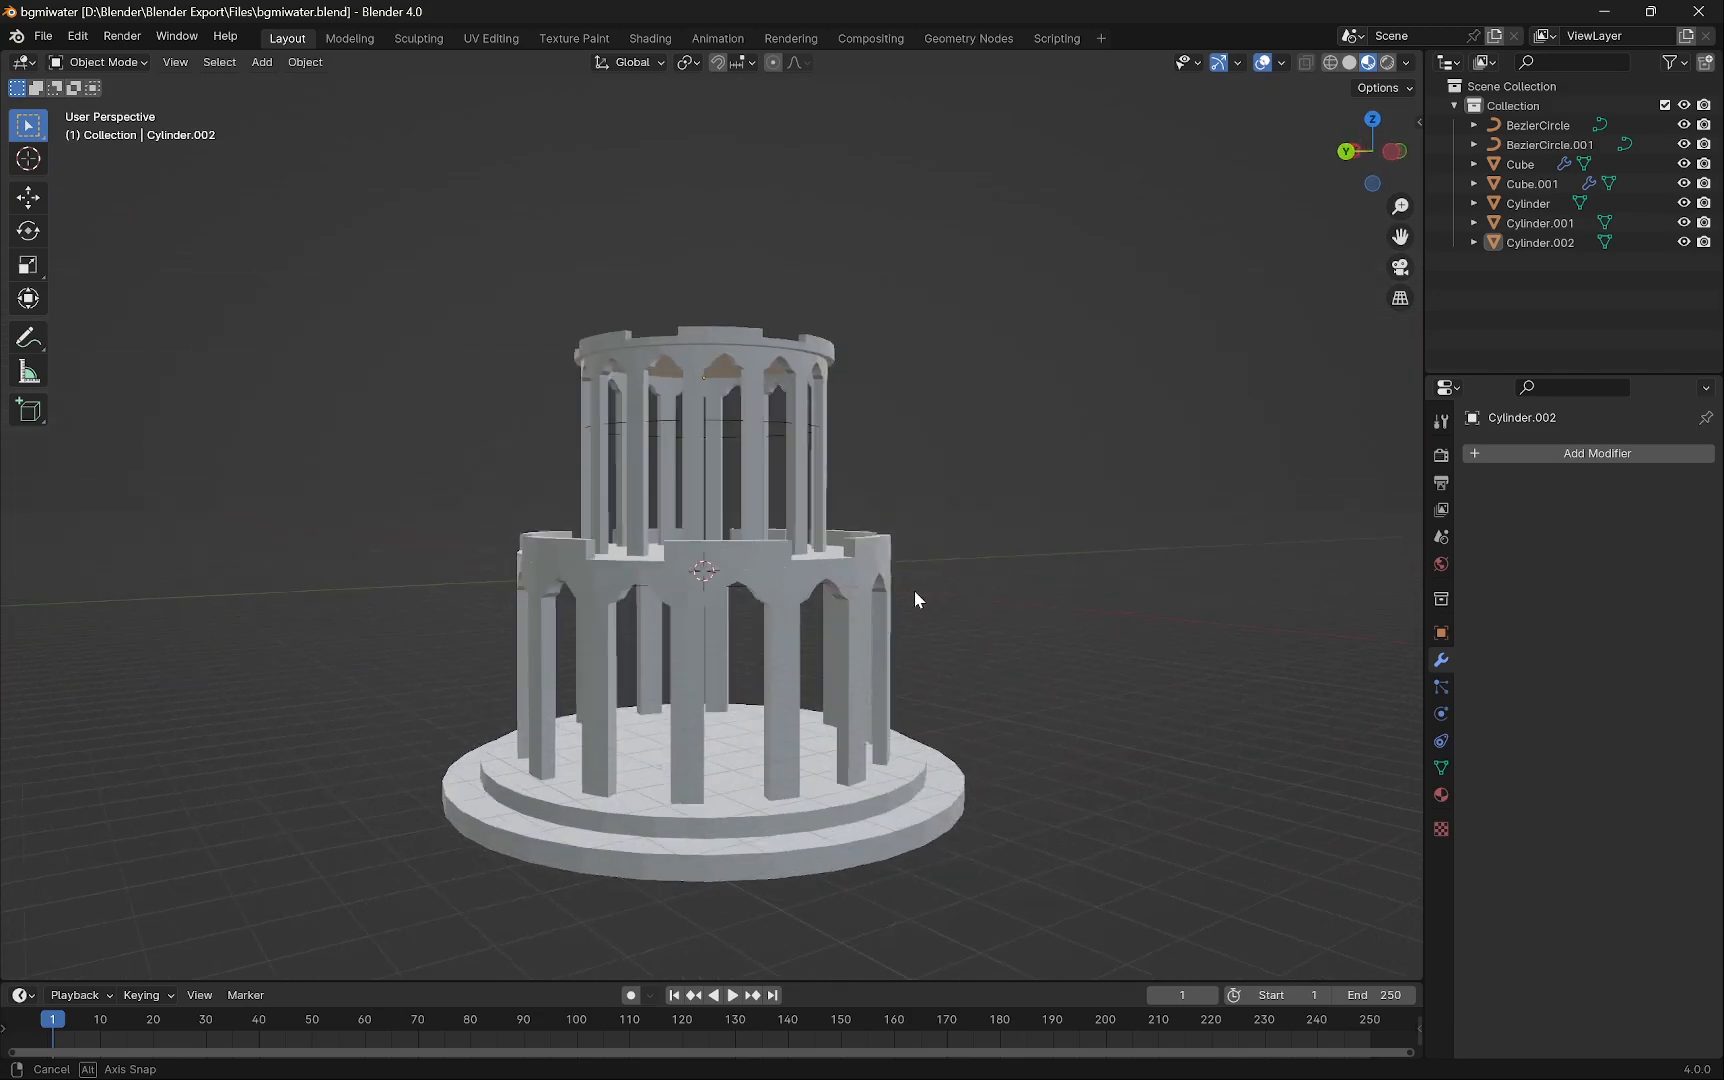
Switch to File Explorer and examine the fountain reference image "WhatsApp Image 2024-07-27 at 7.46.36 PM.jpeg" in Downloads.
scroll(800, 681, "up", 1)
scroll(799, 680, "up", 2)
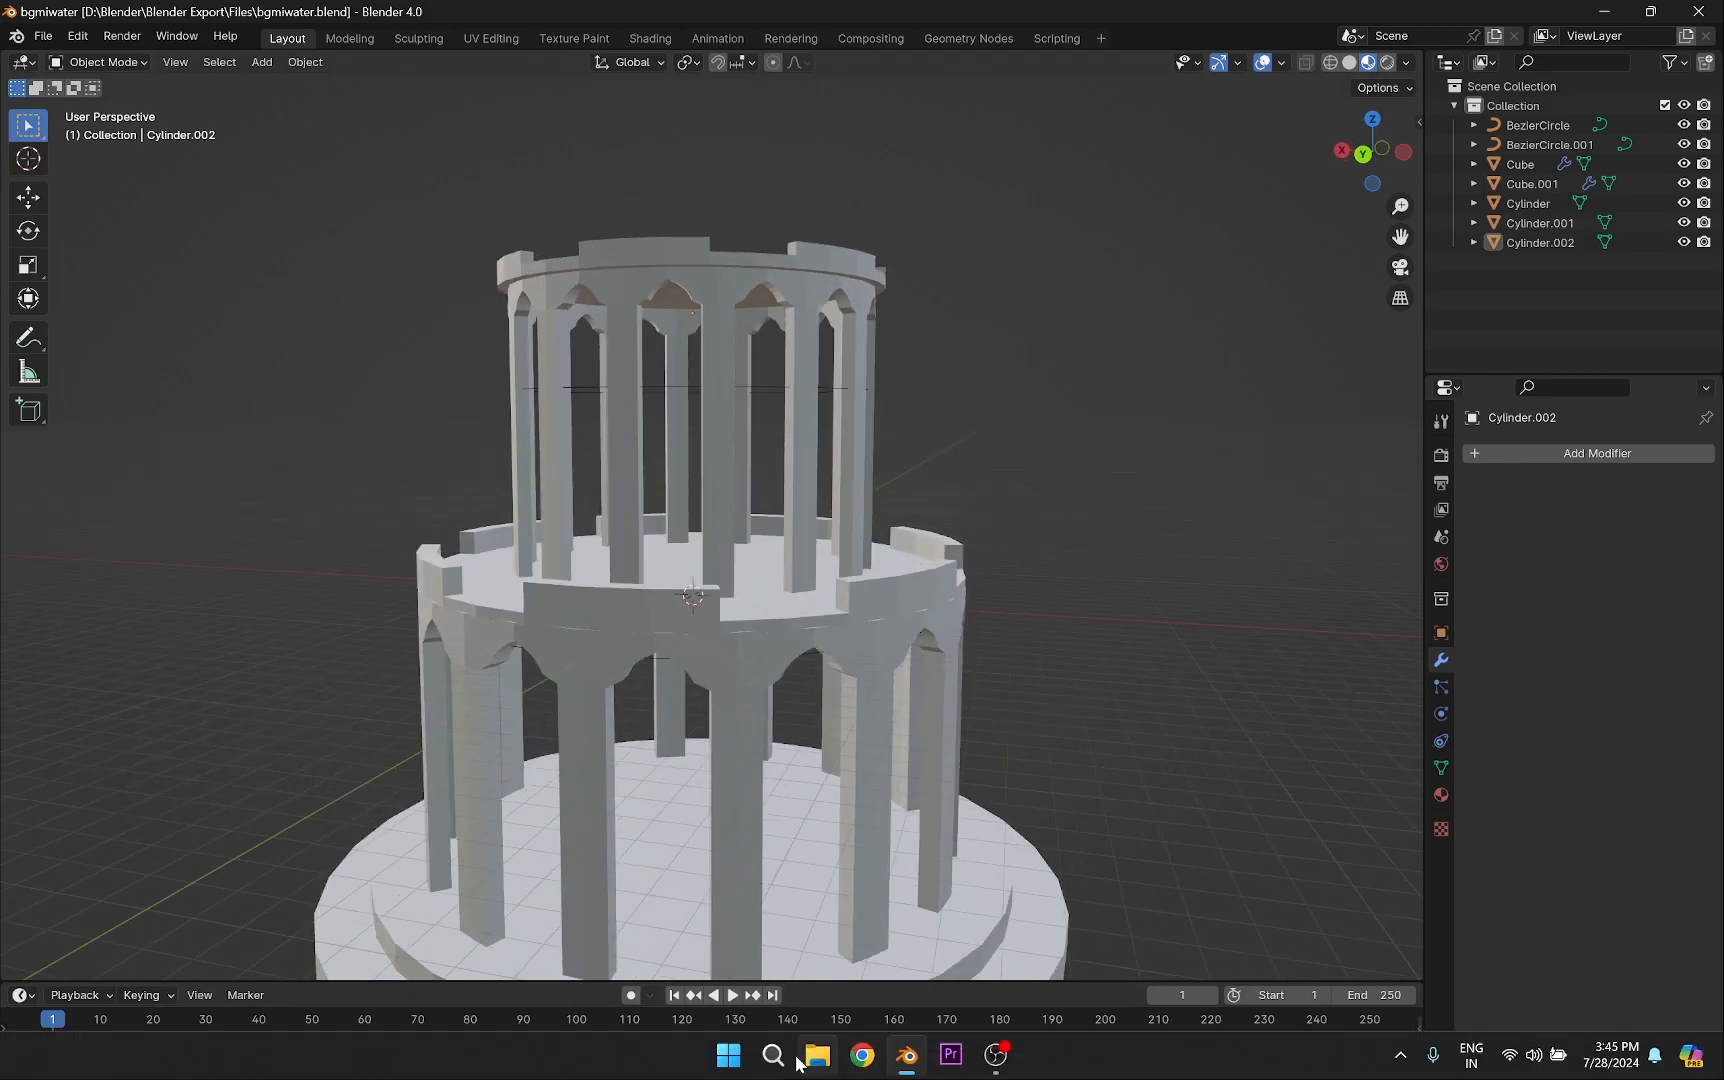
left_click(817, 1070)
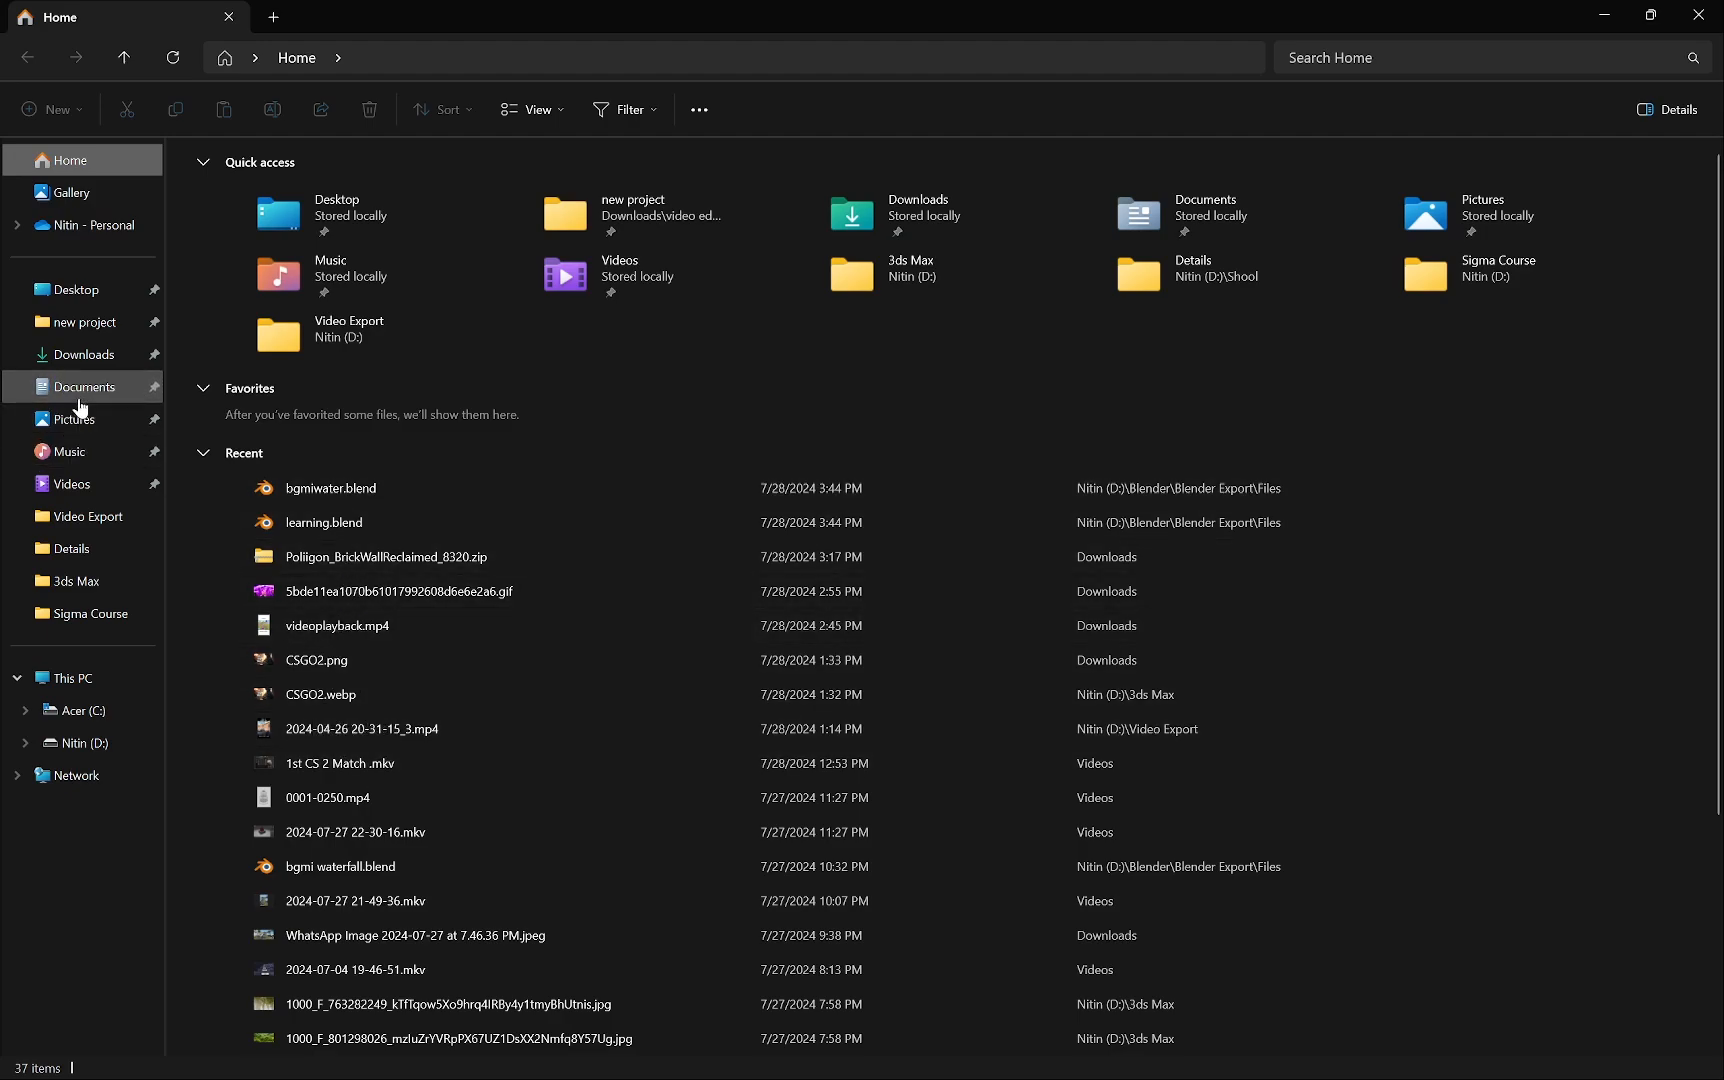
left_click(95, 358)
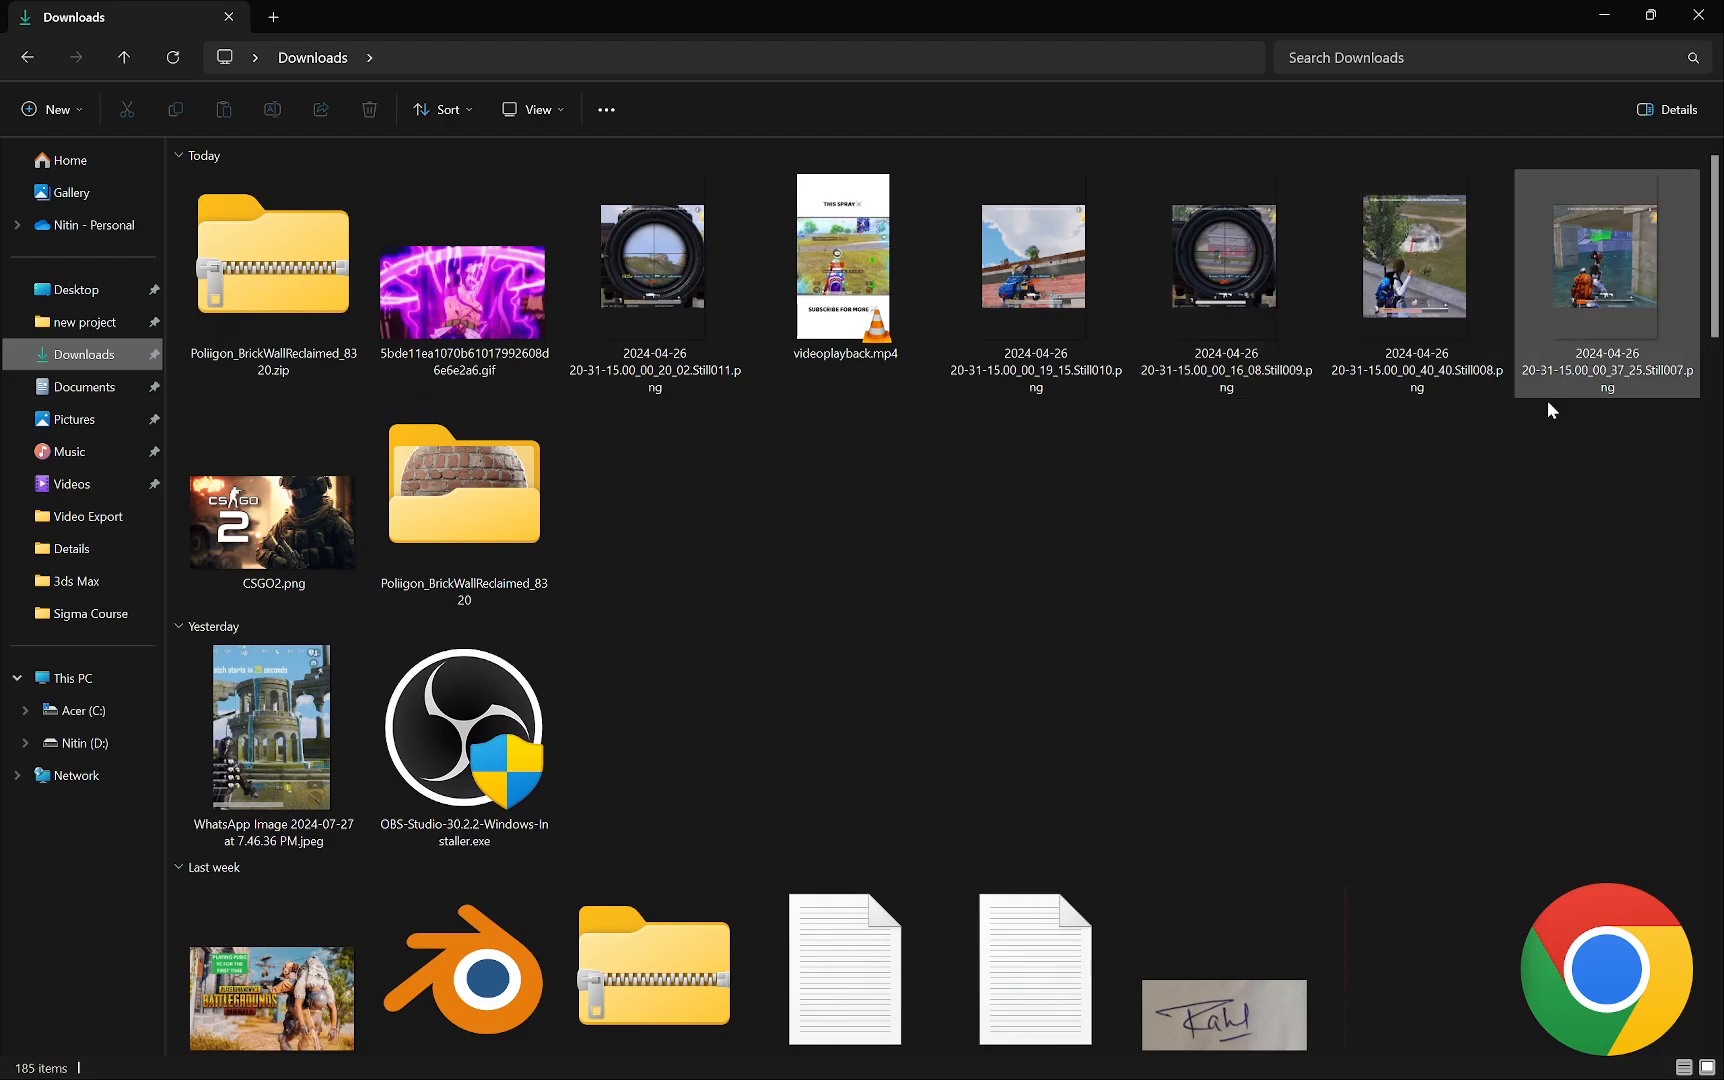
left_click(313, 752)
double_click(311, 742)
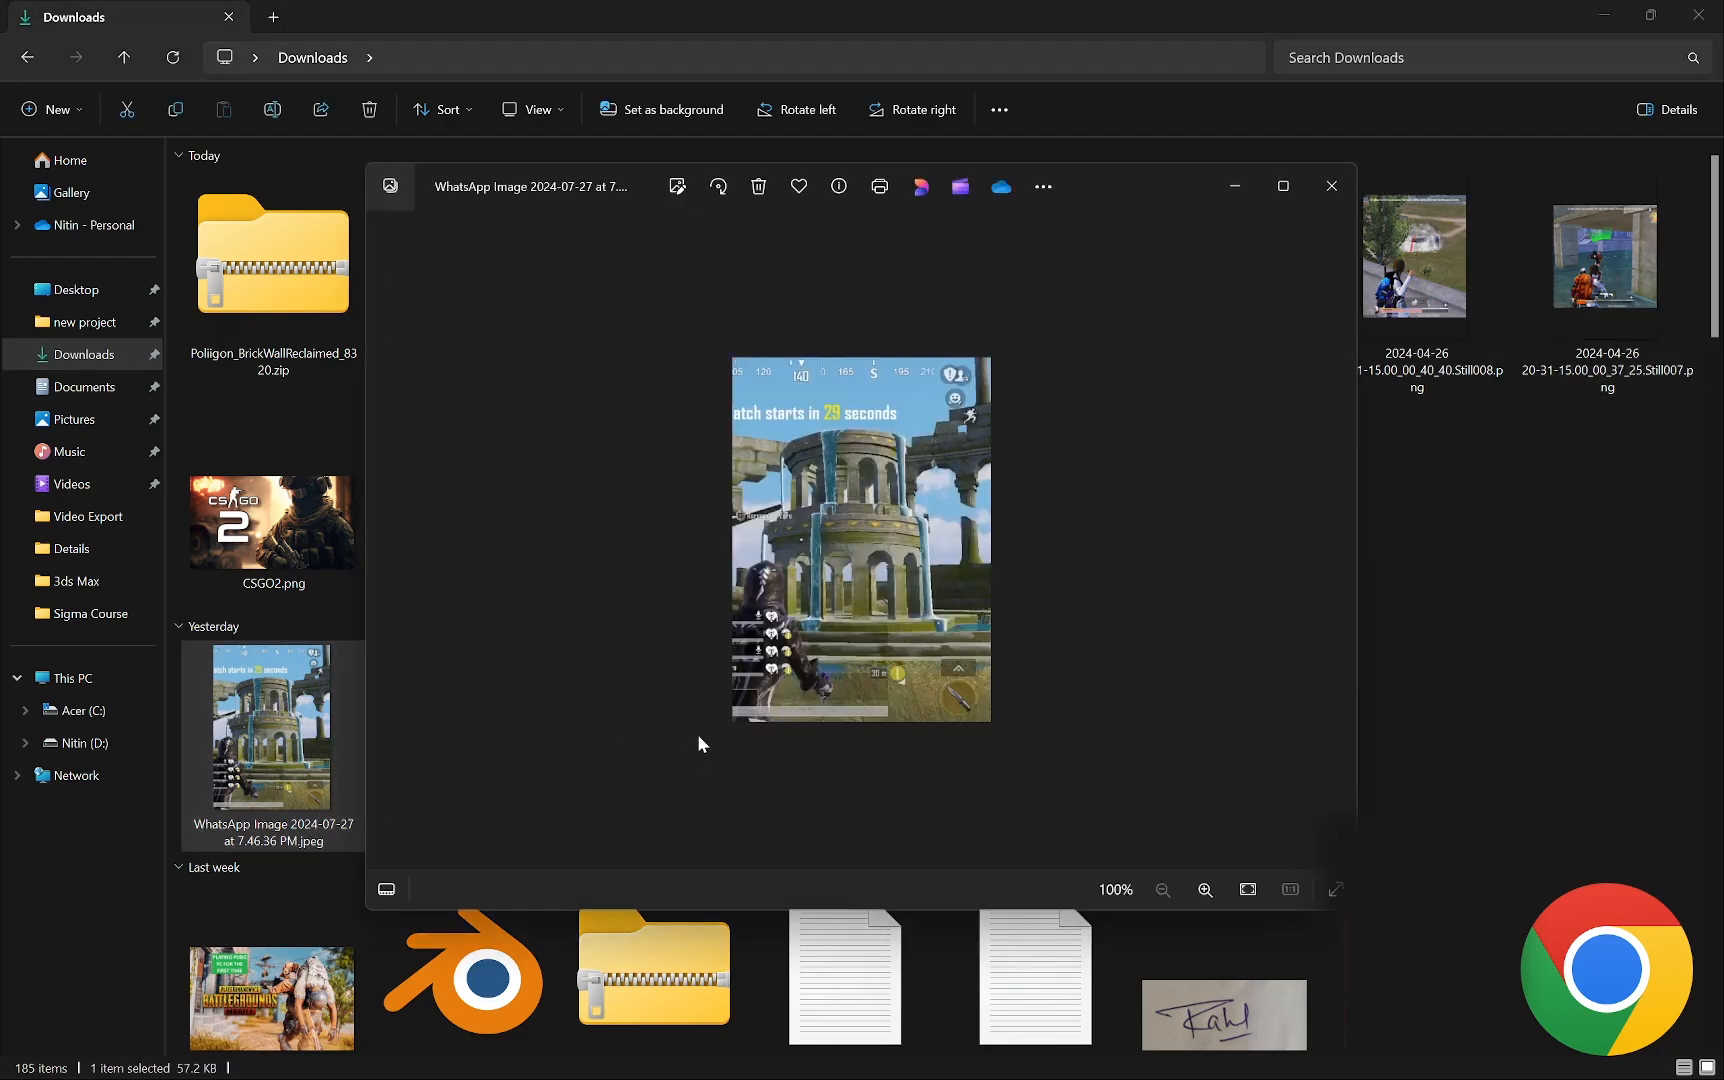
scroll(908, 596, "up", 1)
left_click(1698, 14)
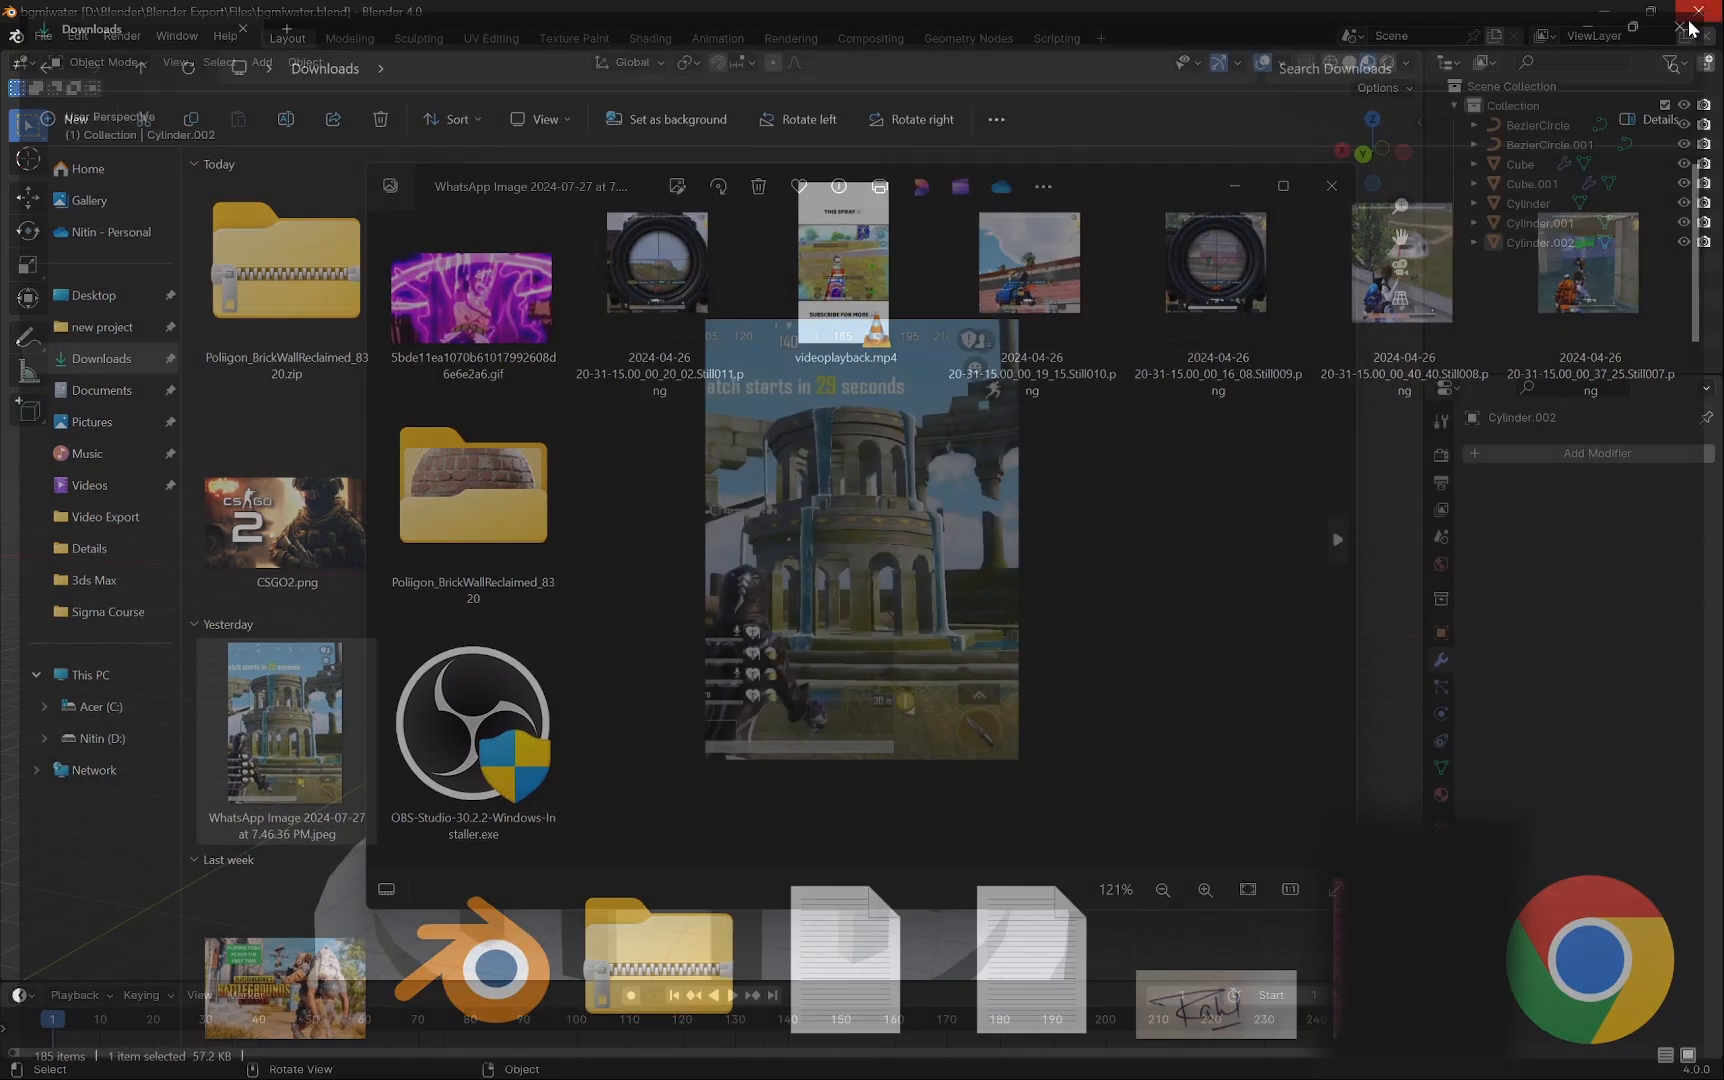
left_click(1283, 186)
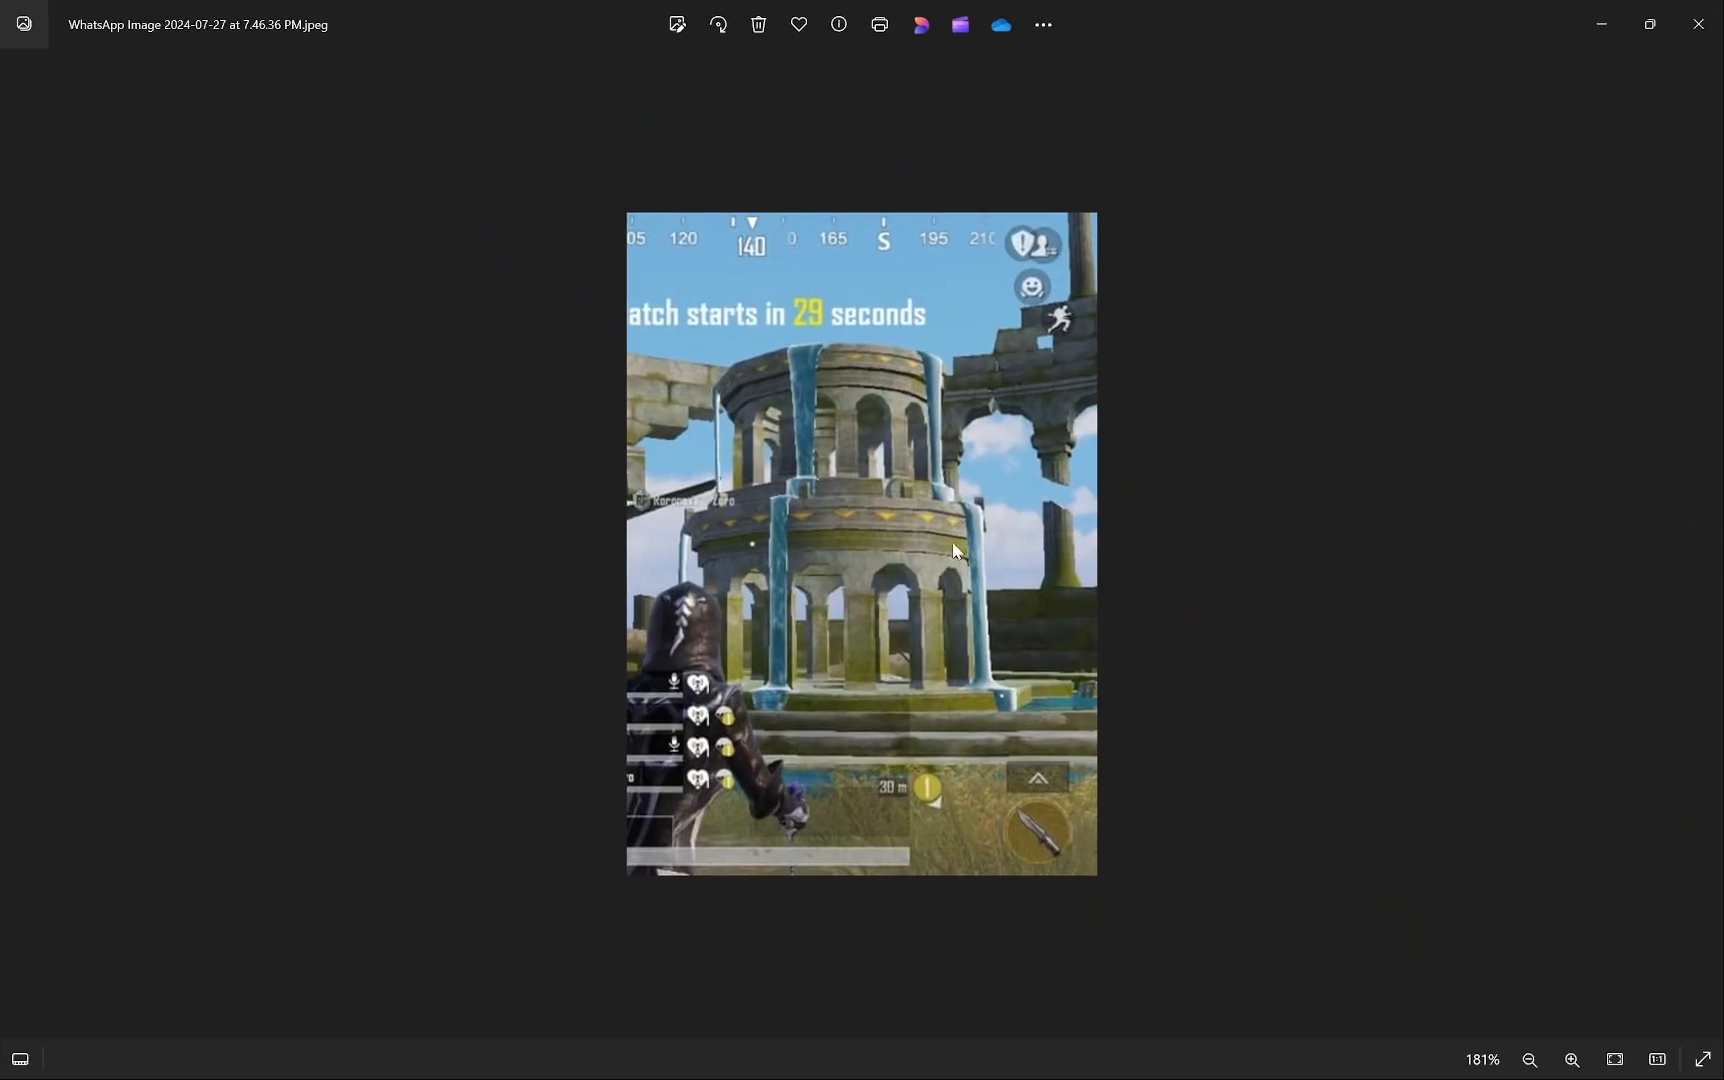
scroll(953, 551, "up", 5)
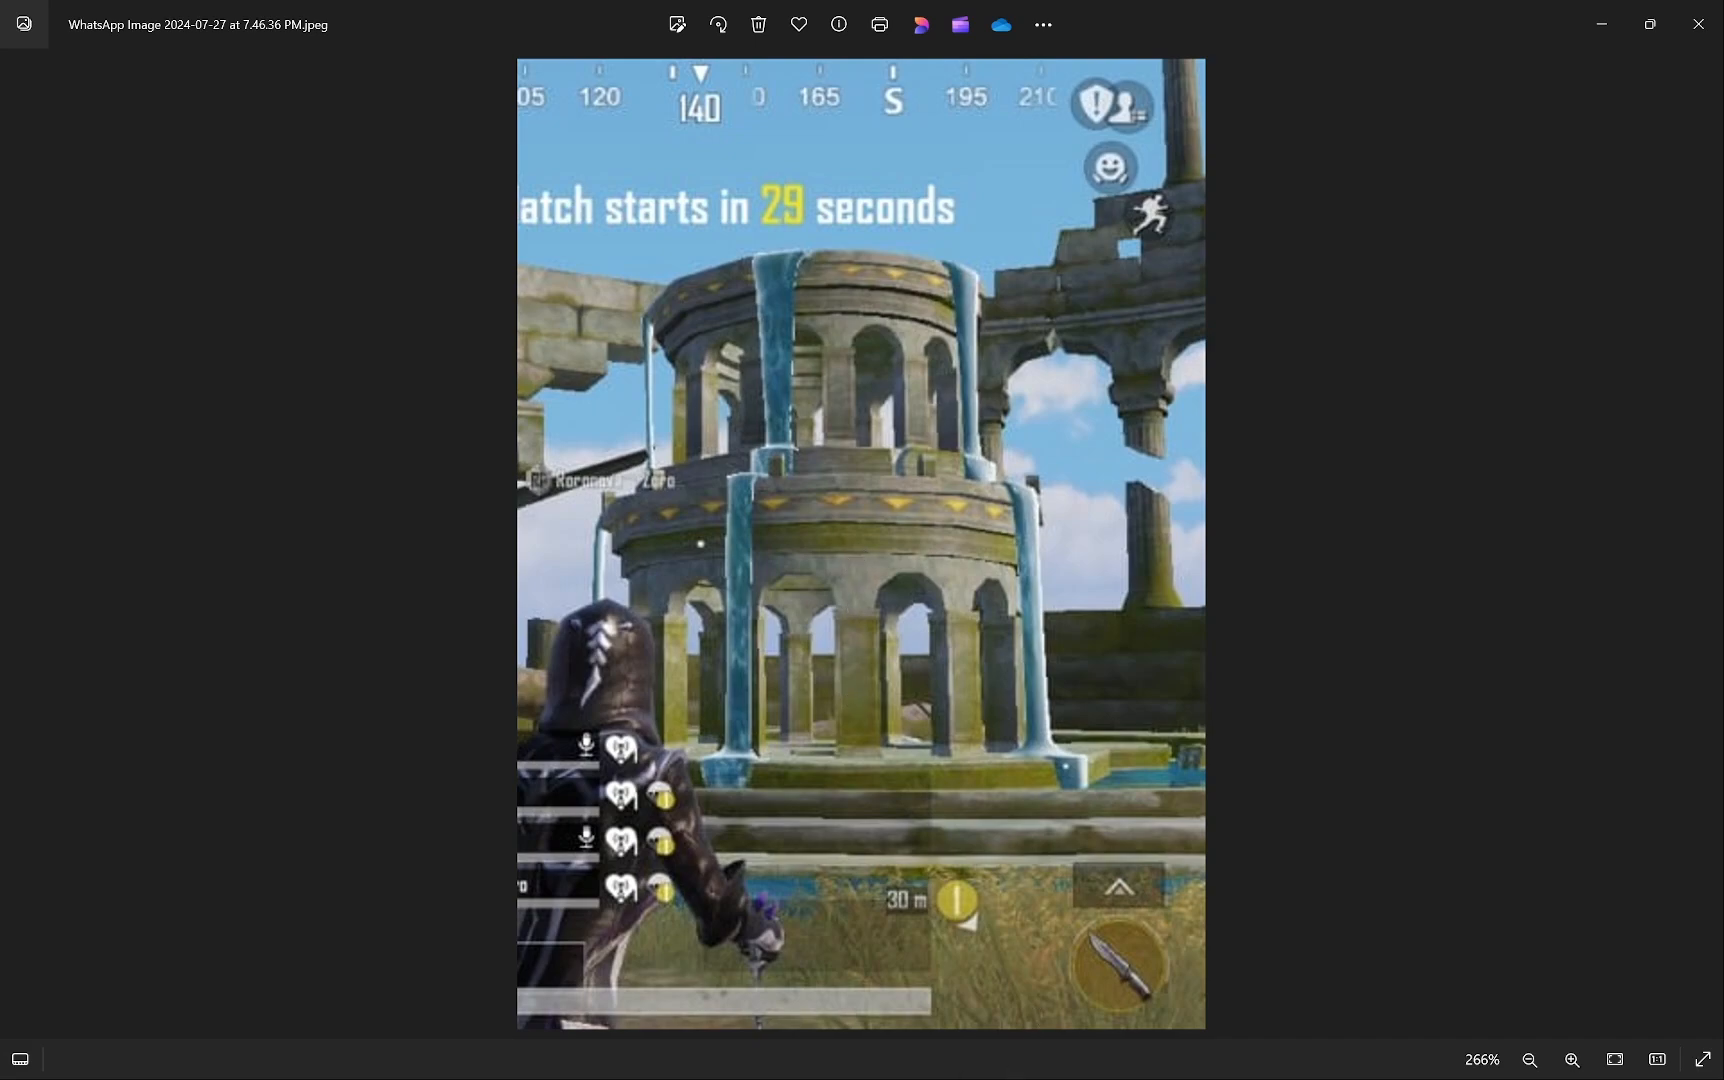
left_click(1599, 26)
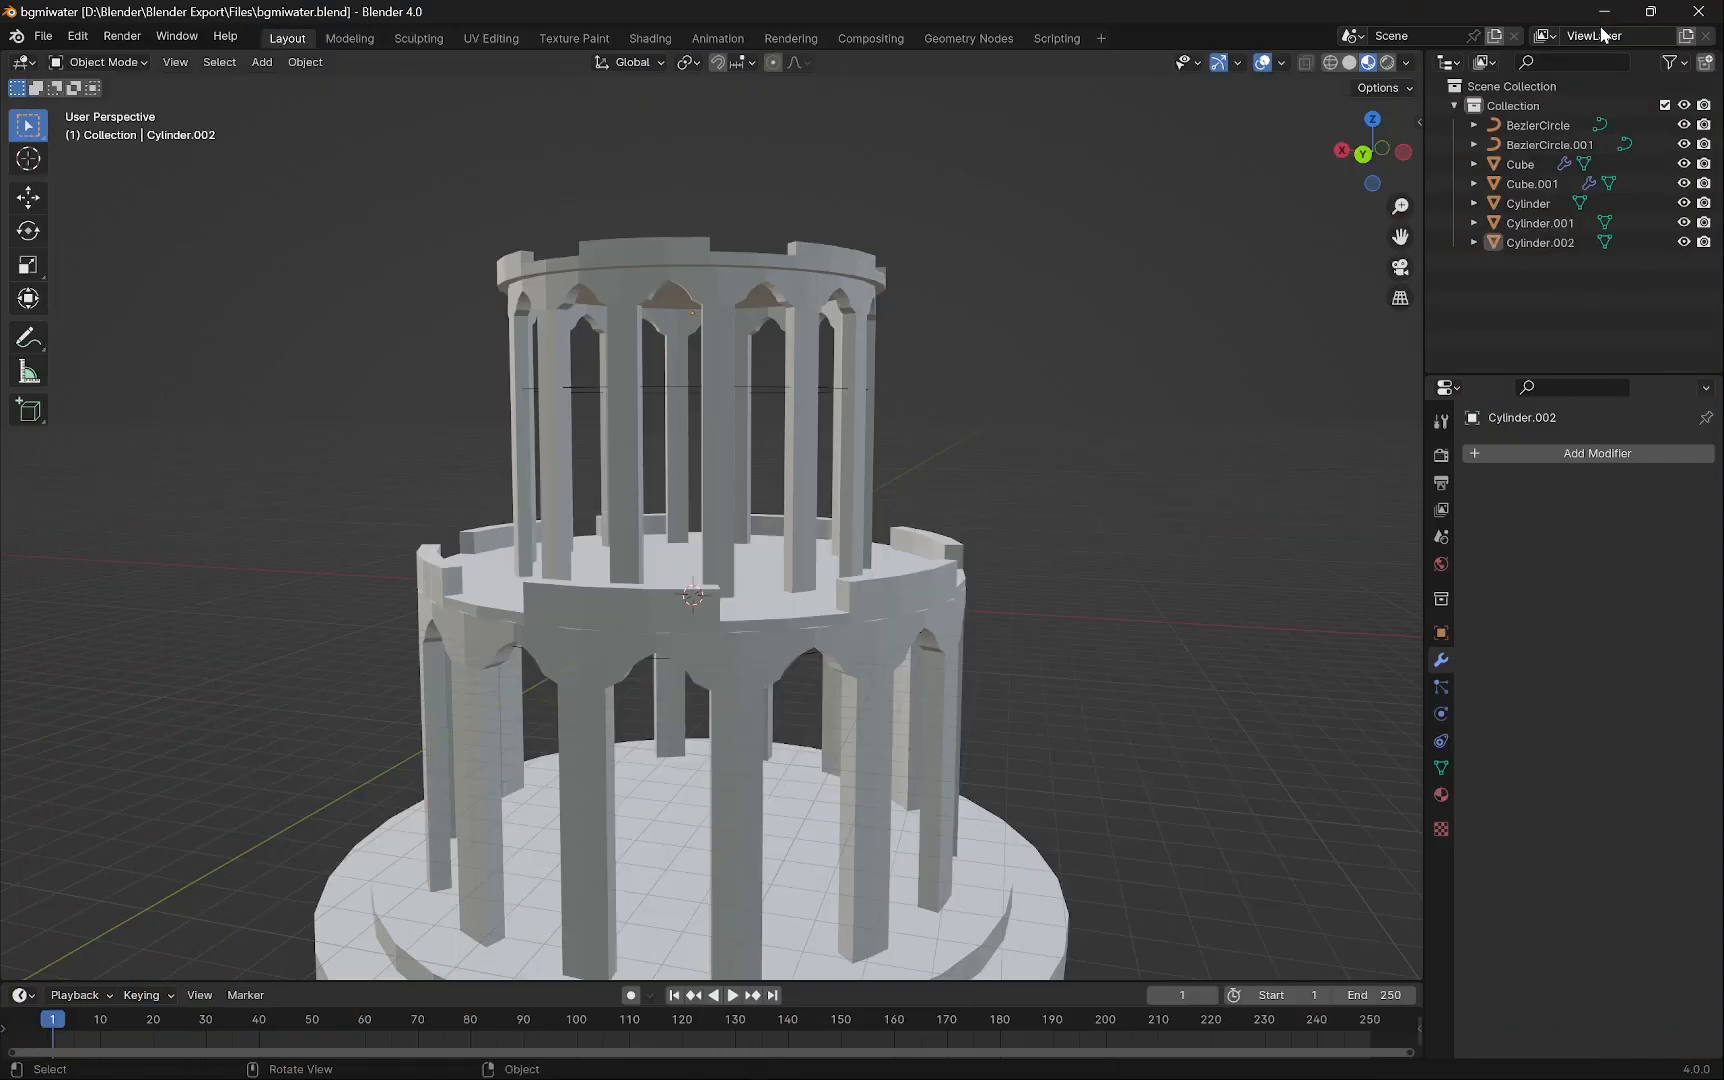
Look through the 3ds Max folder in File Explorer for the mossy wall, greenery and red-brick-wall.jpg texture images.
scroll(715, 566, "down", 3)
scroll(715, 566, "up", 4)
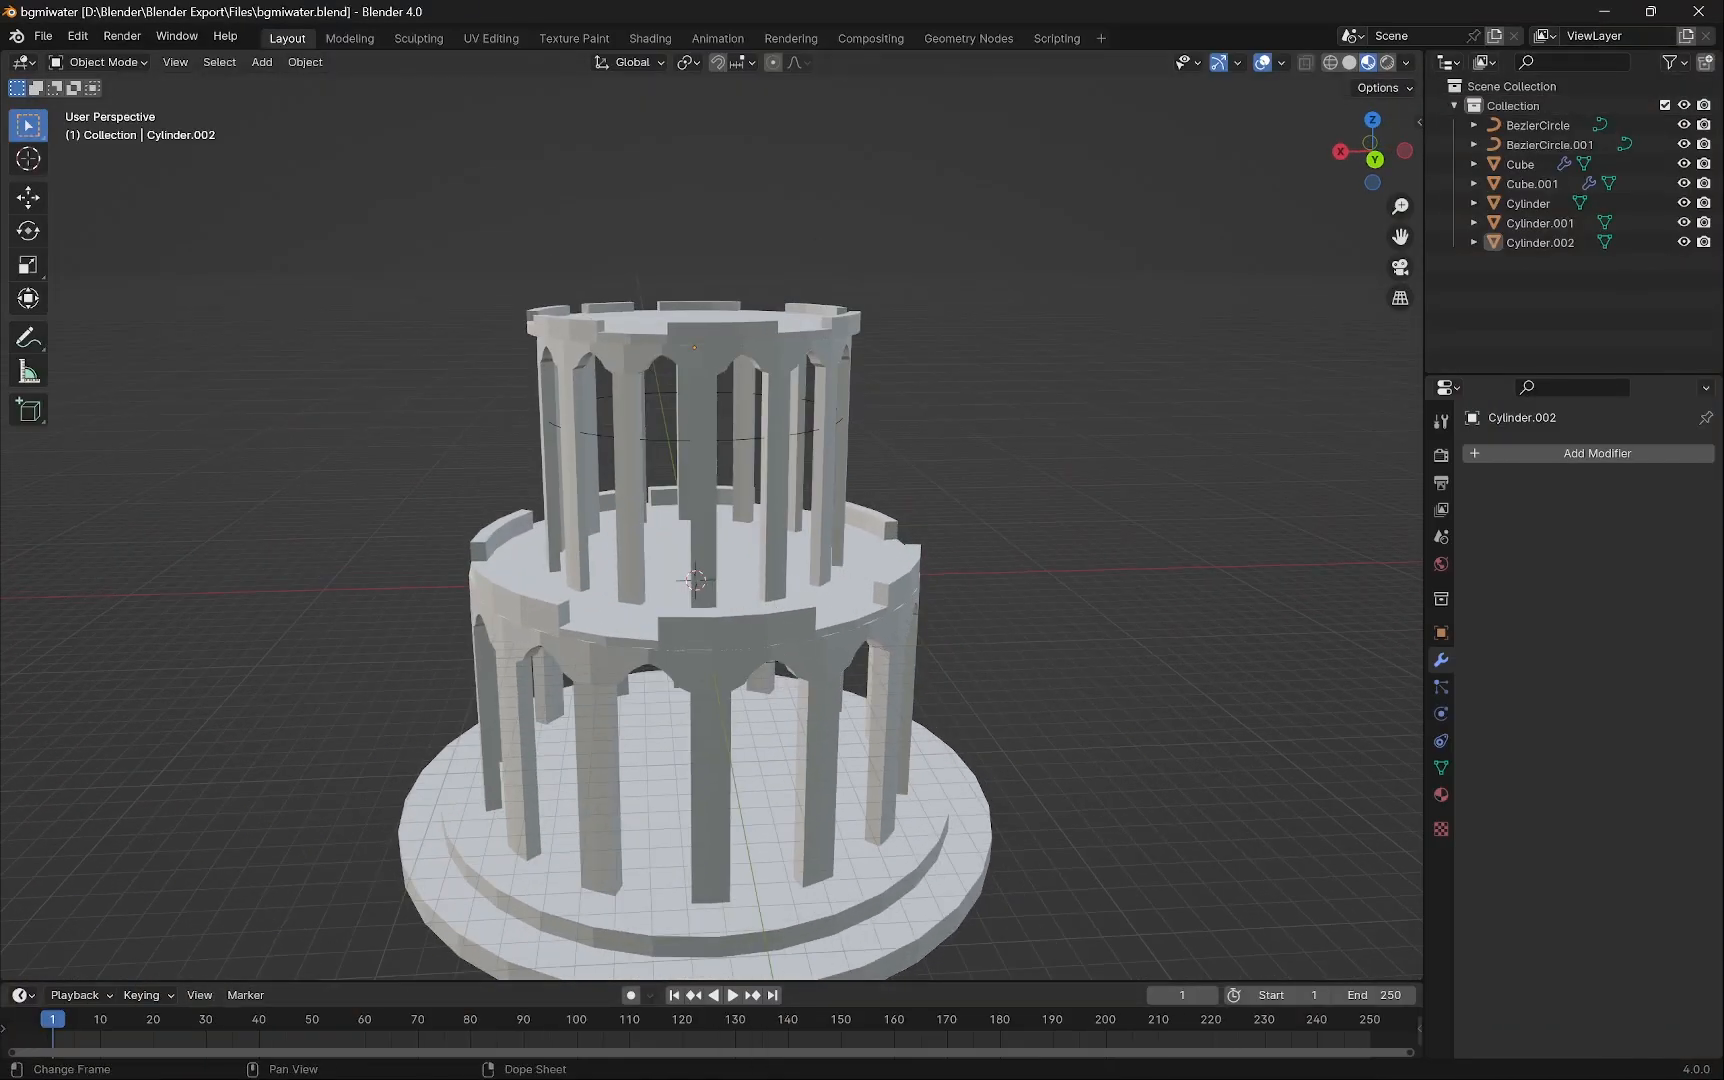
mouse_move(883, 1077)
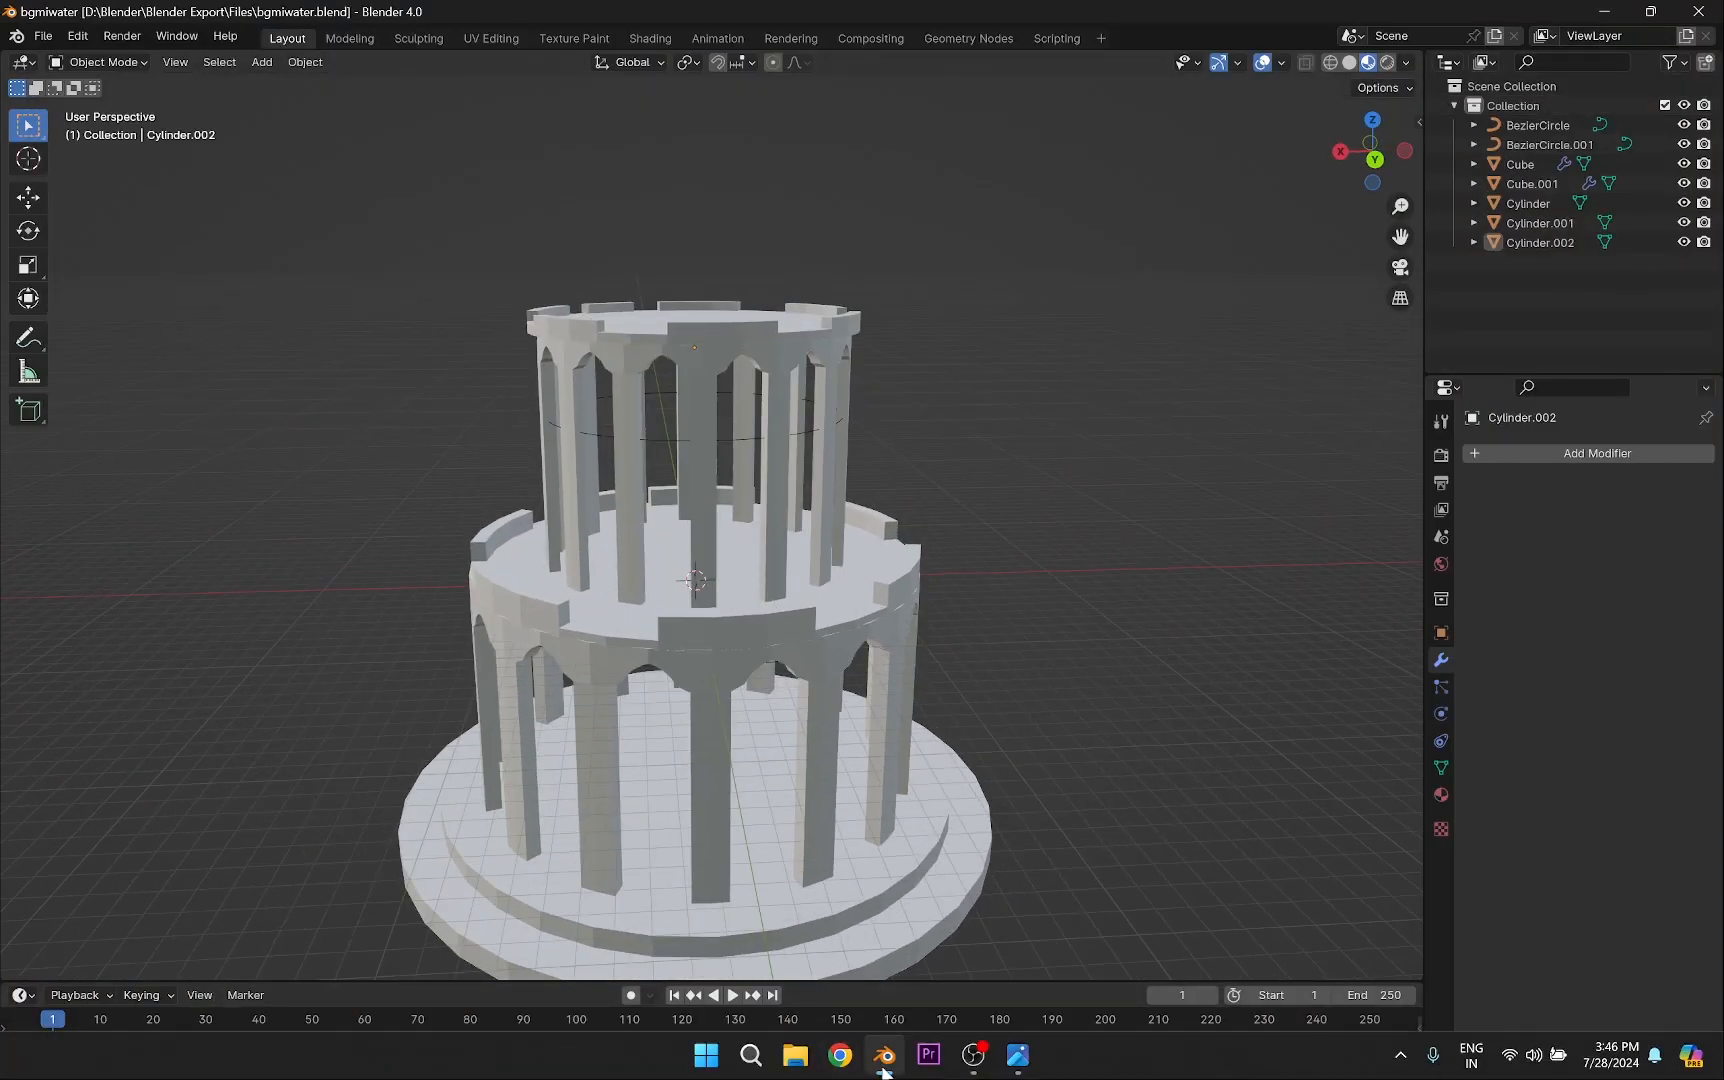
left_click(795, 1056)
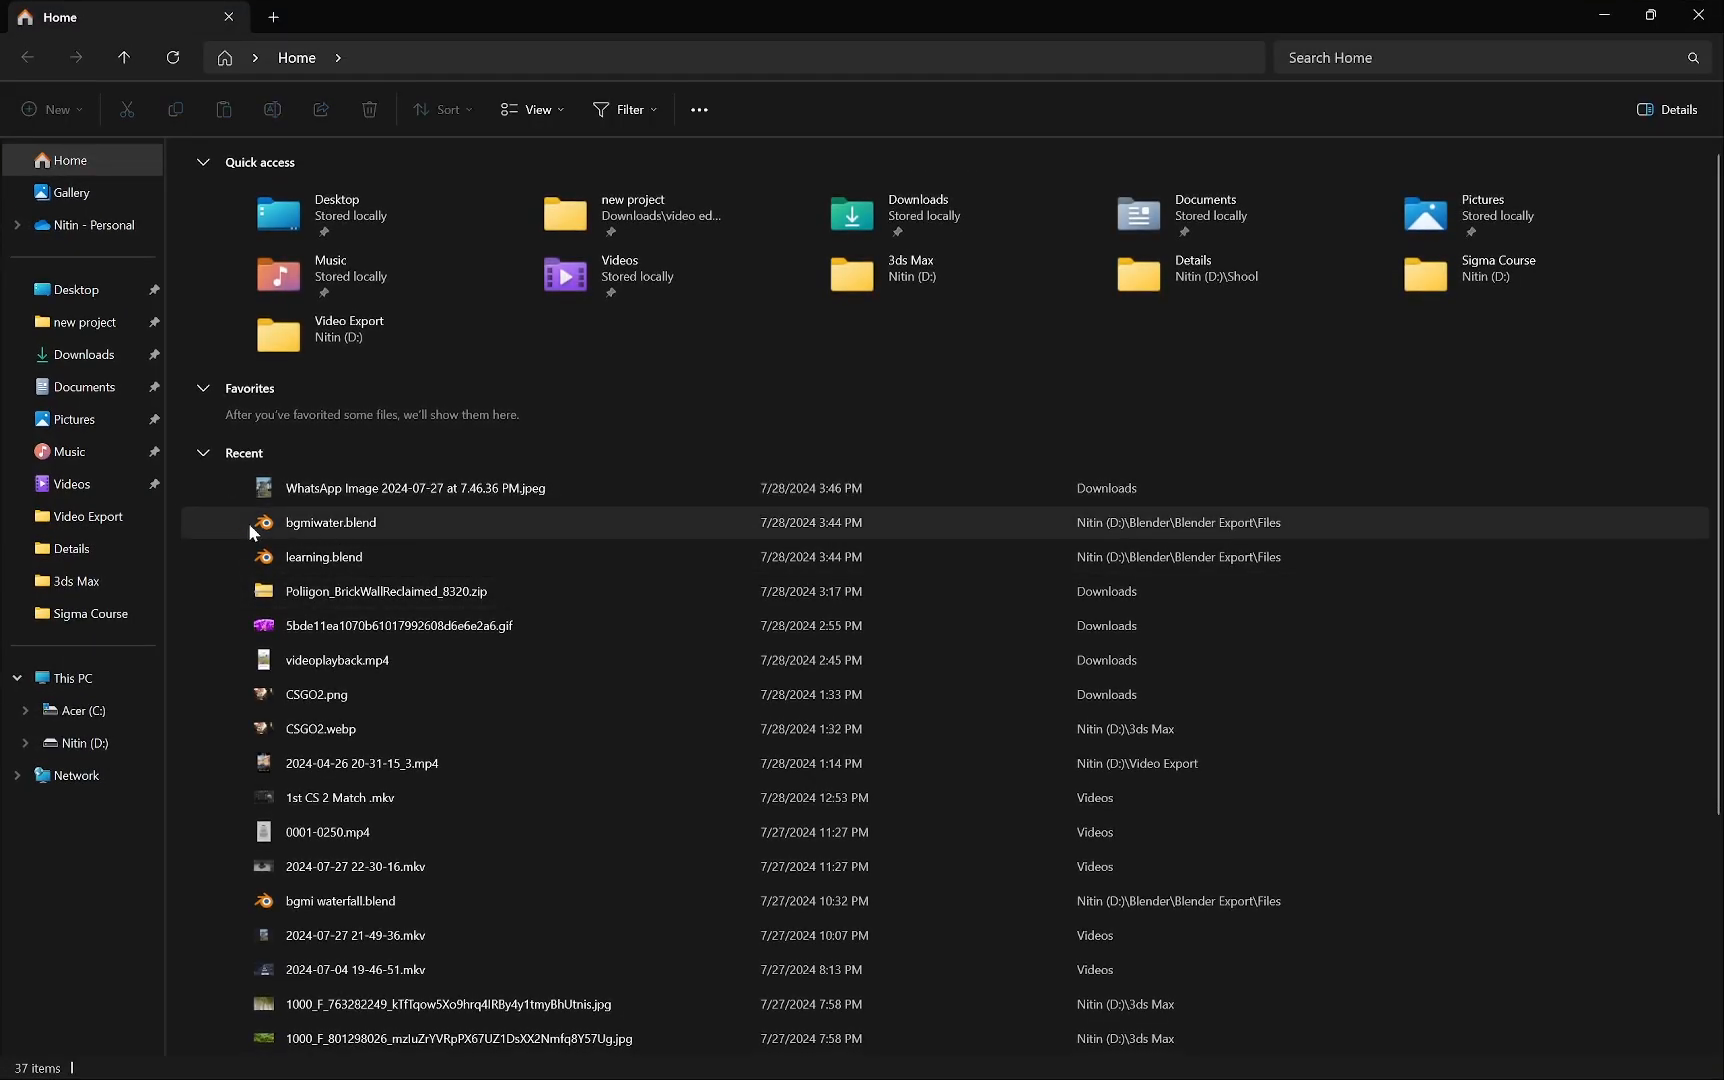
left_click(90, 580)
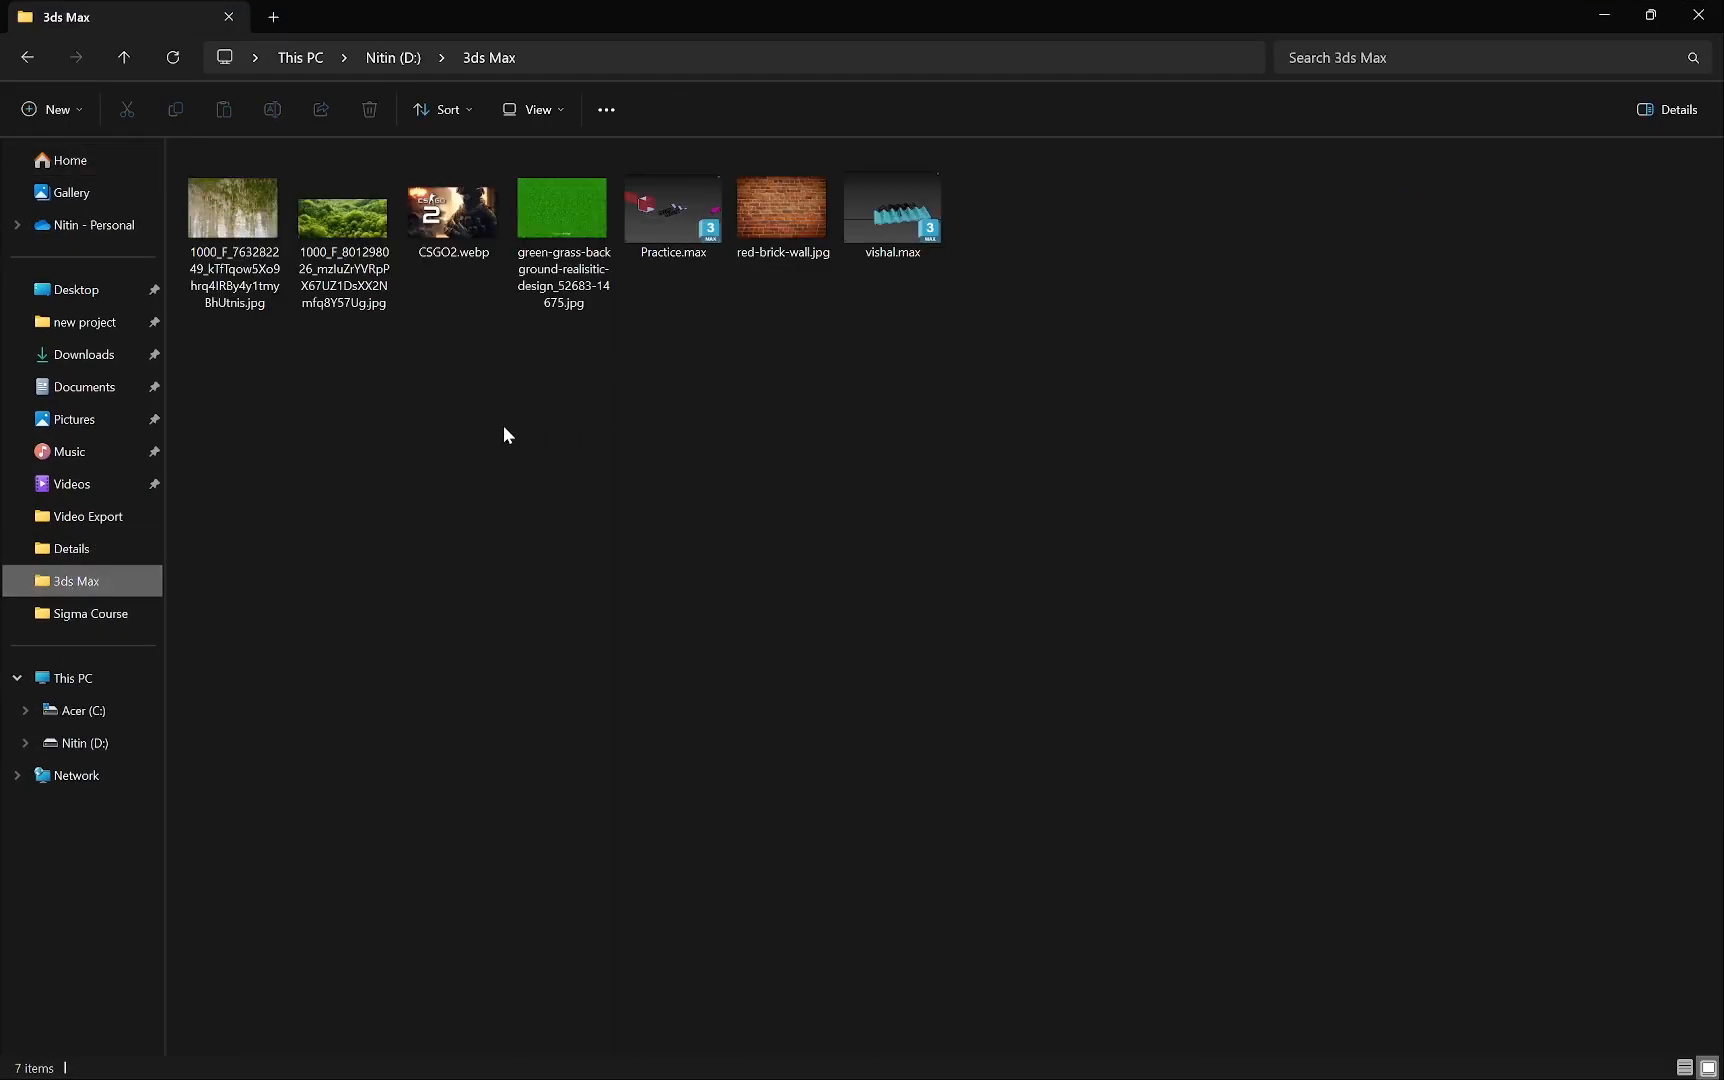
scroll(329, 314, "up", 2, "ctrl")
scroll(329, 314, "up", 1, "ctrl")
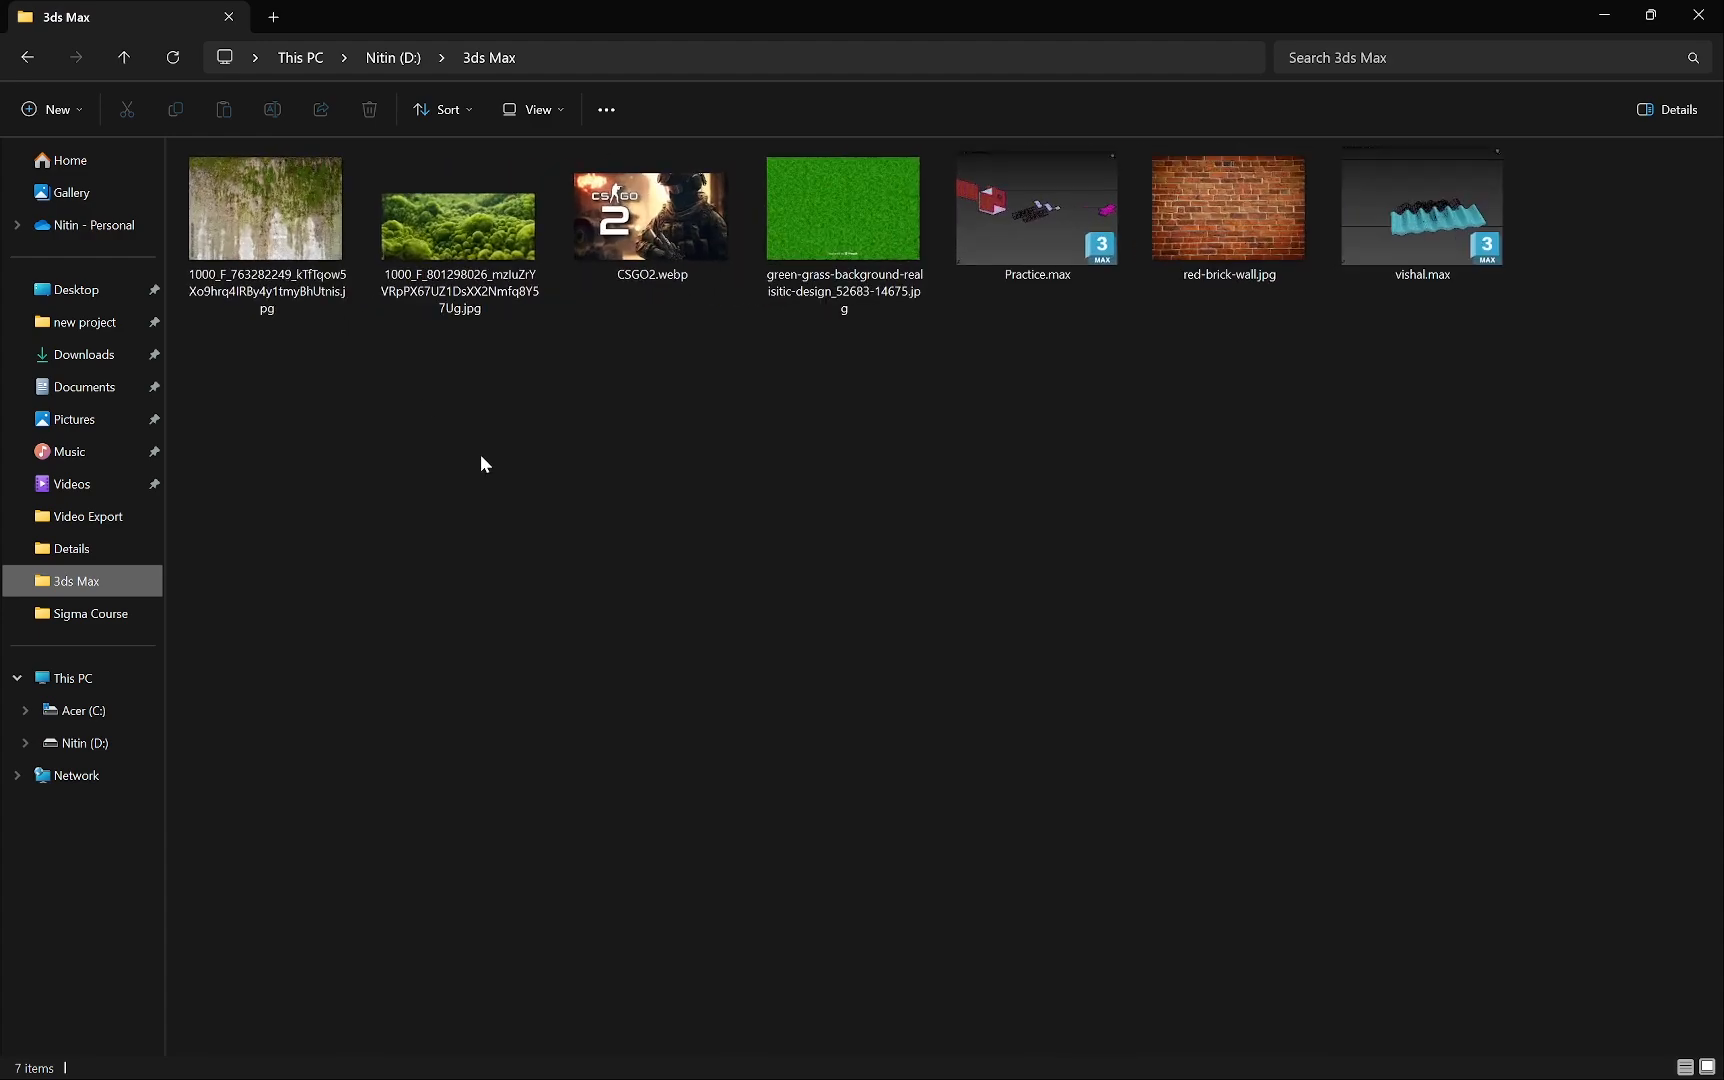
left_click(508, 220)
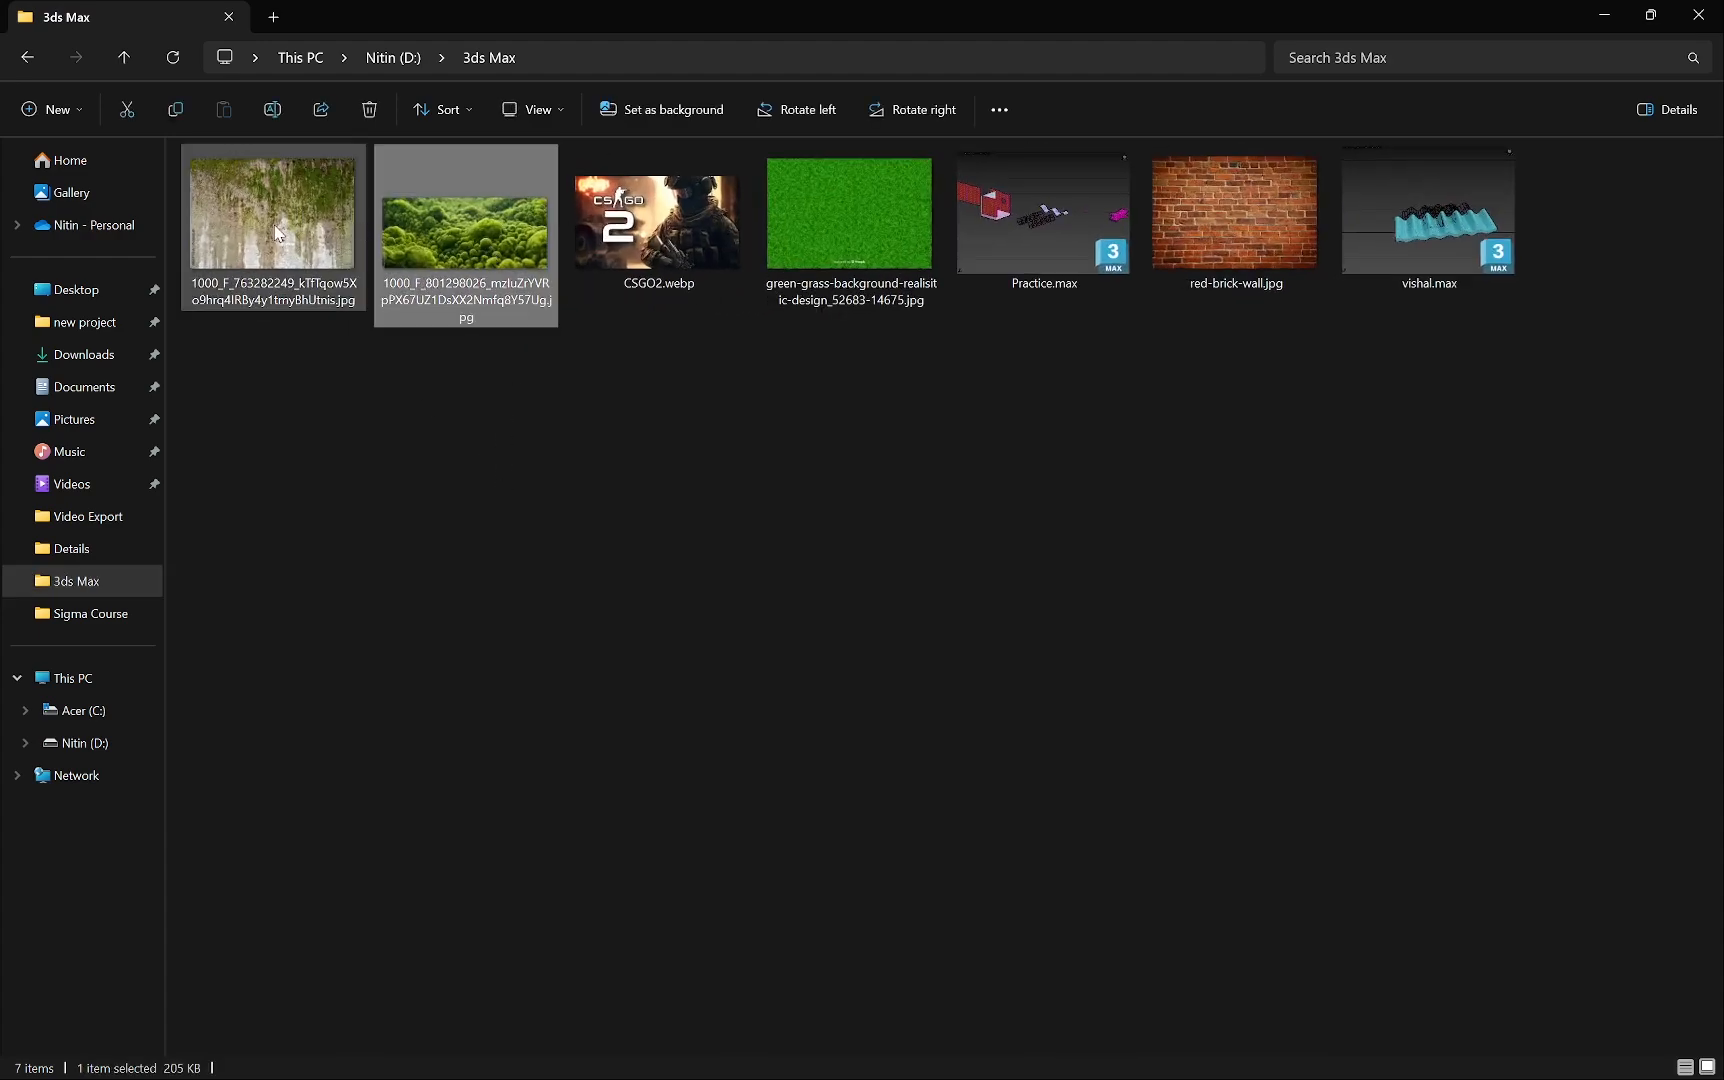
left_click(244, 215)
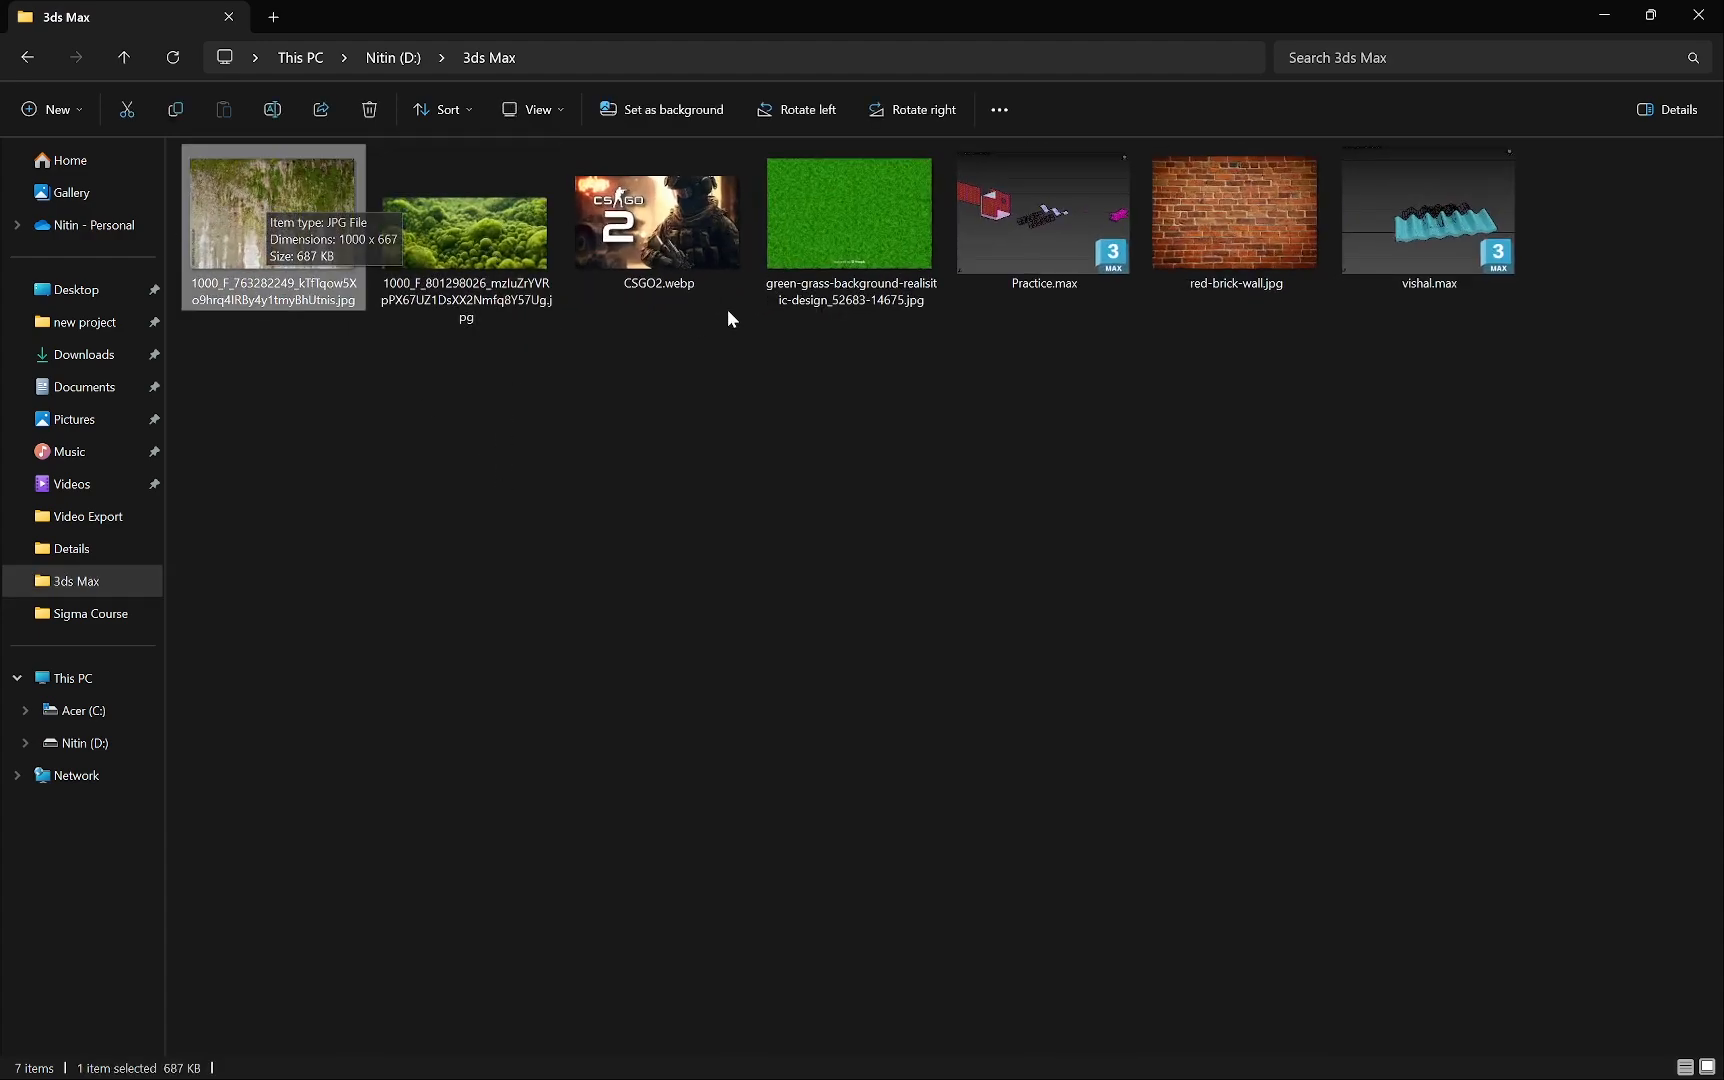
left_click(1285, 211)
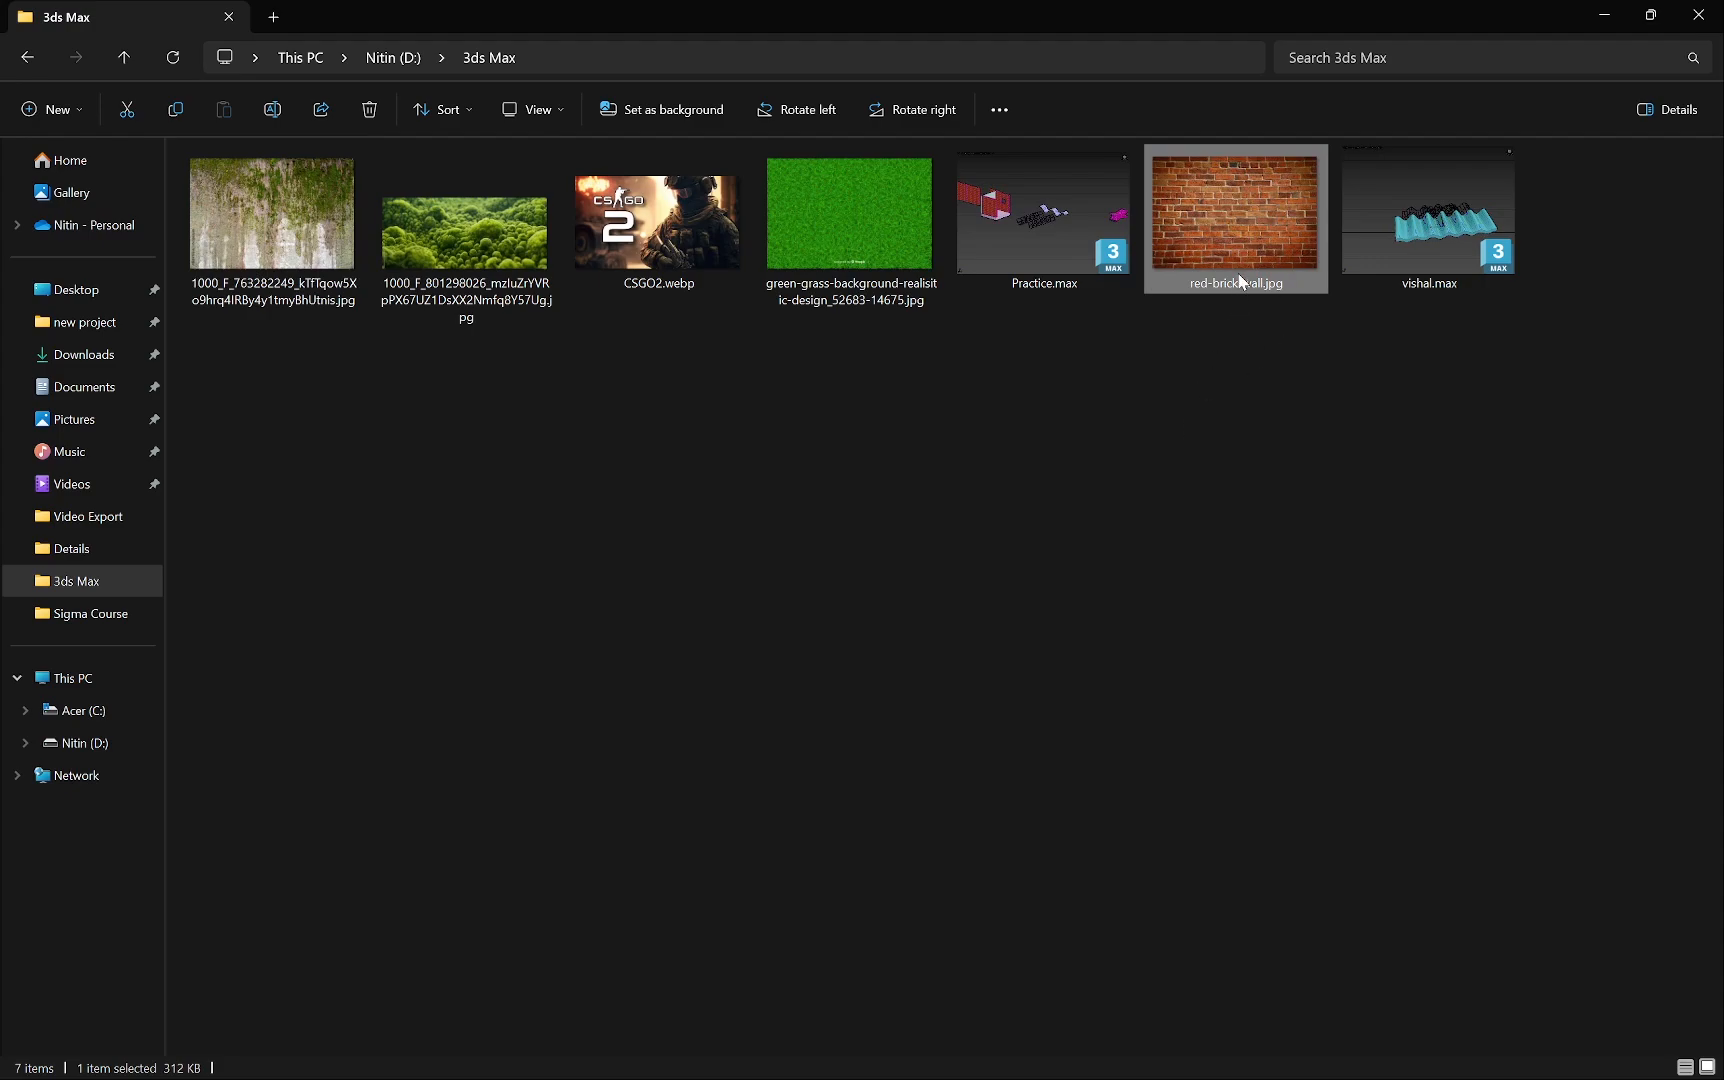
left_click(1698, 16)
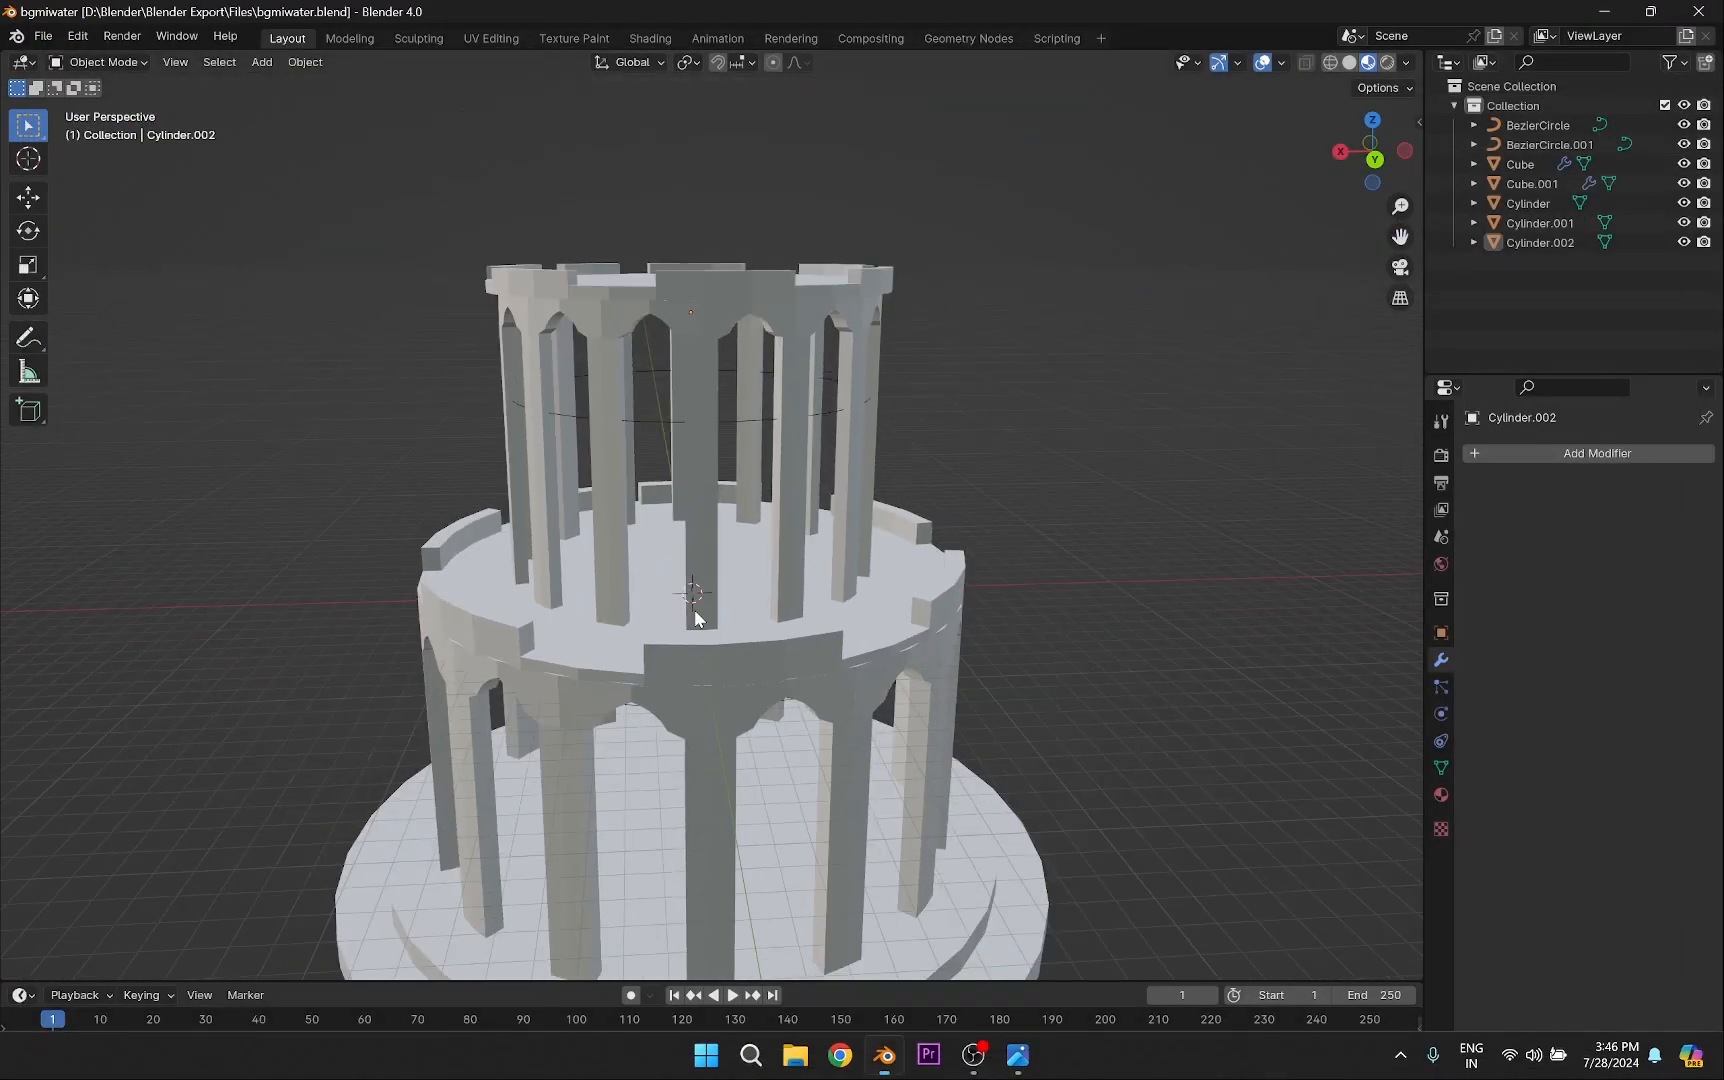
Select the ring of arched columns on the fountain's lower tier.
middle_click_drag(700, 620, 617, 663)
scroll(617, 663, "up", 4)
scroll(617, 663, "down", 2)
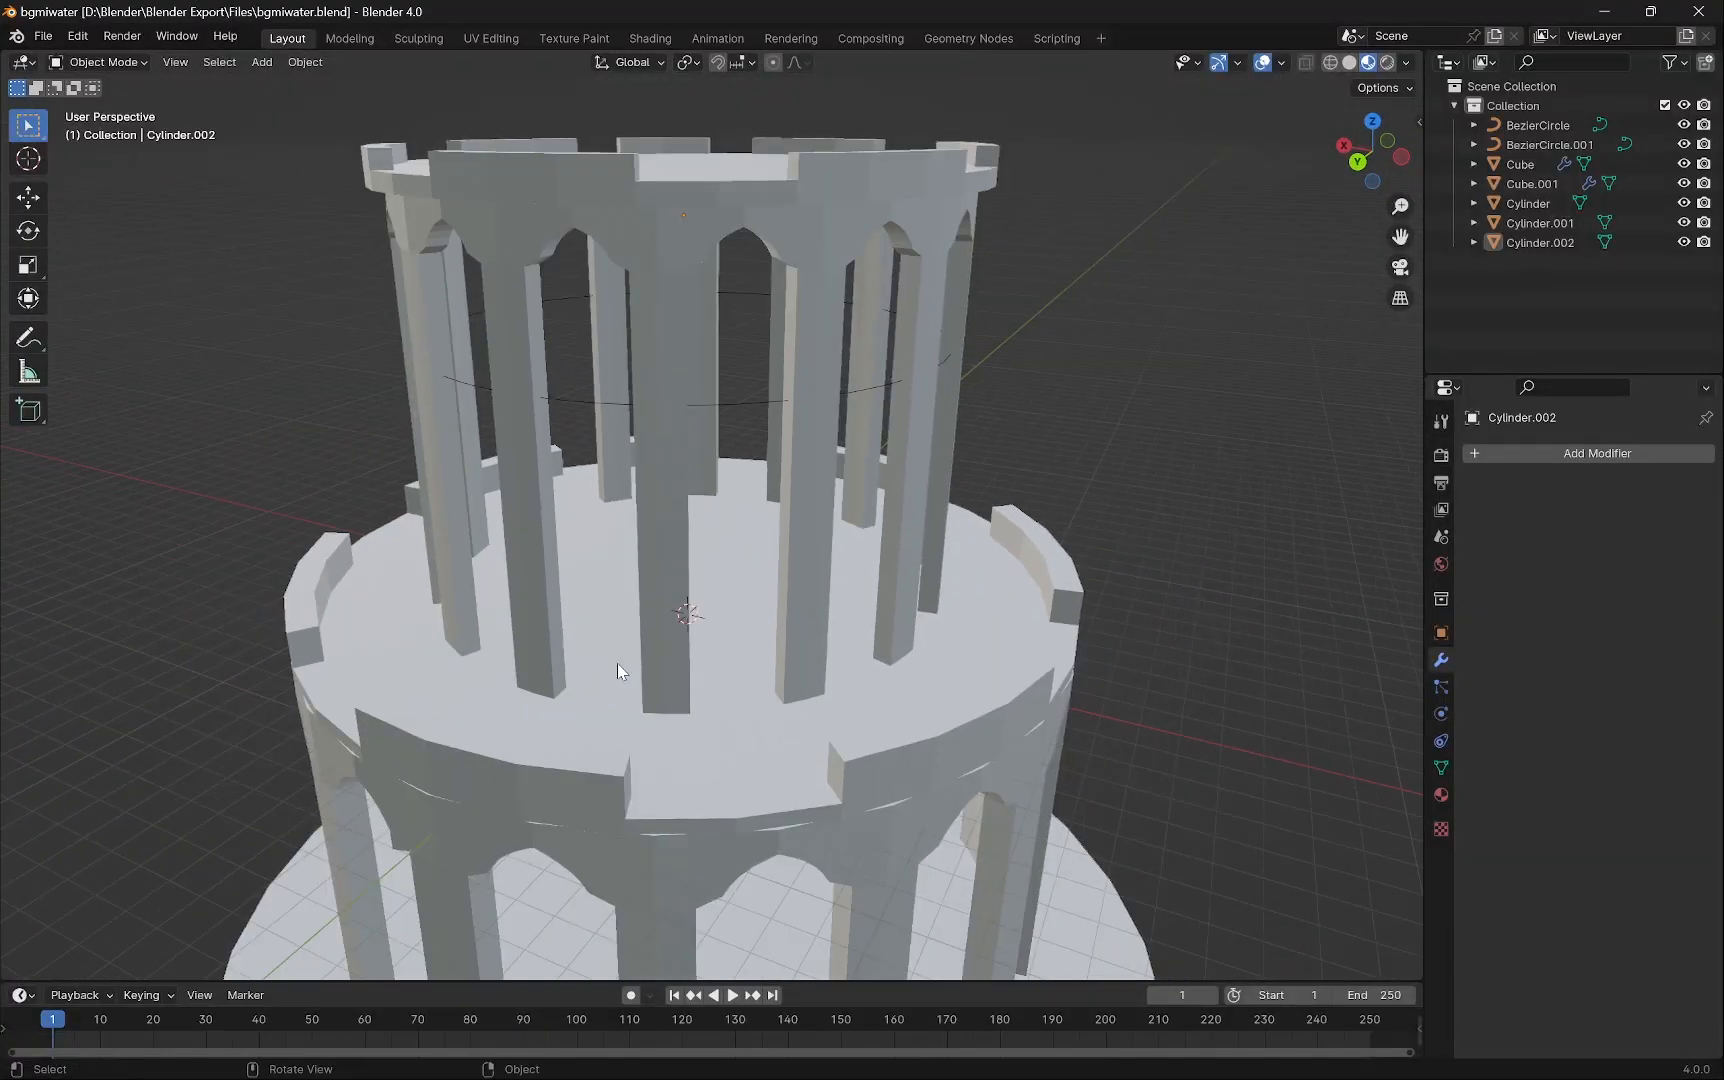
scroll(617, 663, "down", 3)
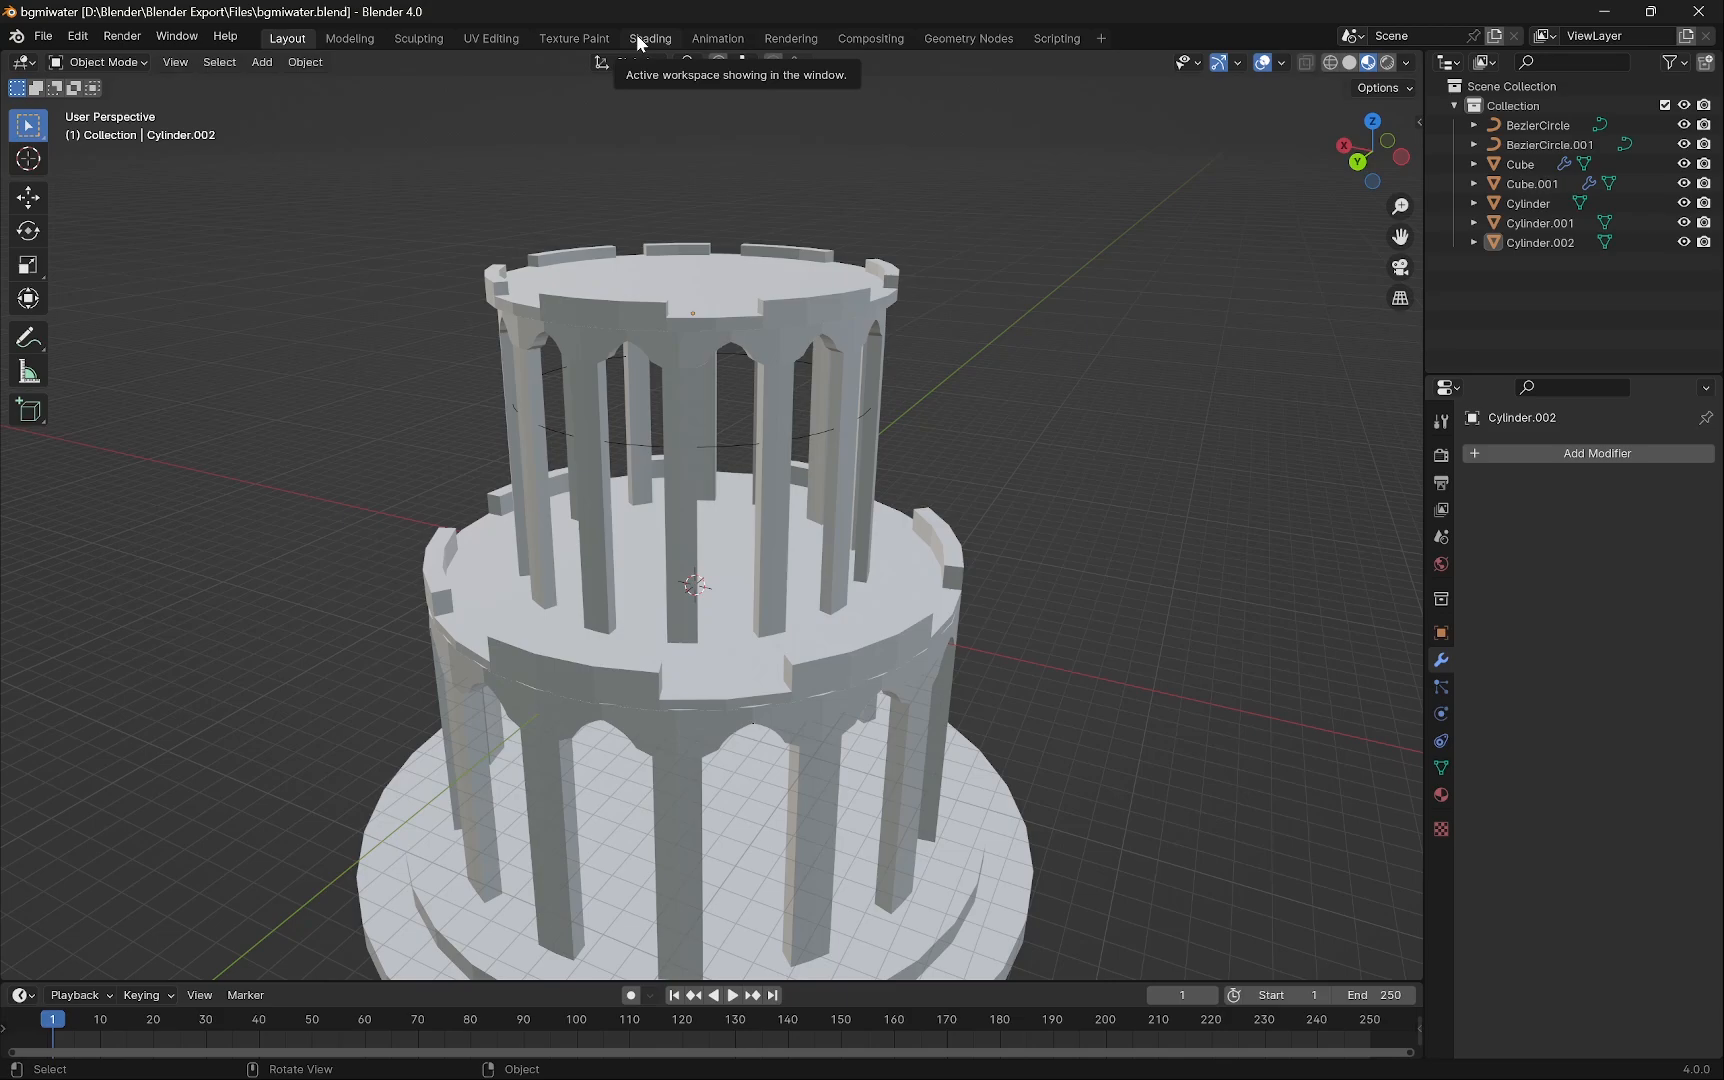
scroll(869, 531, "down", 1)
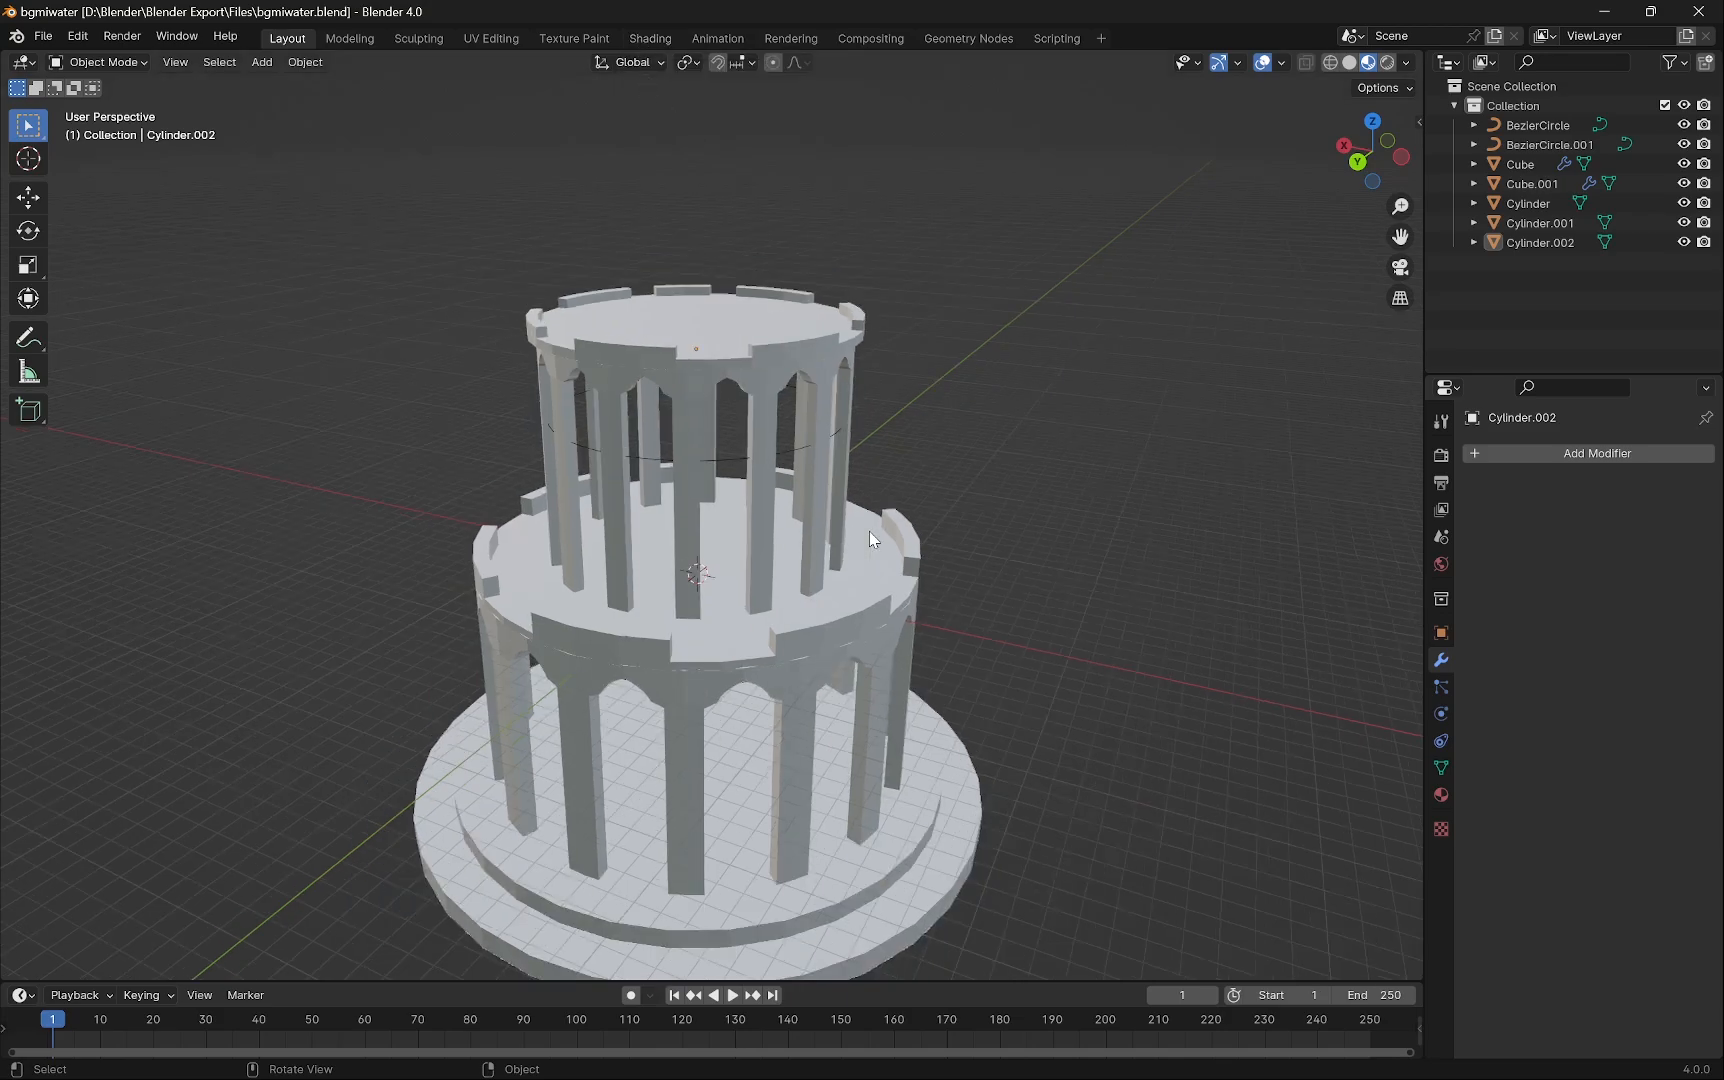
left_click(734, 361)
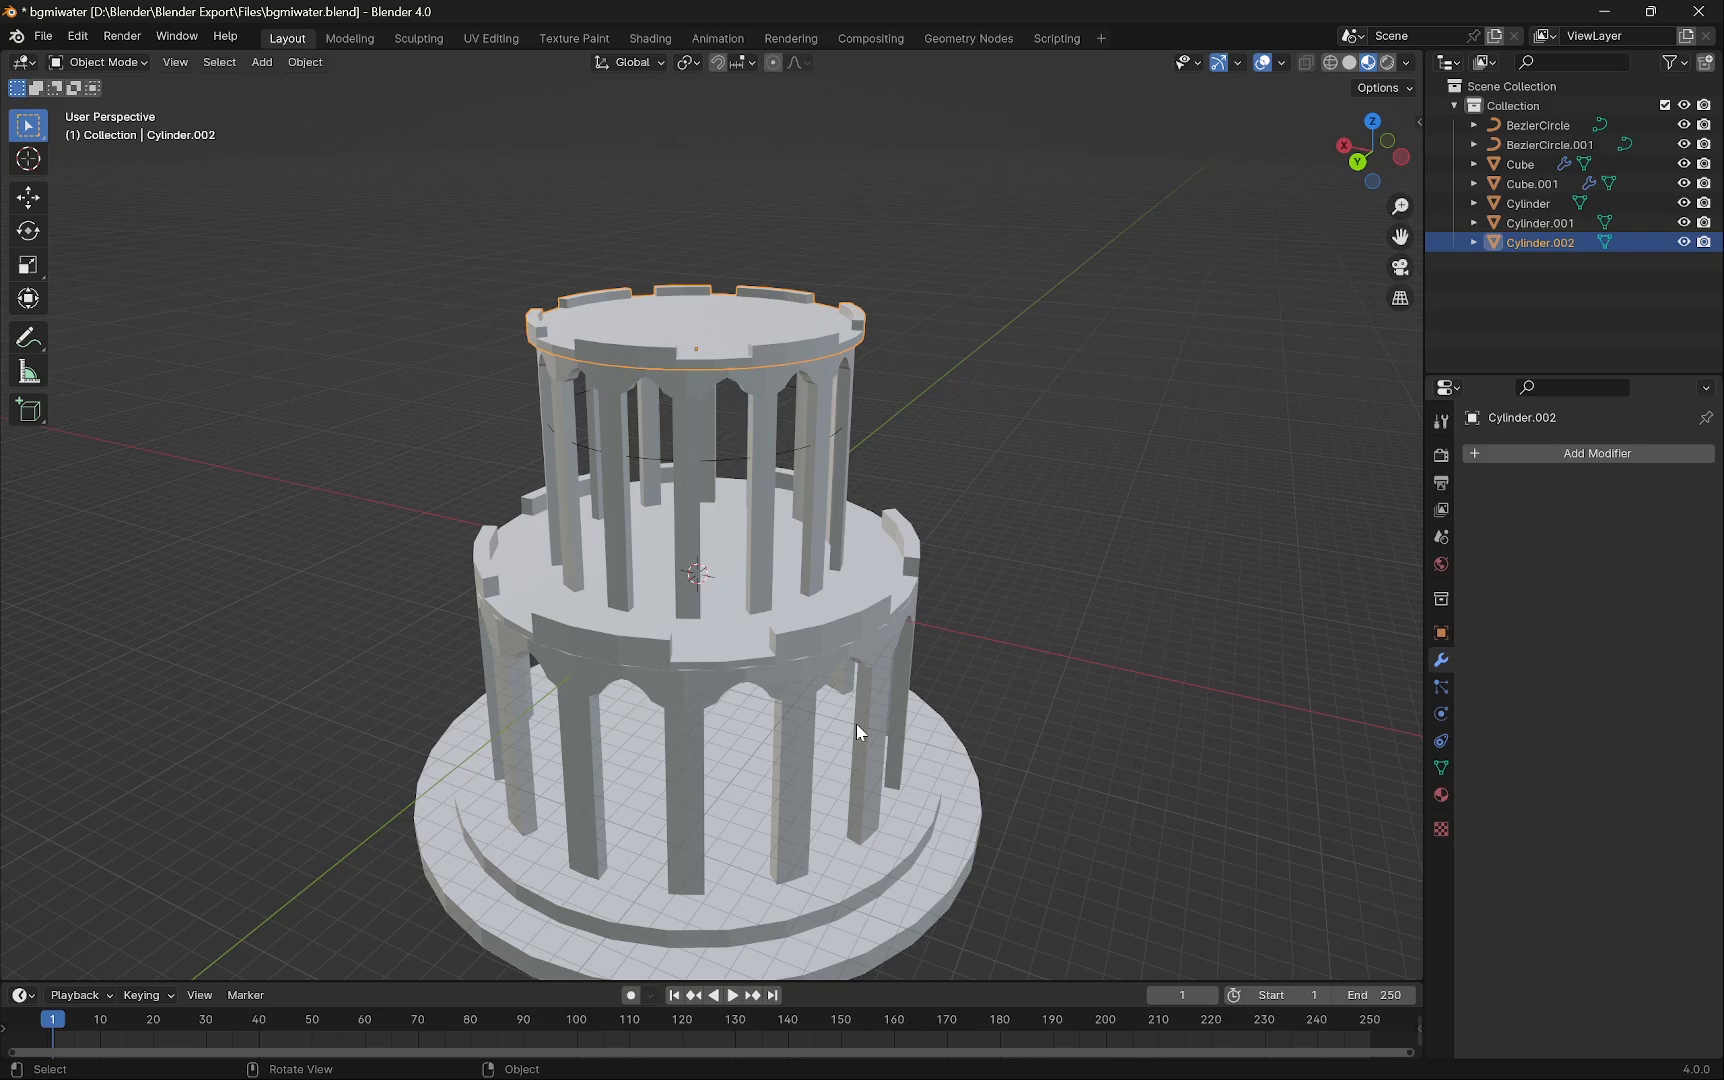
left_click(797, 694)
middle_click_drag(902, 801, 793, 740)
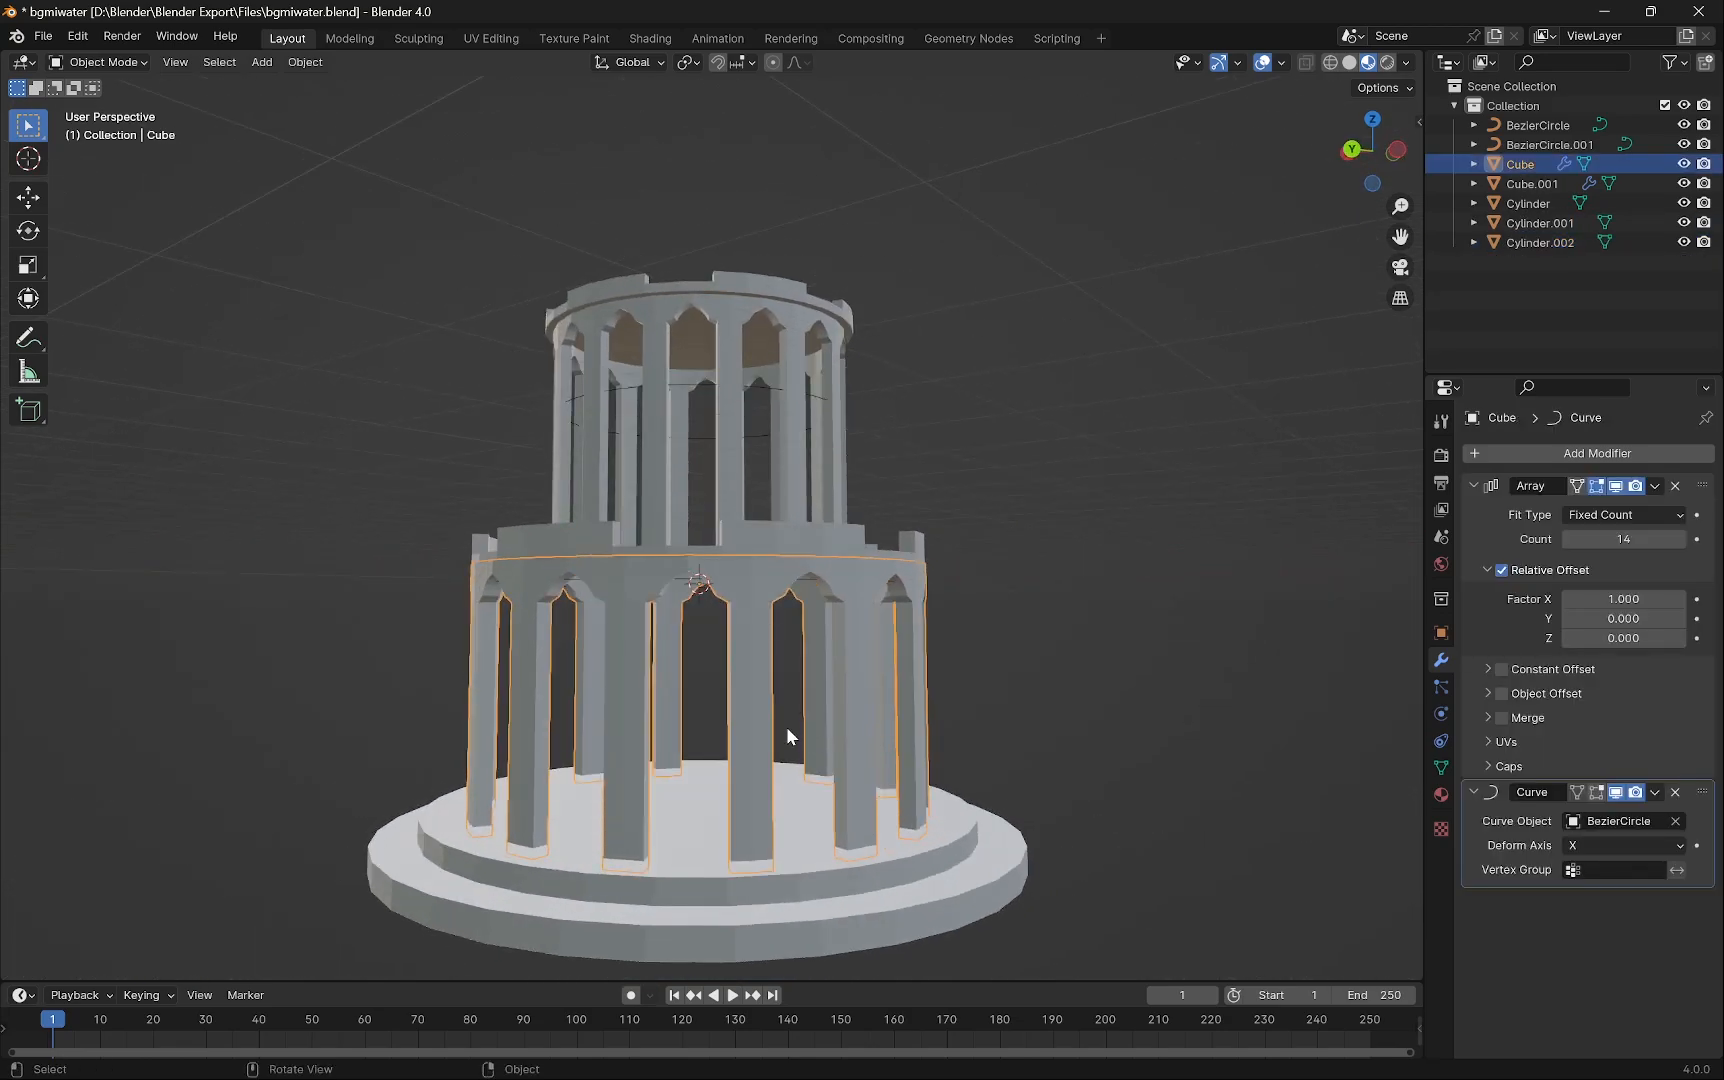
Switch to the Shading workspace and expand the 3D viewport and node editor over the file browser and image editor.
left_click(646, 38)
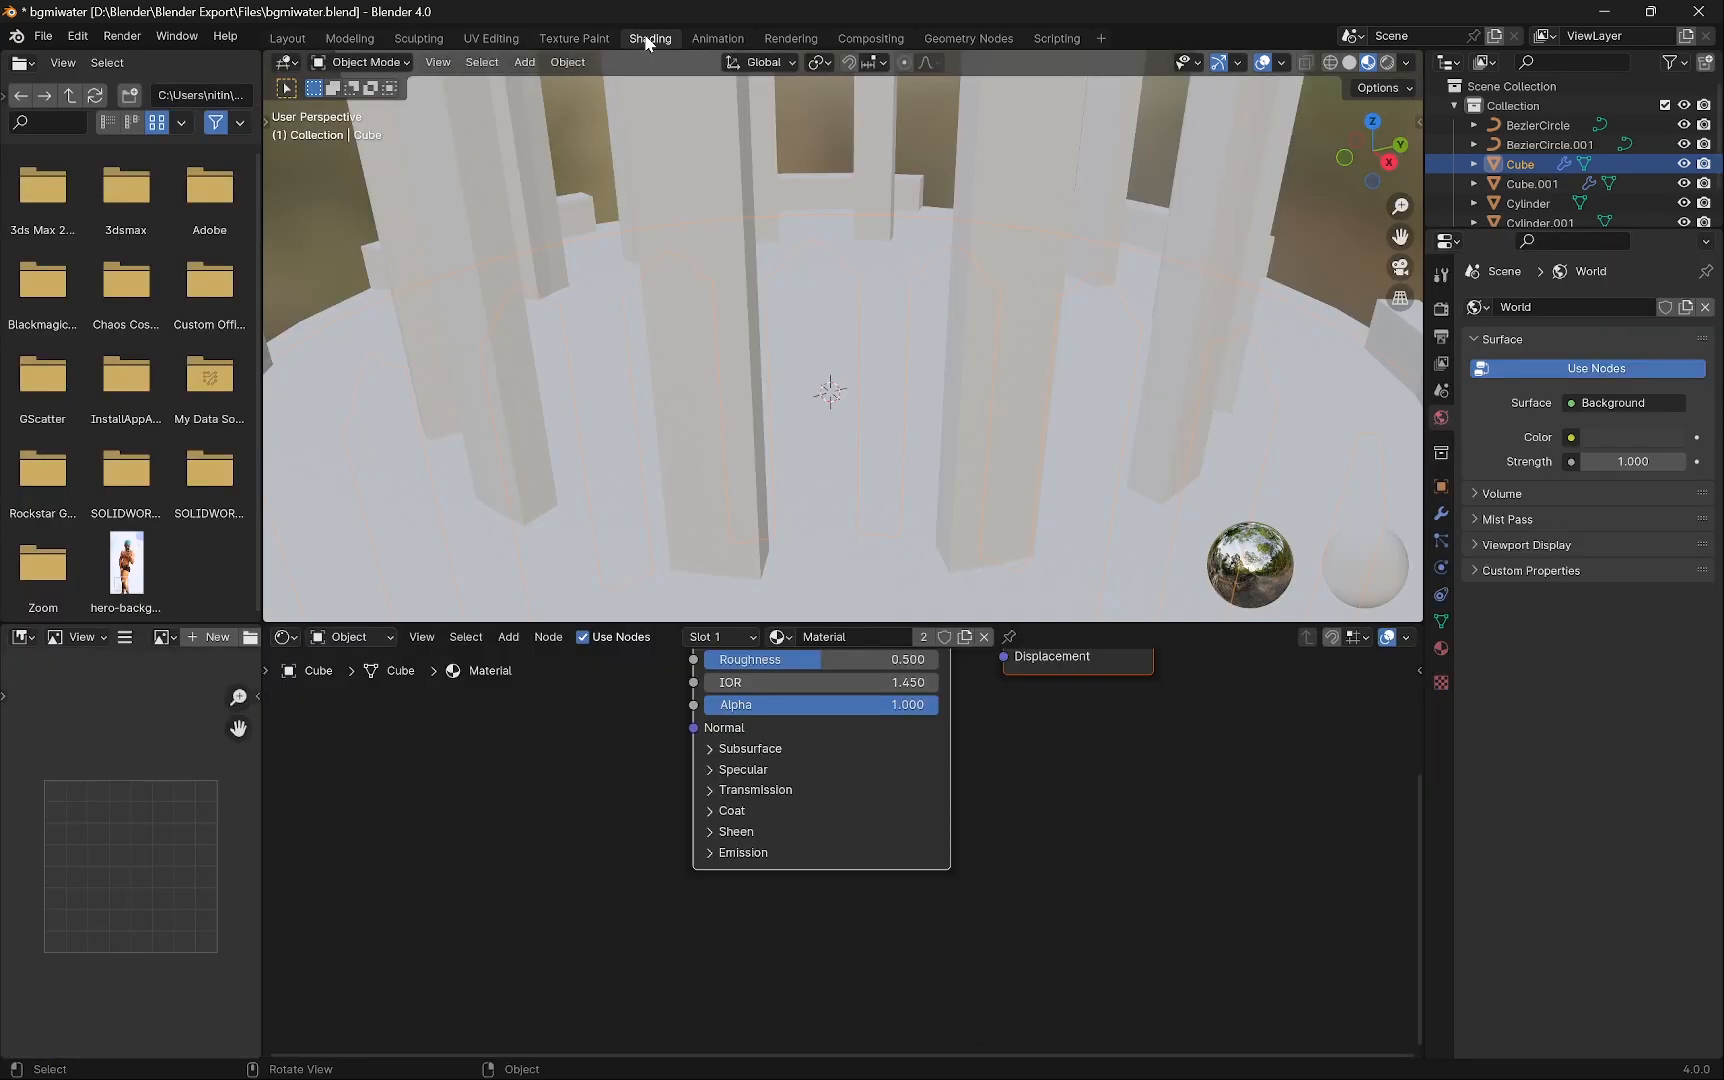
left_click(288, 38)
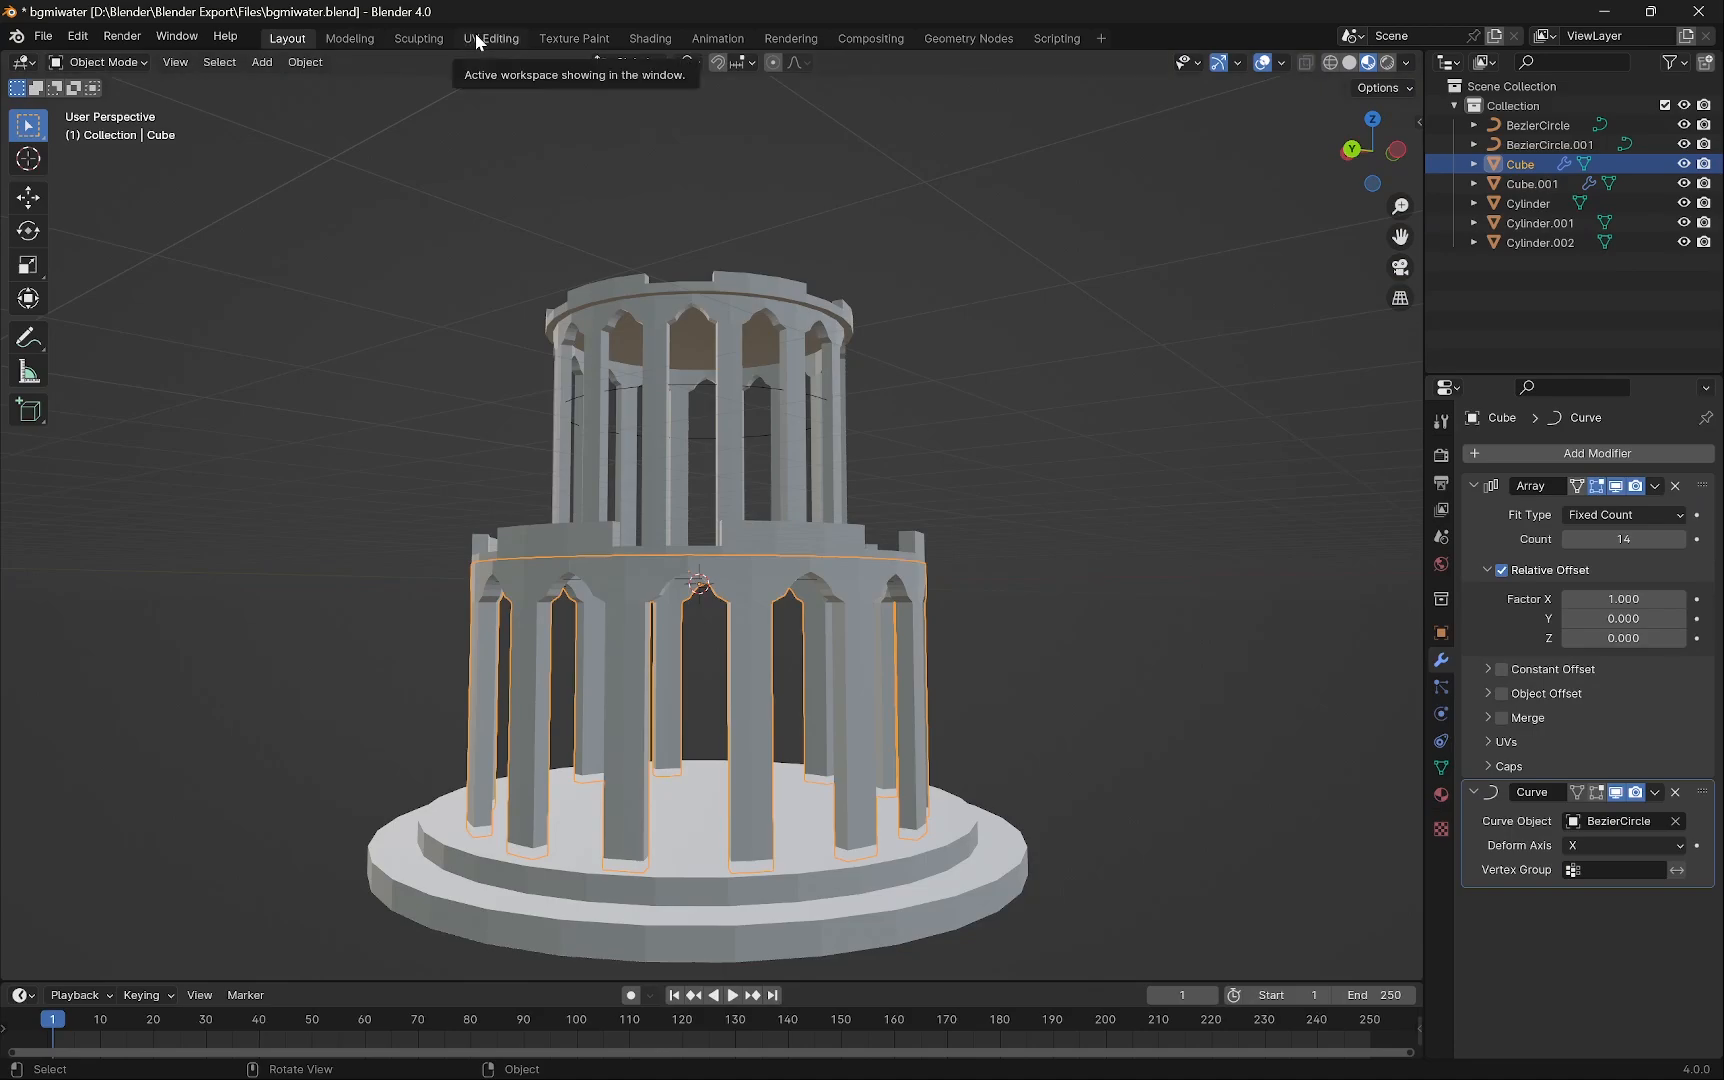
left_click(657, 40)
middle_click_drag(885, 692, 965, 805)
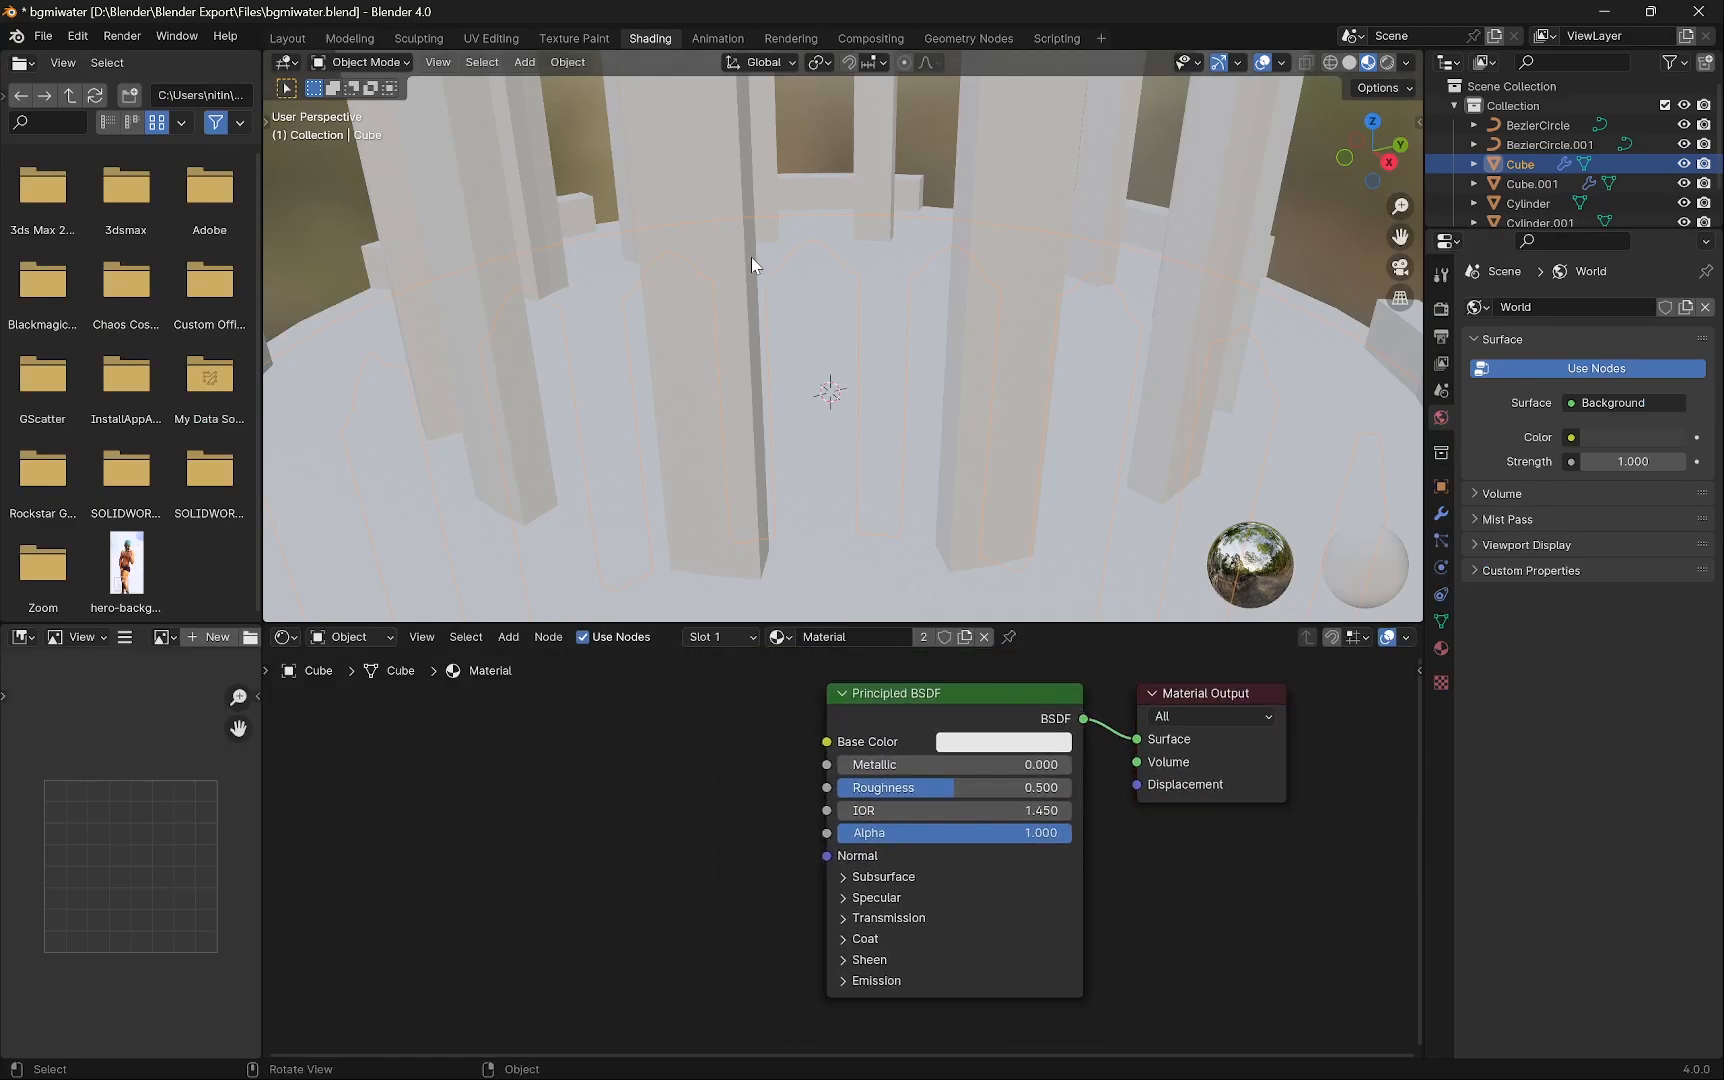
middle_click_drag(752, 257, 756, 225)
scroll(760, 229, "down", 4)
scroll(769, 199, "down", 5)
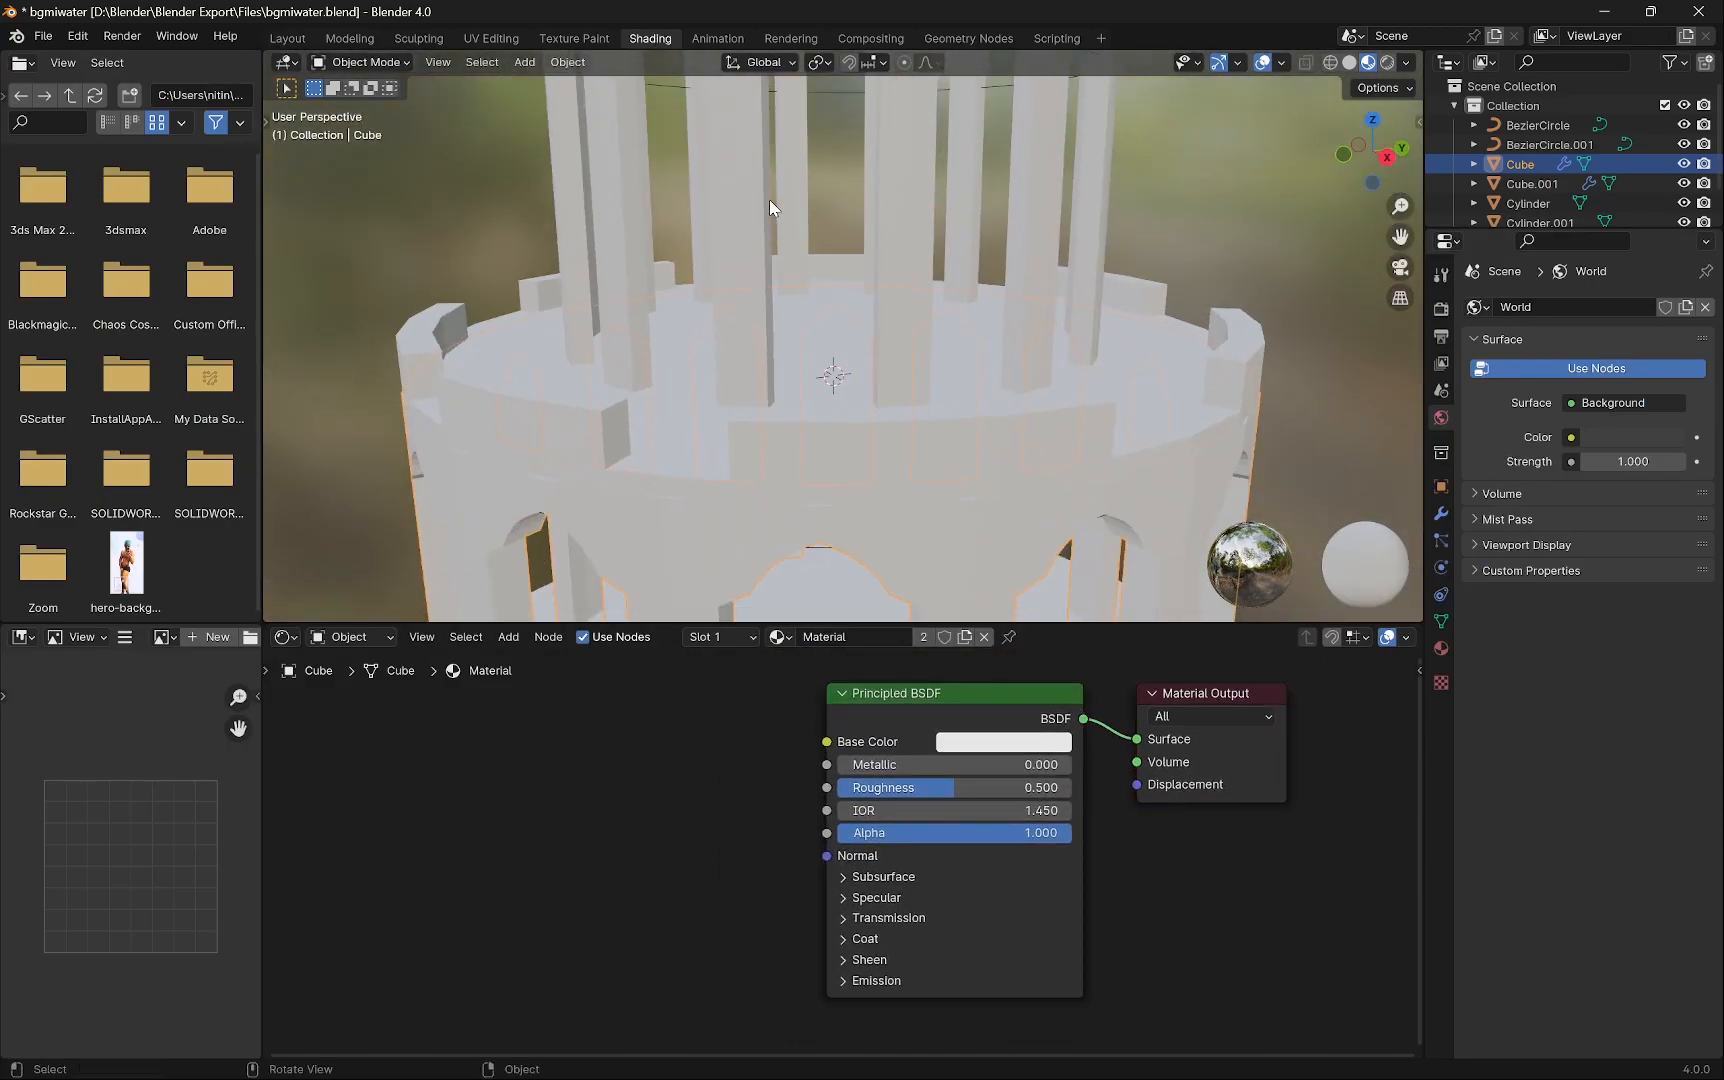
left_click_drag(268, 60, 220, 62)
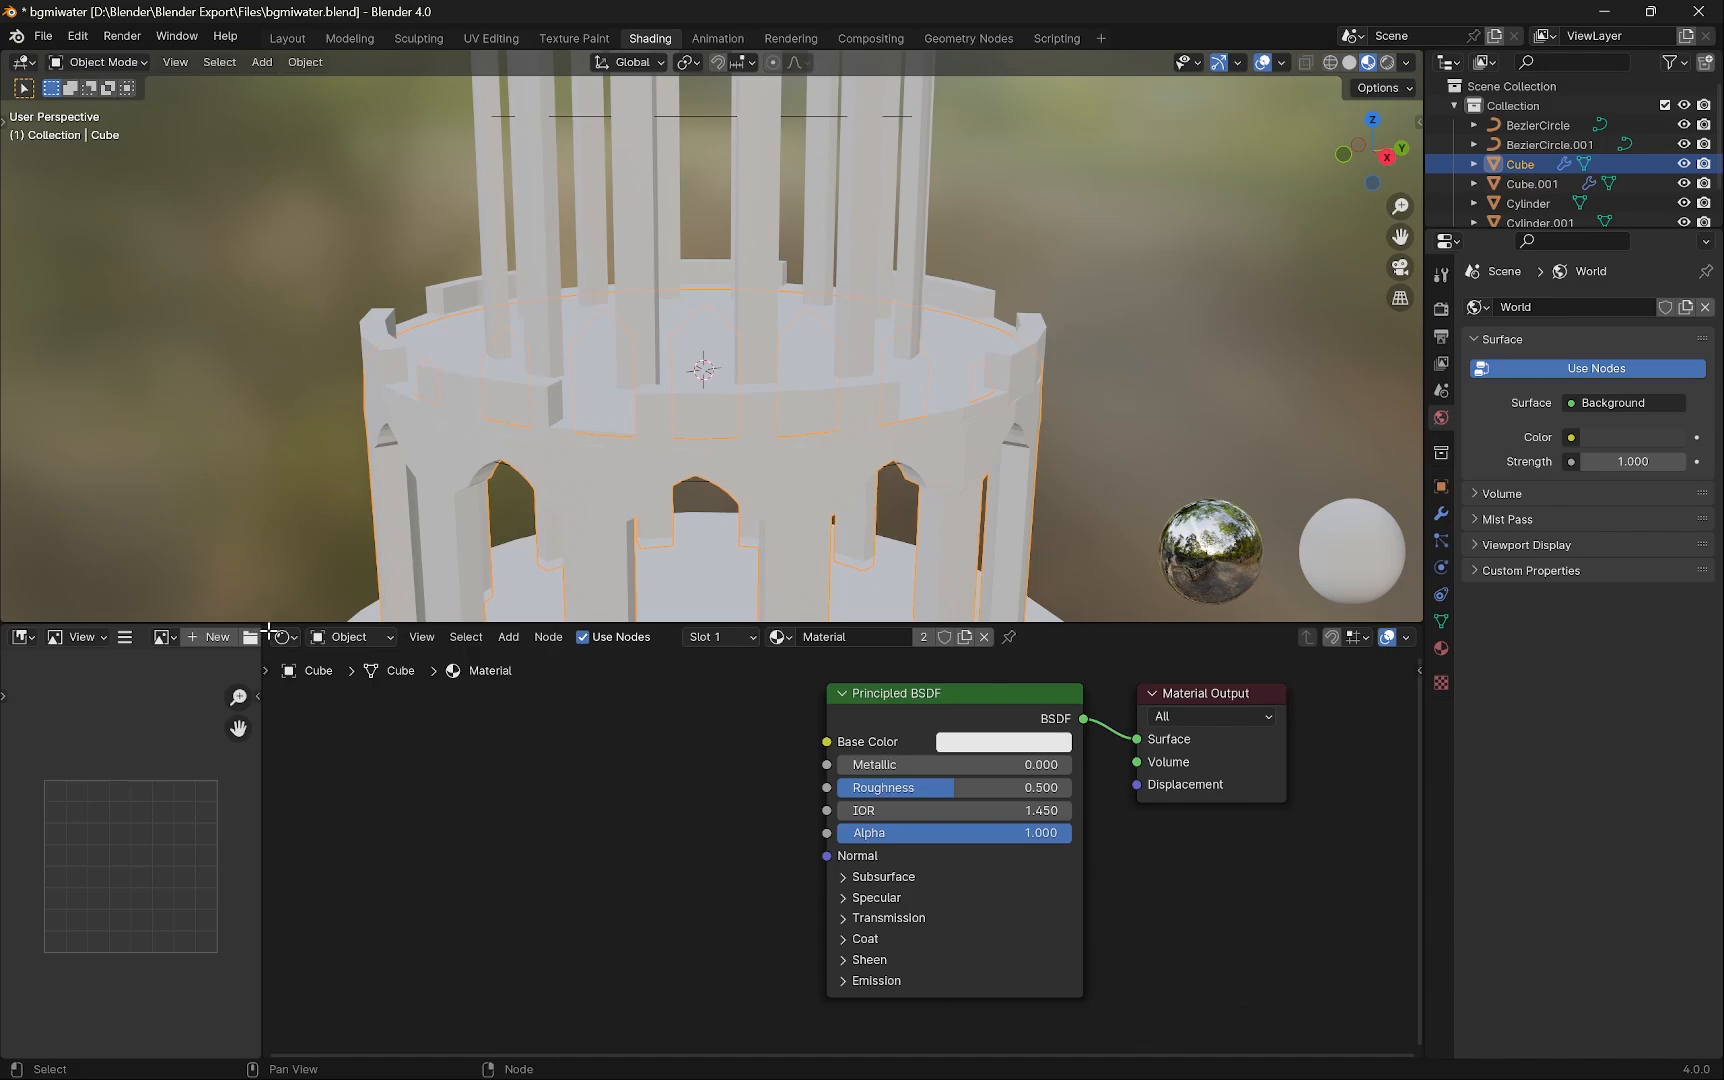
left_click_drag(265, 632, 245, 640)
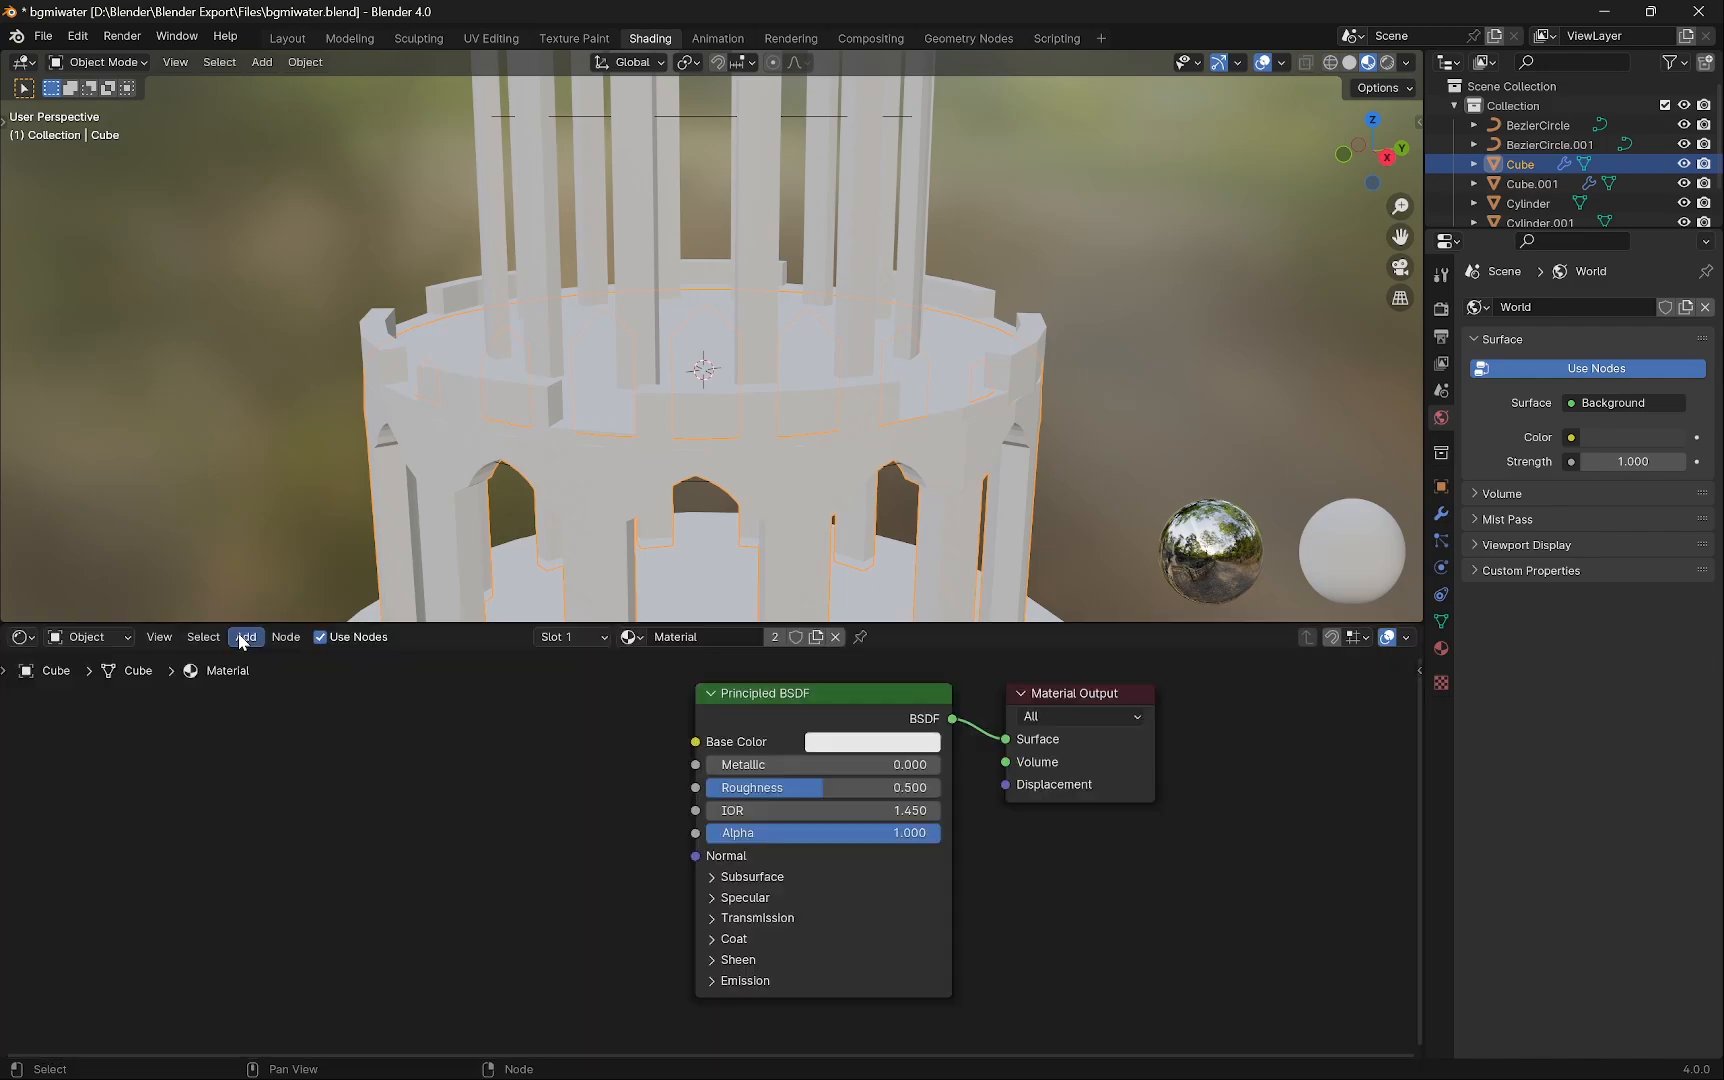
Add an Image Texture node to the arched columns' material, placed beside the Principled BSDF node.
scroll(838, 806, "up", 1)
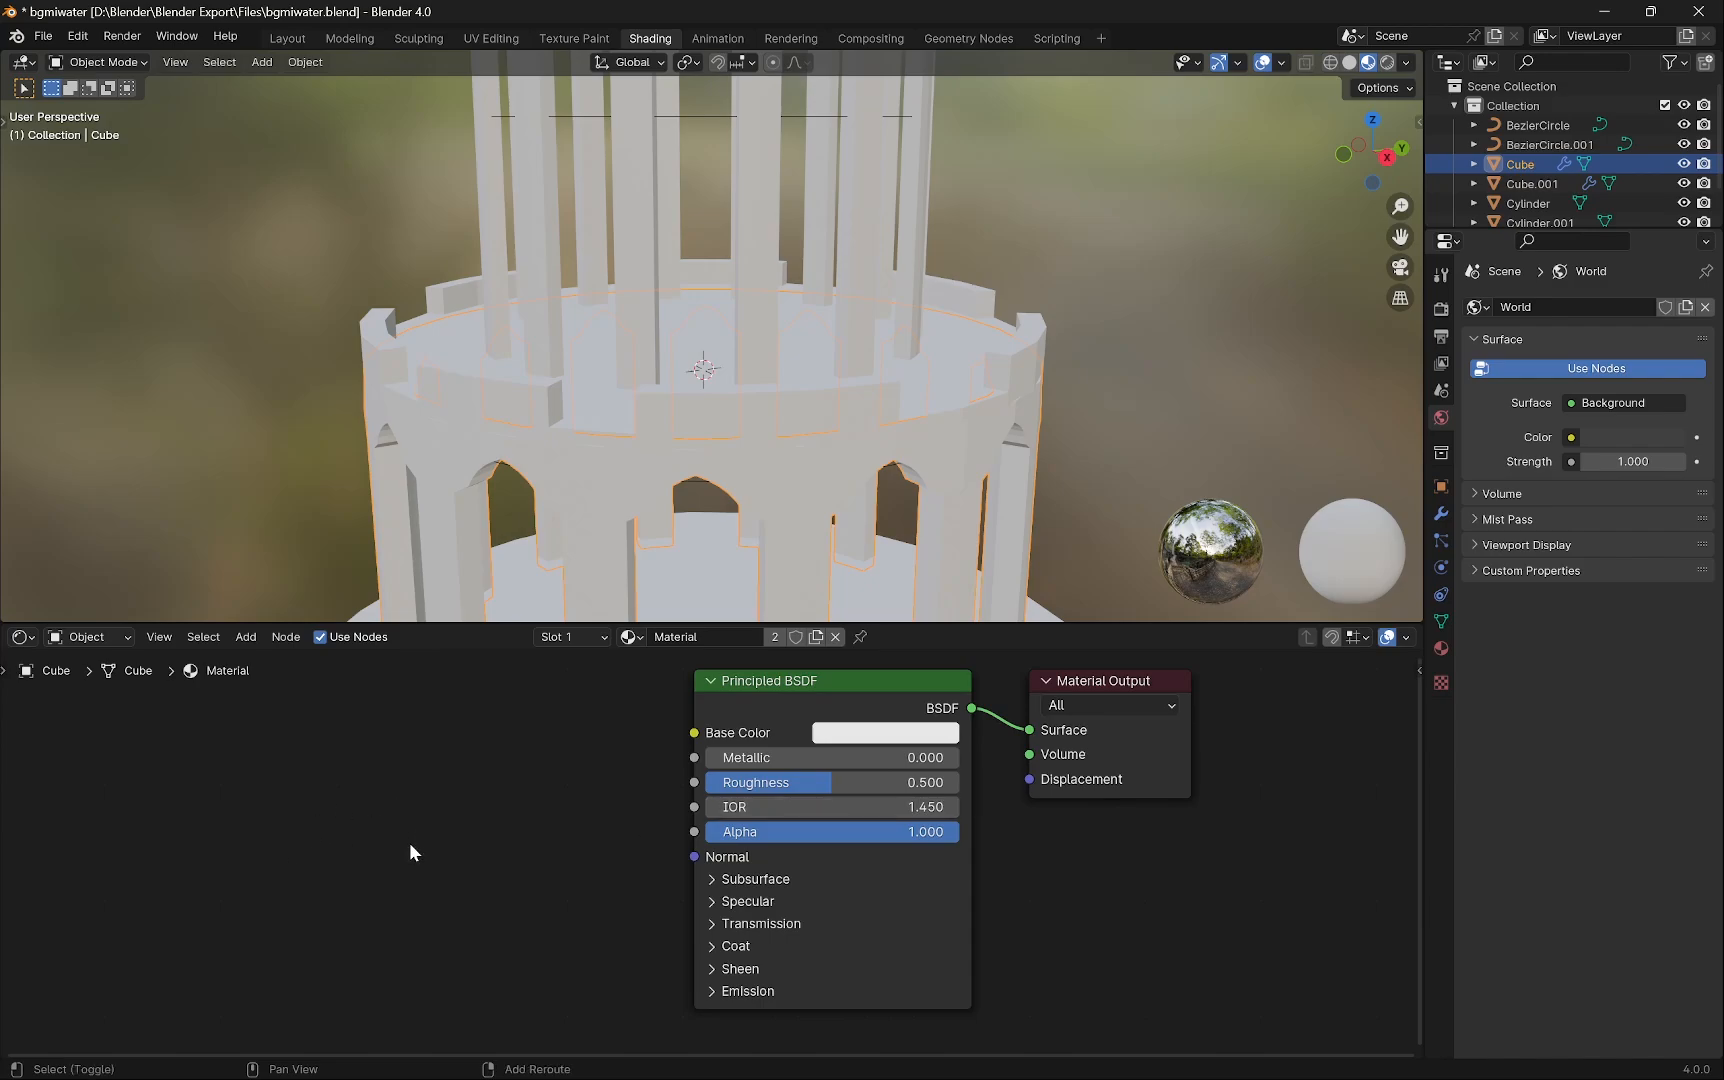
key("shift+a")
mouse_move(388, 827)
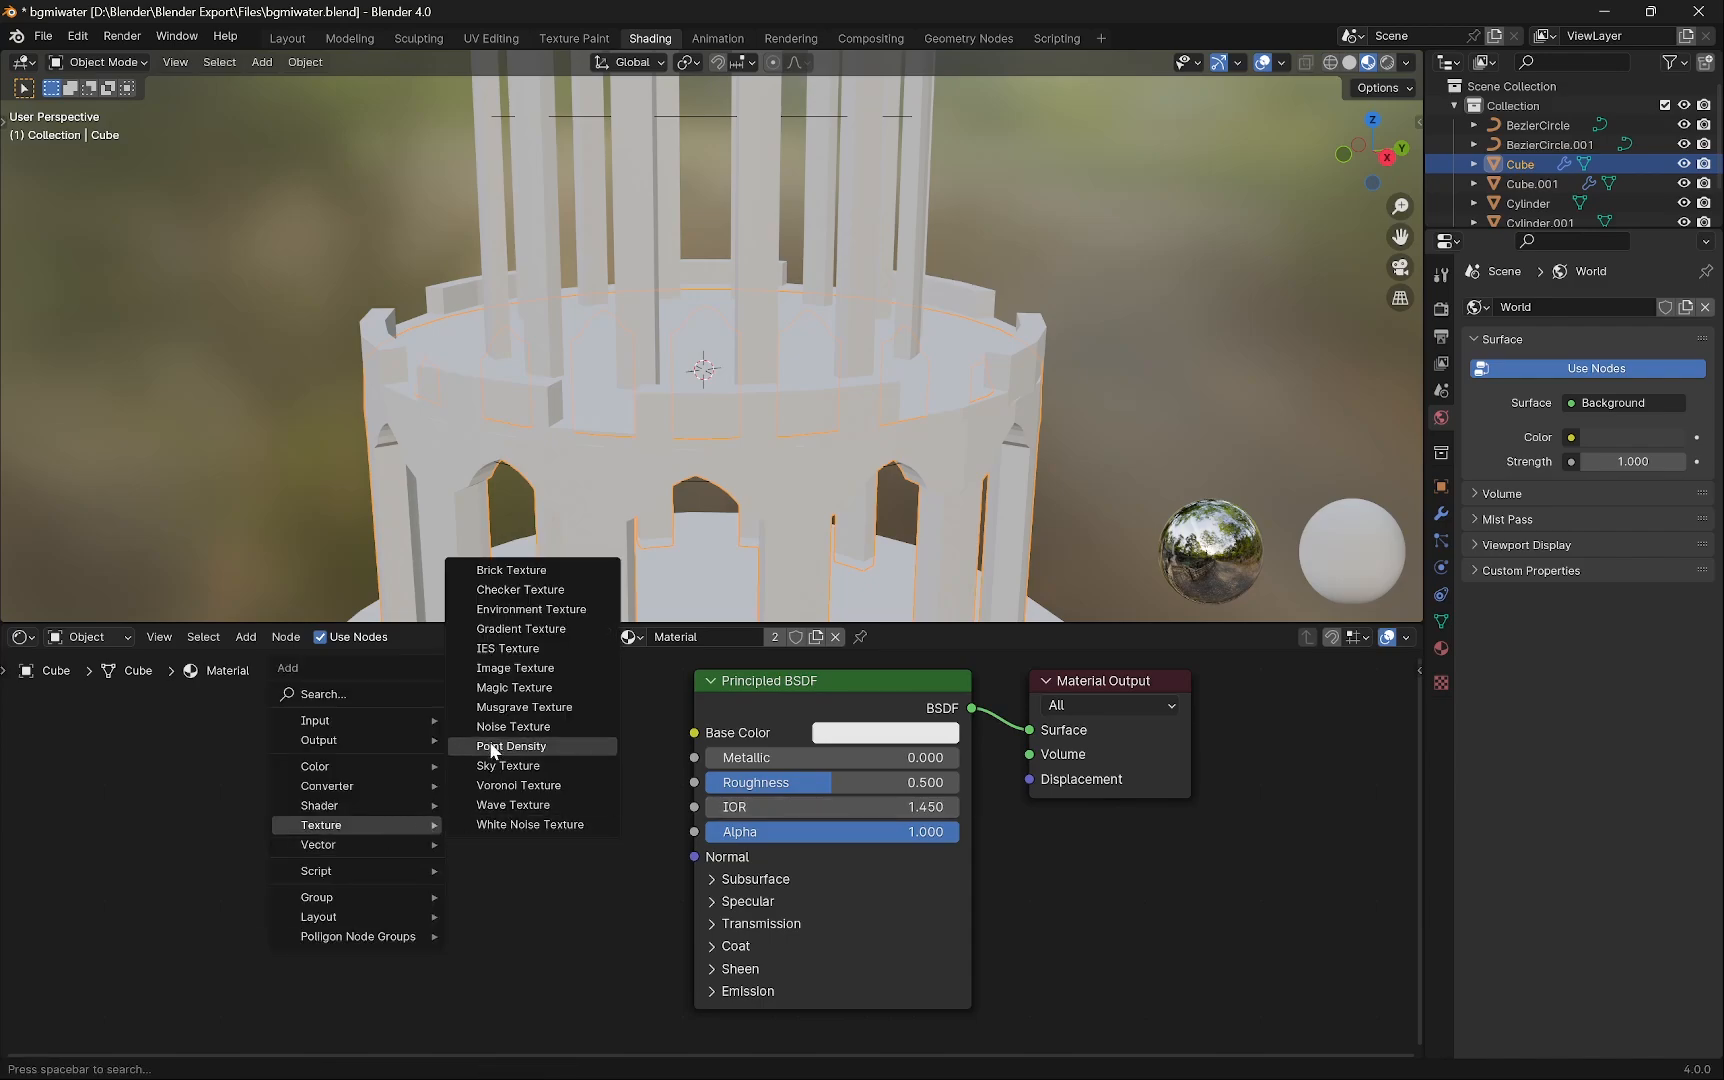
left_click(530, 668)
left_click(364, 840)
Load the mossy wall image starting with 1000_F_763282249 from the 3ds Max folder into the Image Texture node.
left_click(364, 840)
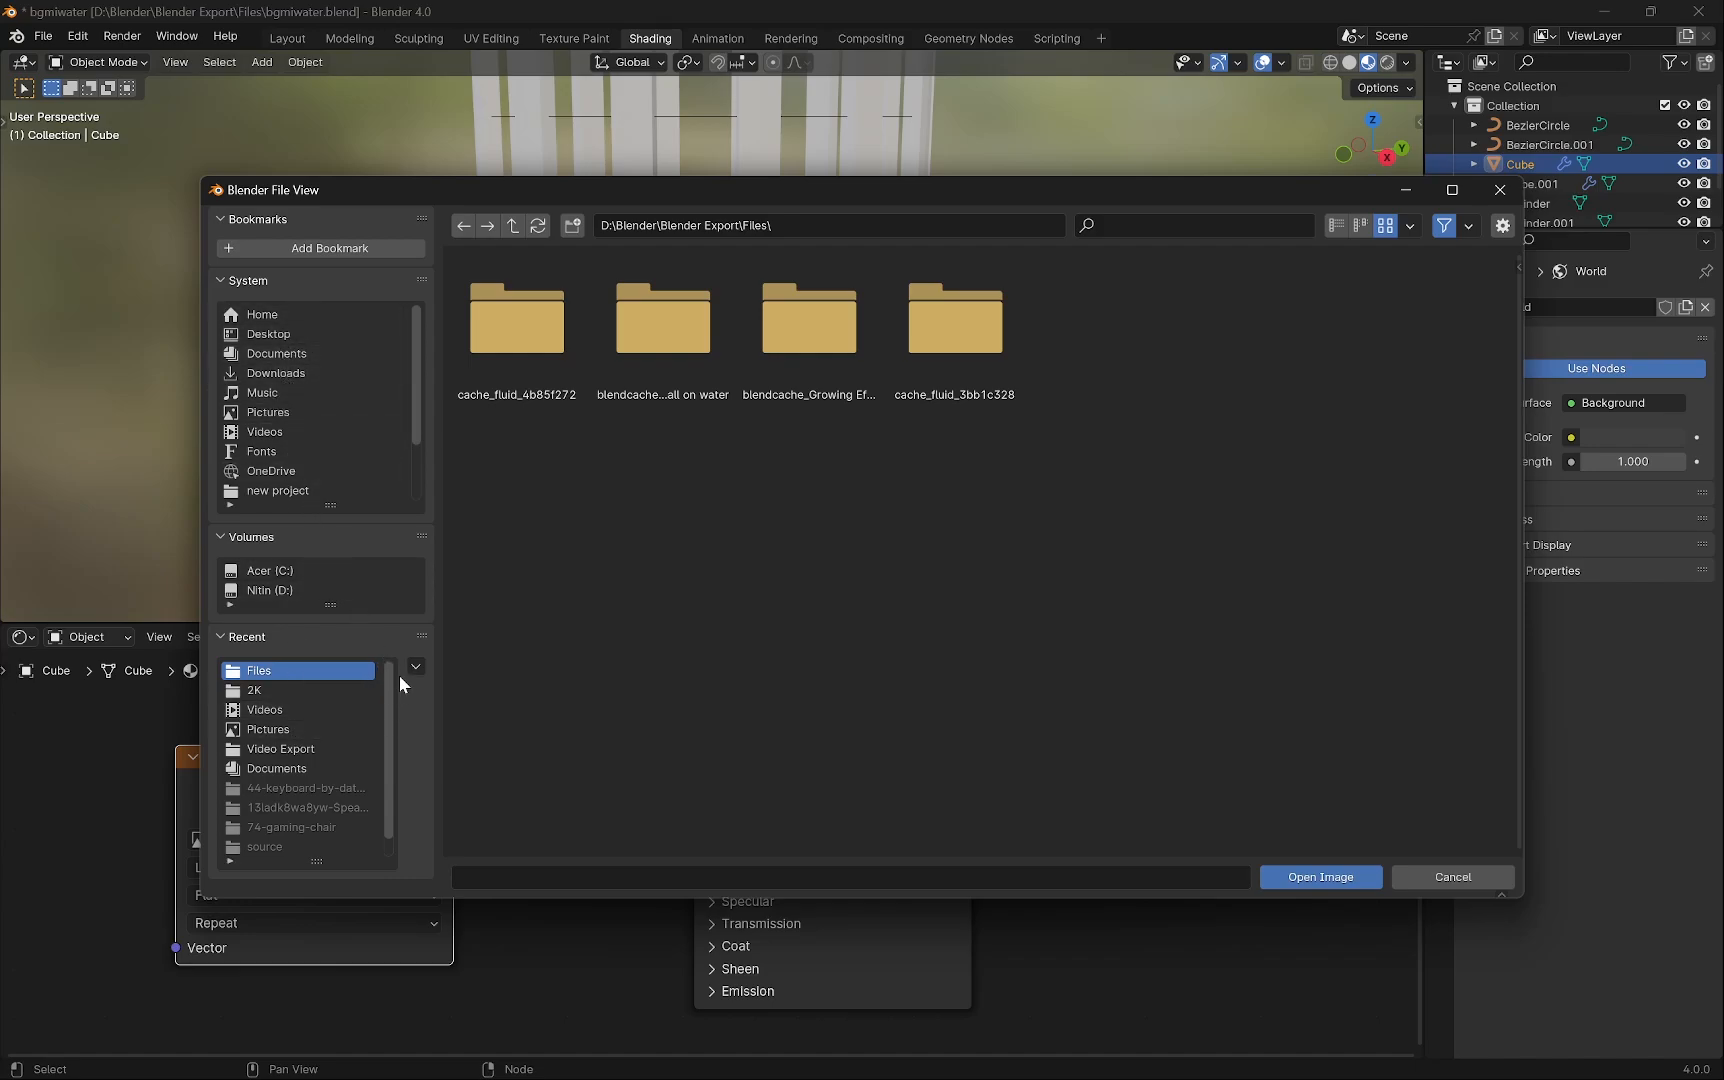
scroll(415, 459, "down", 4)
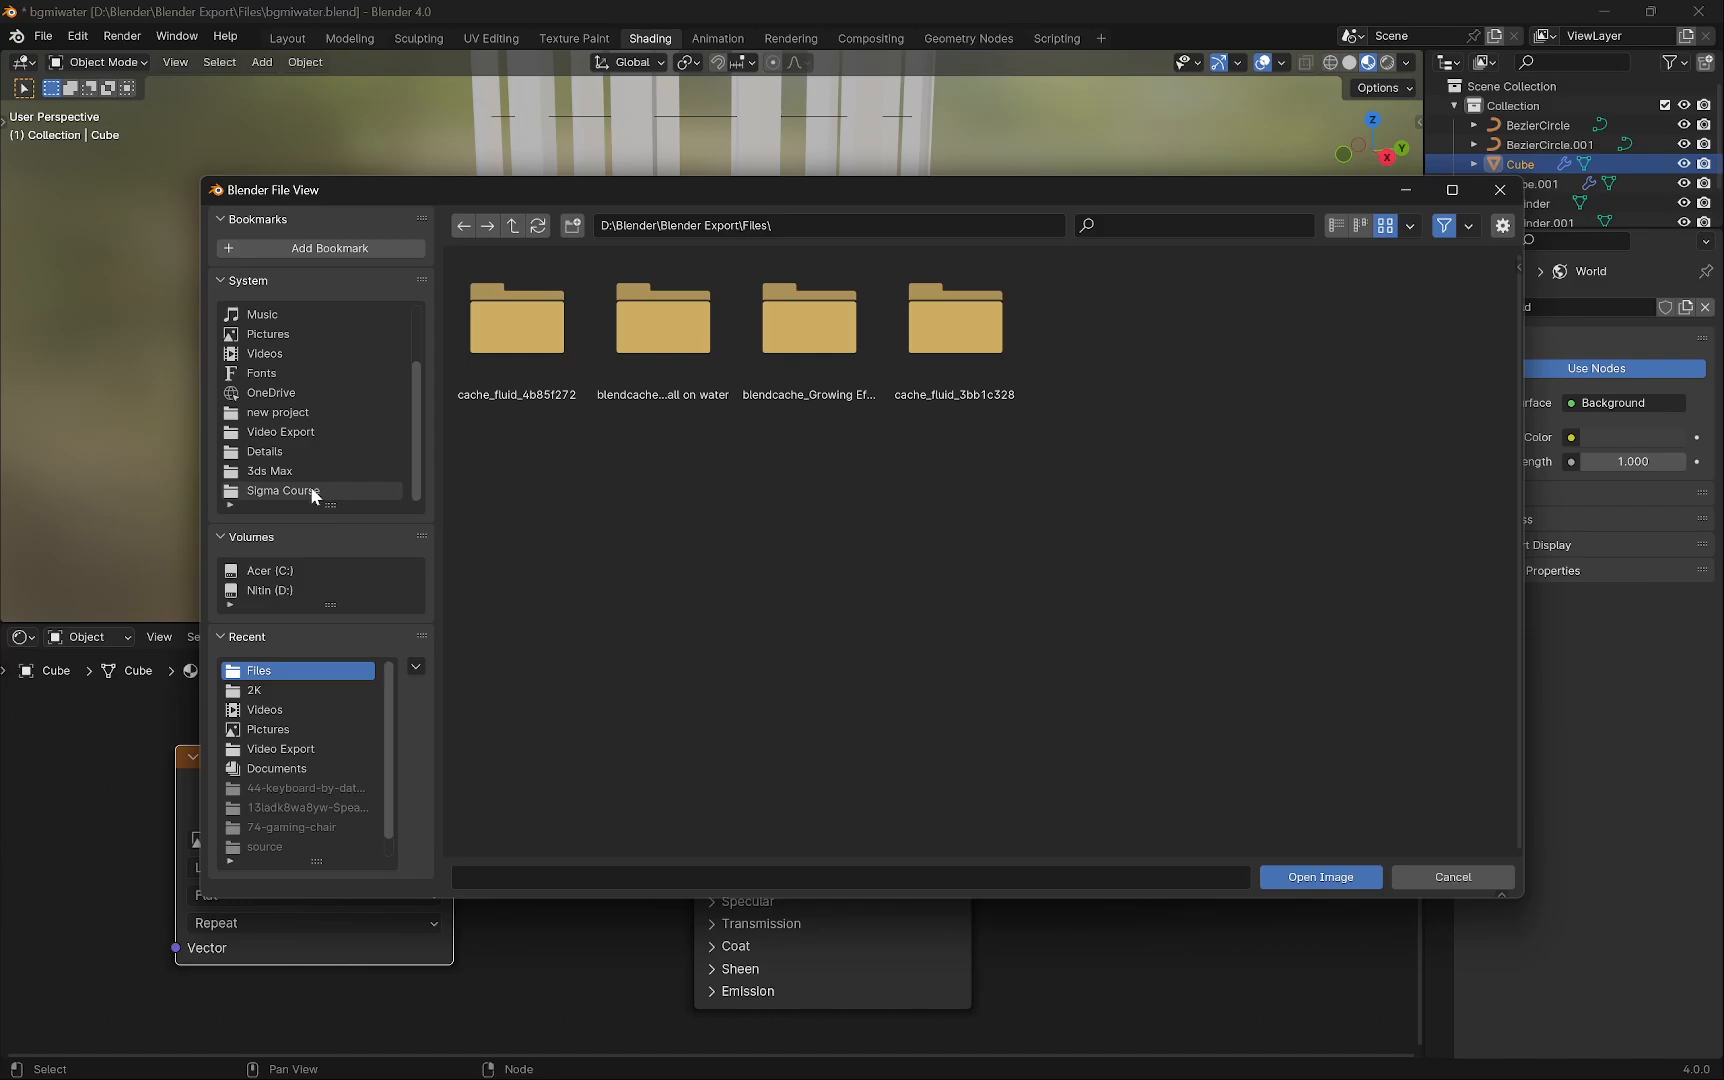
left_click(290, 473)
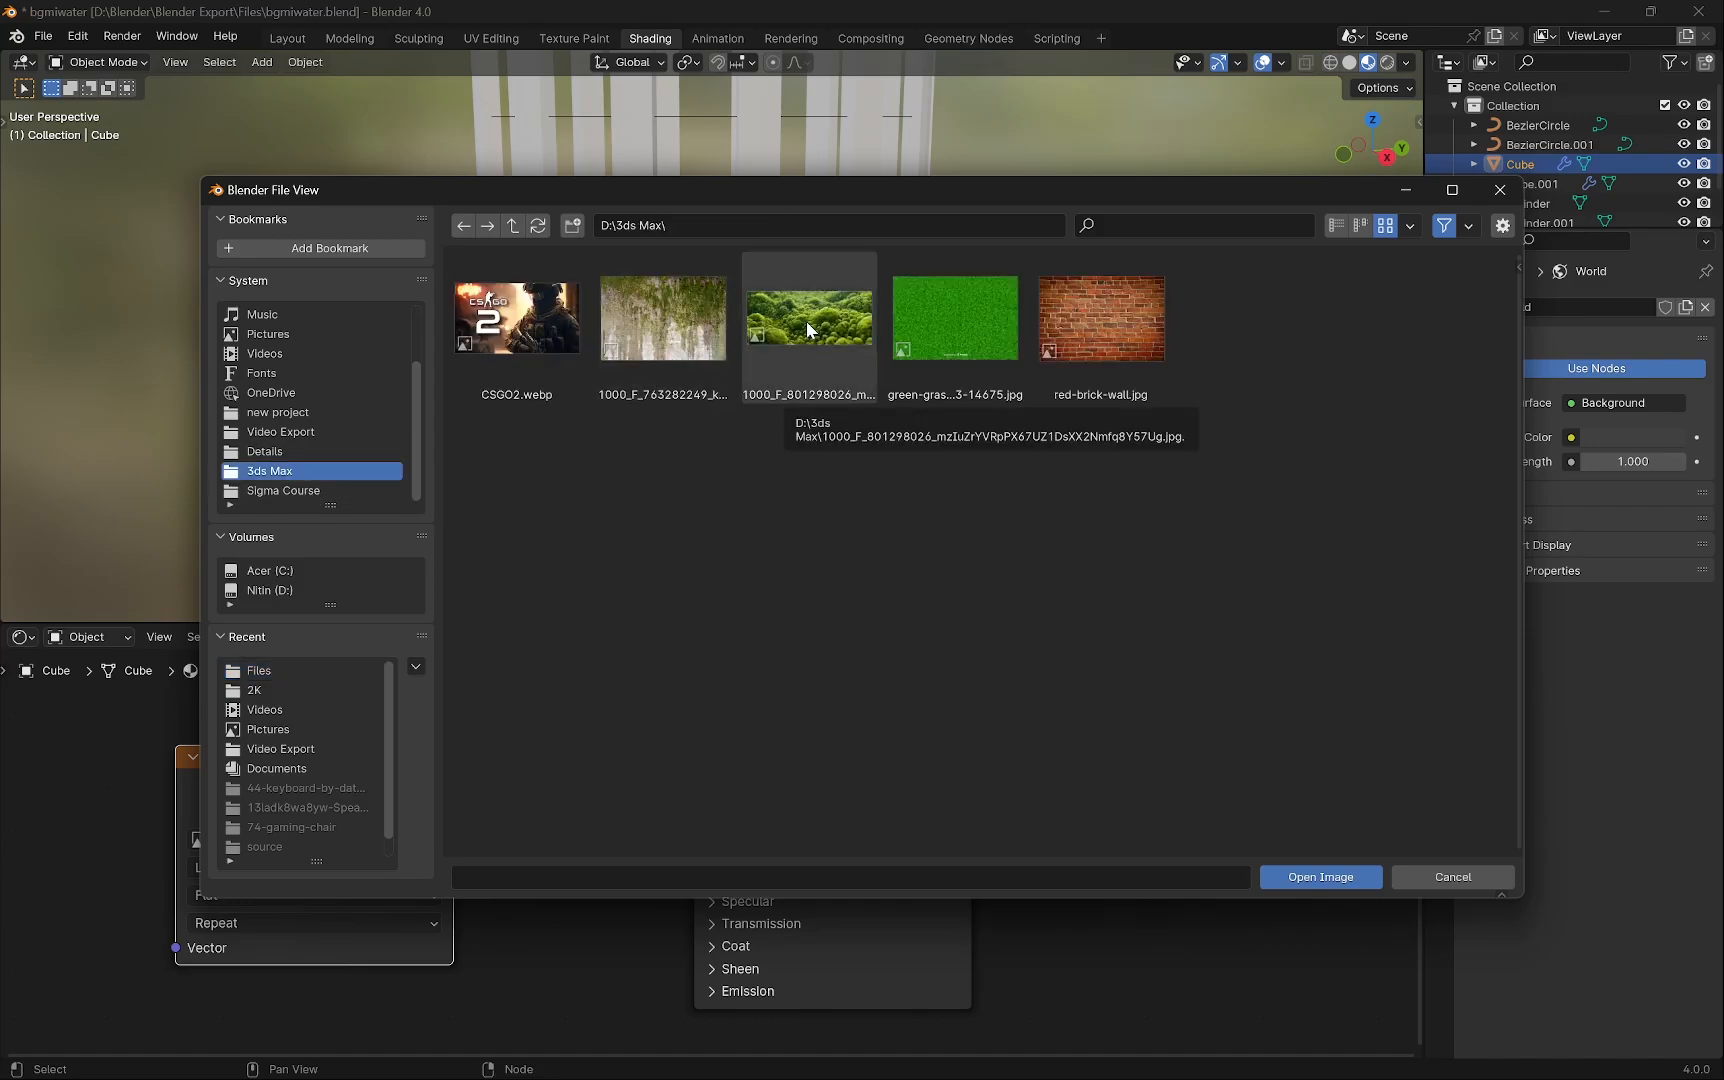
left_click(686, 333)
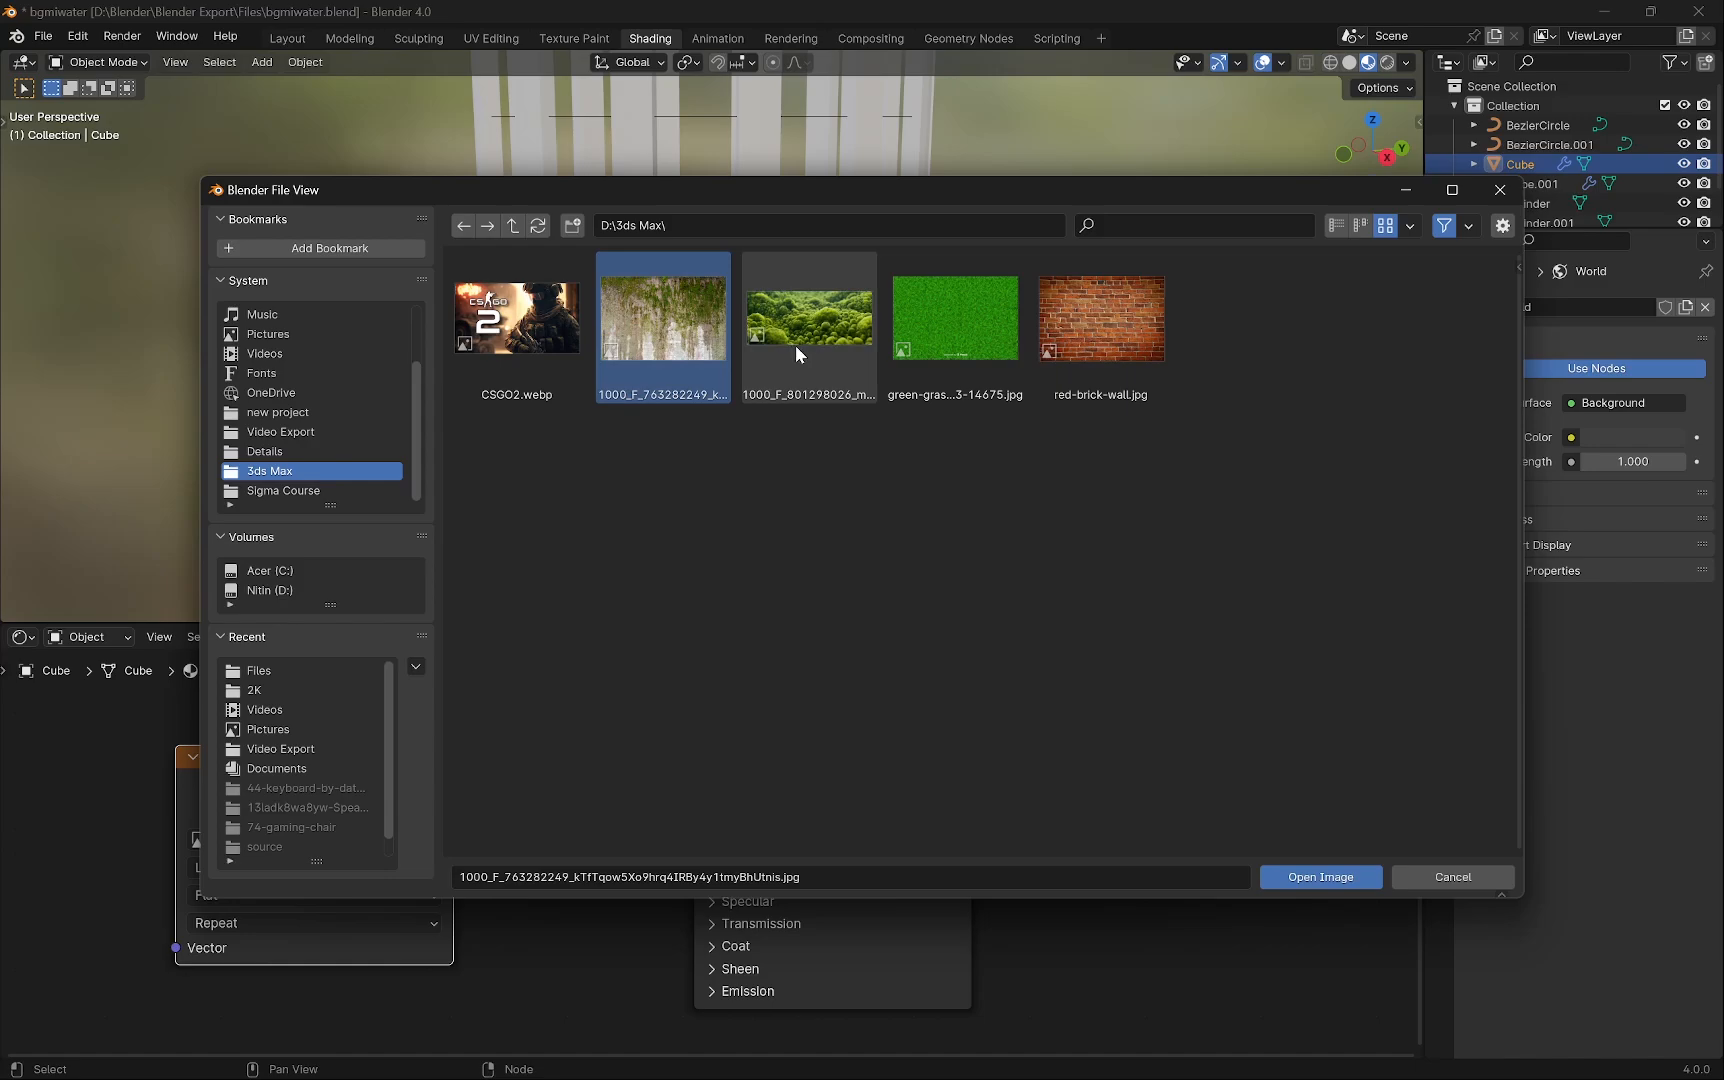
left_click(795, 345, "shift")
left_click(1082, 323)
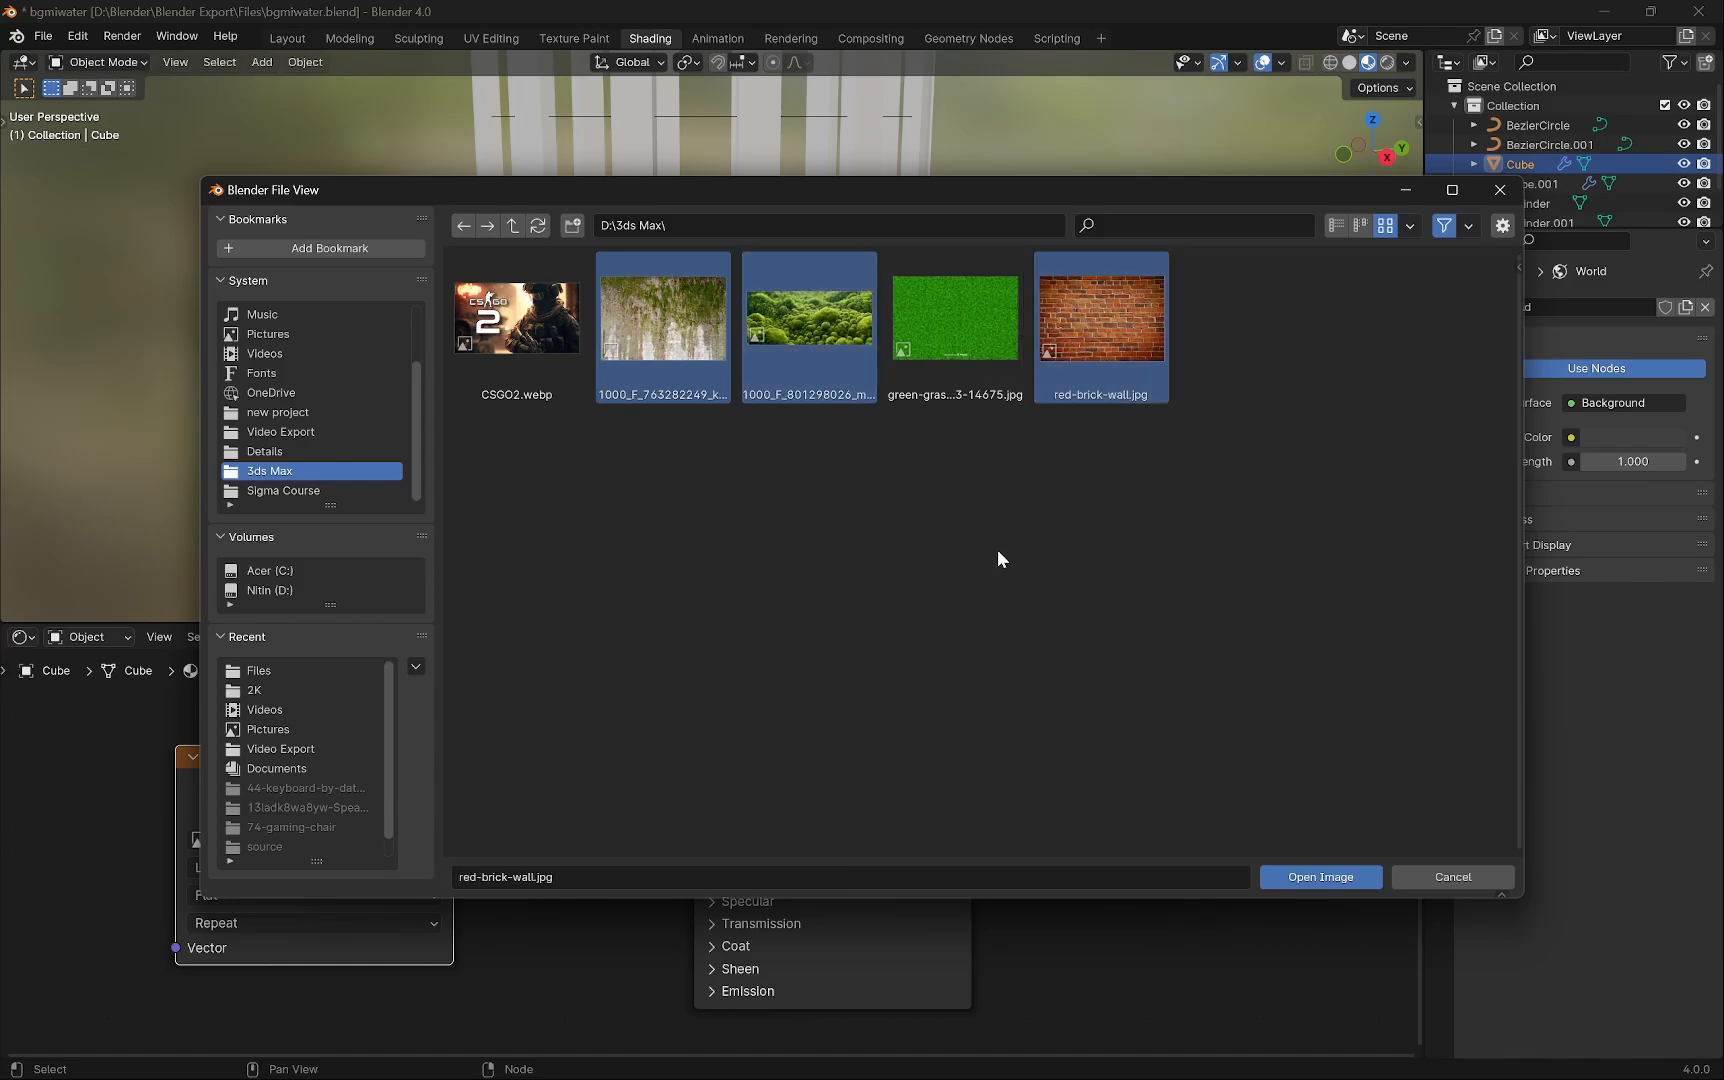
left_click(677, 320)
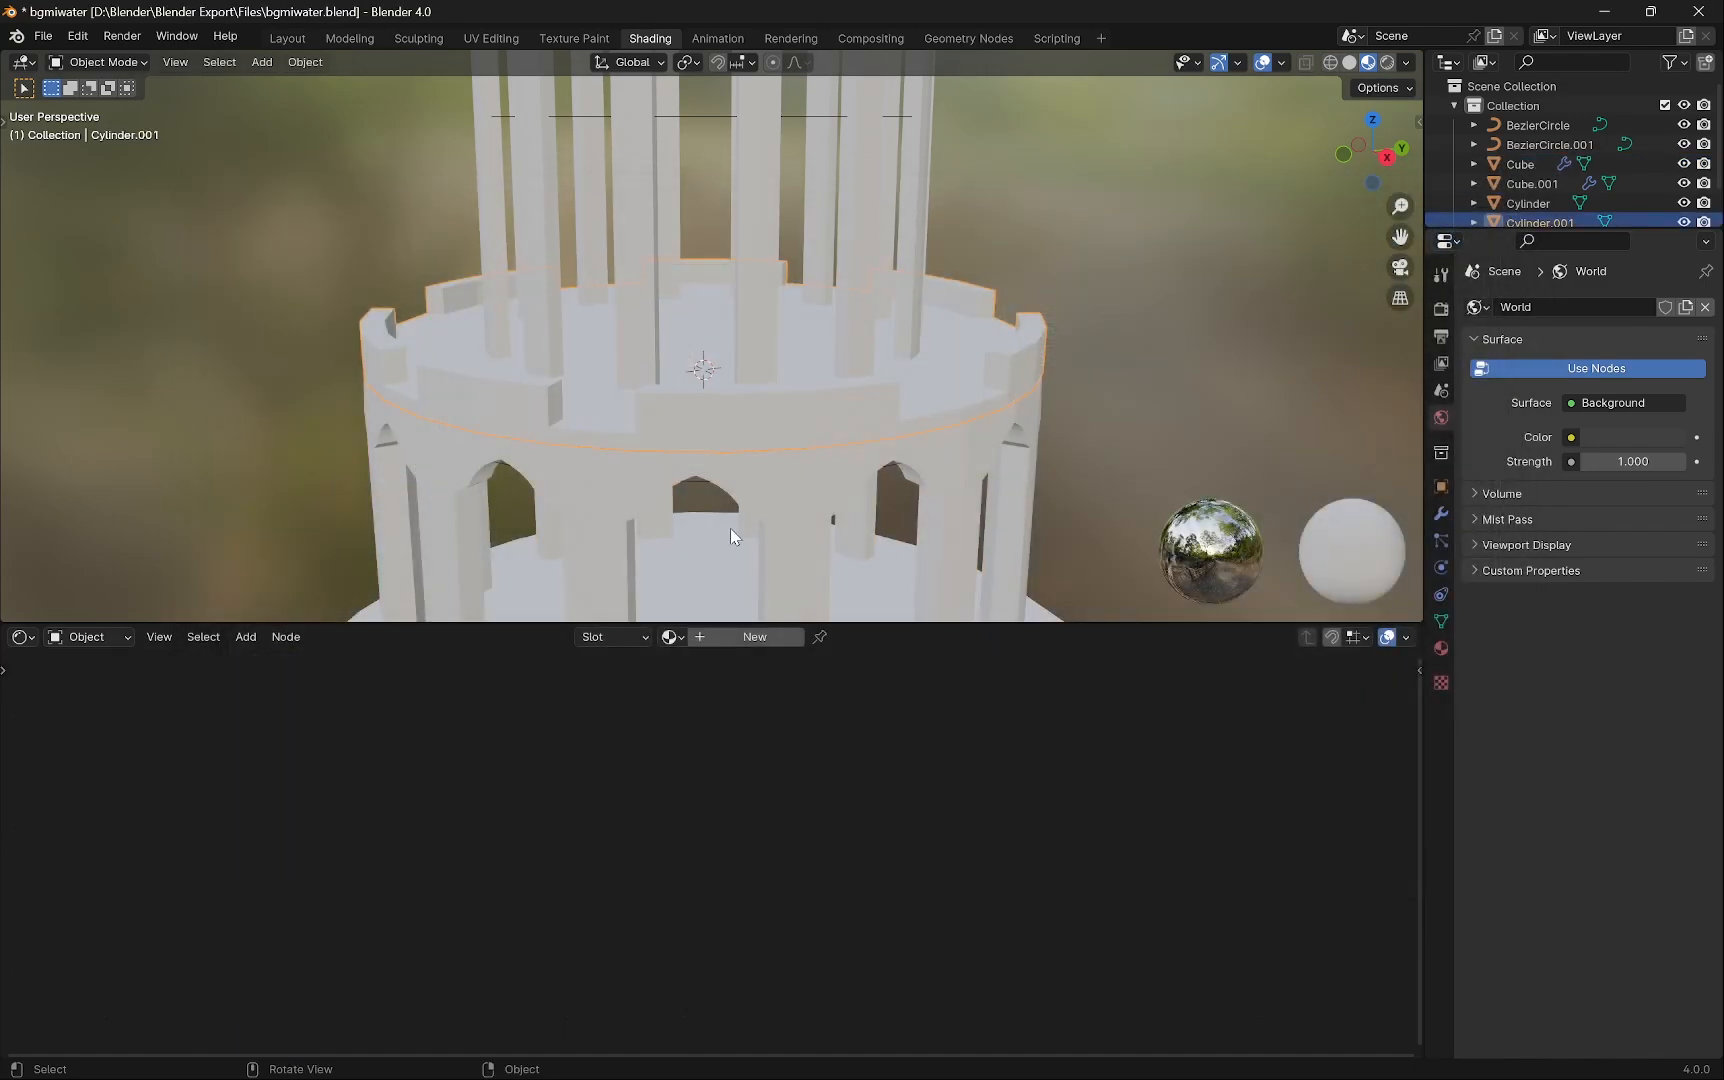
Compare the node trees of the arched columns, upper-tier columns and base to check which parts share the material.
left_click(804, 482)
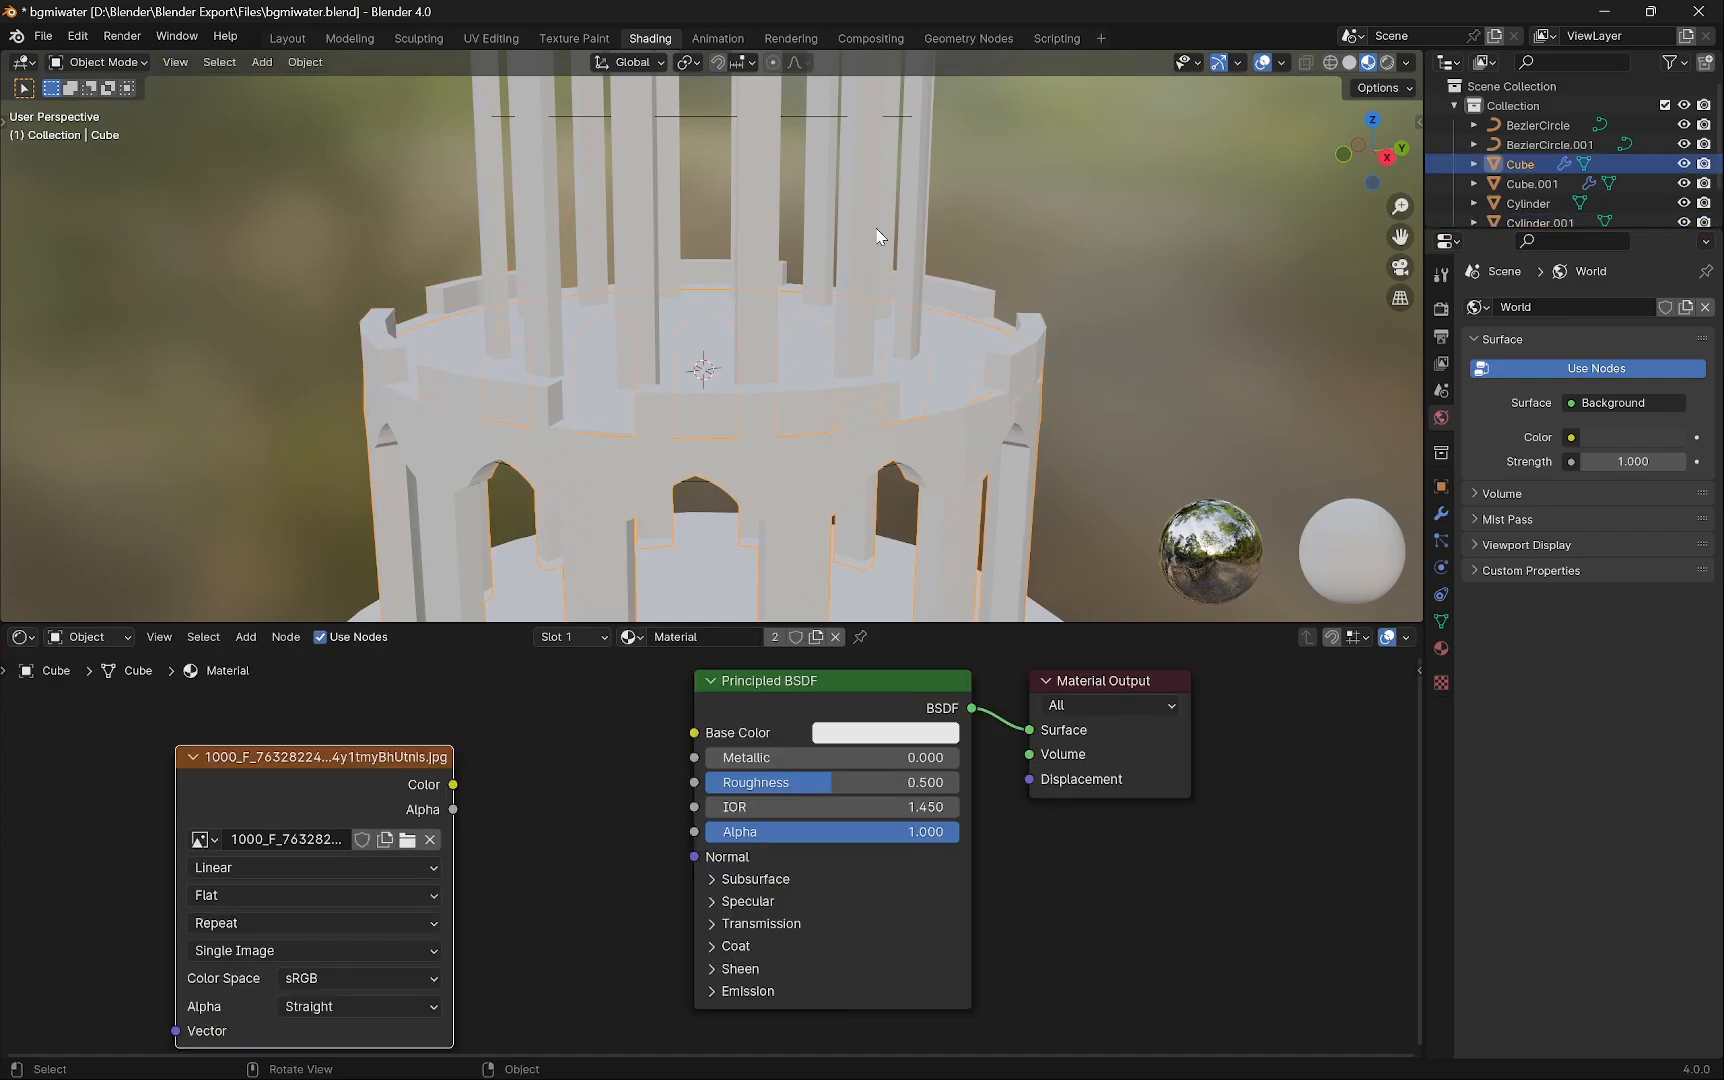
left_click(800, 297)
left_click(781, 498)
left_click(859, 637)
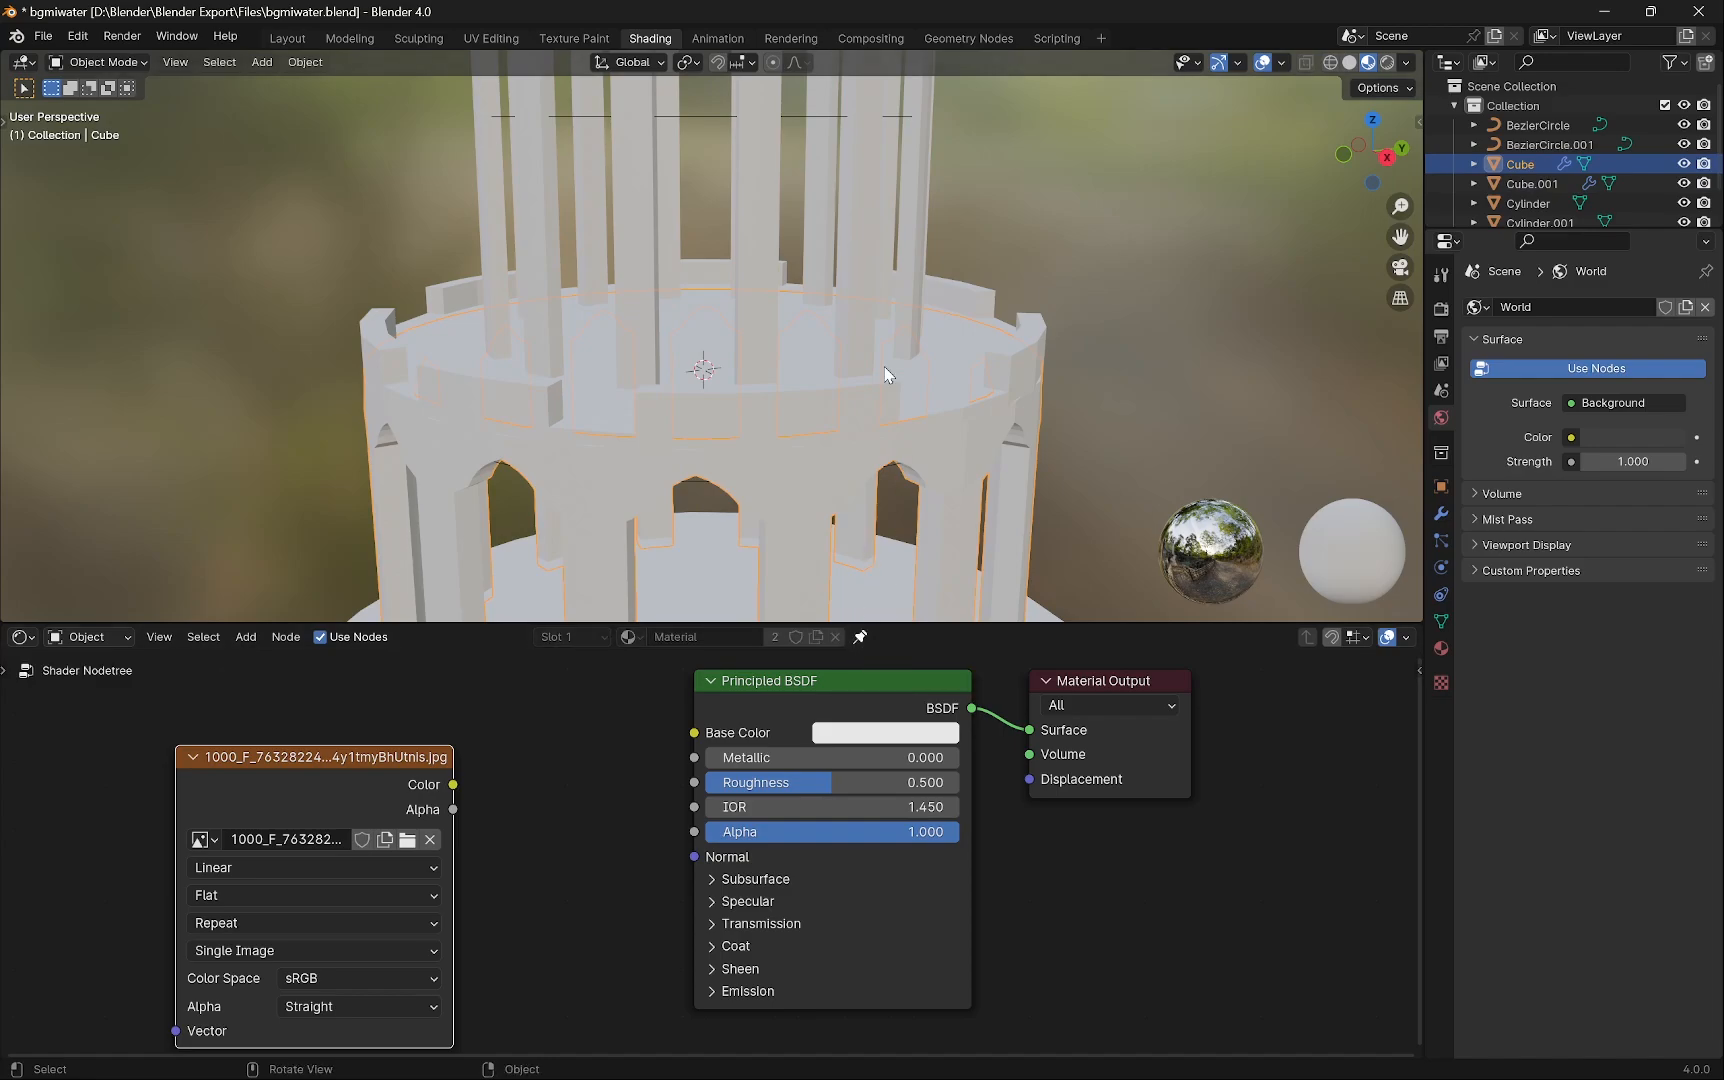
left_click(874, 188)
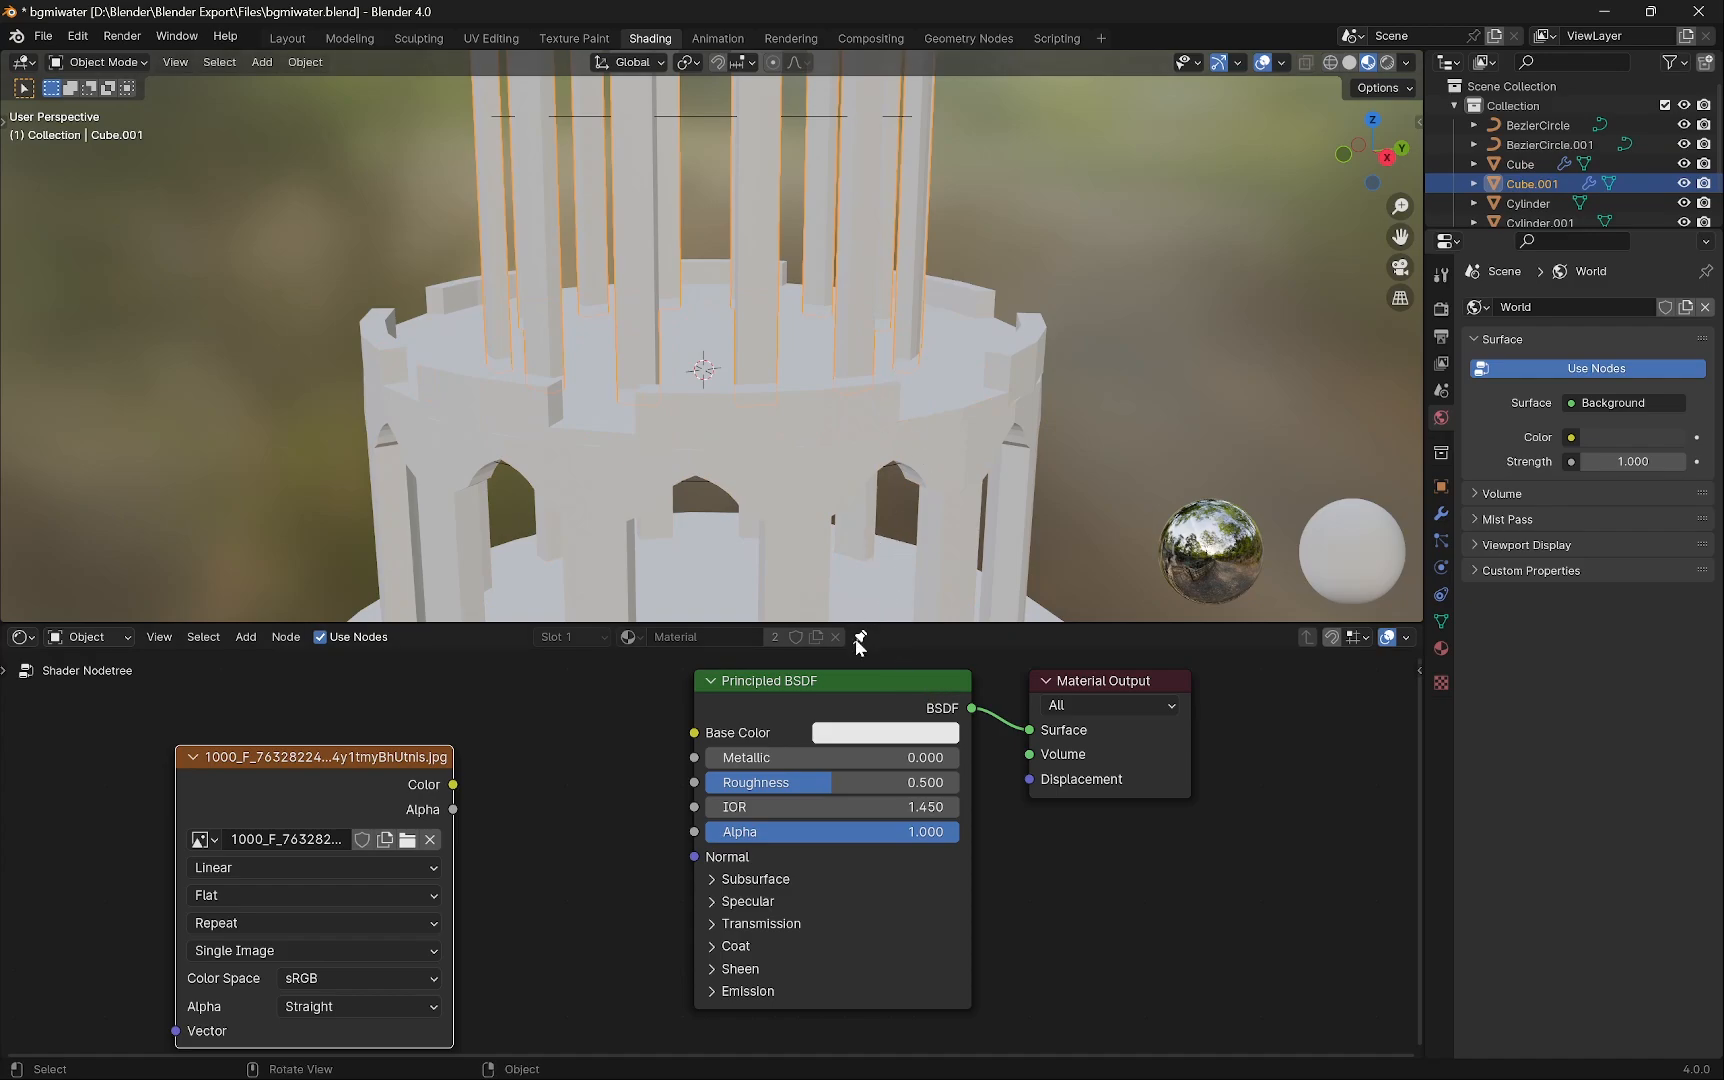
left_click(953, 417)
left_click(900, 280)
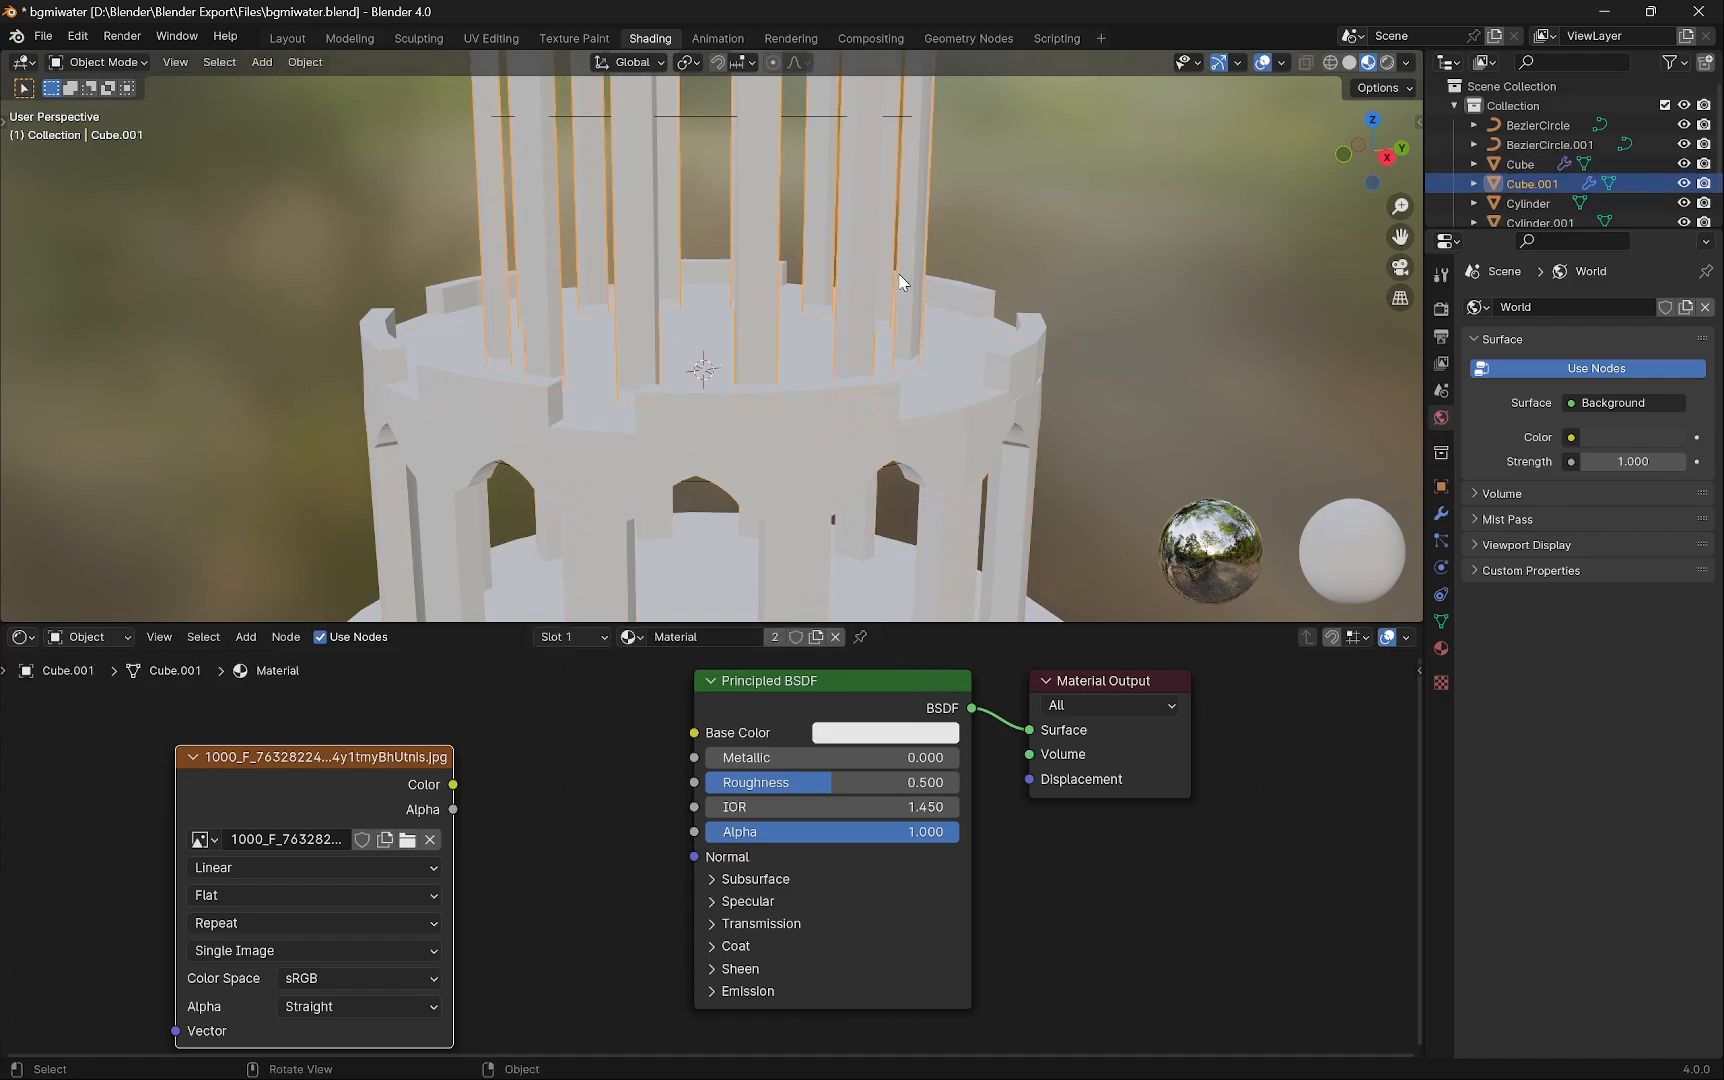
left_click(571, 797)
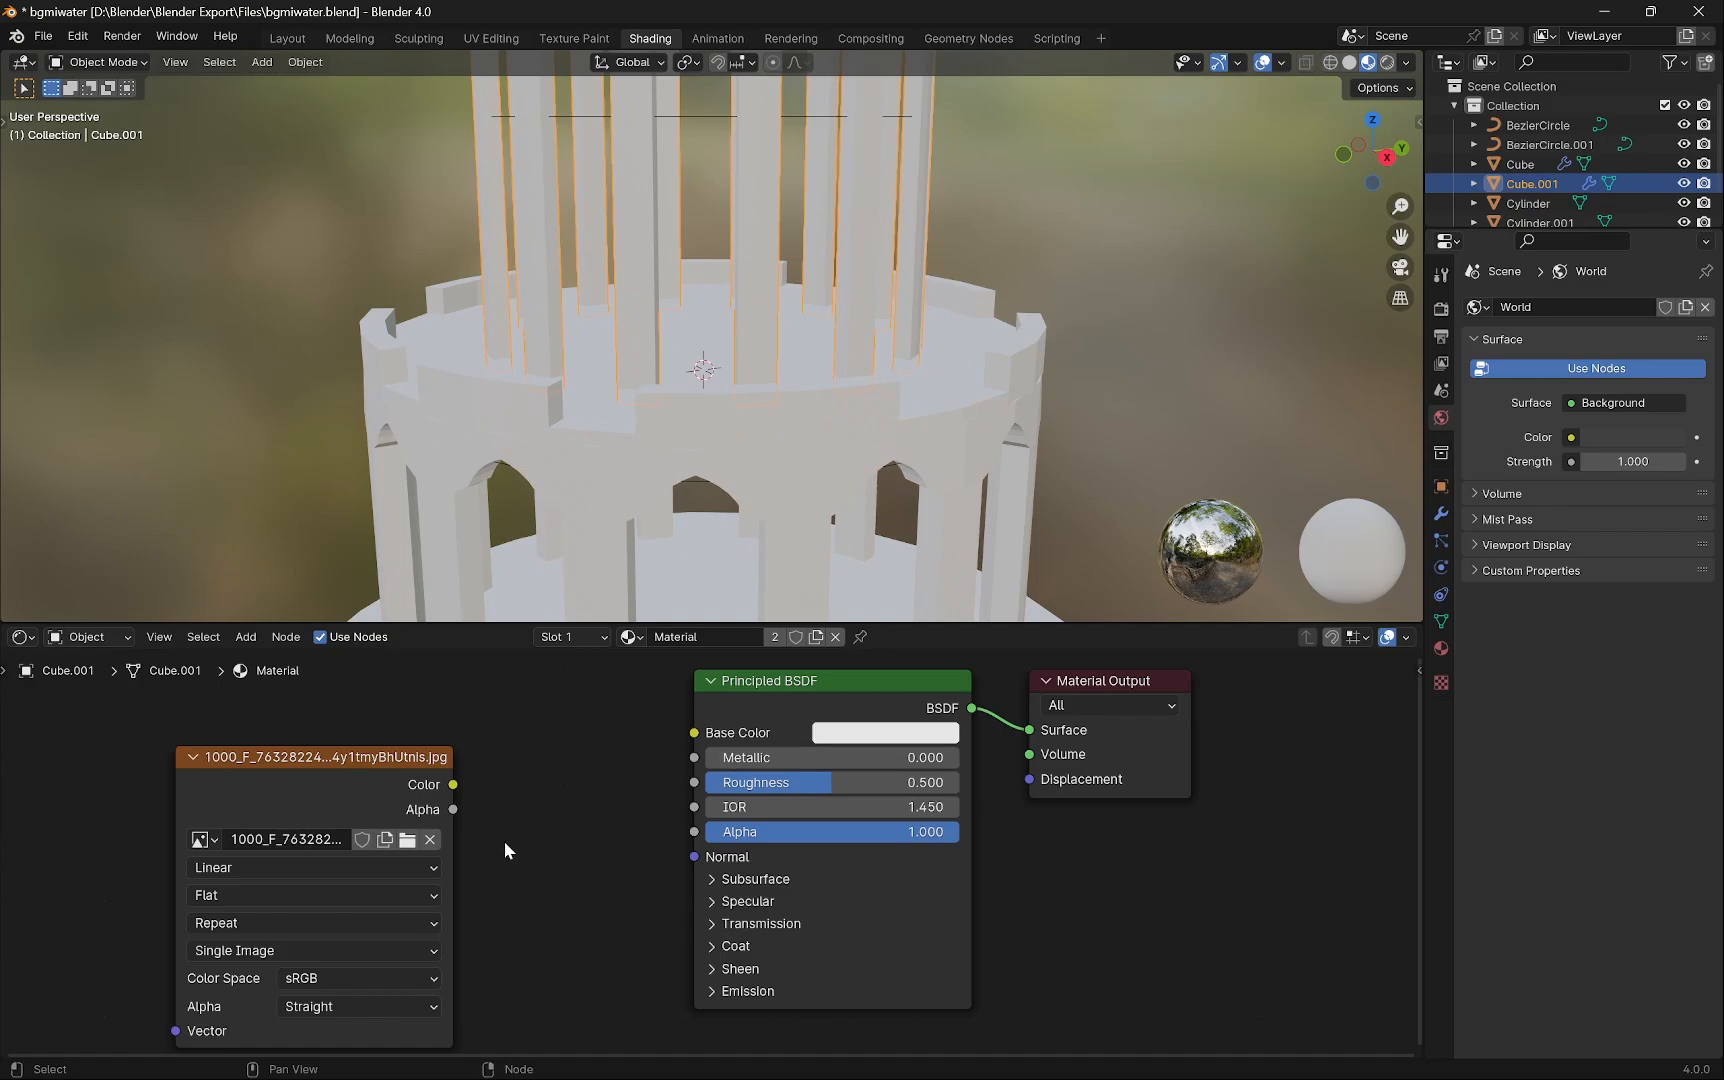
left_click(515, 589)
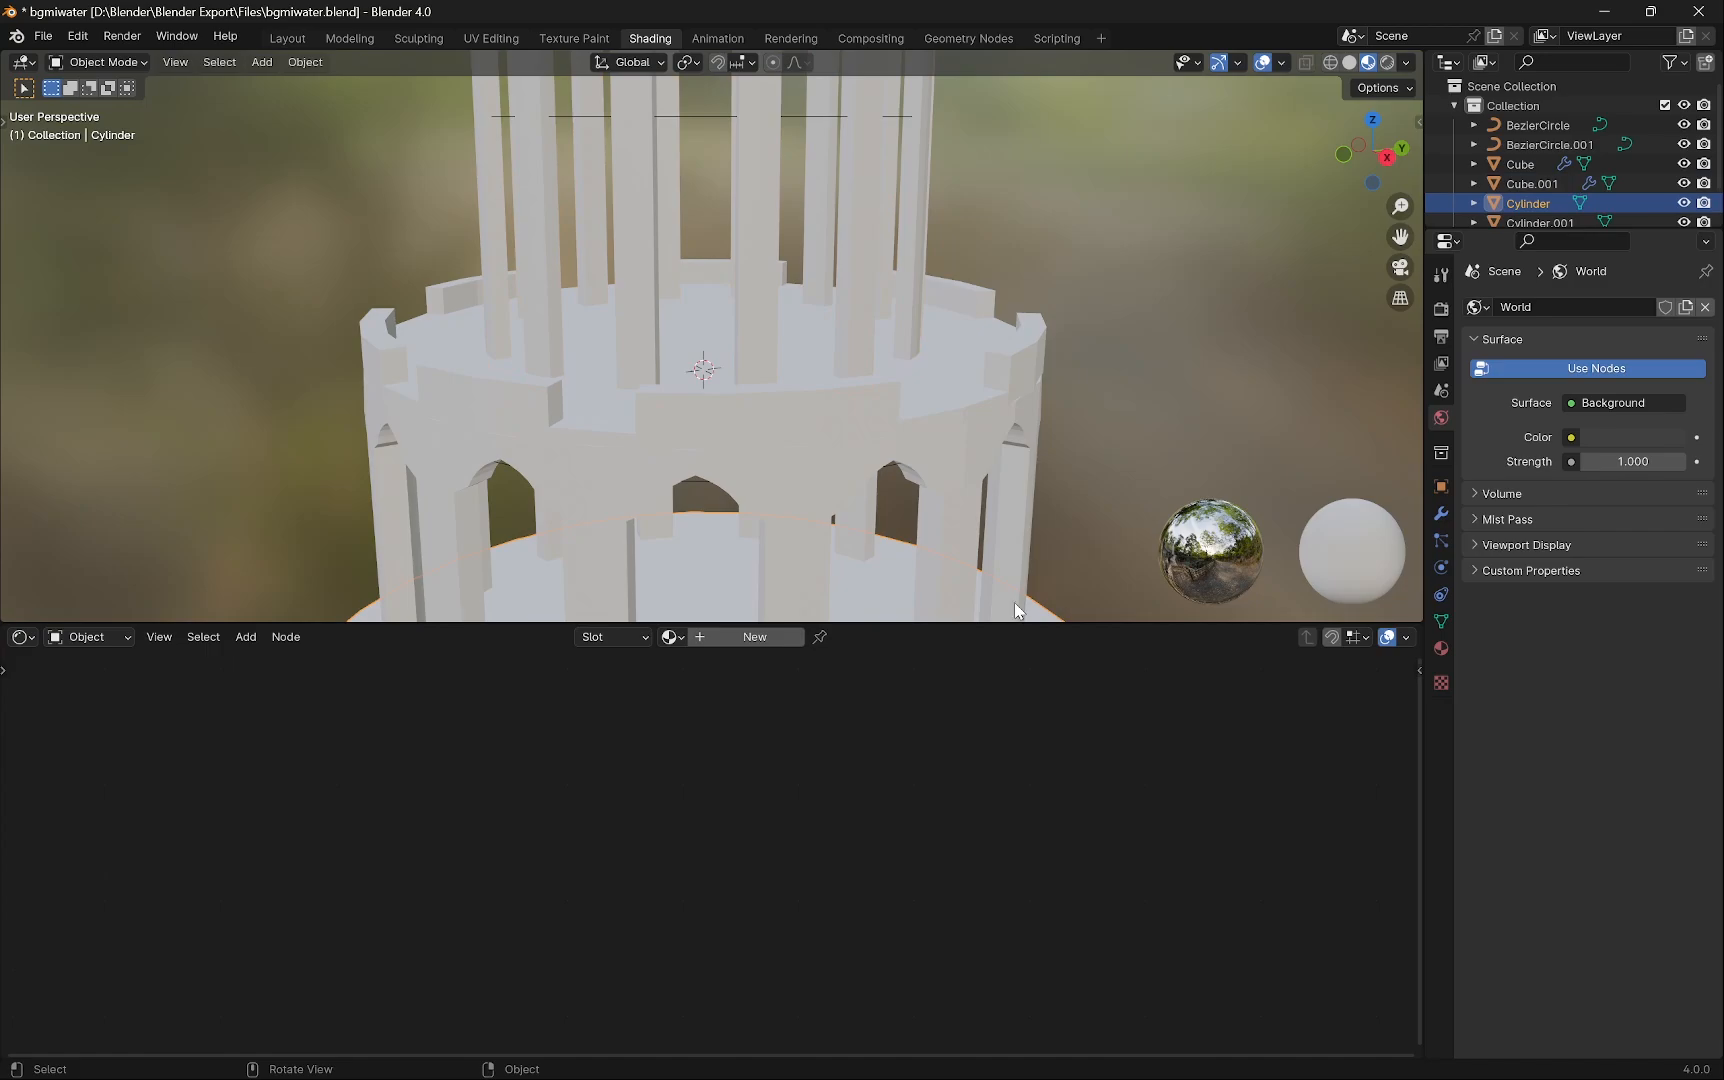
Connect the mossy wall texture's Color output to the Principled BSDF Base Color in the lower arched columns' material.
left_click(941, 492)
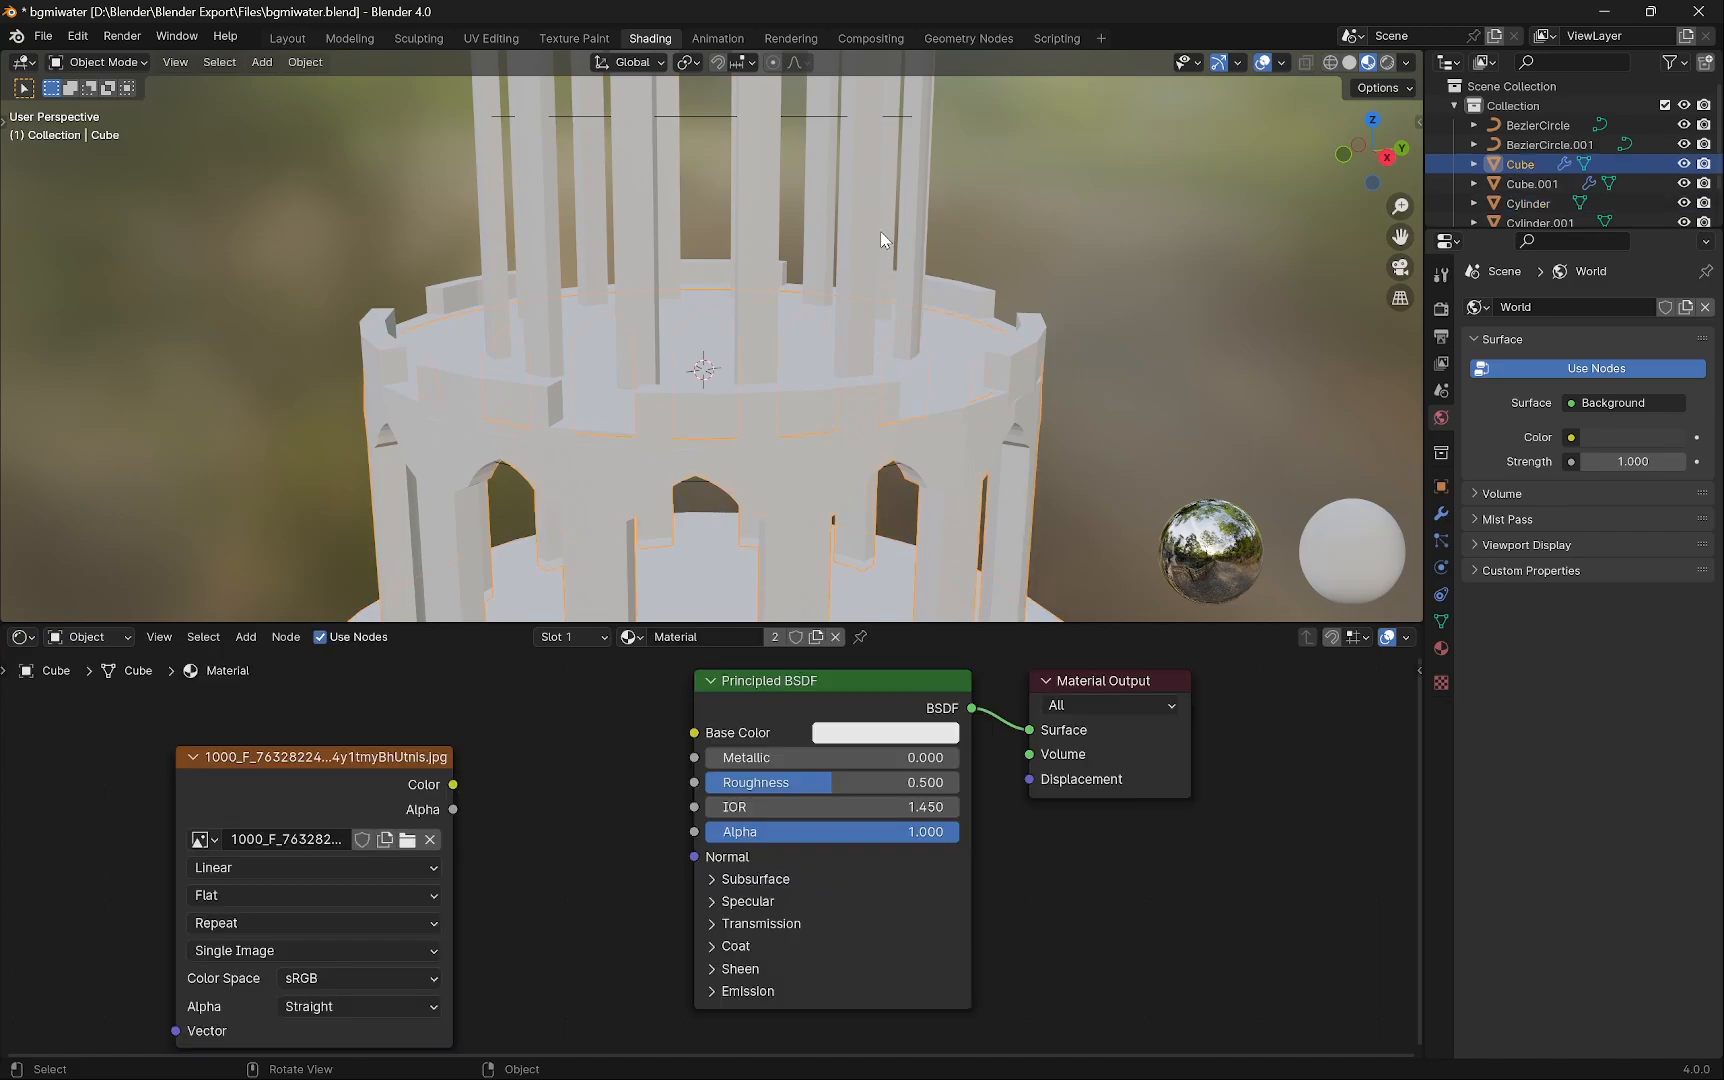
left_click(918, 322)
left_click(969, 470)
left_click_drag(453, 784, 694, 735)
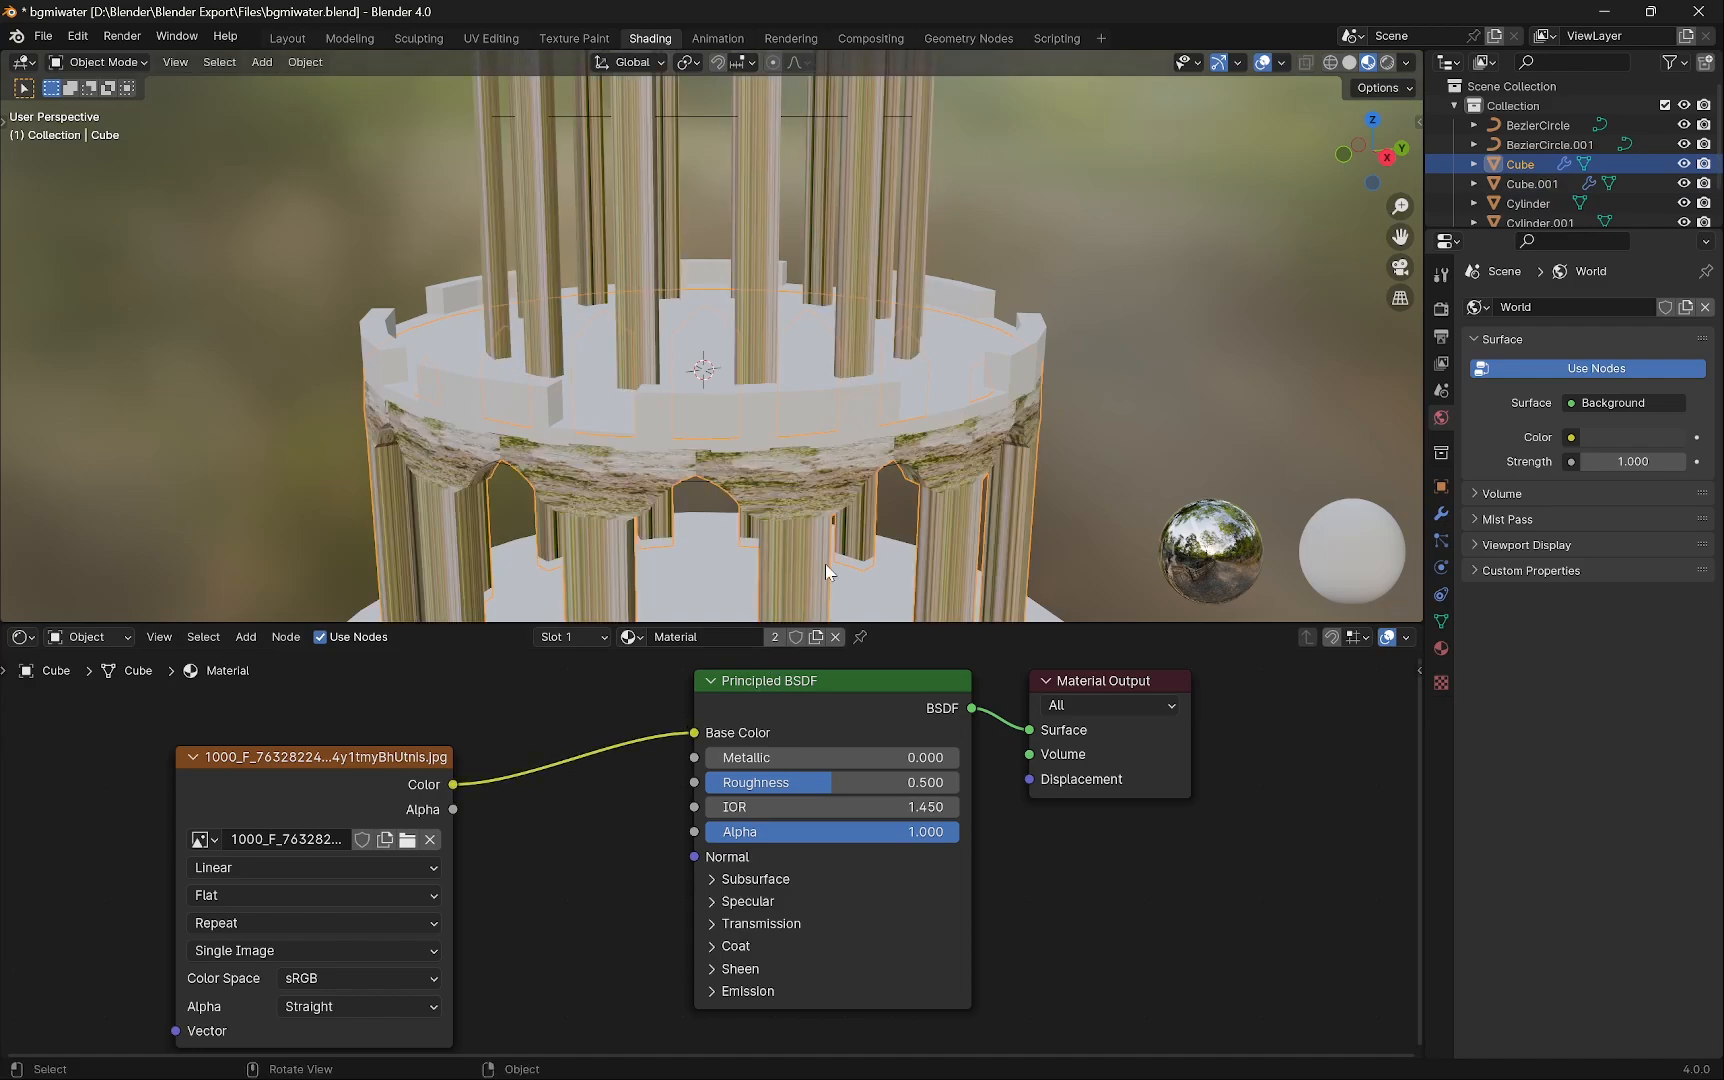
Unwrap the UVs of the lower-tier arched columns in Edit Mode and return to Object Mode.
scroll(867, 490, "down", 3)
middle_click_drag(867, 488, 605, 390)
scroll(850, 420, "up", 5)
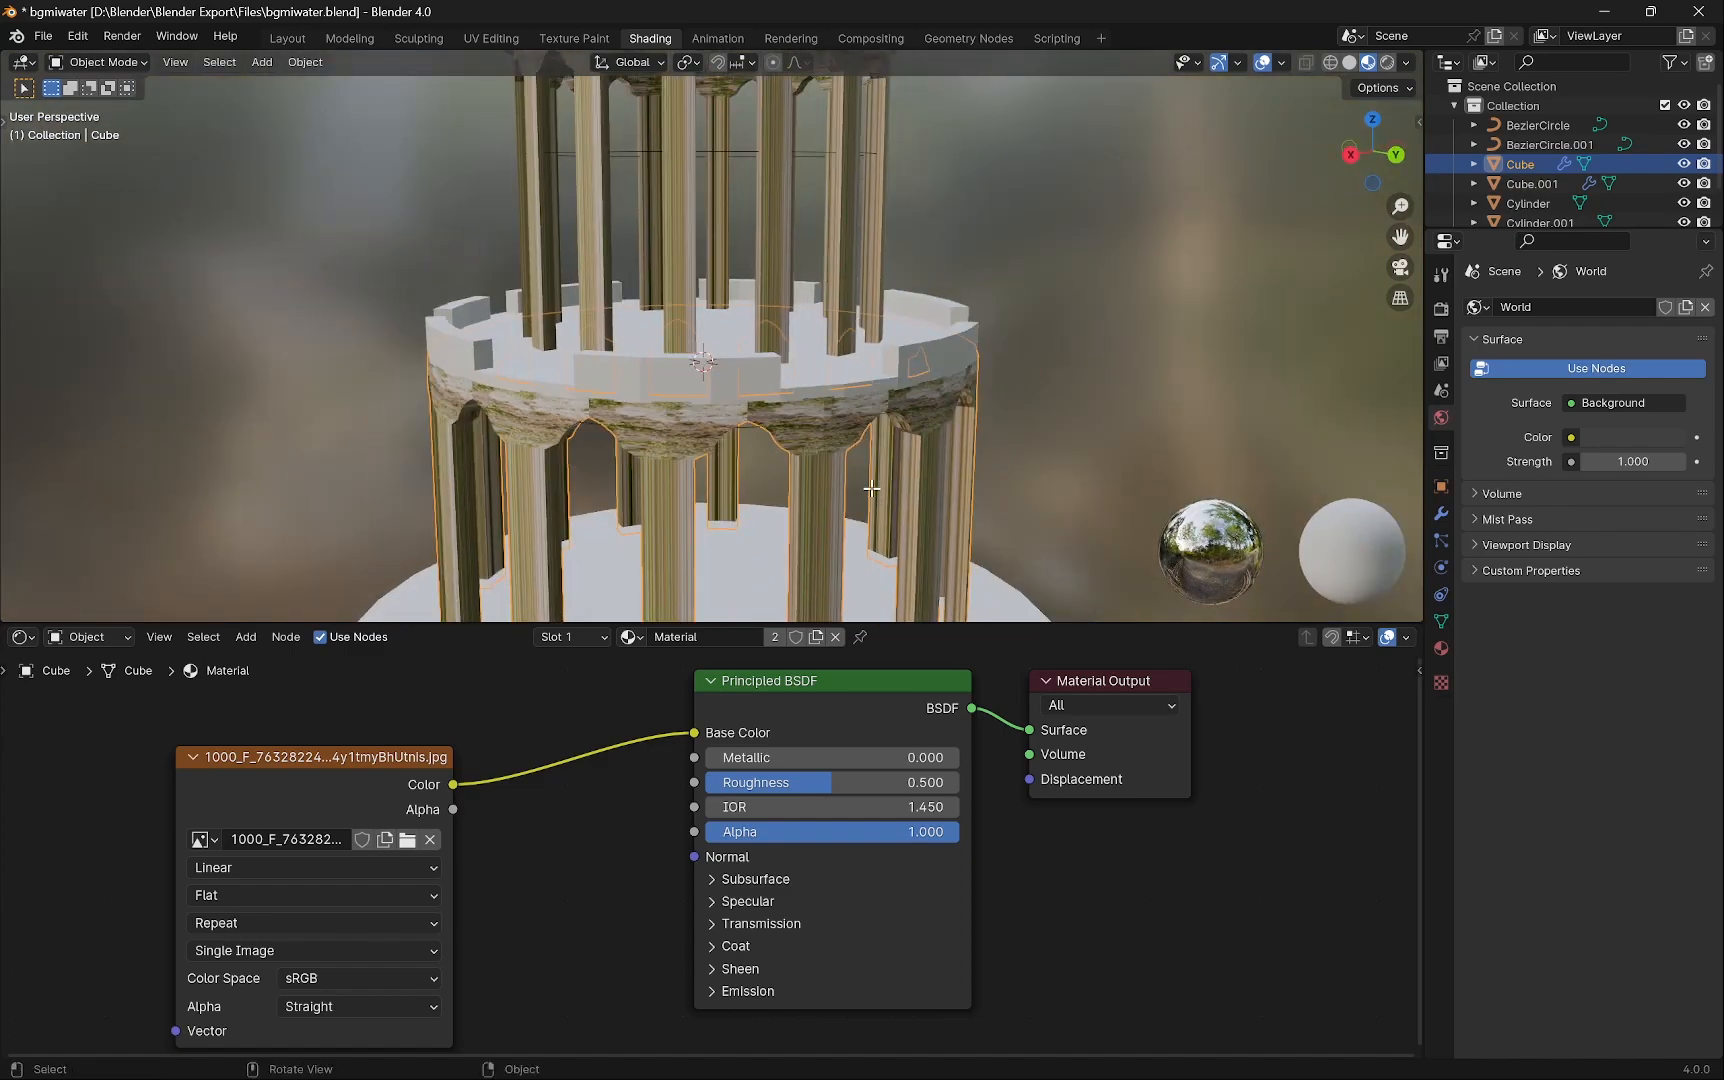
key("Tab")
scroll(787, 393, "down", 1)
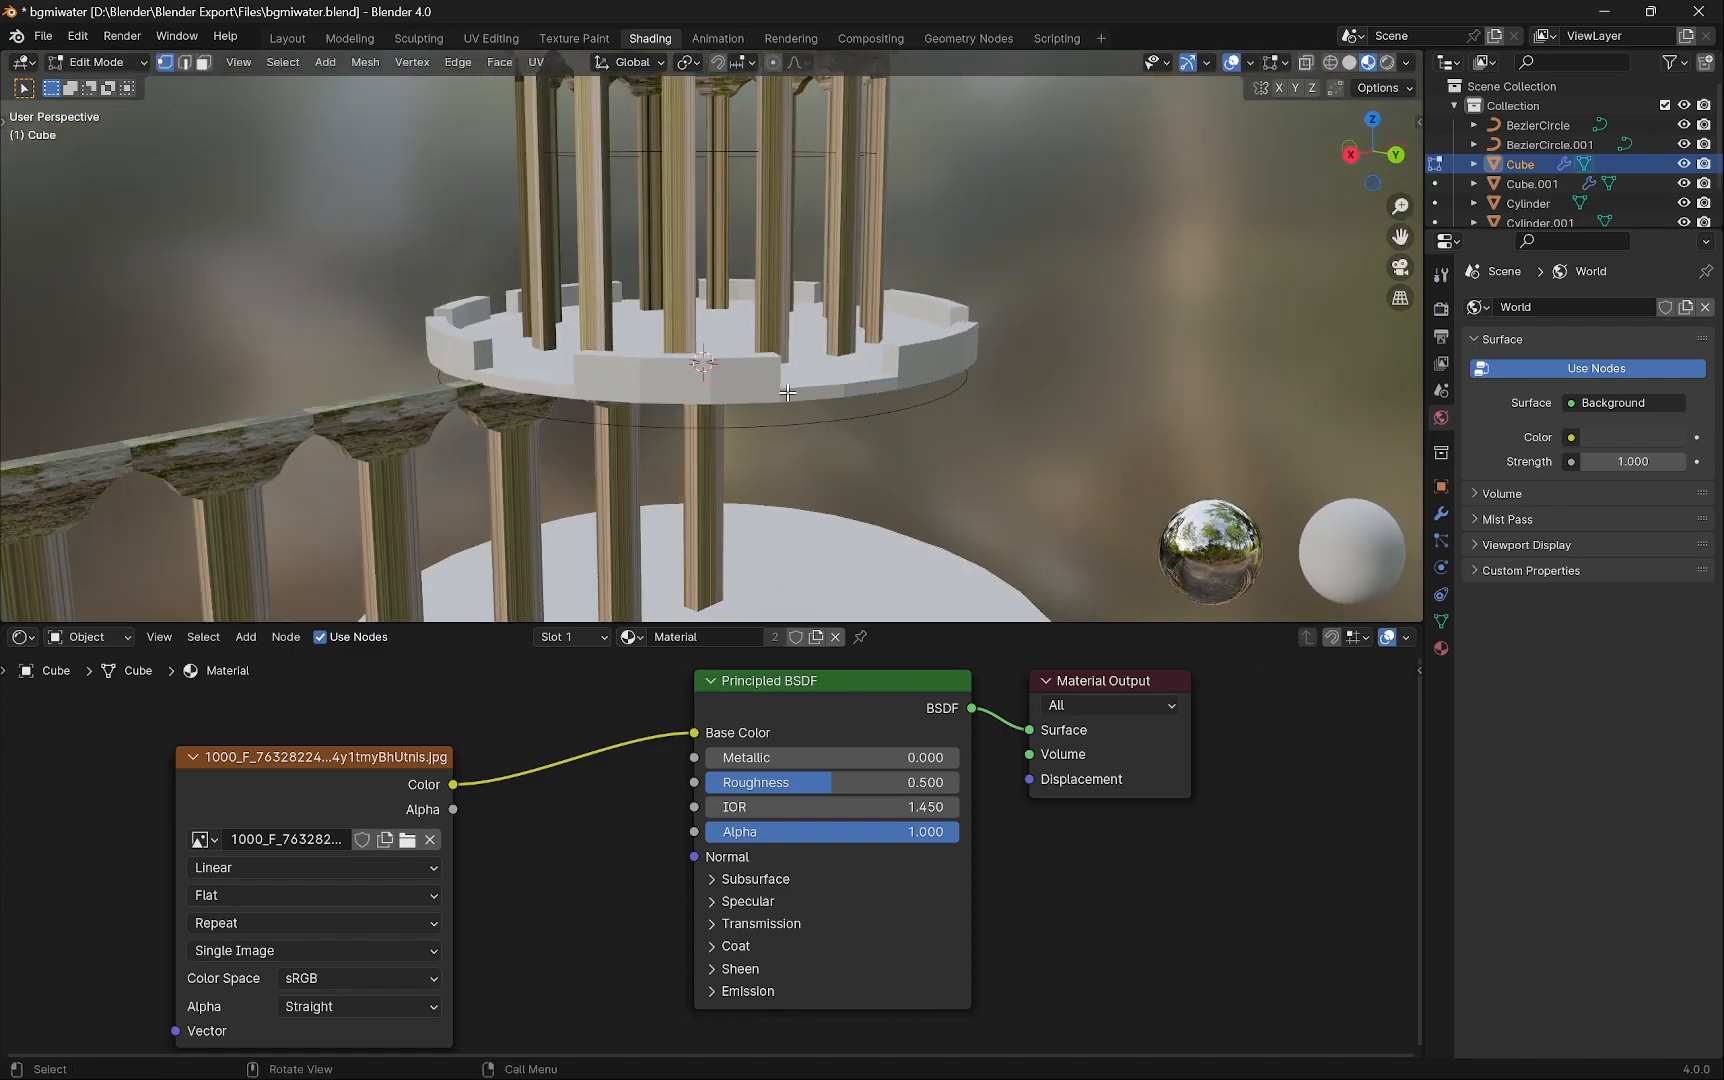
key("u")
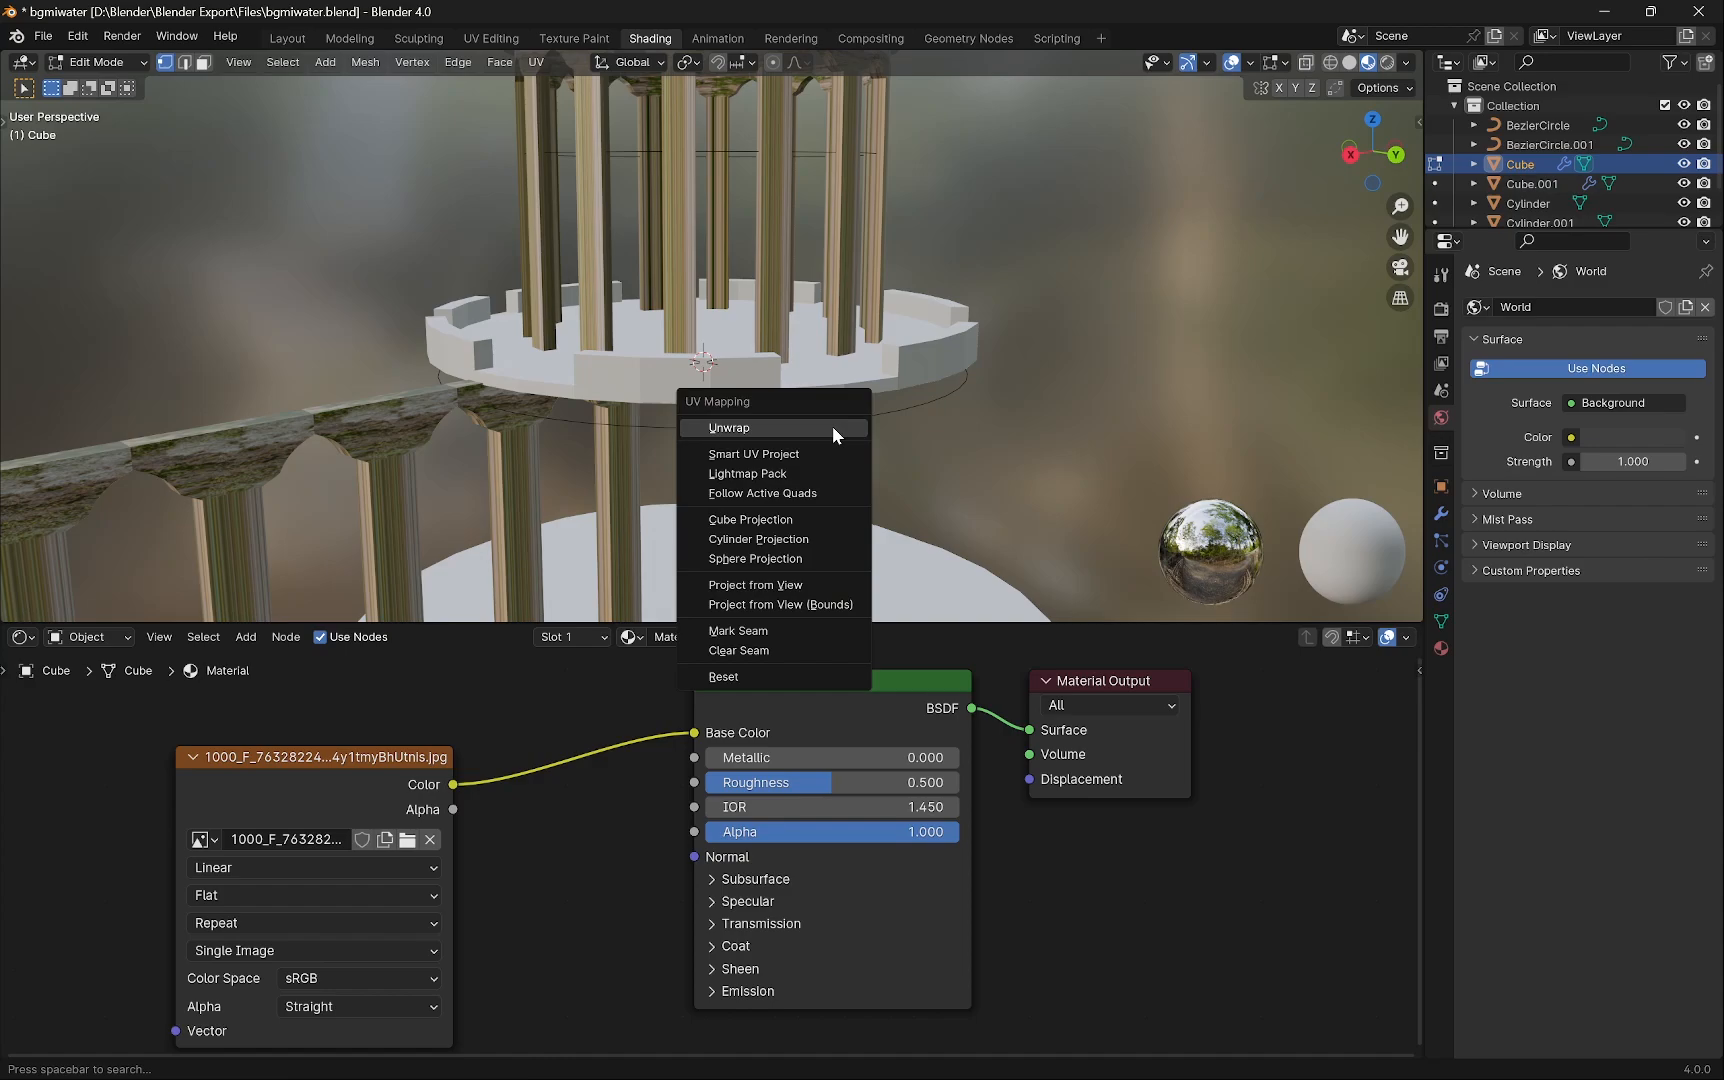
left_click(832, 426)
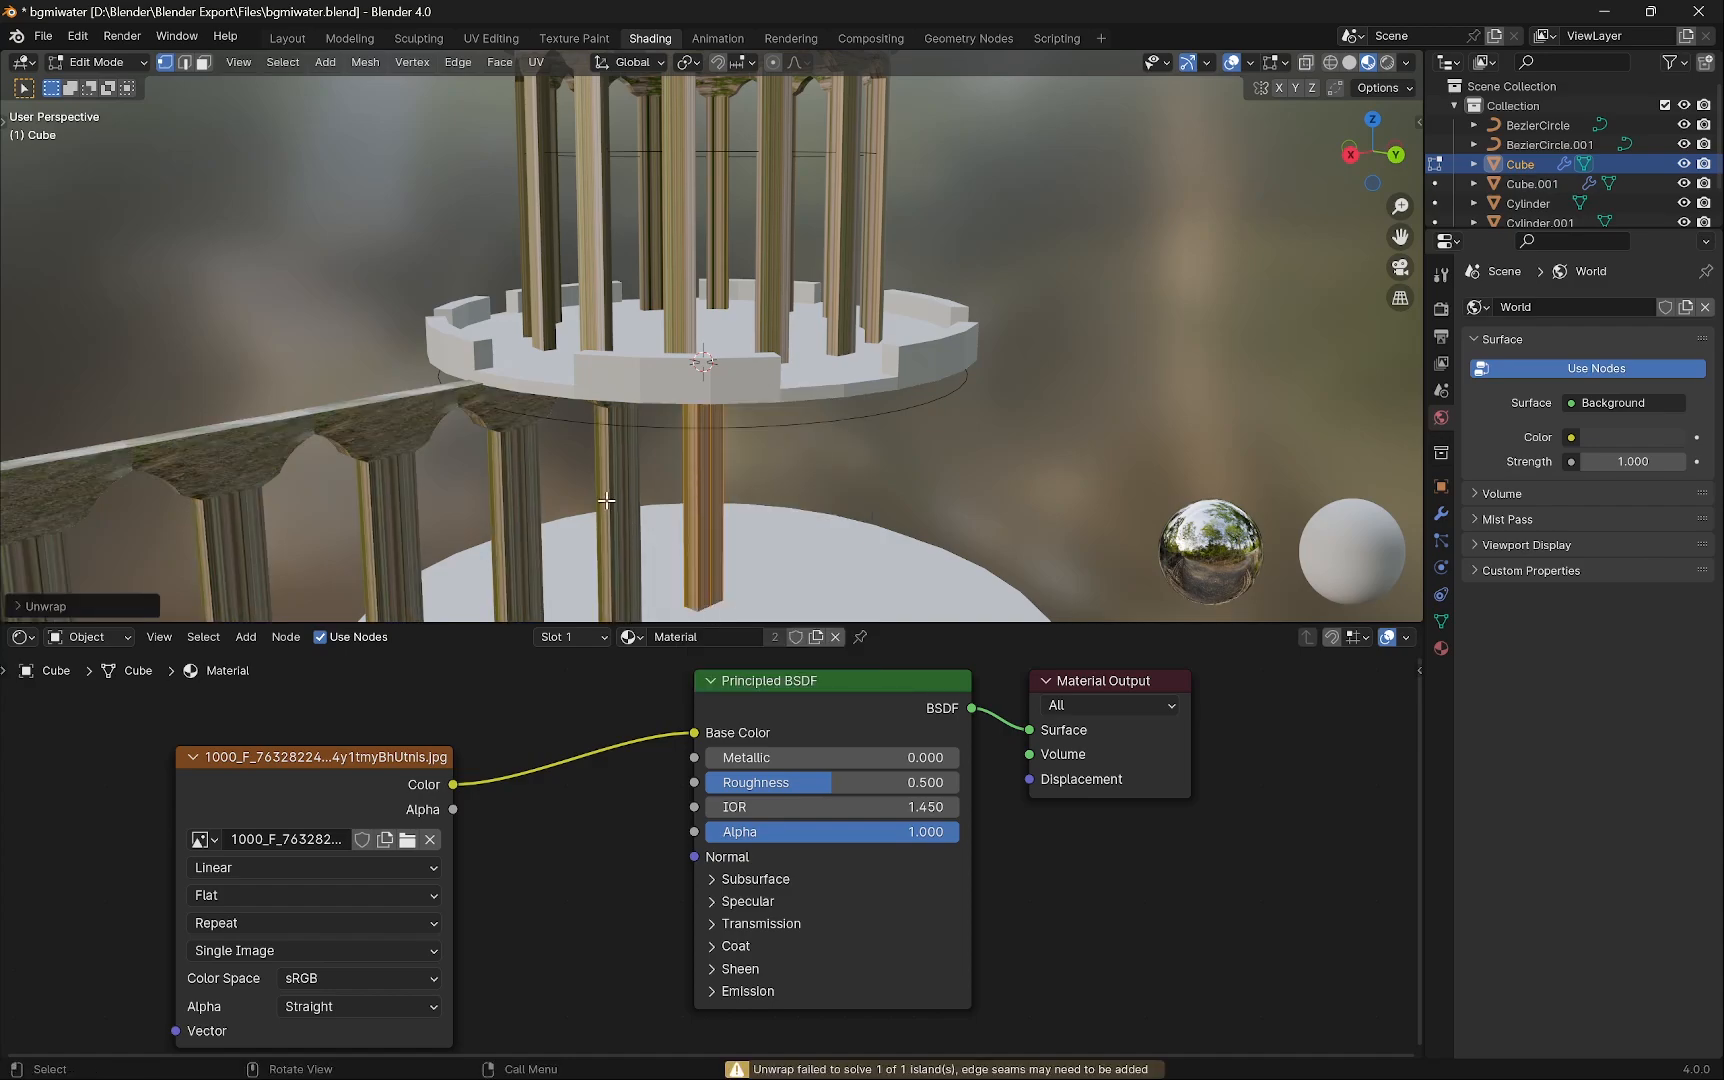
middle_click_drag(832, 426, 779, 476)
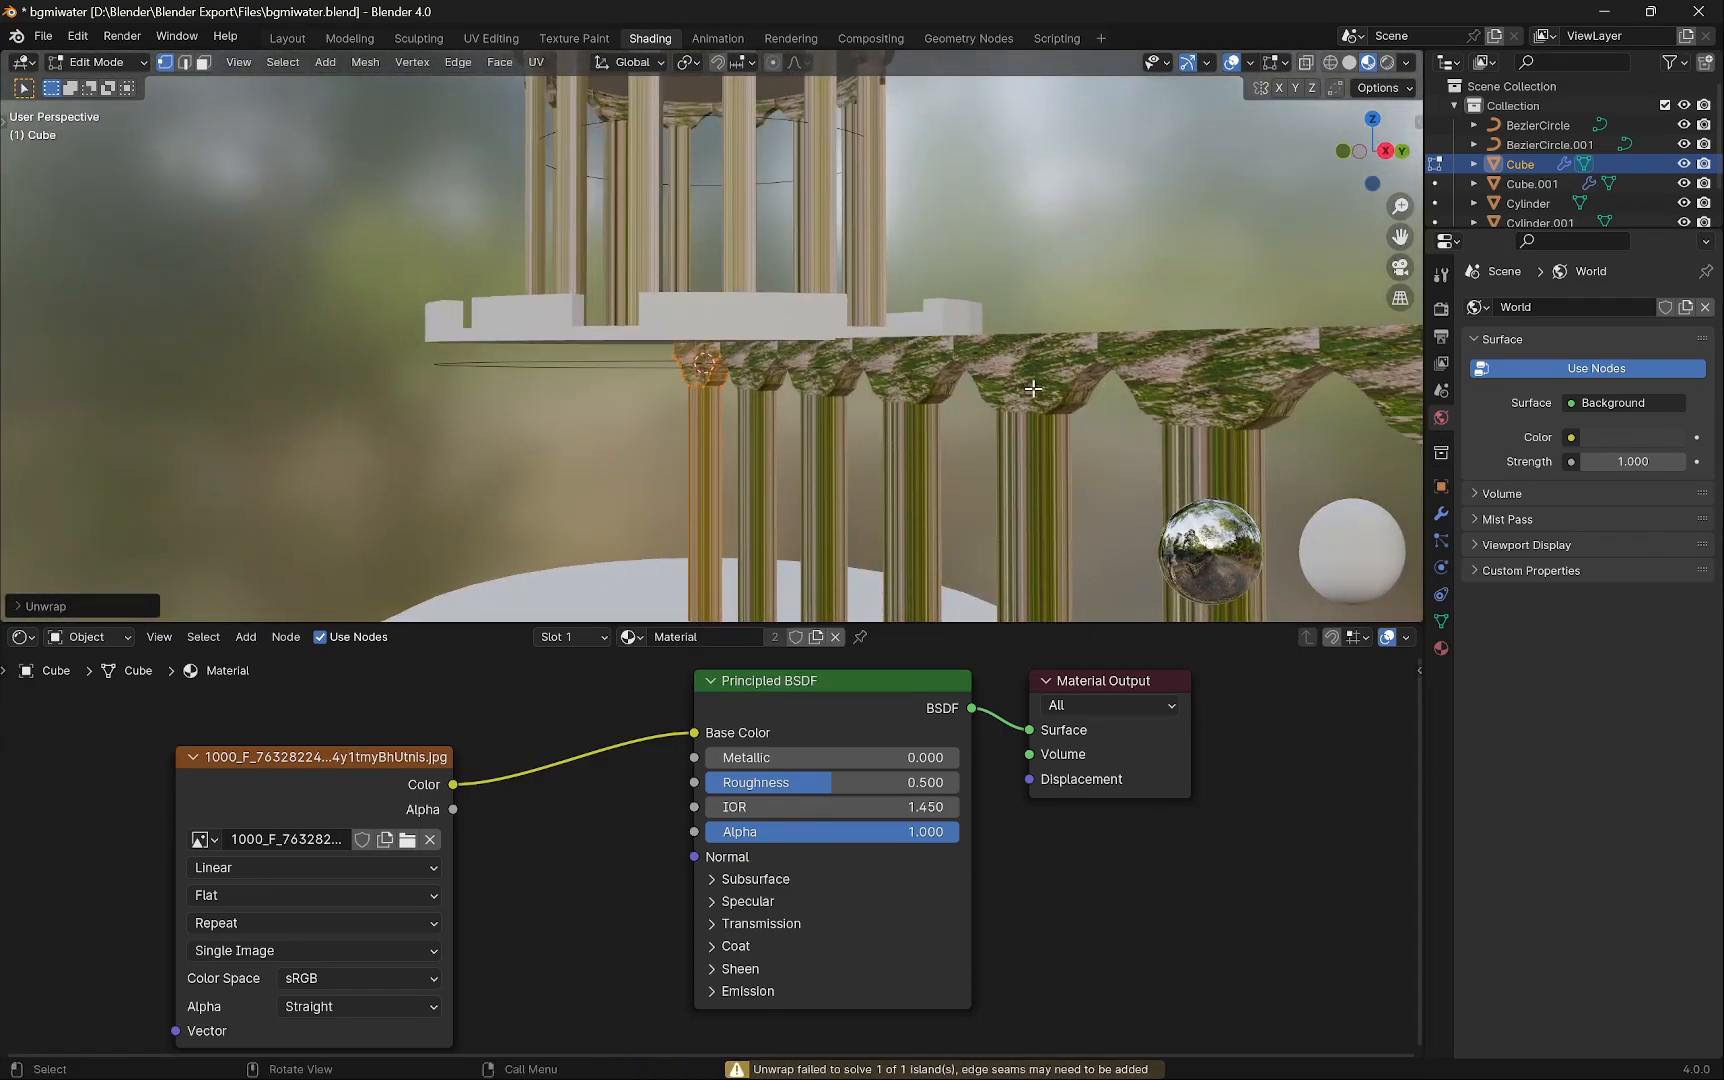
key("Tab")
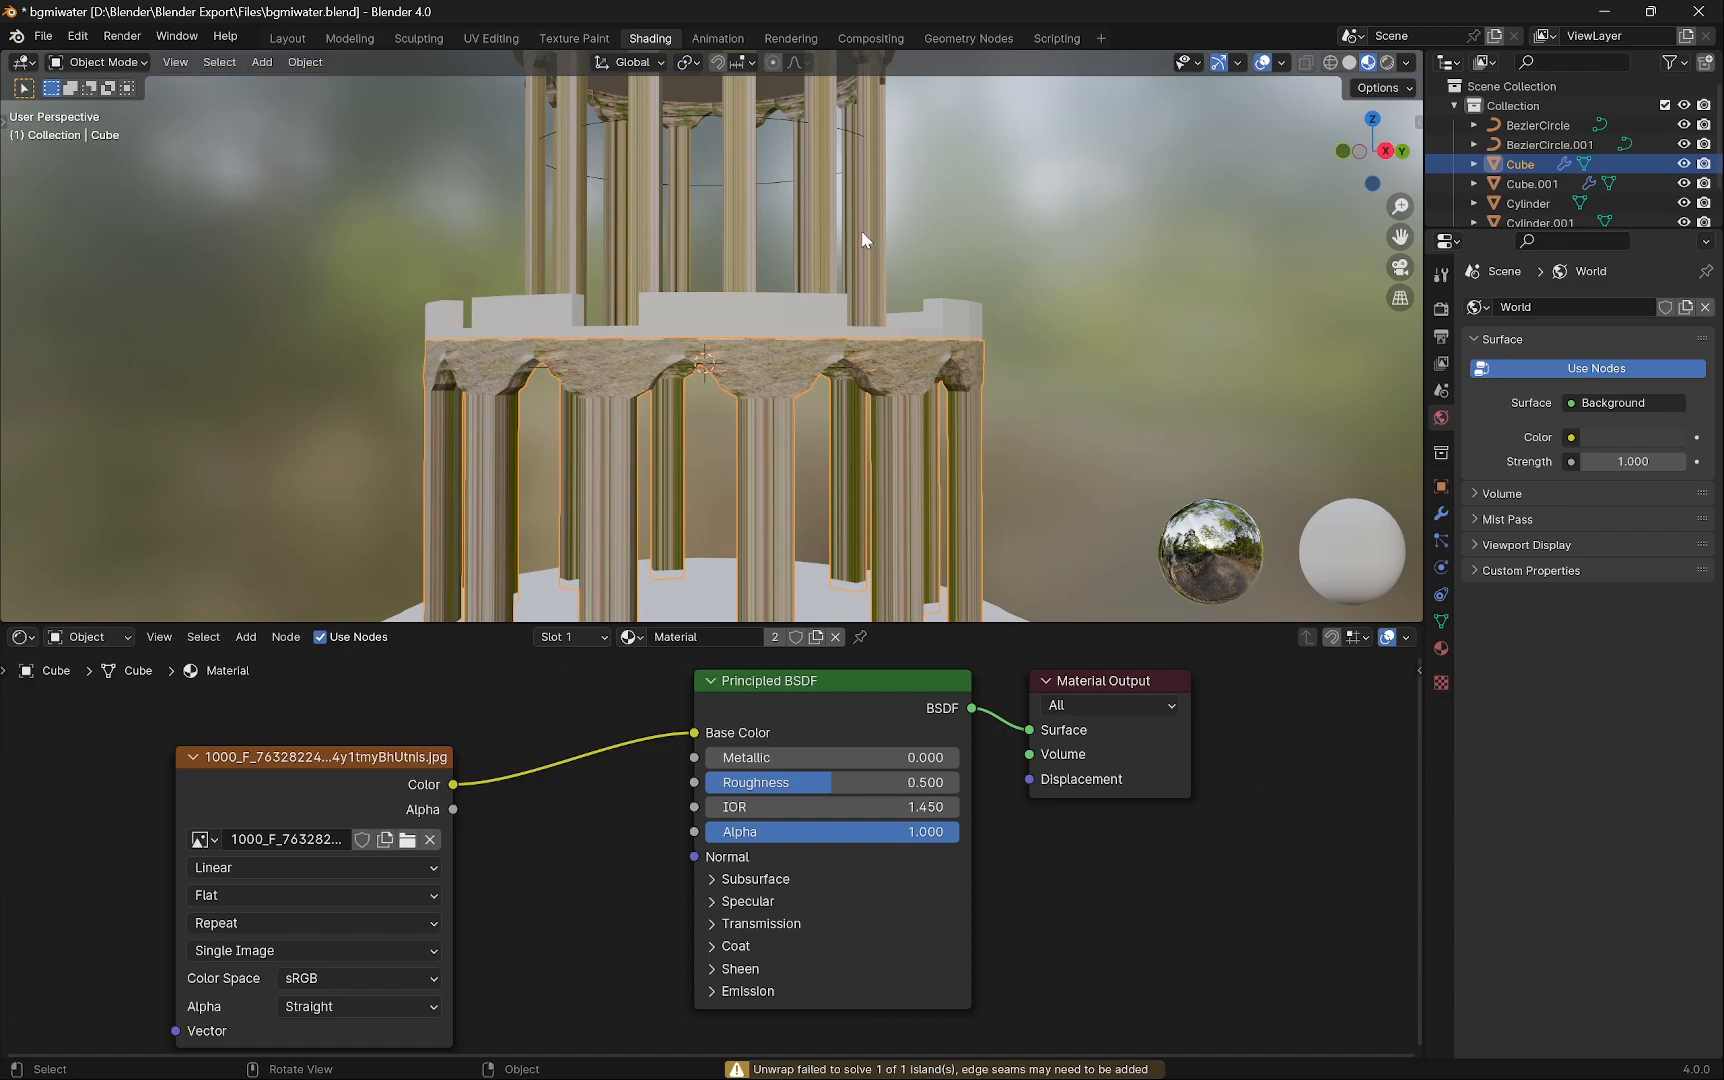
Unwrap the UVs of the upper-tier arched columns in Edit Mode and return to Object Mode.
left_click(861, 216)
key("Tab")
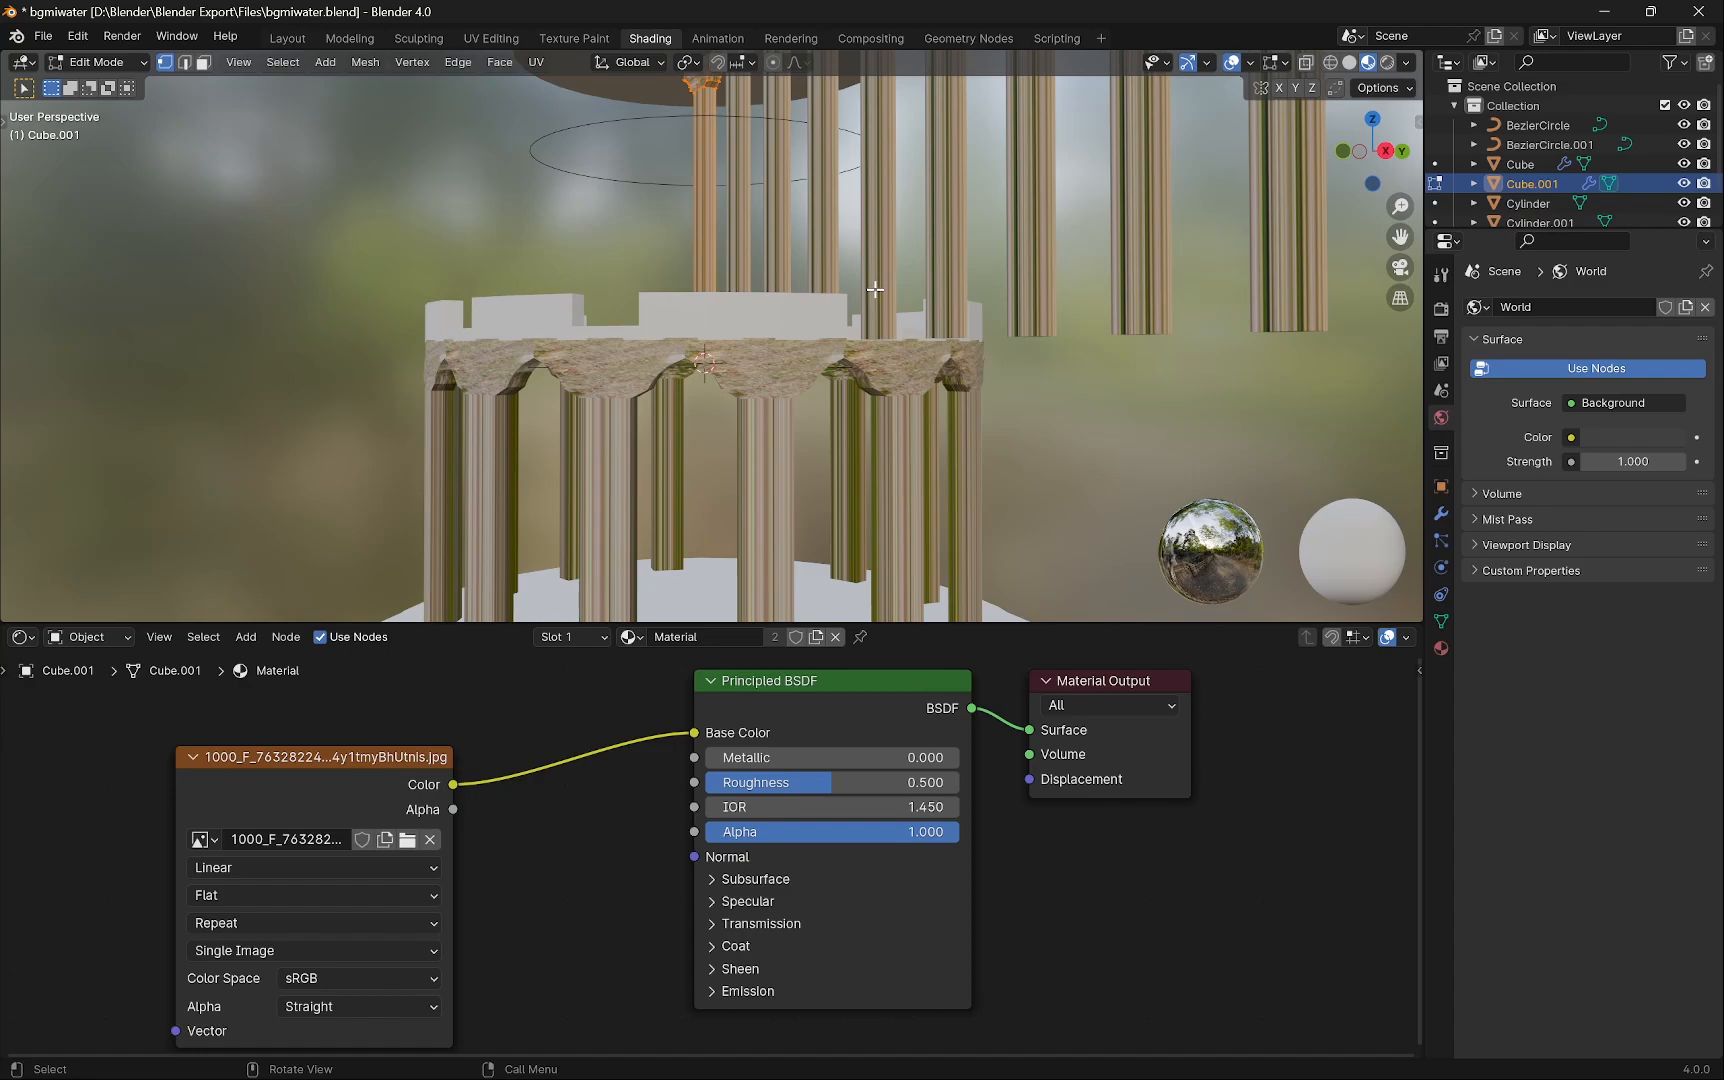
key("u")
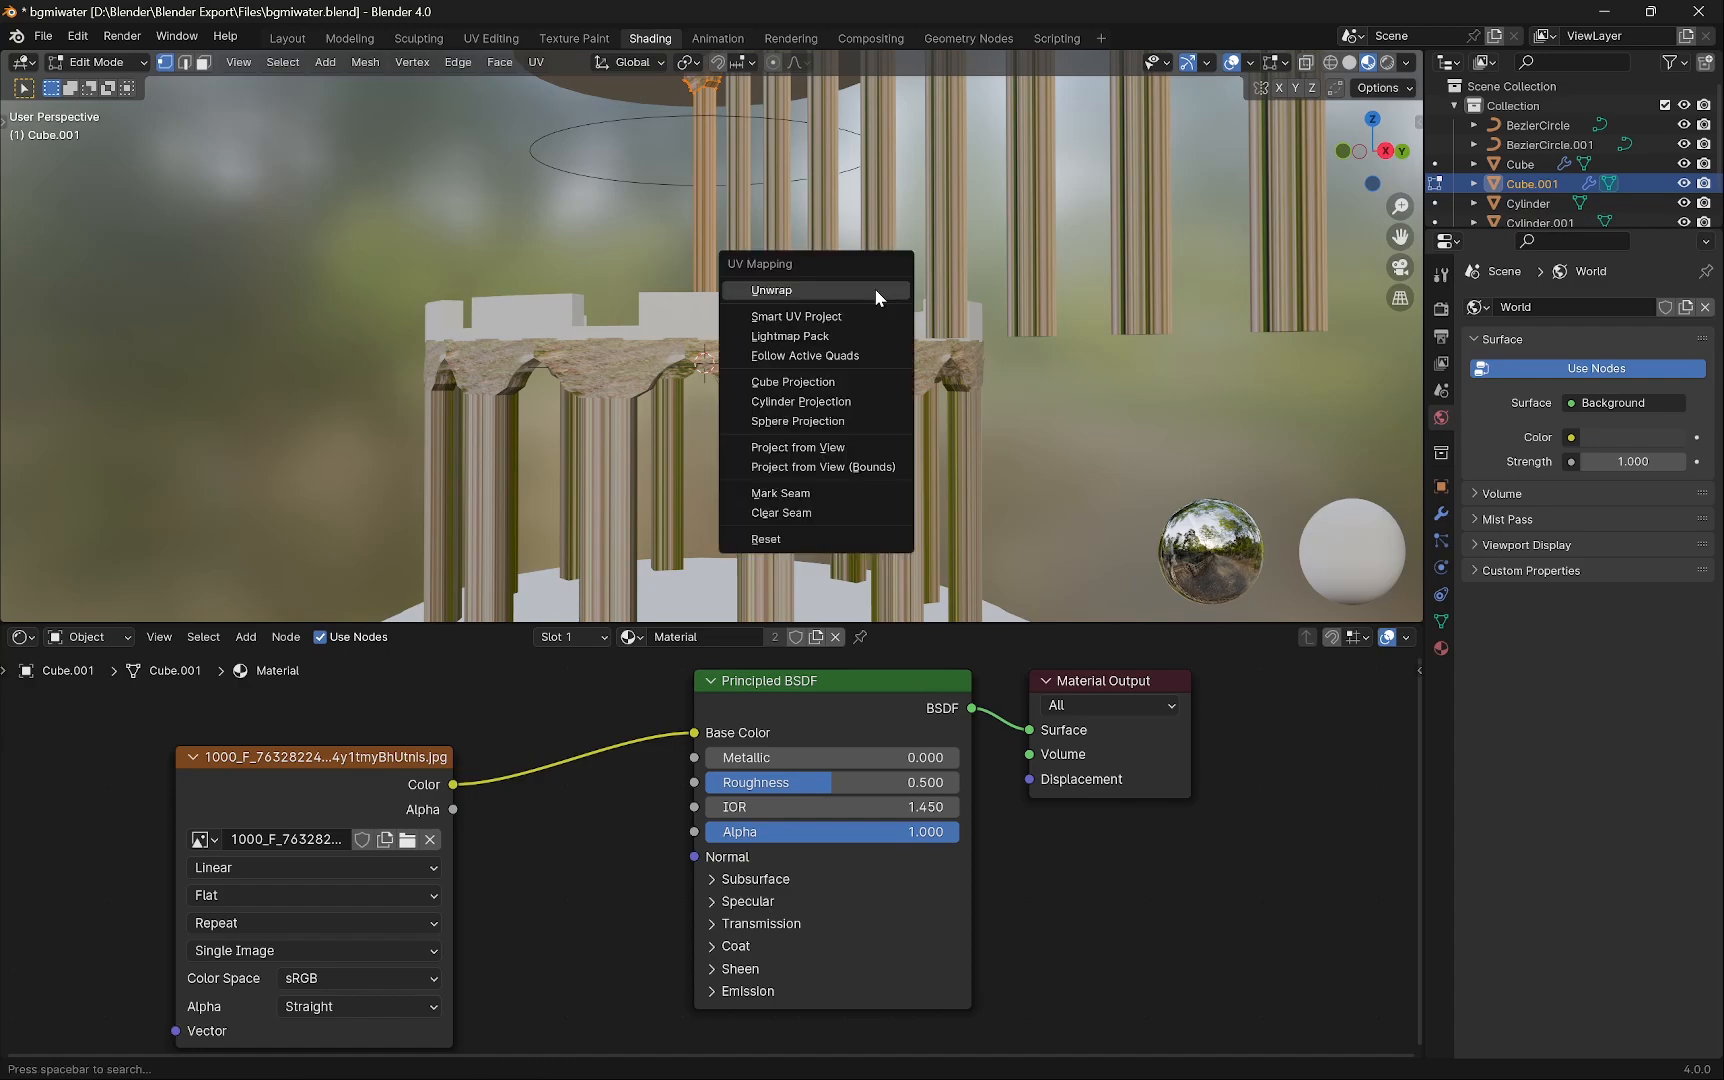
left_click(874, 288)
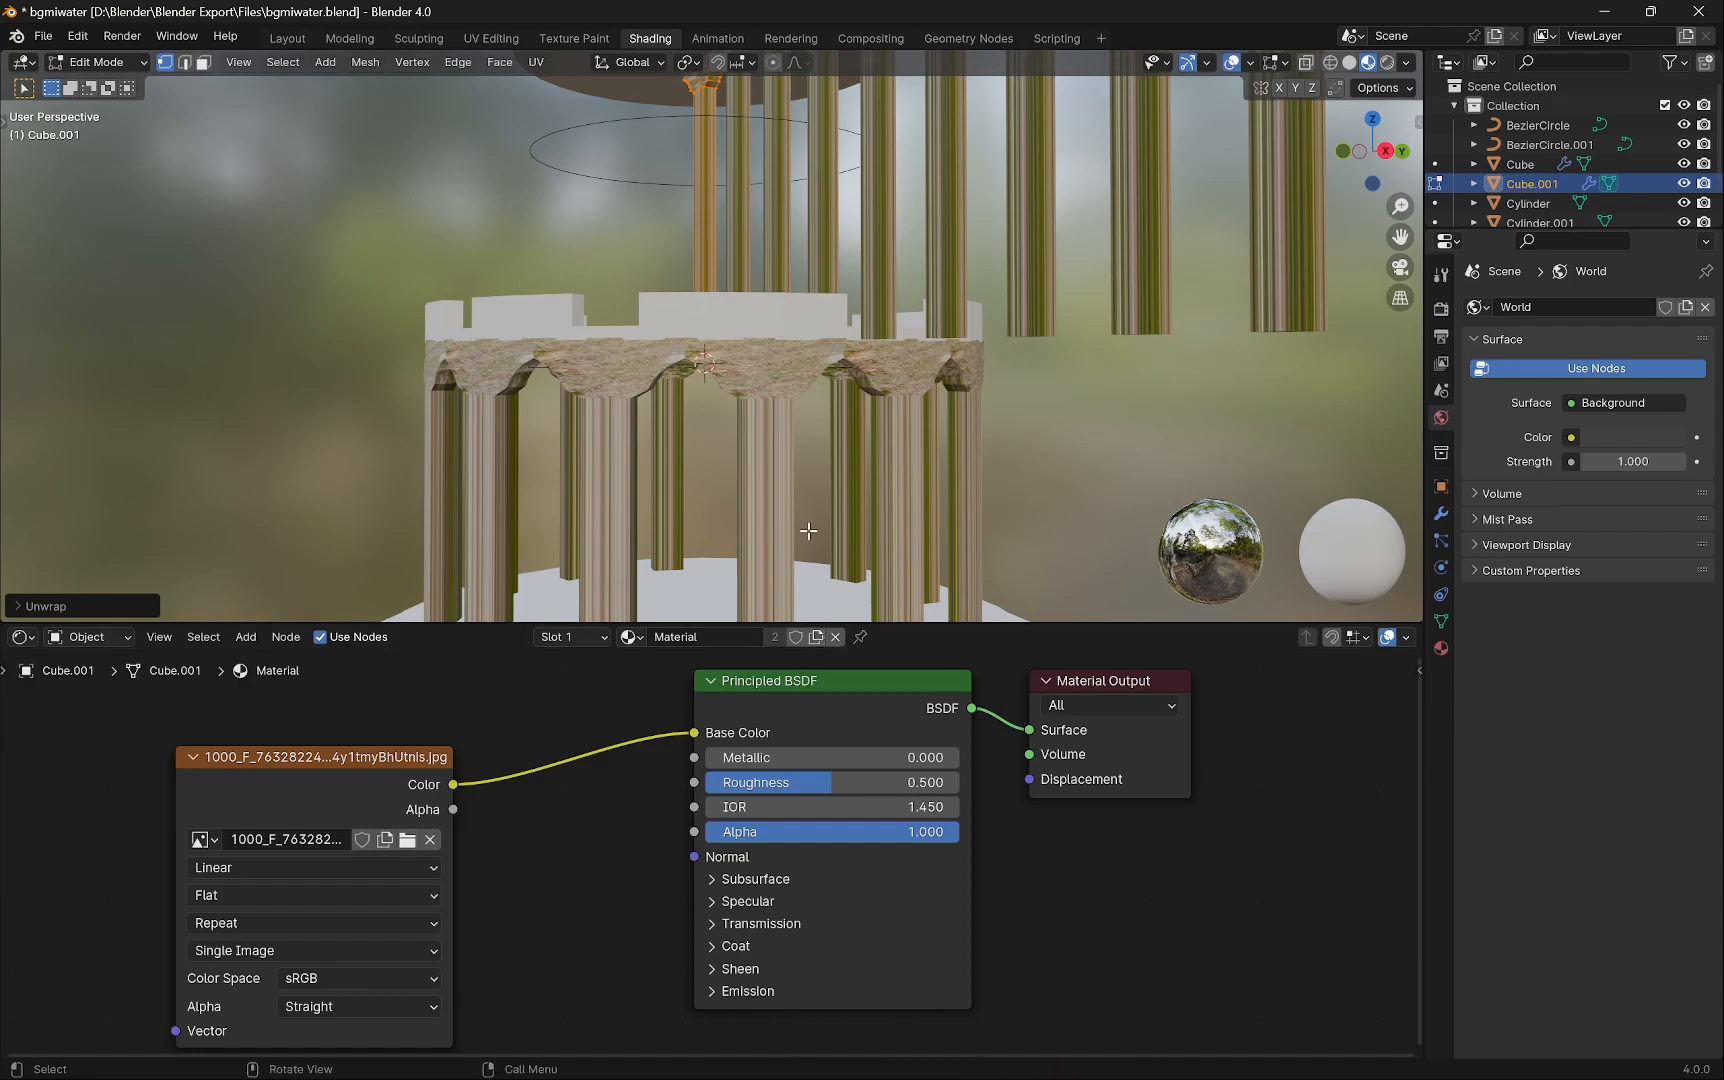
key("Tab")
Assign the existing mossy wall material named Material to the middle platform with its low parapet.
left_click(765, 304)
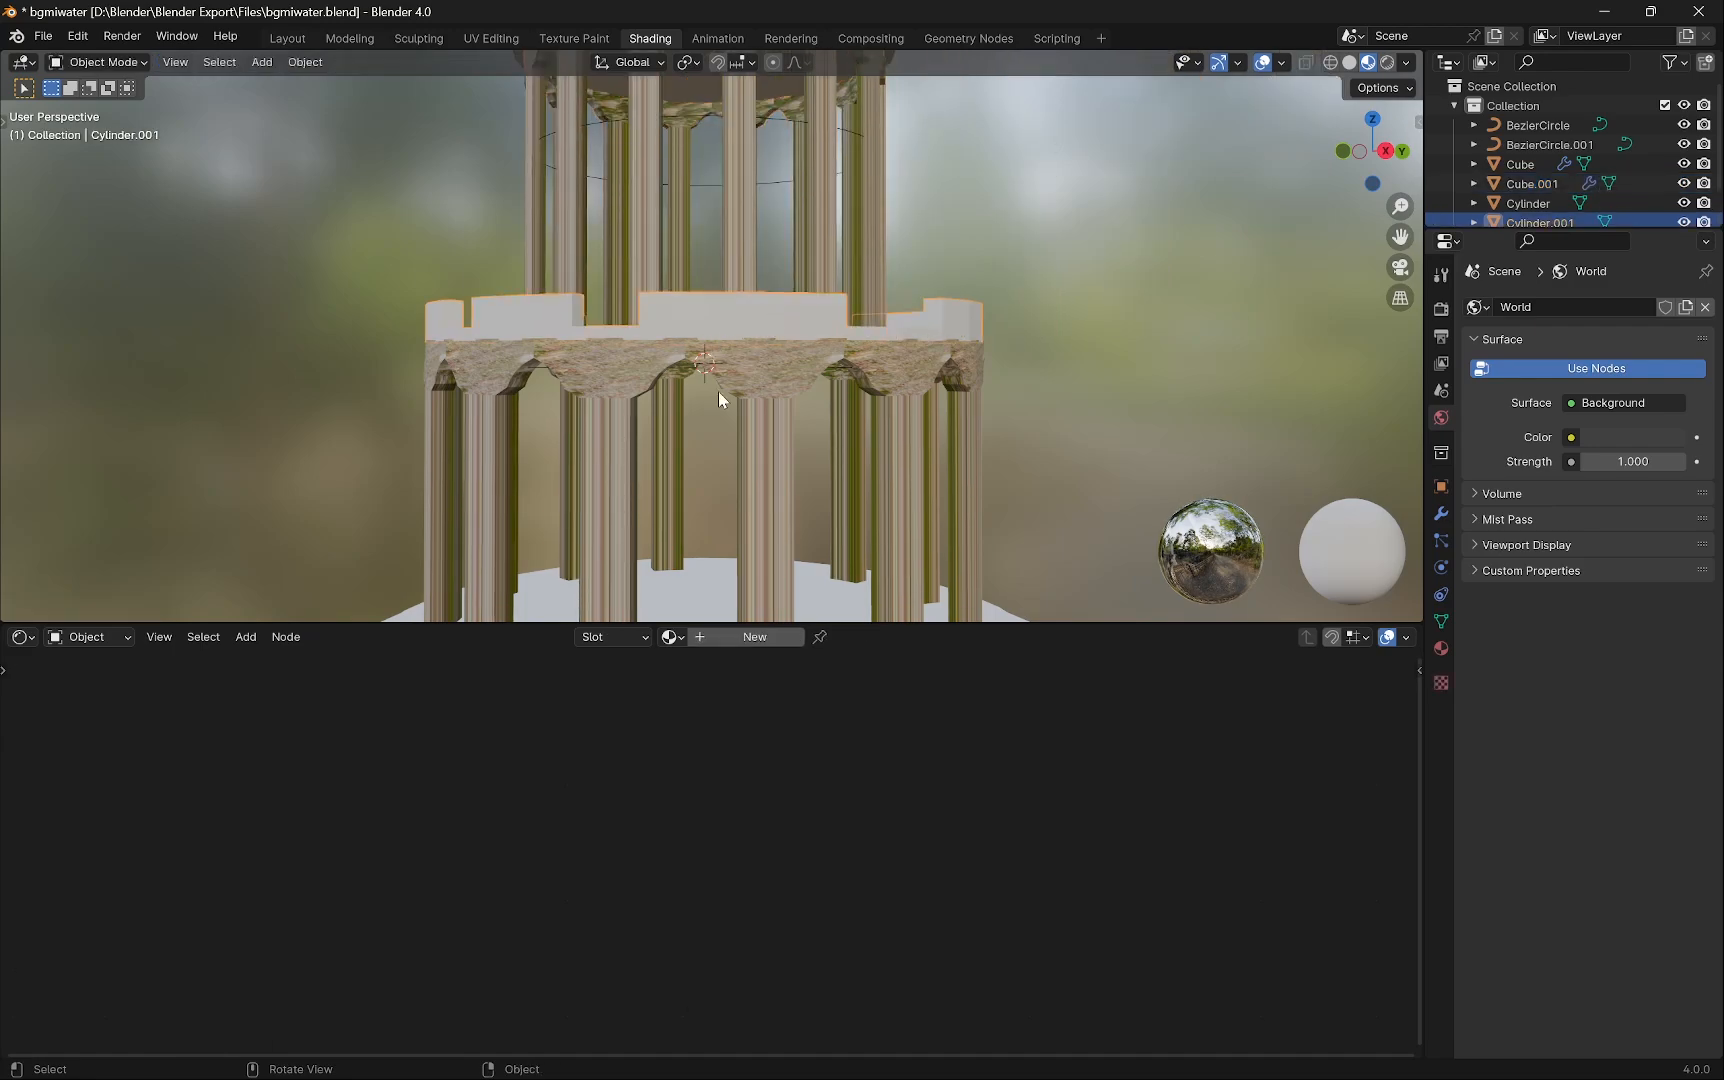
middle_click_drag(770, 378, 743, 608)
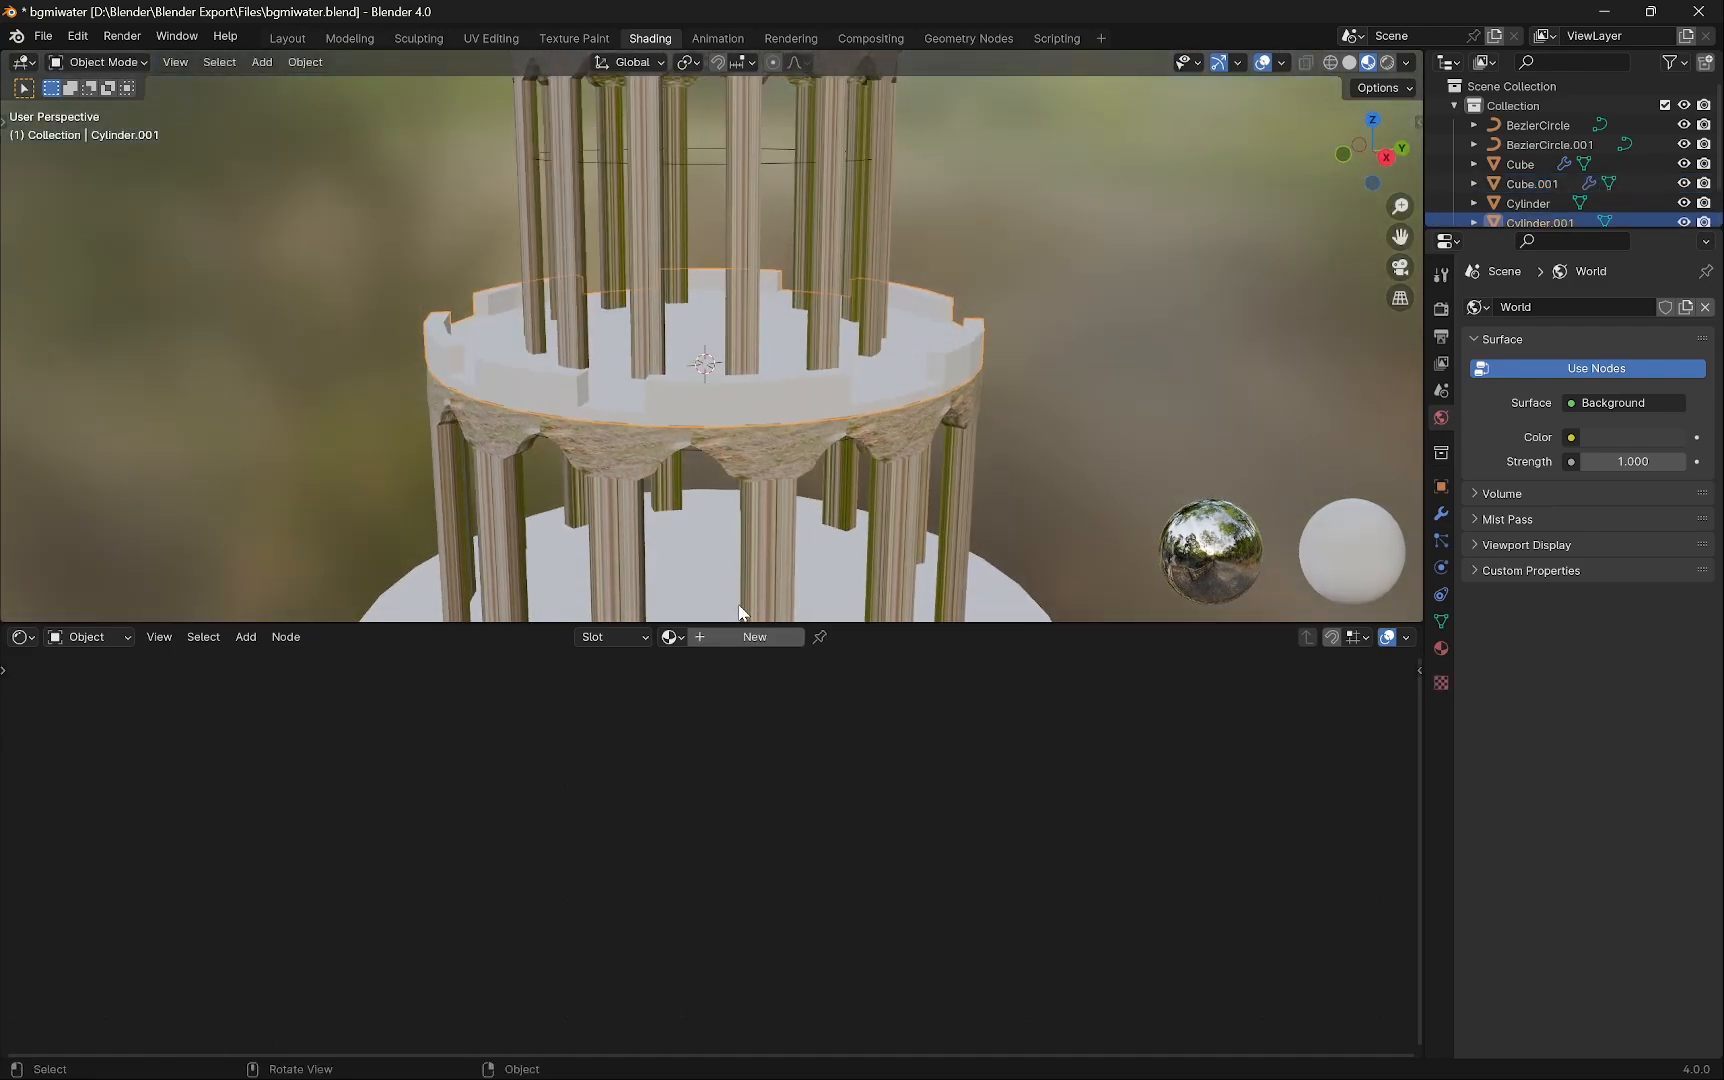
left_click(672, 637)
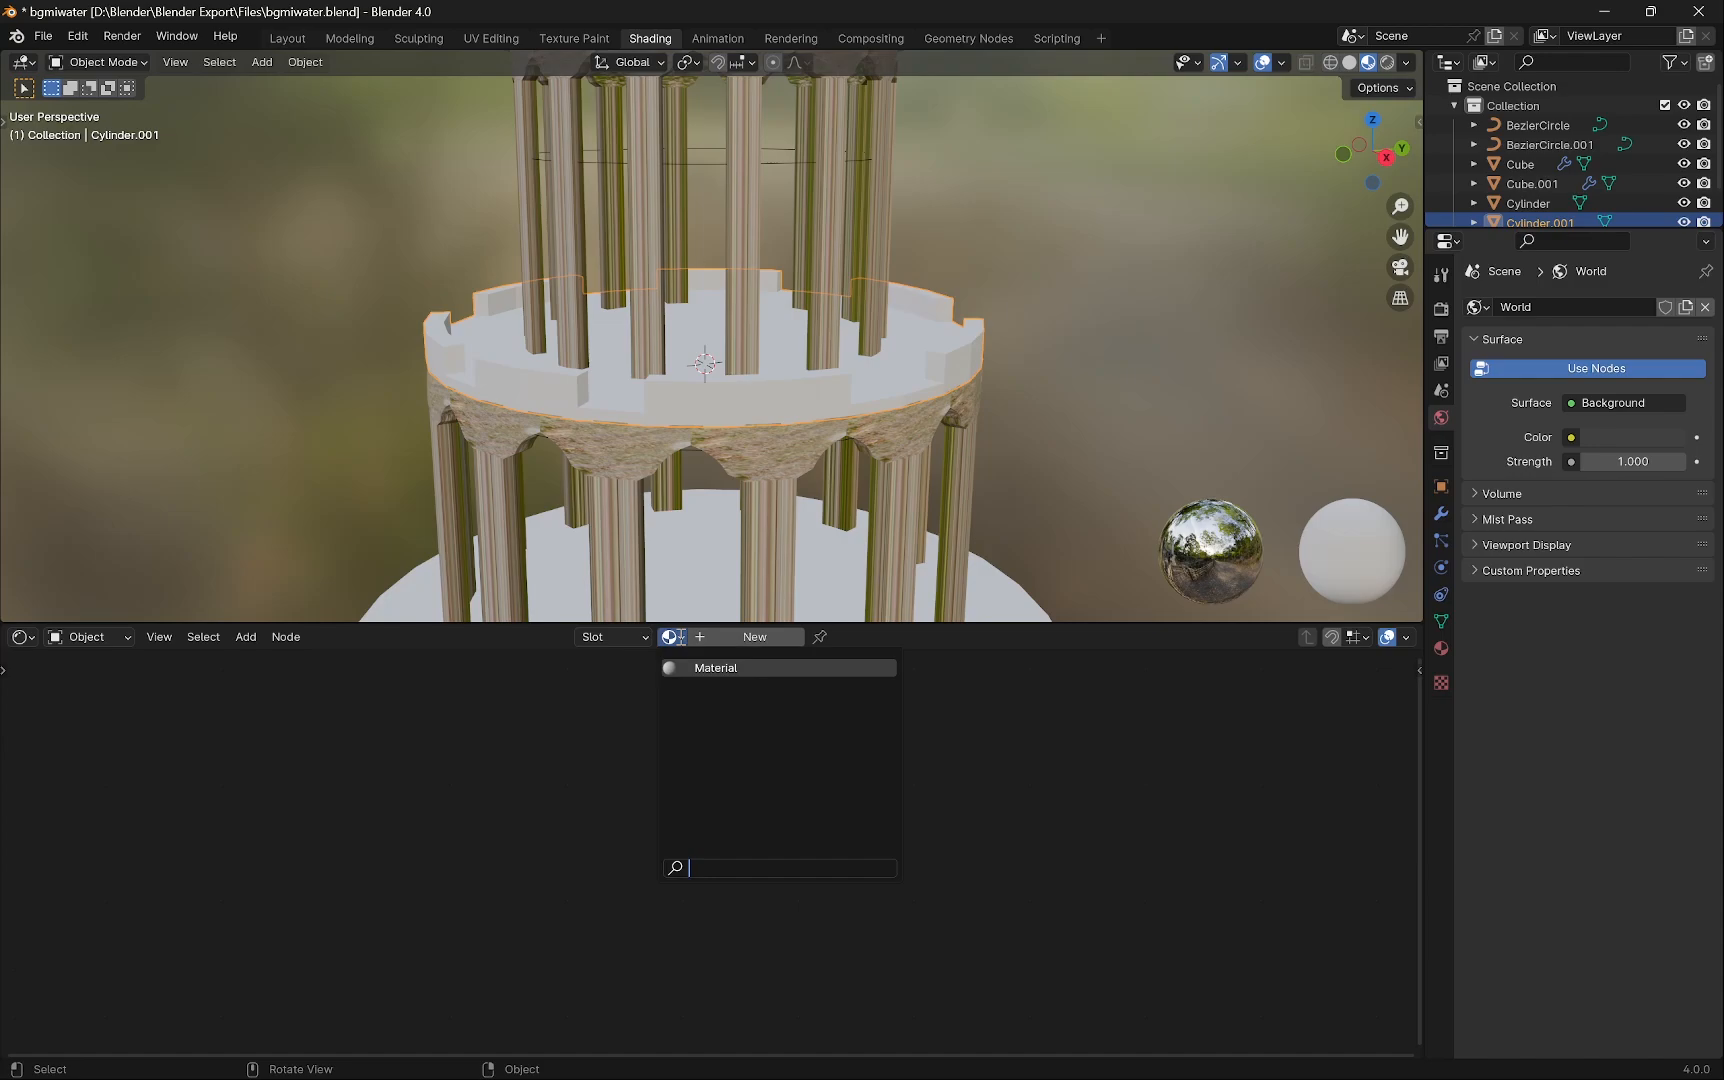
left_click(738, 669)
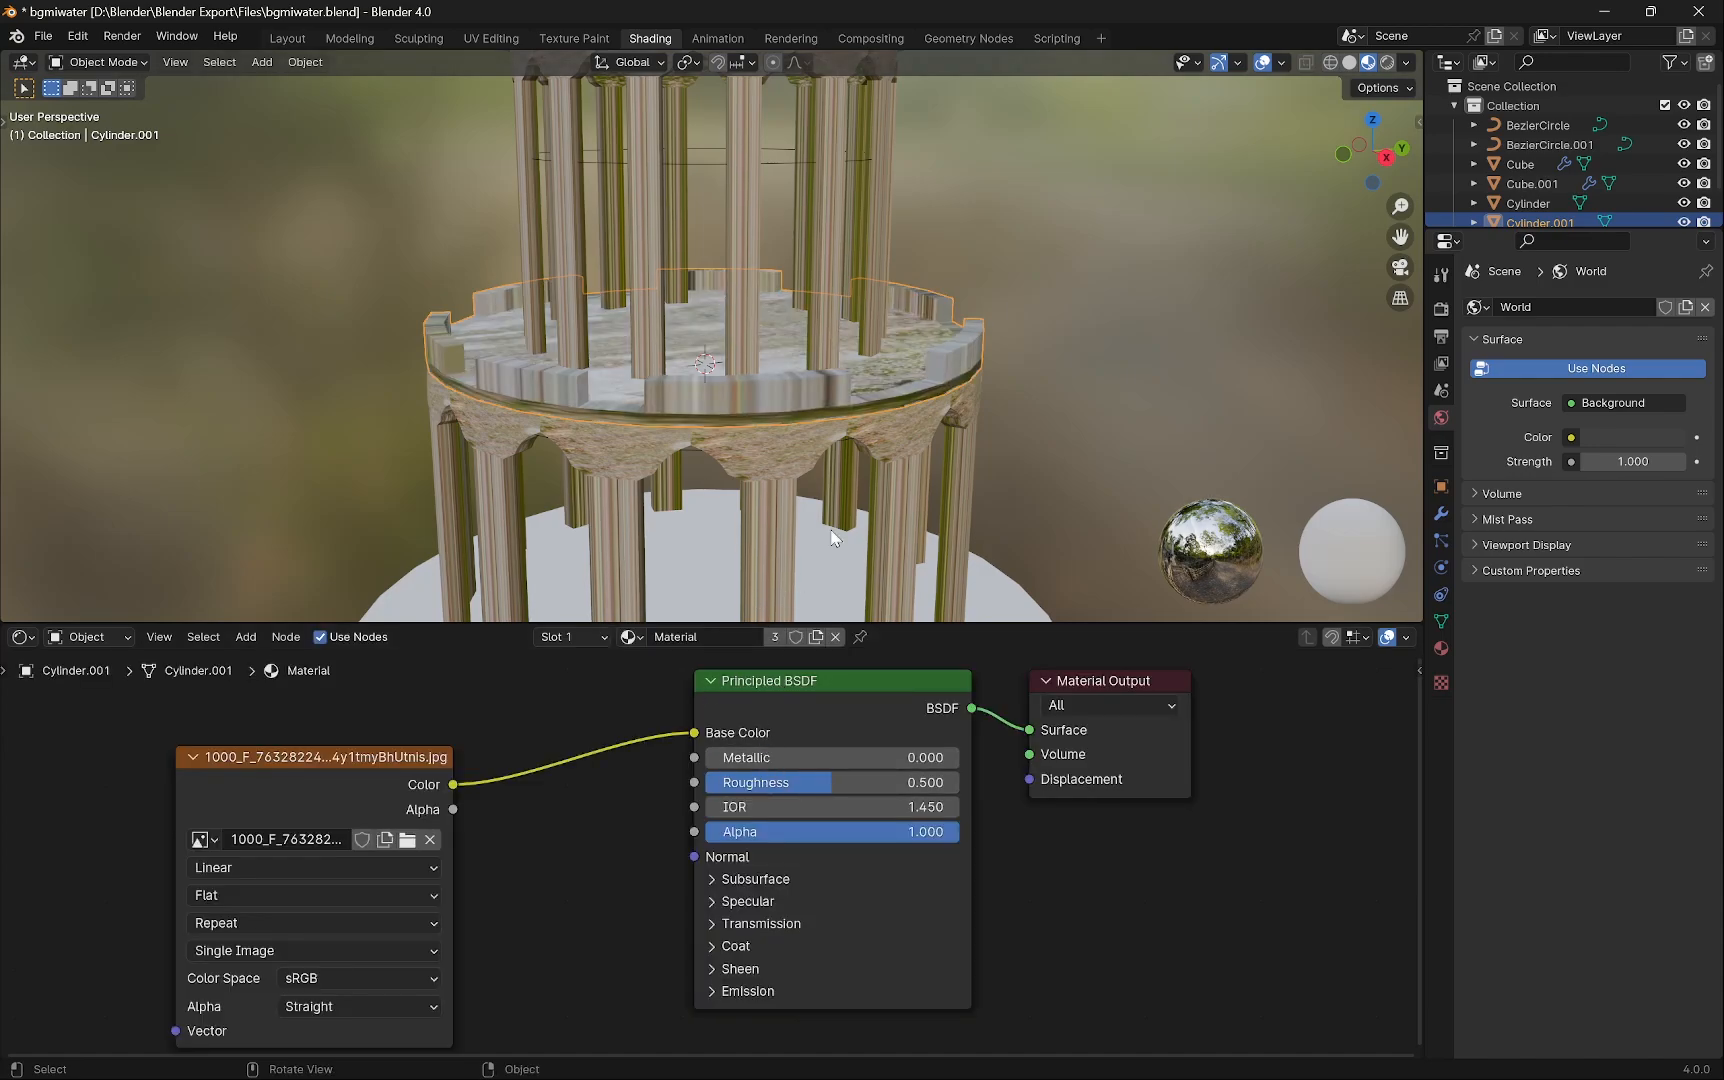
Assign the existing mossy wall material named Material to the fountain's stepped circular base.
scroll(867, 478, "down", 3)
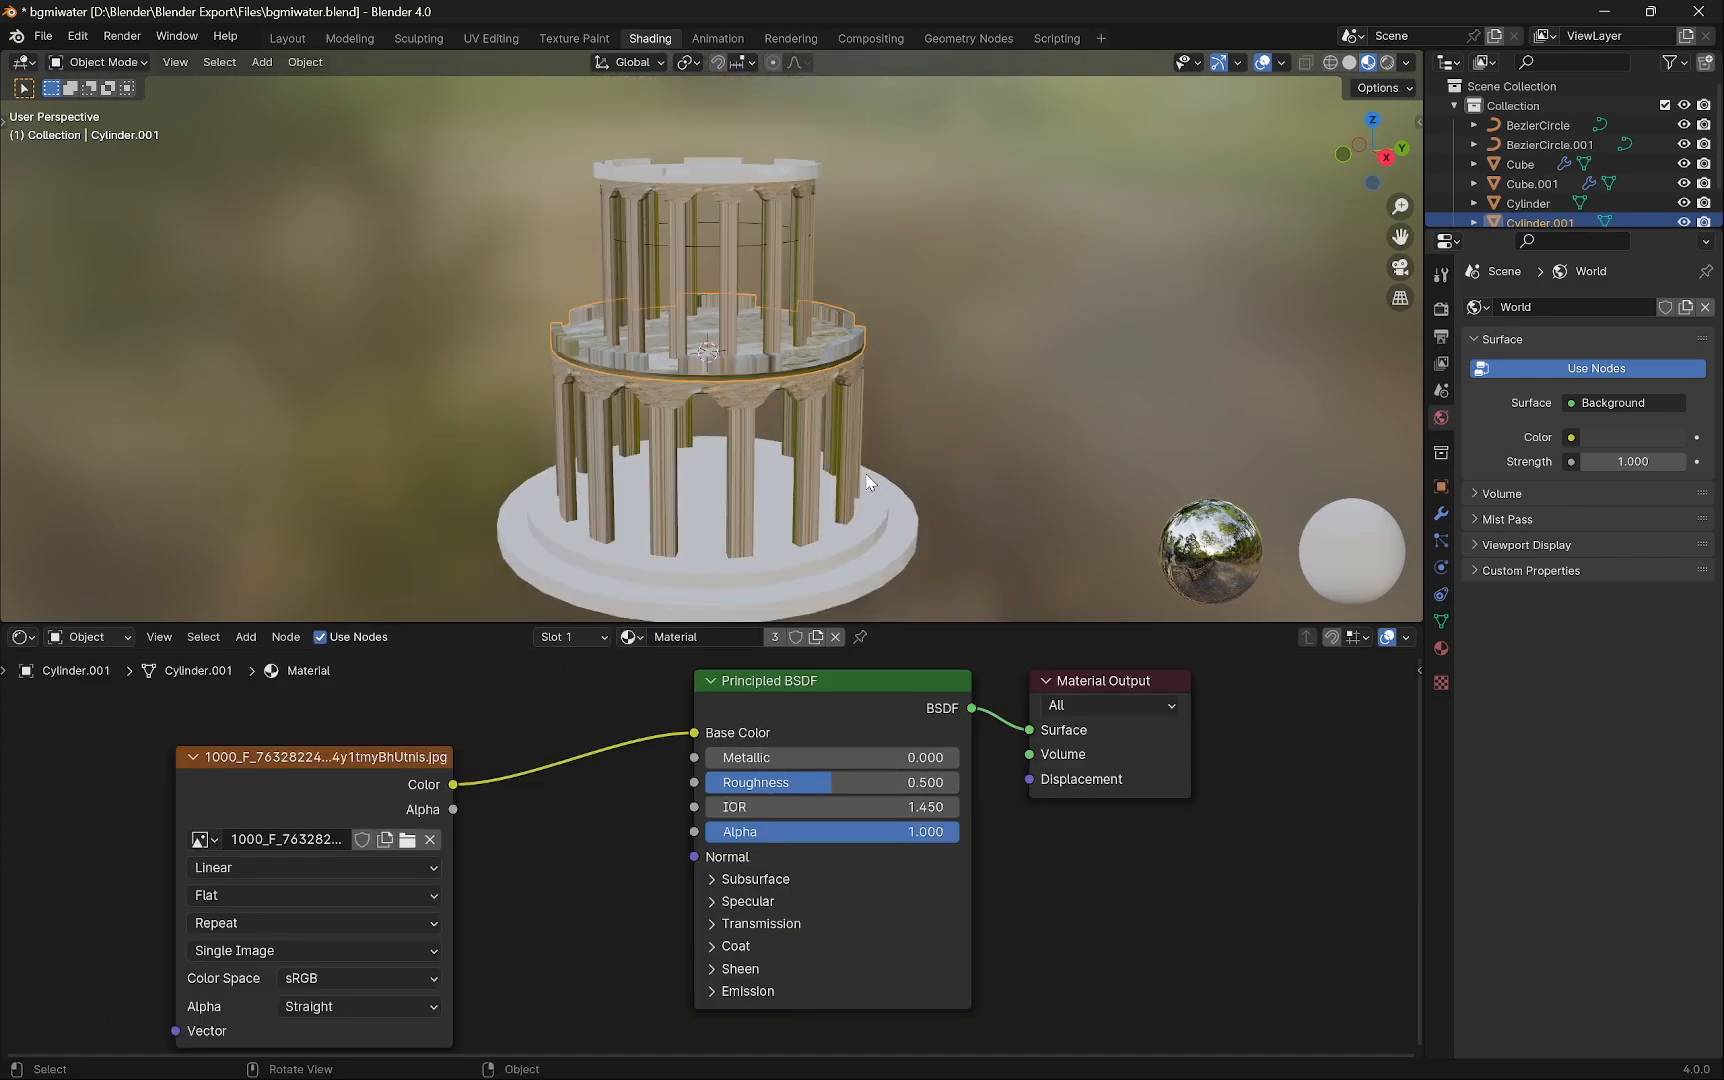
left_click(829, 558)
left_click(676, 637)
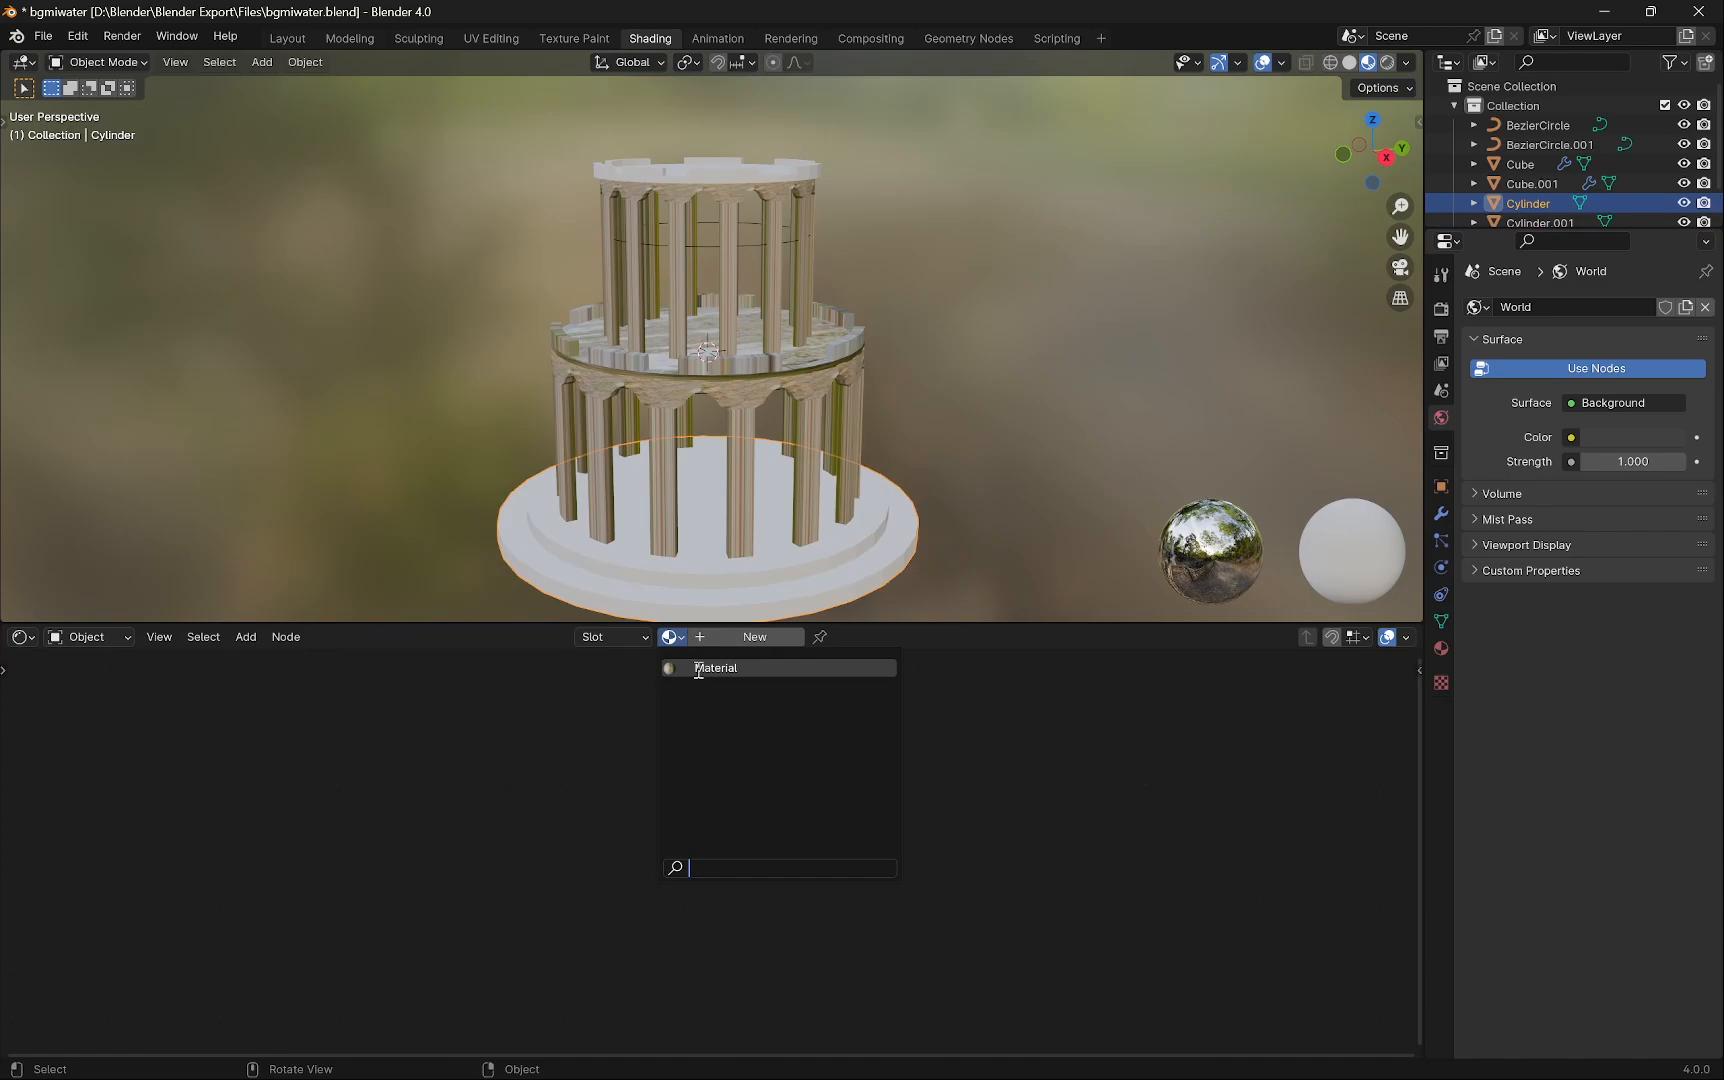
left_click(715, 668)
Assign the existing mossy wall material named Material to the top platform above the upper columns.
left_click(743, 200)
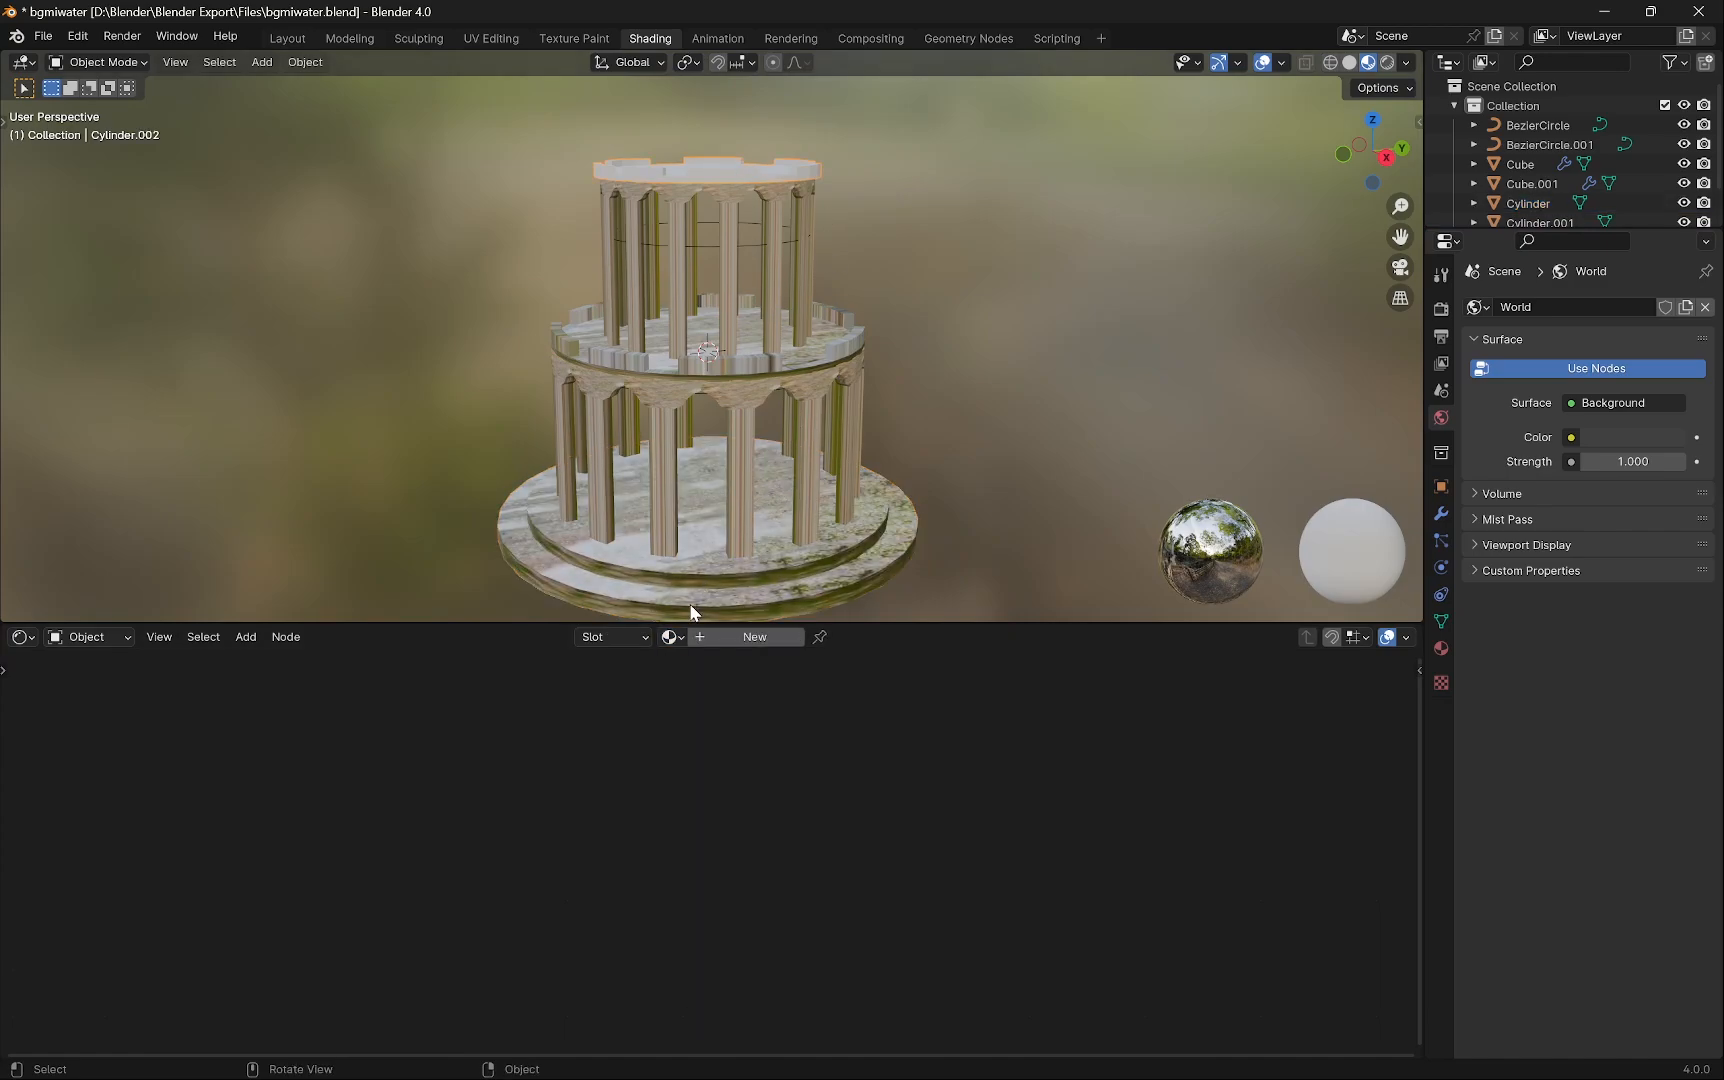
left_click(677, 636)
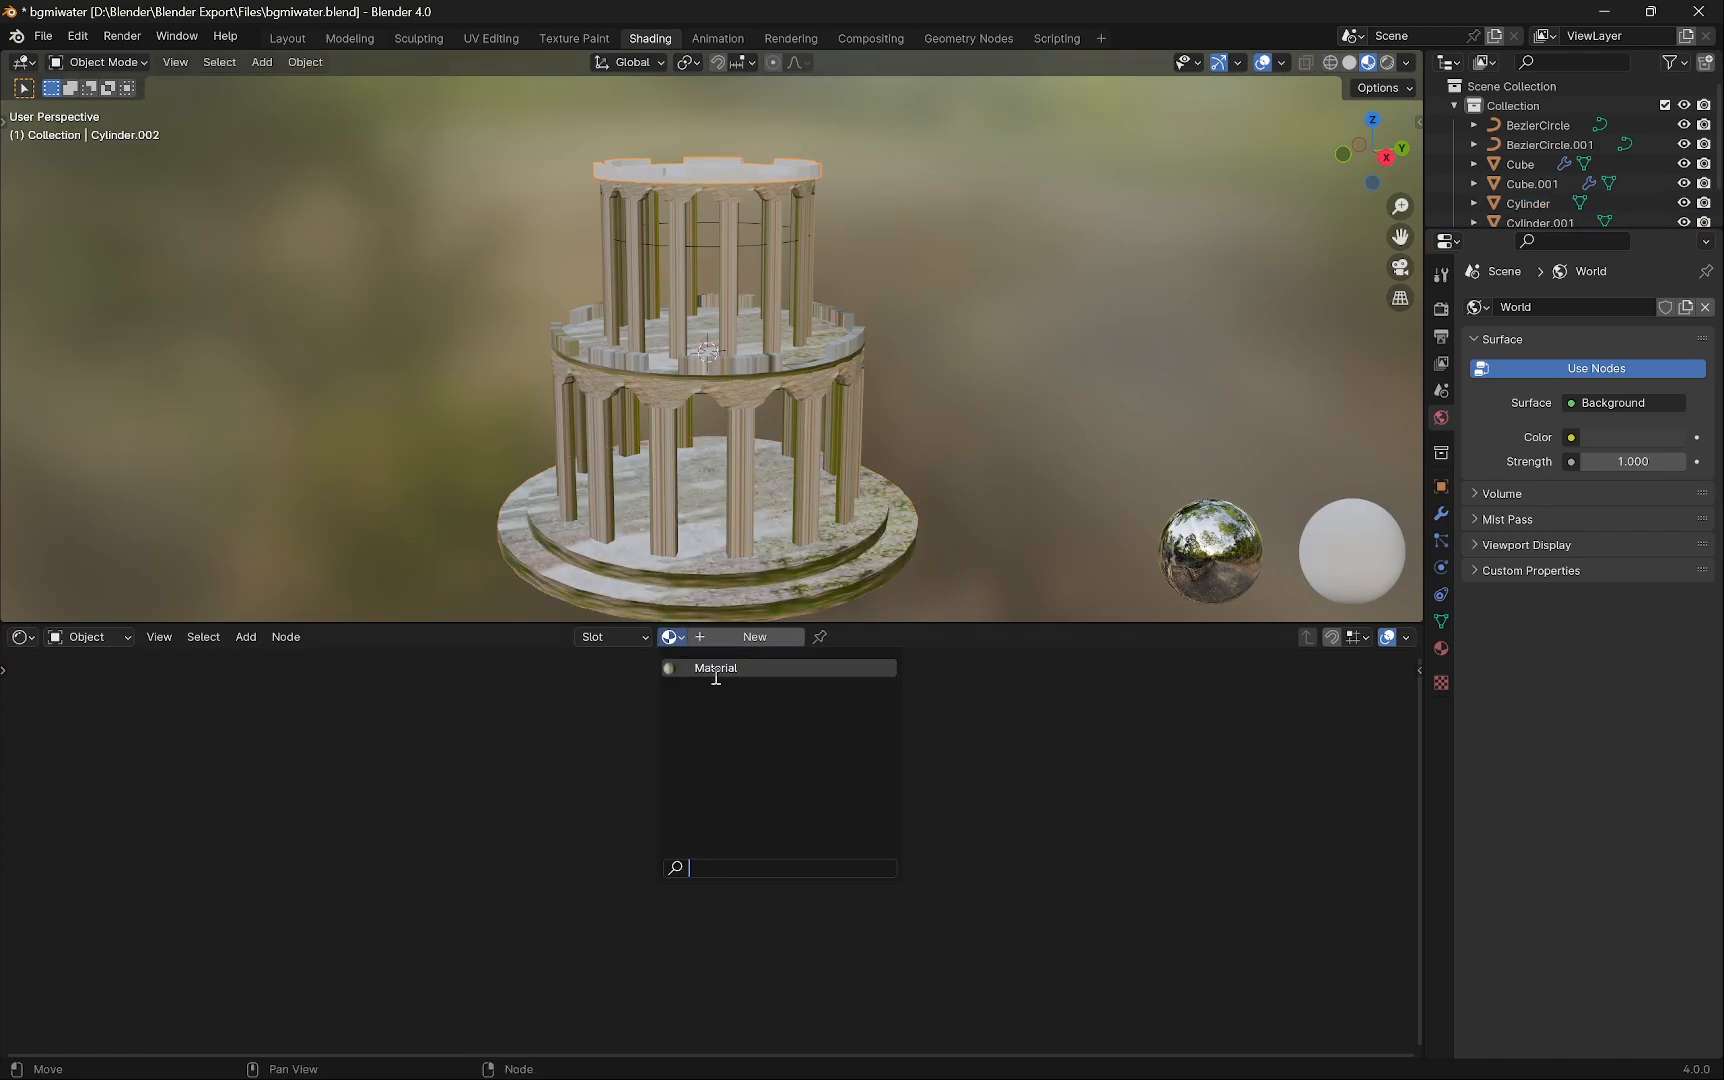
left_click(715, 668)
Switch to the Layout workspace and inspect the textured fountain's platforms, columns and base in Material Preview shading.
left_click(1350, 63)
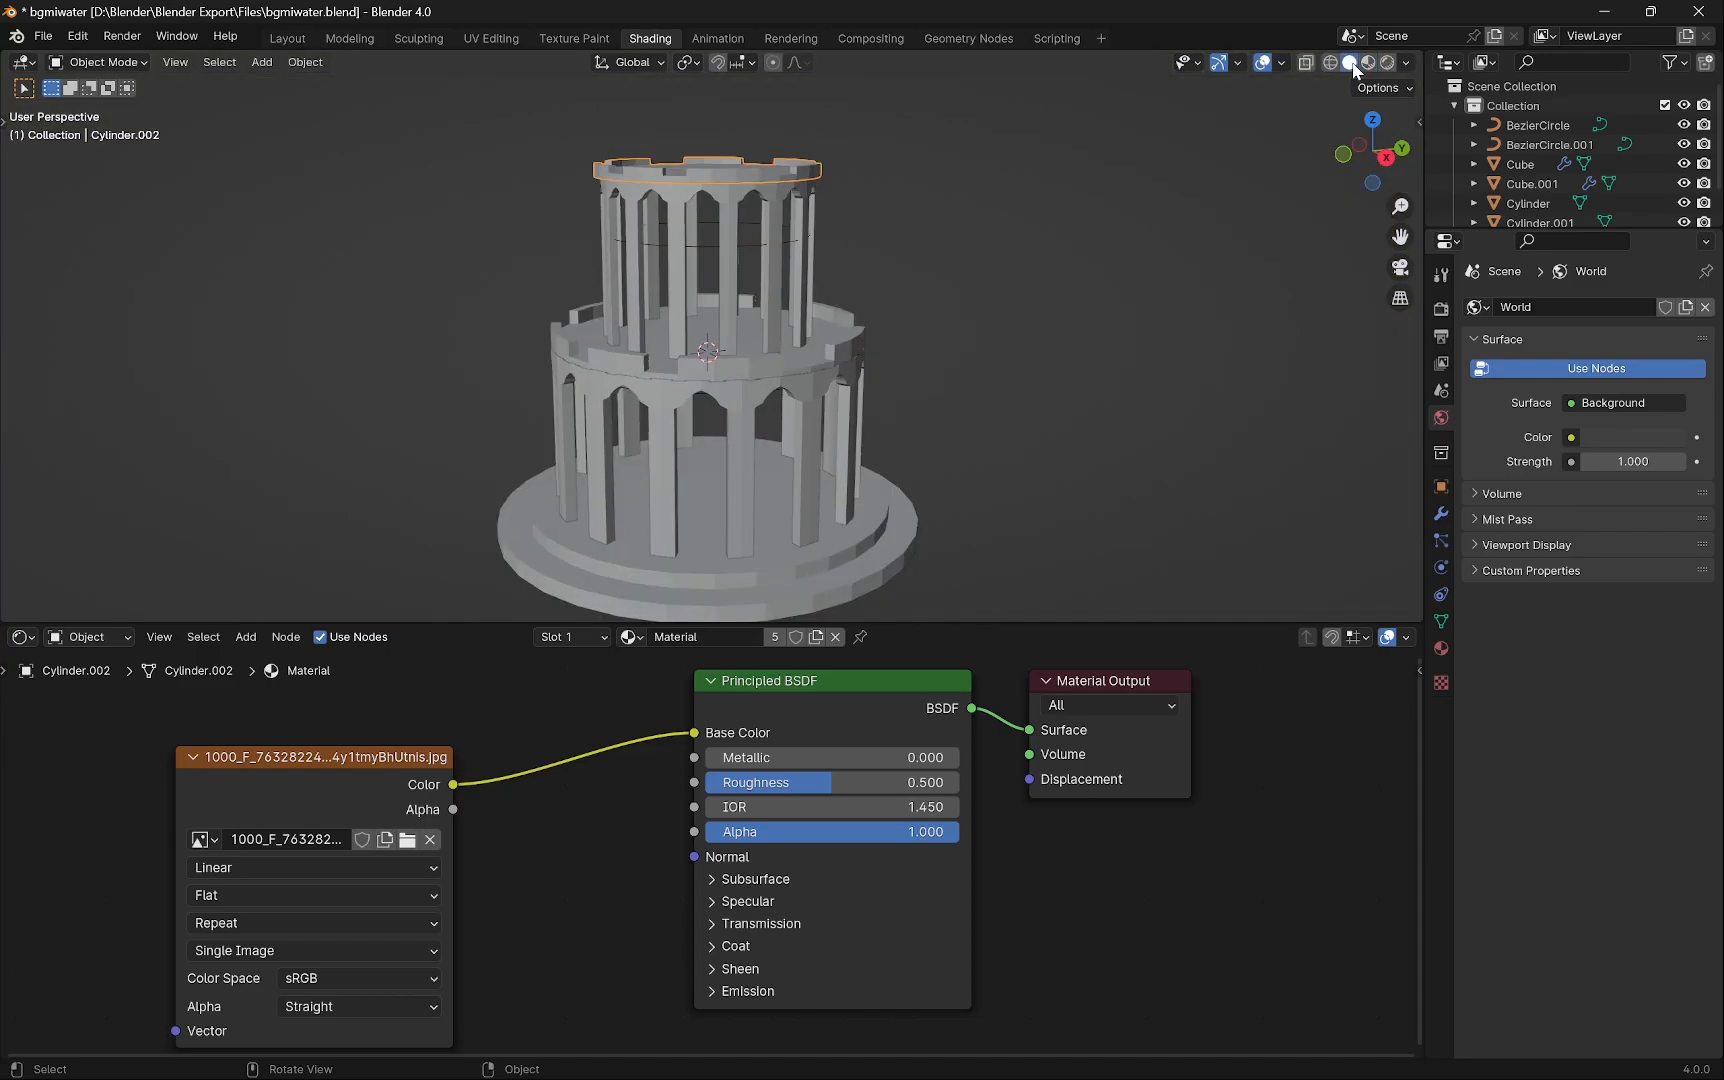
left_click(275, 36)
mouse_move(814, 497)
middle_mouse_down()
mouse_move(920, 610)
mouse_move(1009, 597)
middle_mouse_up()
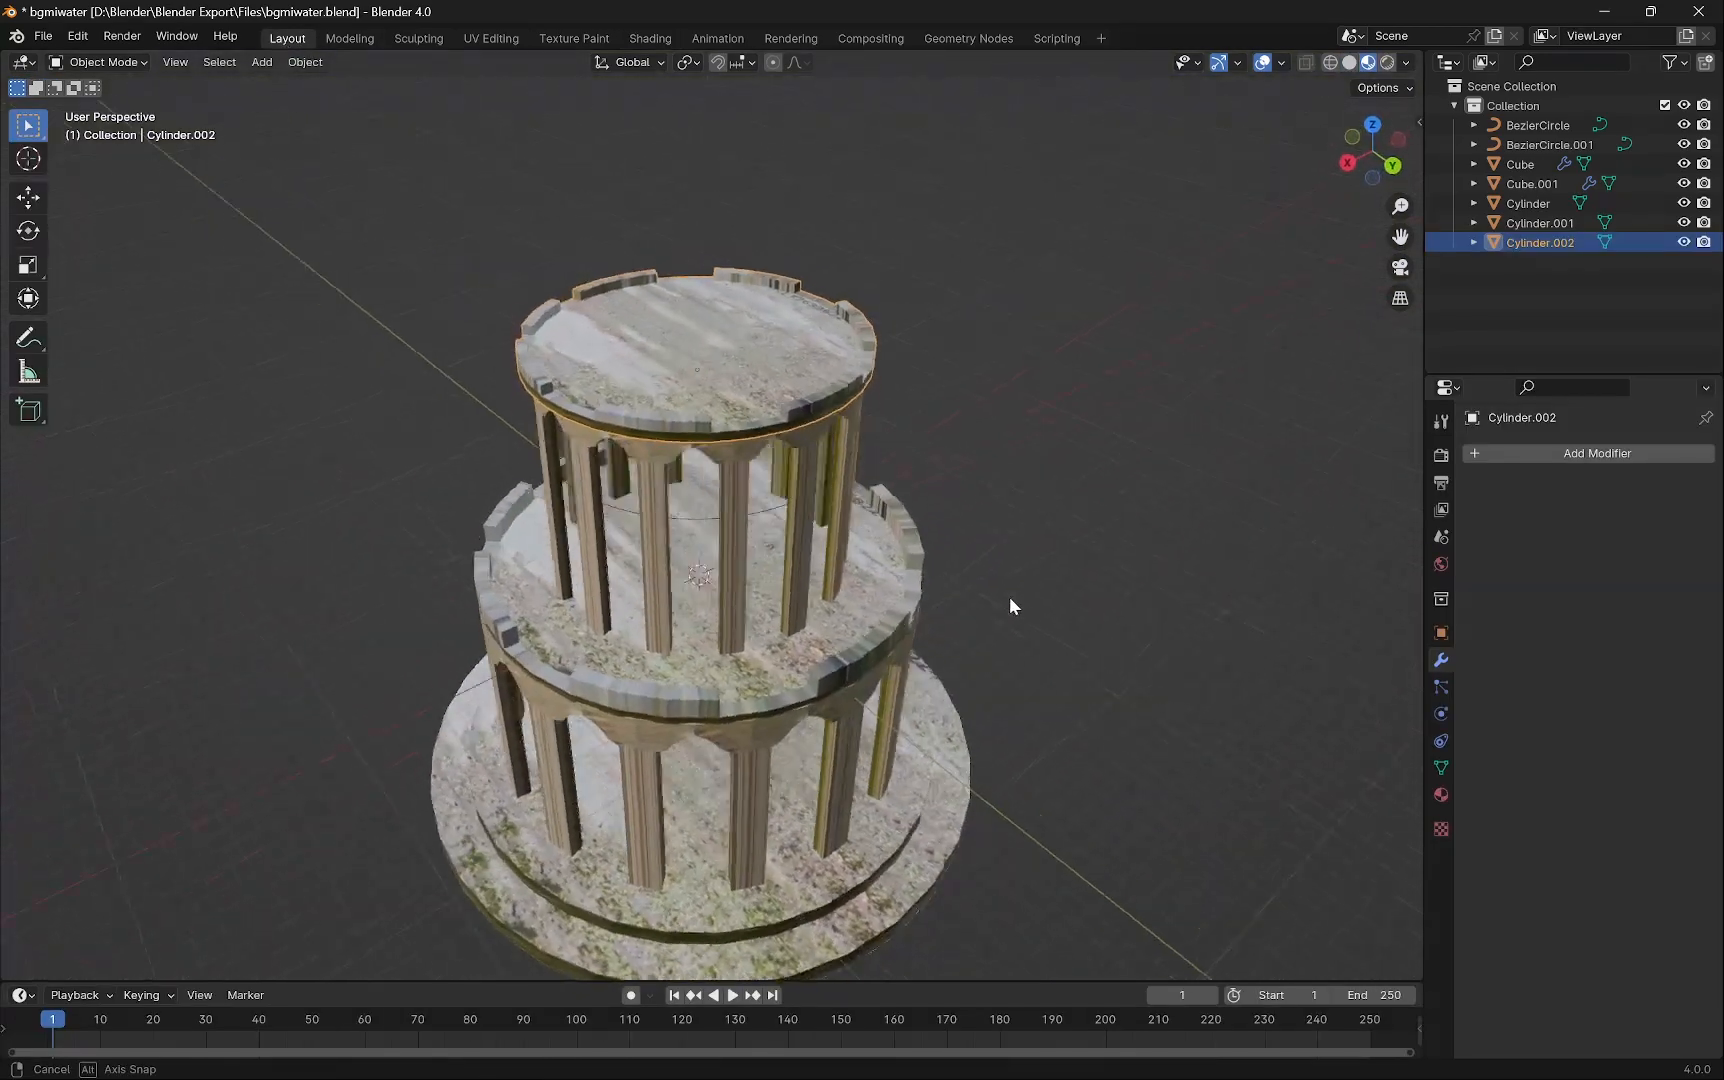
scroll(831, 712, "up", 3)
middle_click_drag(831, 712, 915, 784)
scroll(777, 694, "down", 5)
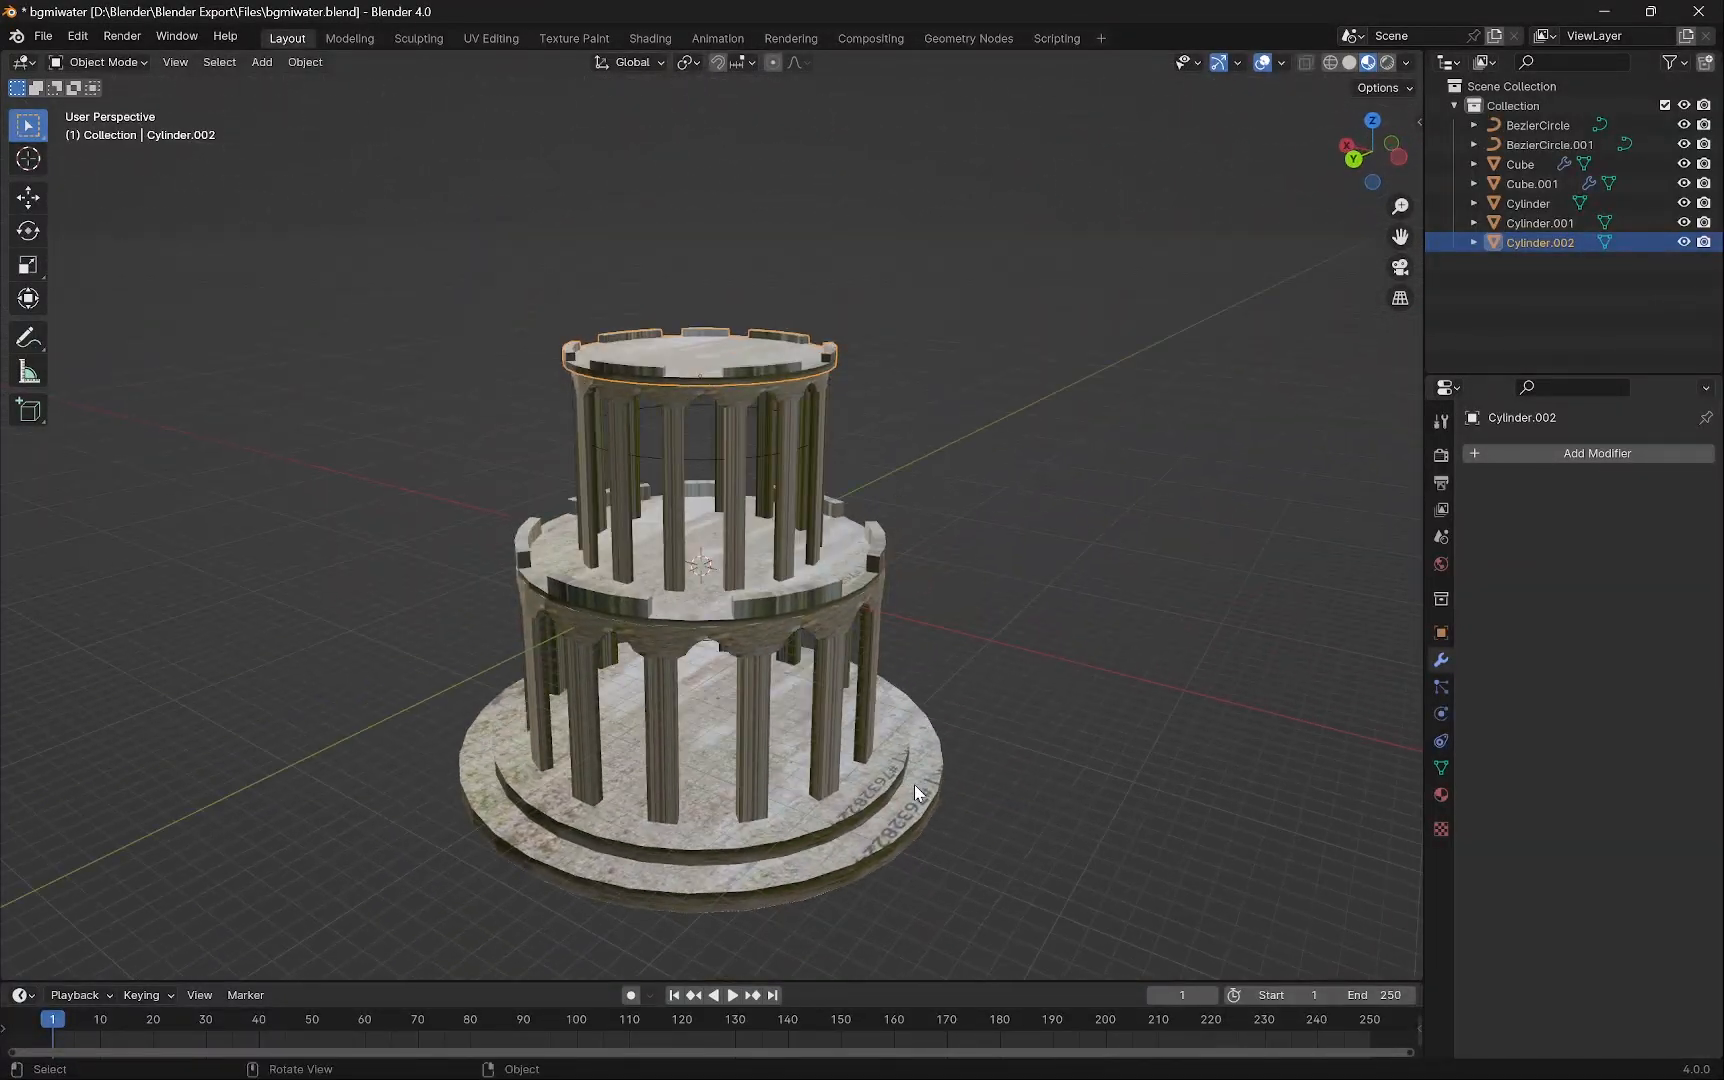
scroll(888, 787, "up", 3)
scroll(888, 787, "down", 1)
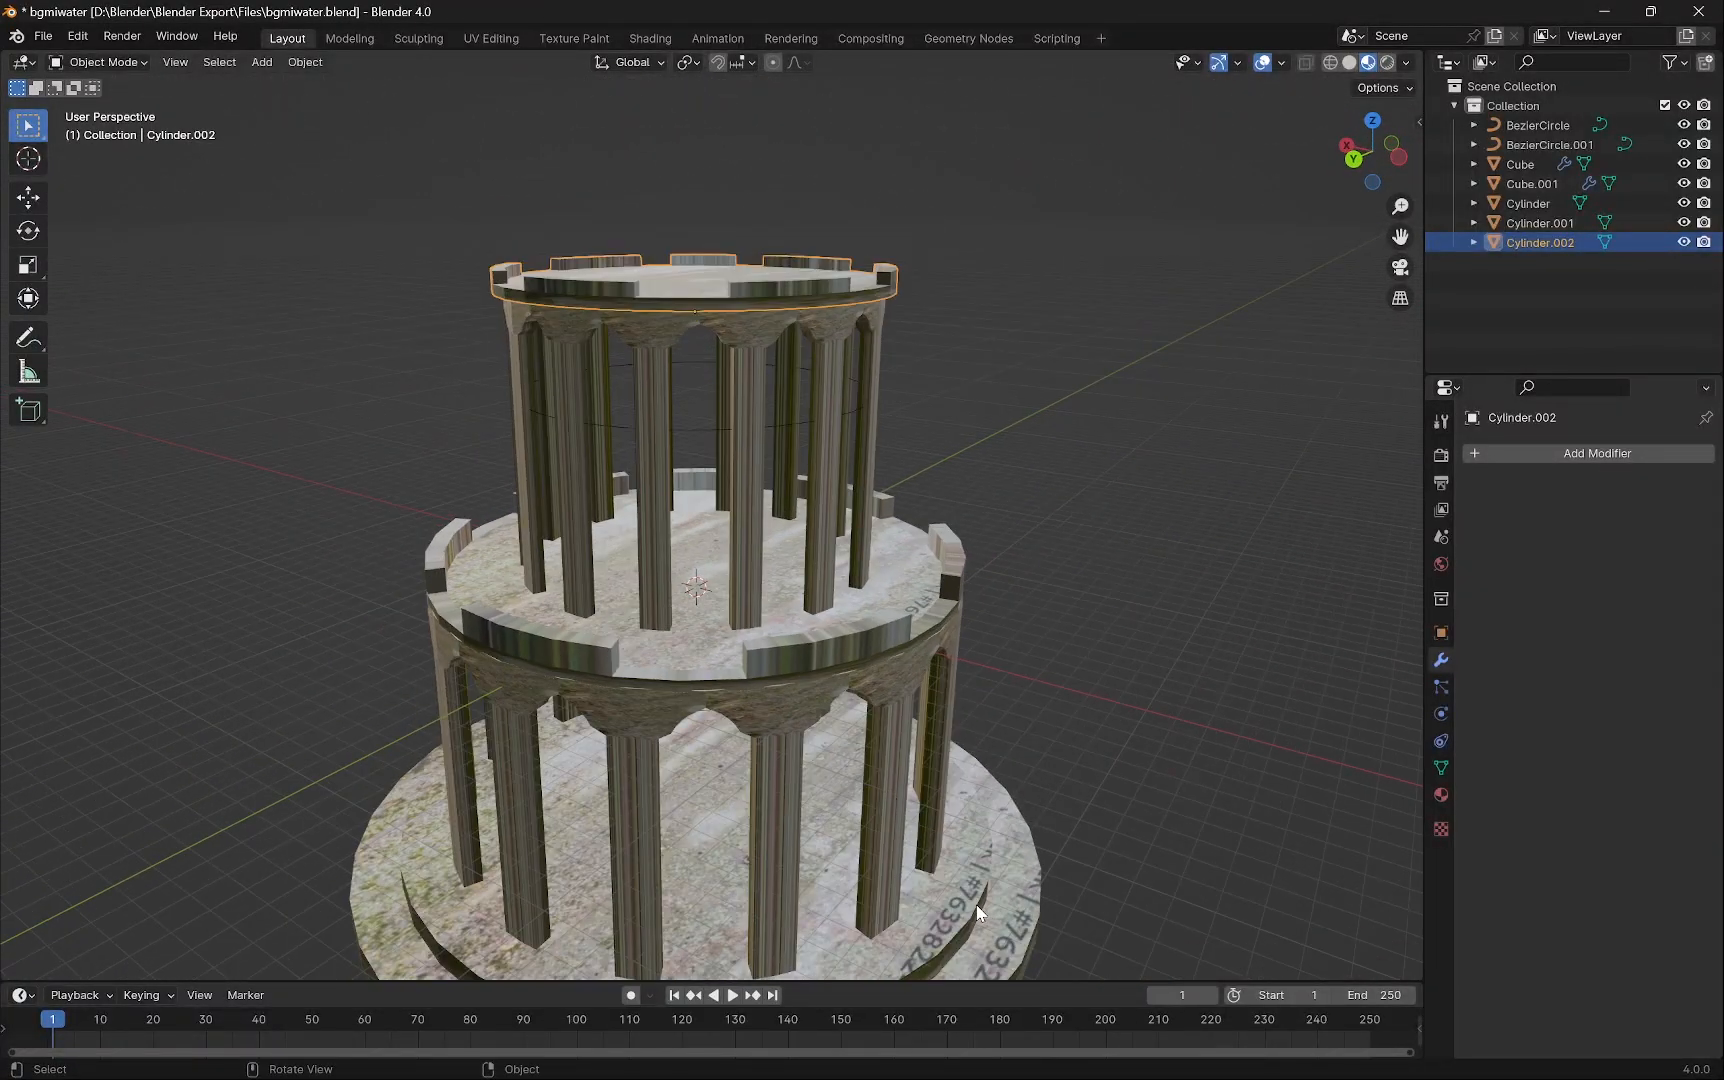
Inspect the fountain's parapets, columns and base from several sides, comparing Solid shading with Material Preview.
middle_click_drag(916, 885, 924, 808)
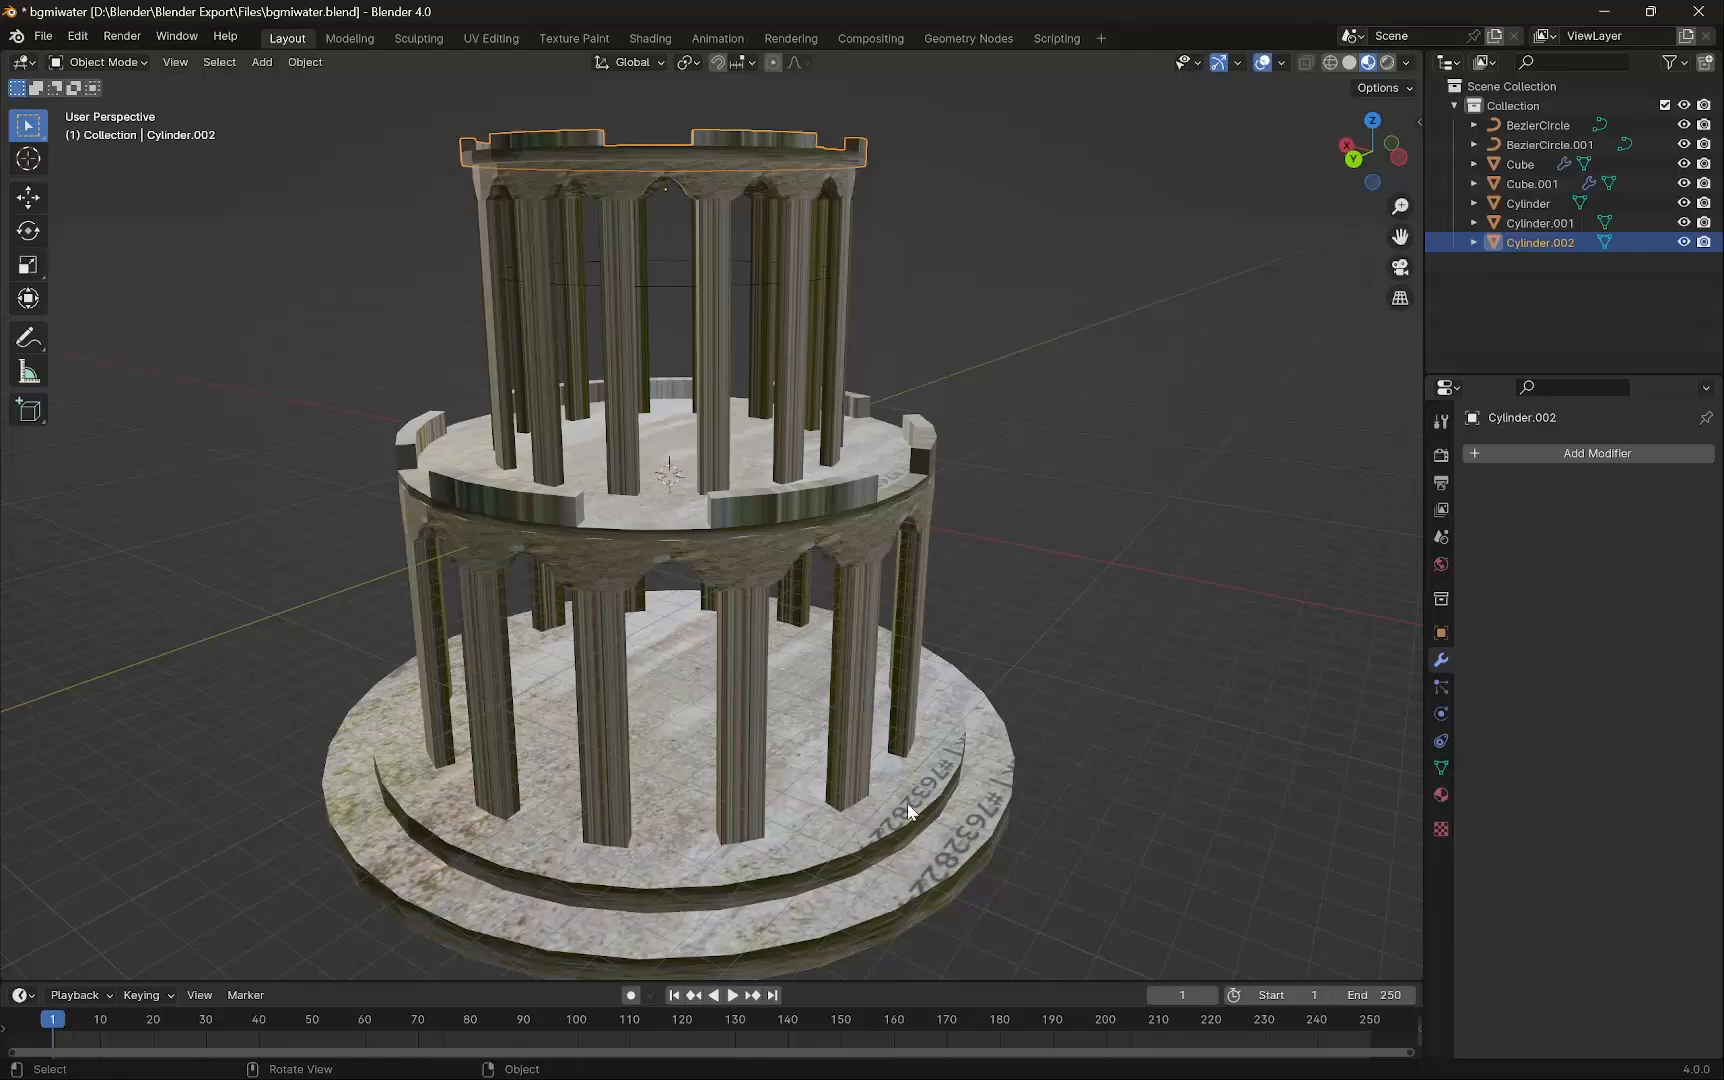
scroll(970, 876, "up", 4)
scroll(990, 766, "down", 4)
scroll(880, 696, "up", 2)
middle_click_drag(880, 696, 1020, 598)
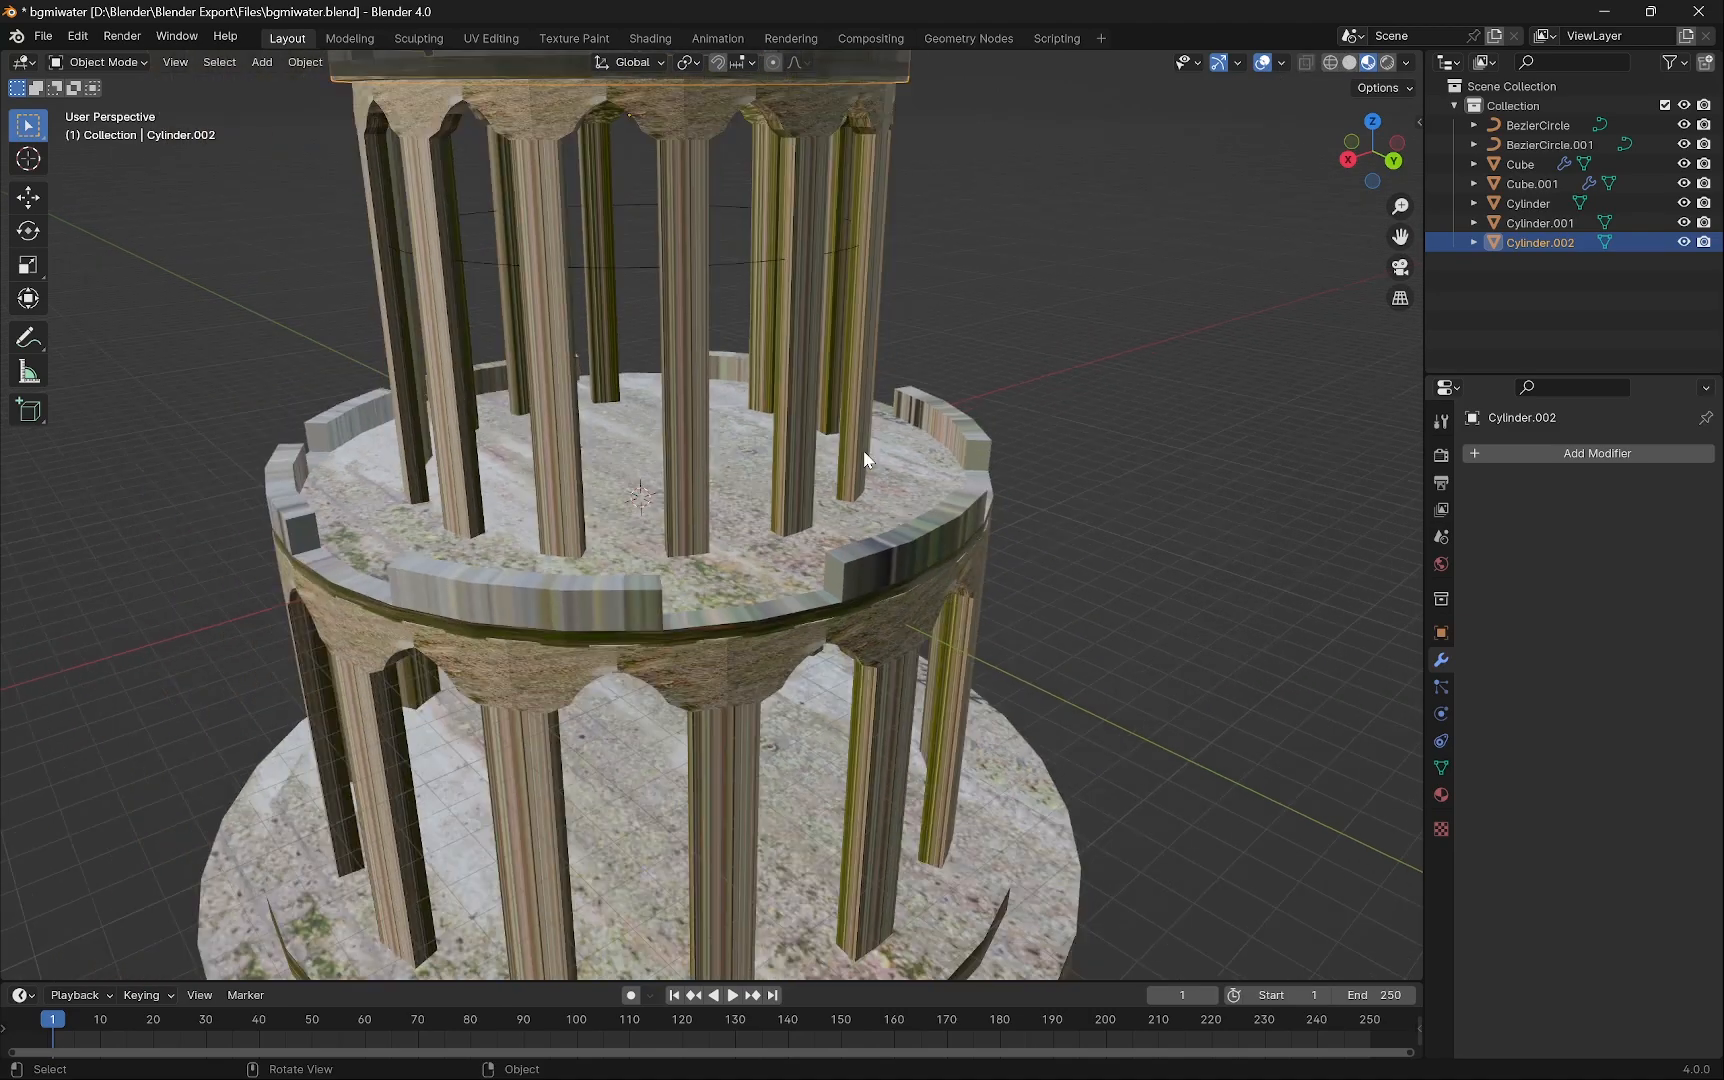
scroll(863, 450, "down", 5)
middle_click_drag(863, 450, 817, 533)
left_click(1349, 62)
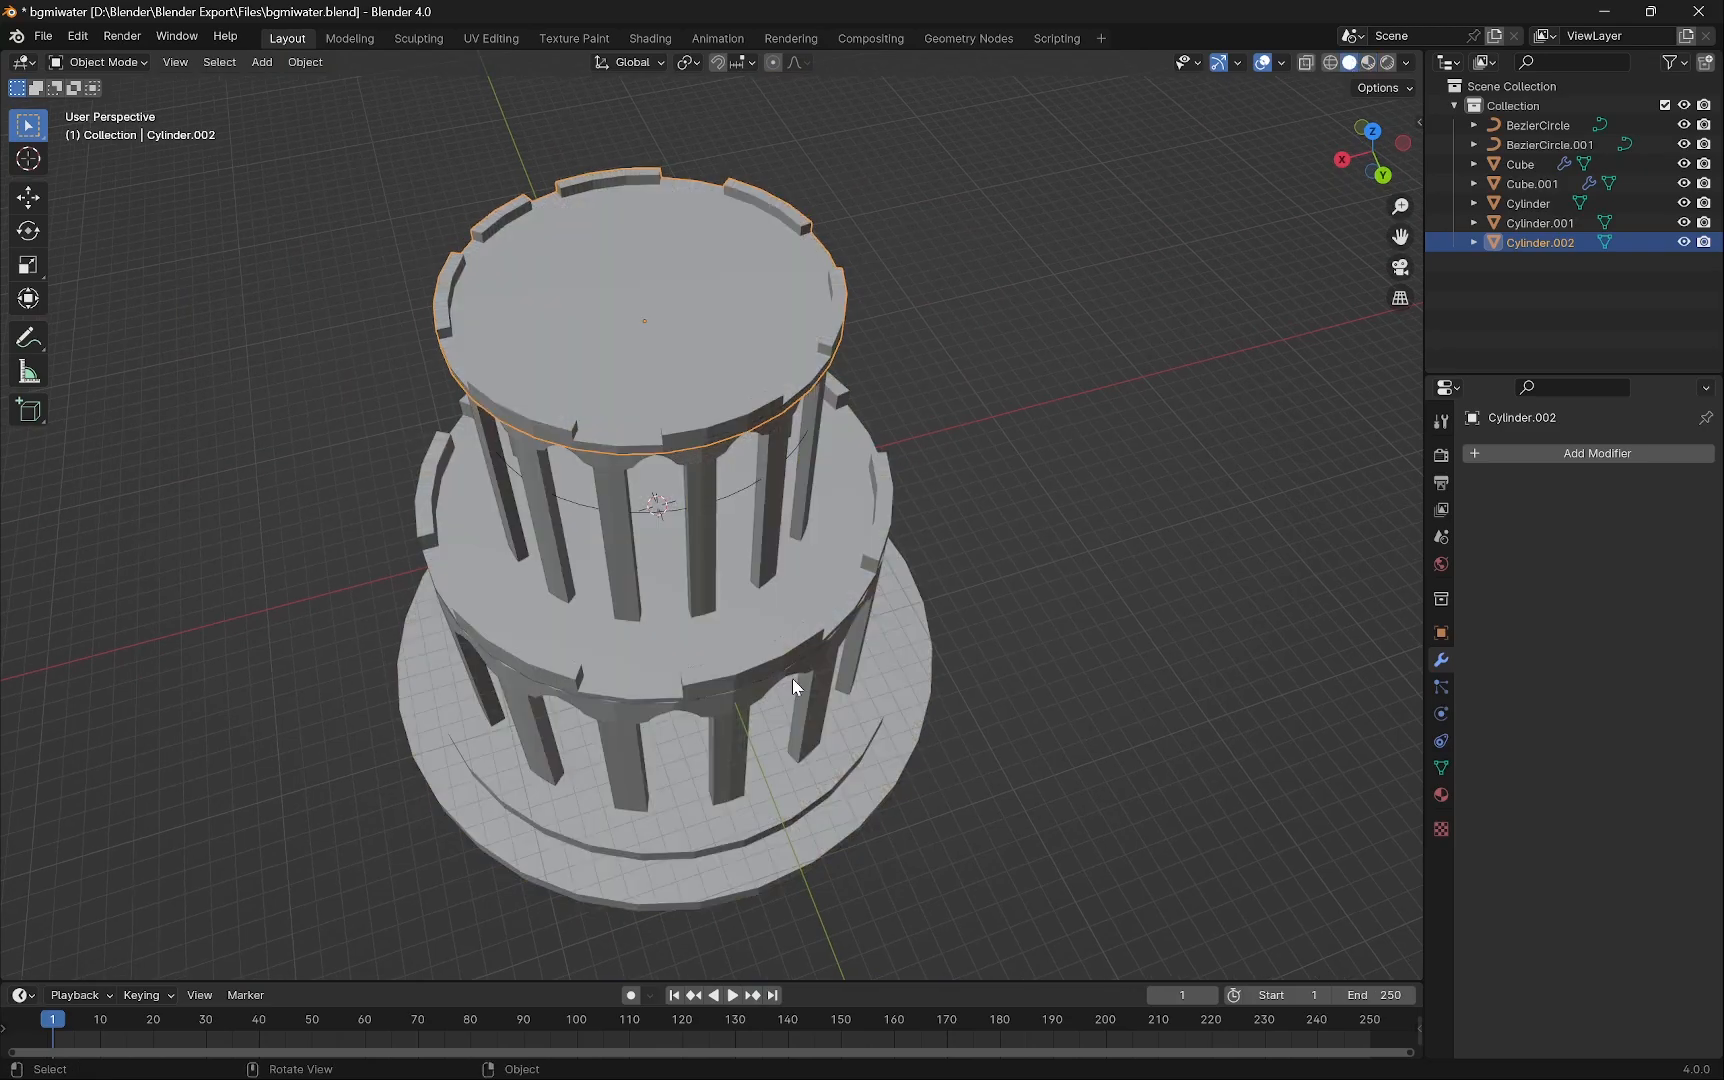
mouse_move(792, 677)
middle_mouse_down()
mouse_move(708, 637)
mouse_move(760, 560)
middle_mouse_up()
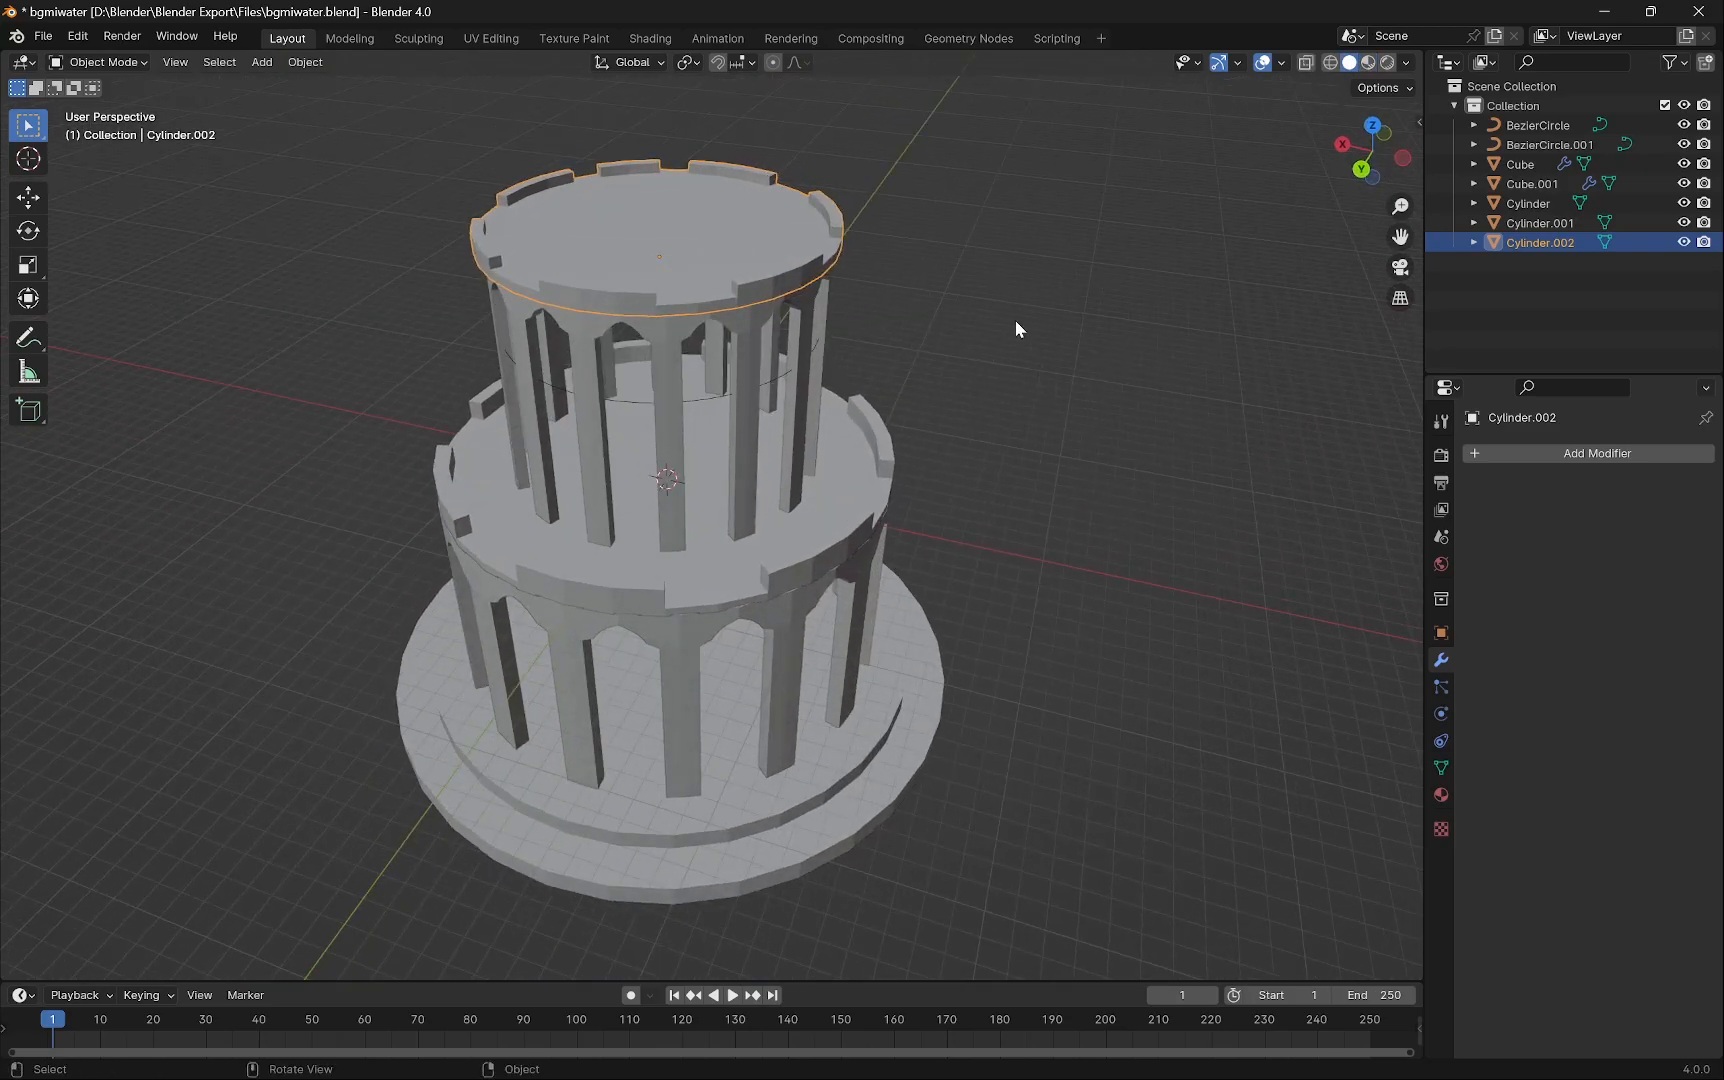
left_click(1366, 63)
mouse_move(904, 616)
middle_mouse_down()
mouse_move(636, 516)
mouse_move(537, 504)
mouse_move(647, 570)
mouse_move(769, 768)
middle_mouse_up()
scroll(769, 768, "up", 5)
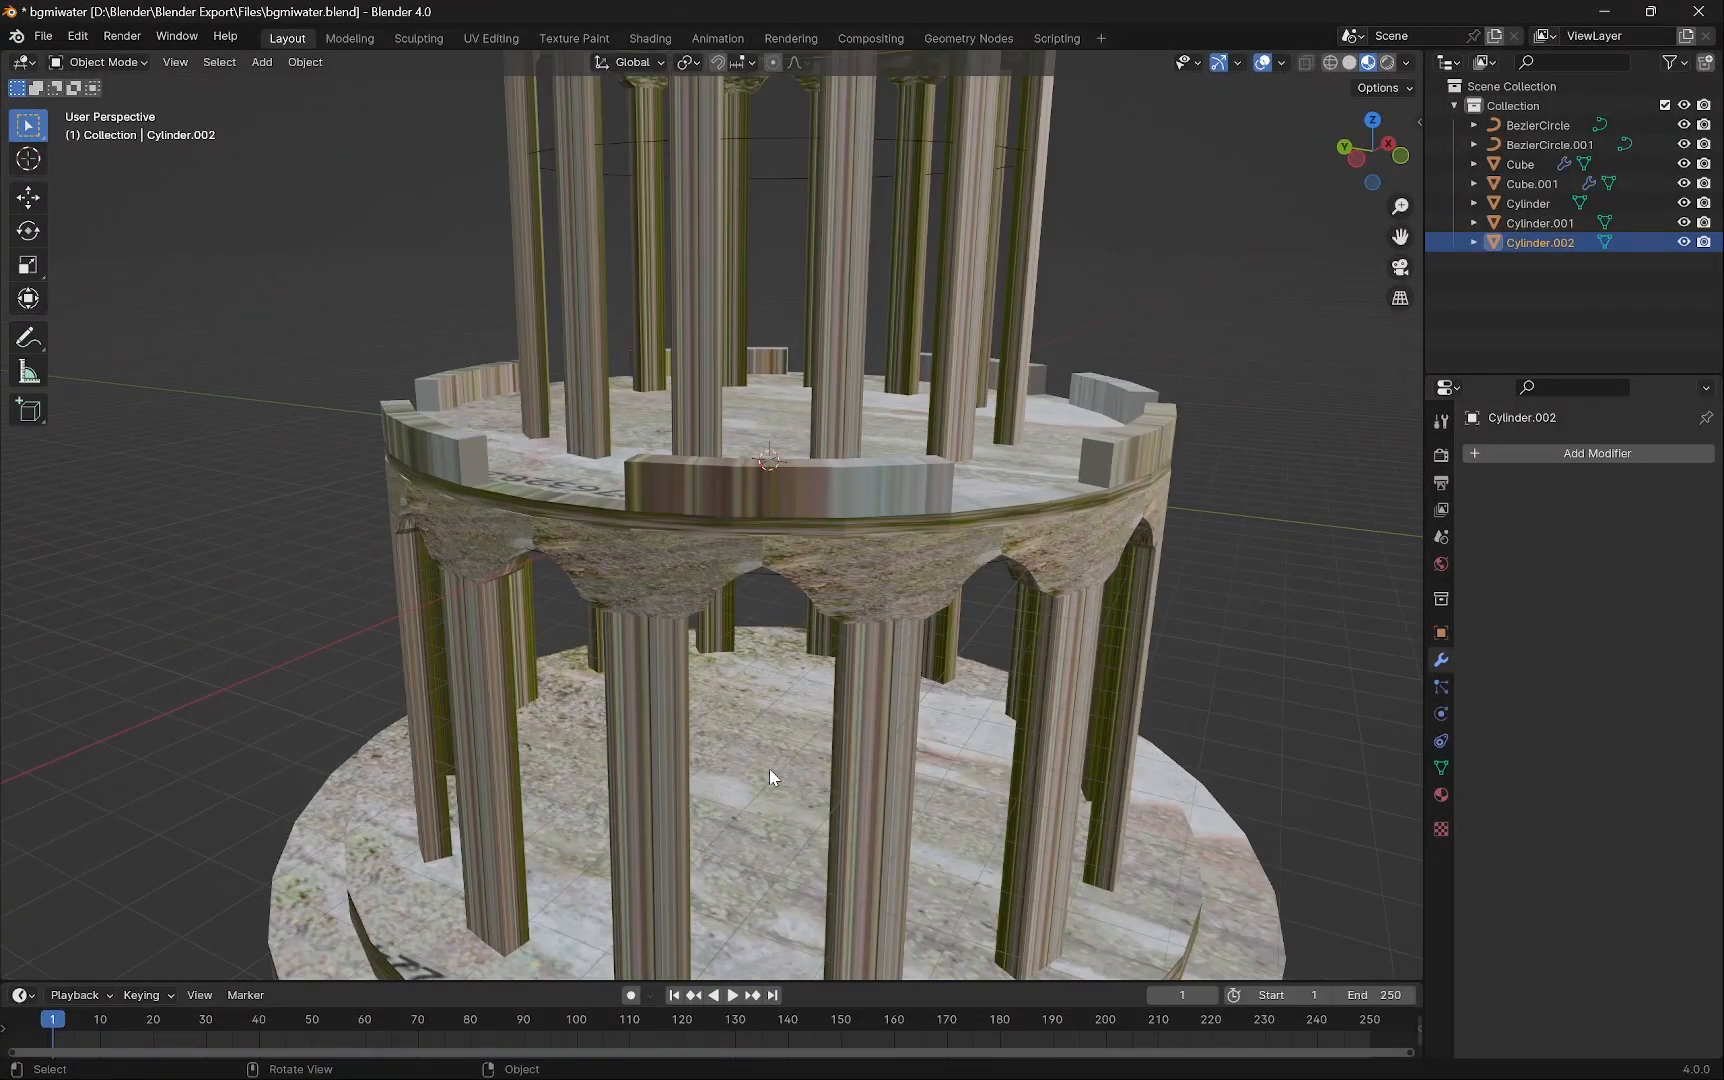
scroll(769, 768, "up", 2)
scroll(772, 769, "down", 8)
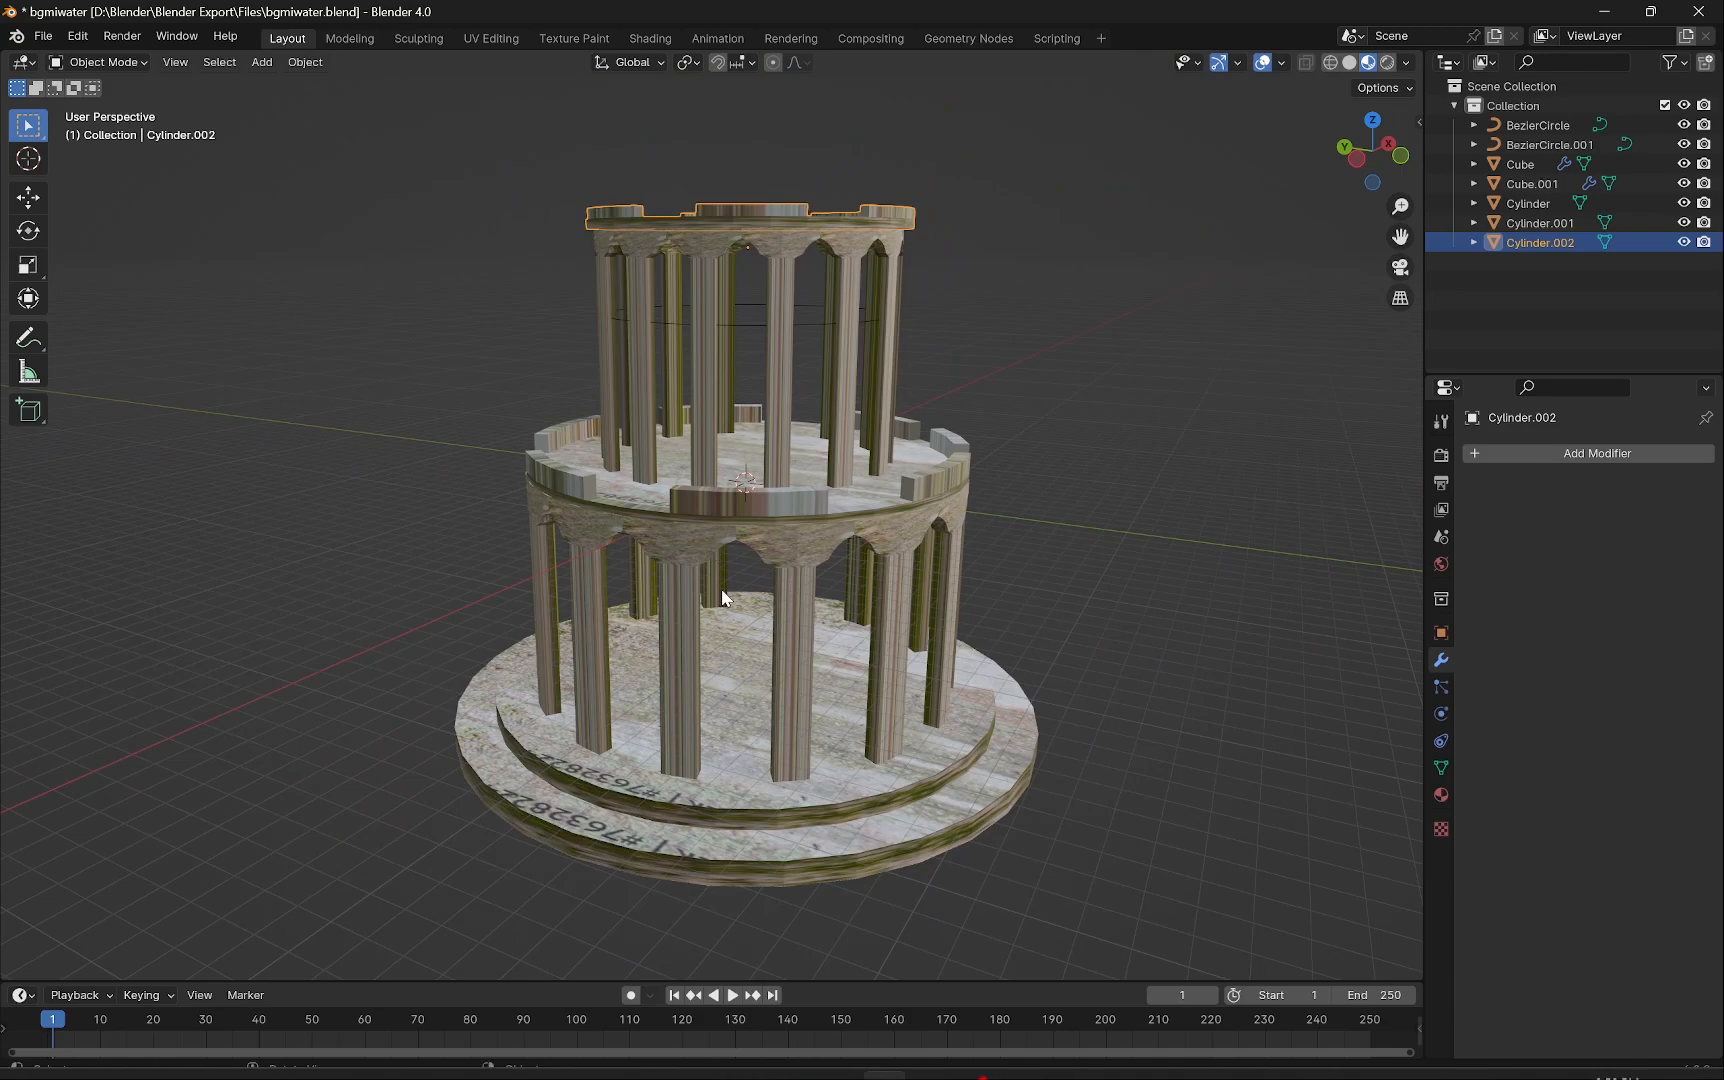
middle_click_drag(774, 533, 837, 642)
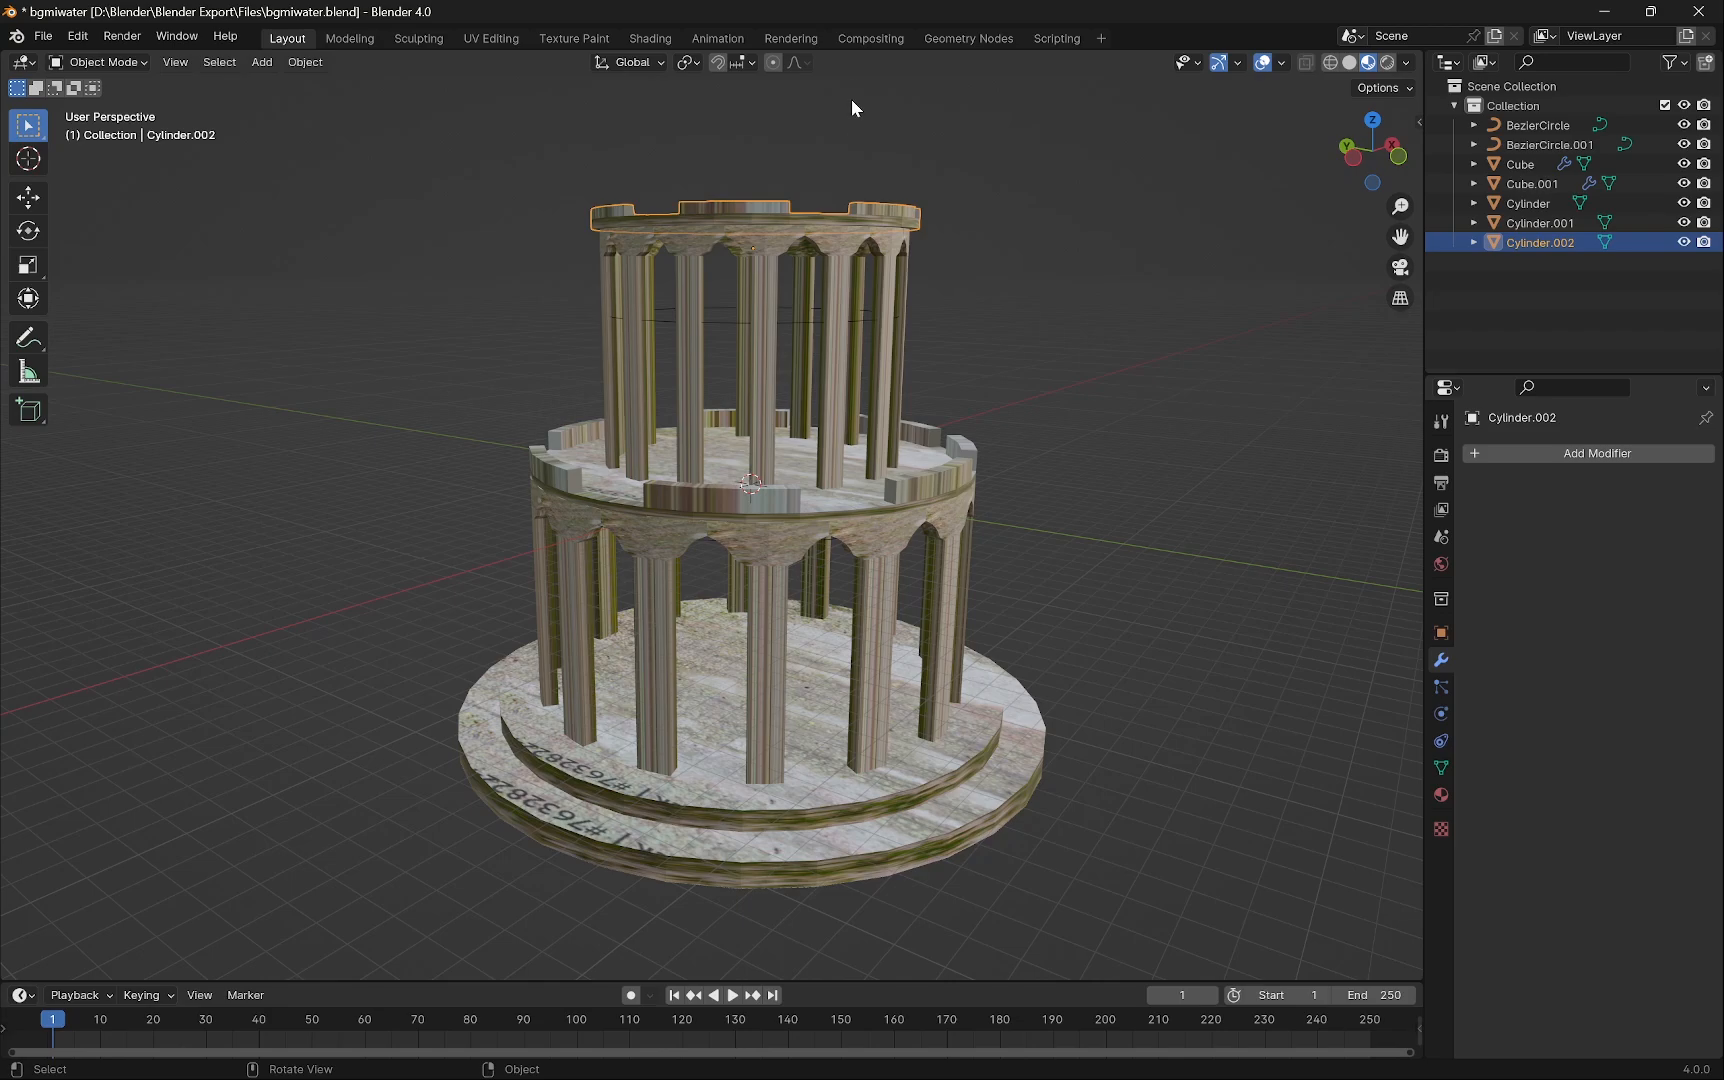
In the Shading workspace, duplicate the mossy wall image texture node and load the green foliage image 1000_F_801298026 into the copy.
left_click(650, 38)
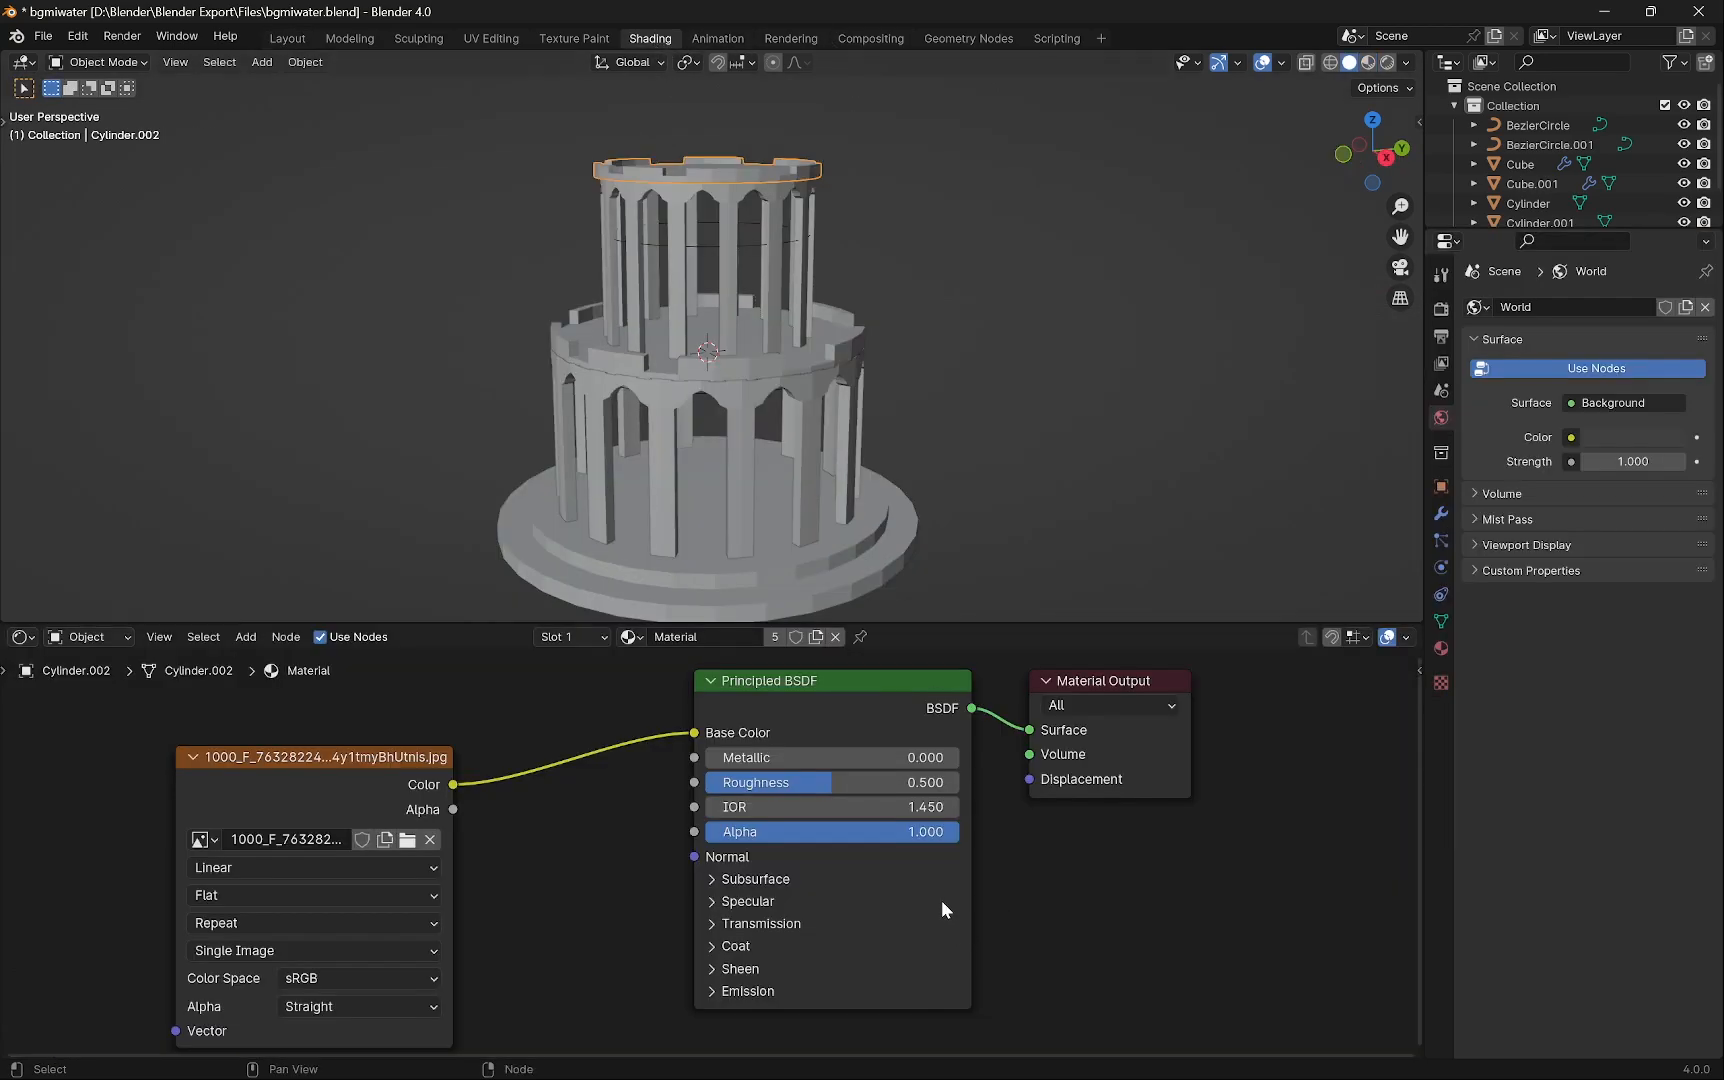
scroll(717, 857, "down", 3)
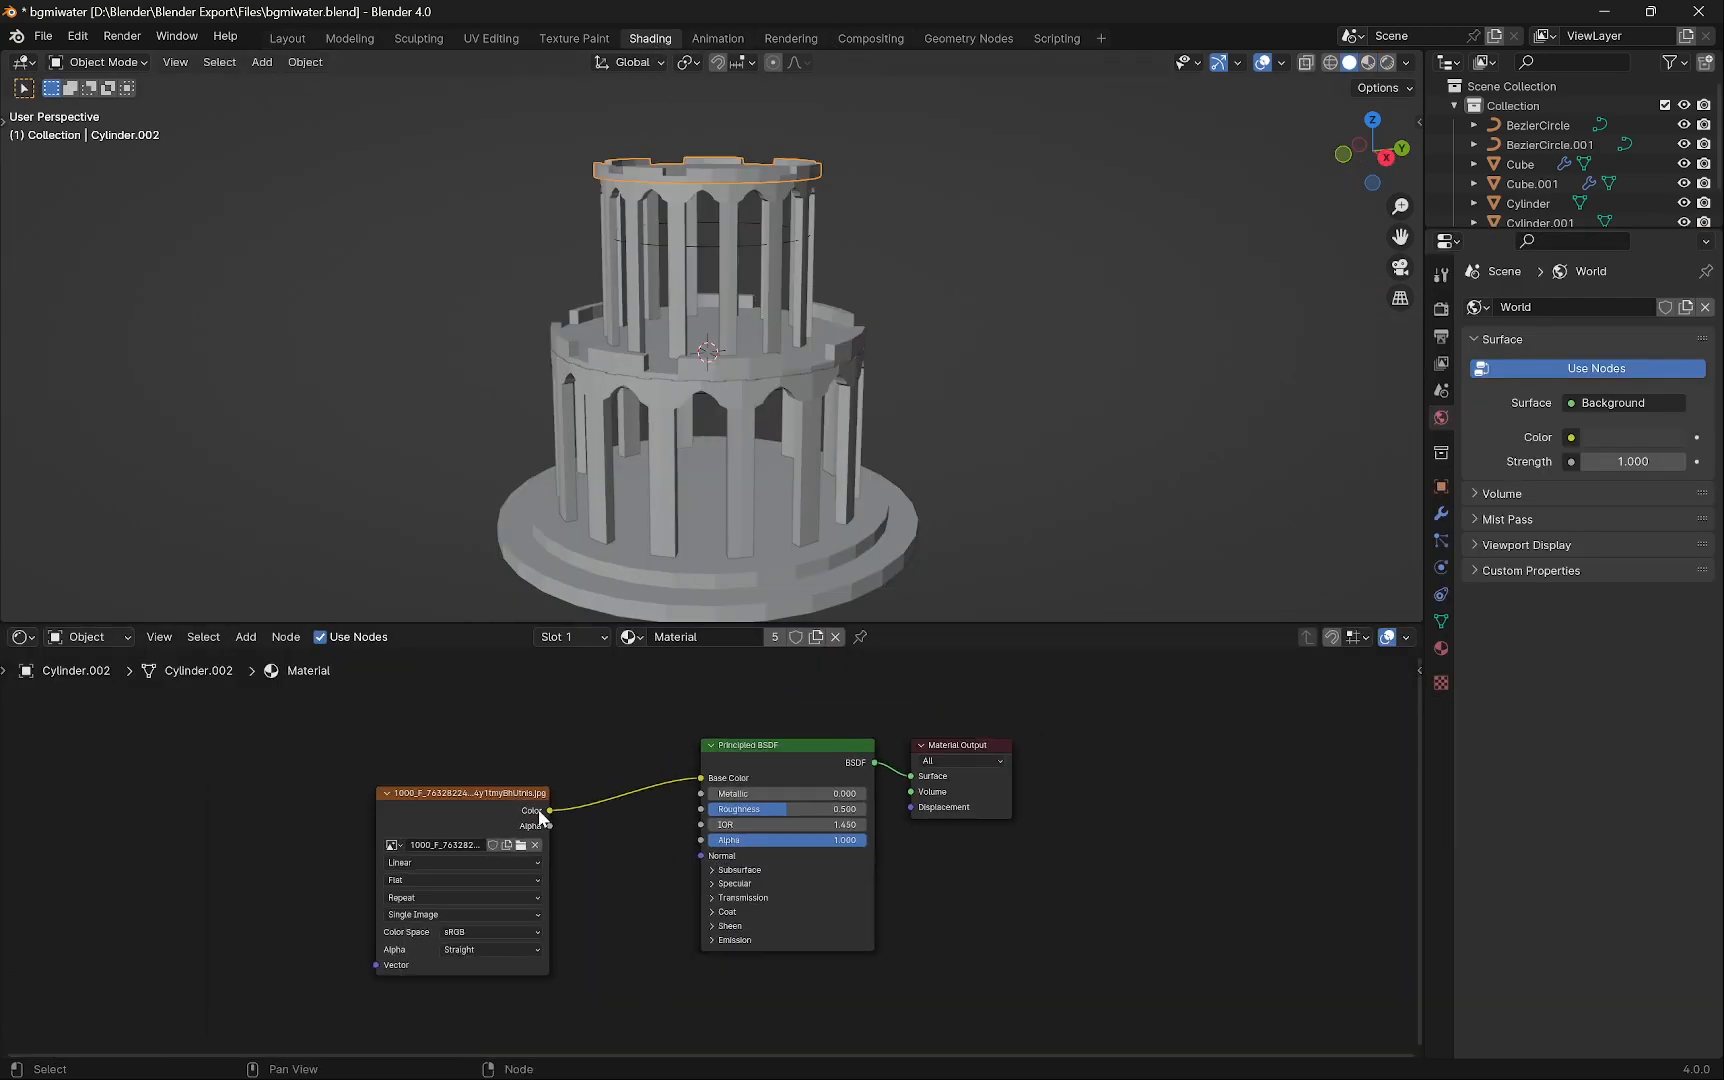
left_click_drag(509, 793, 397, 708)
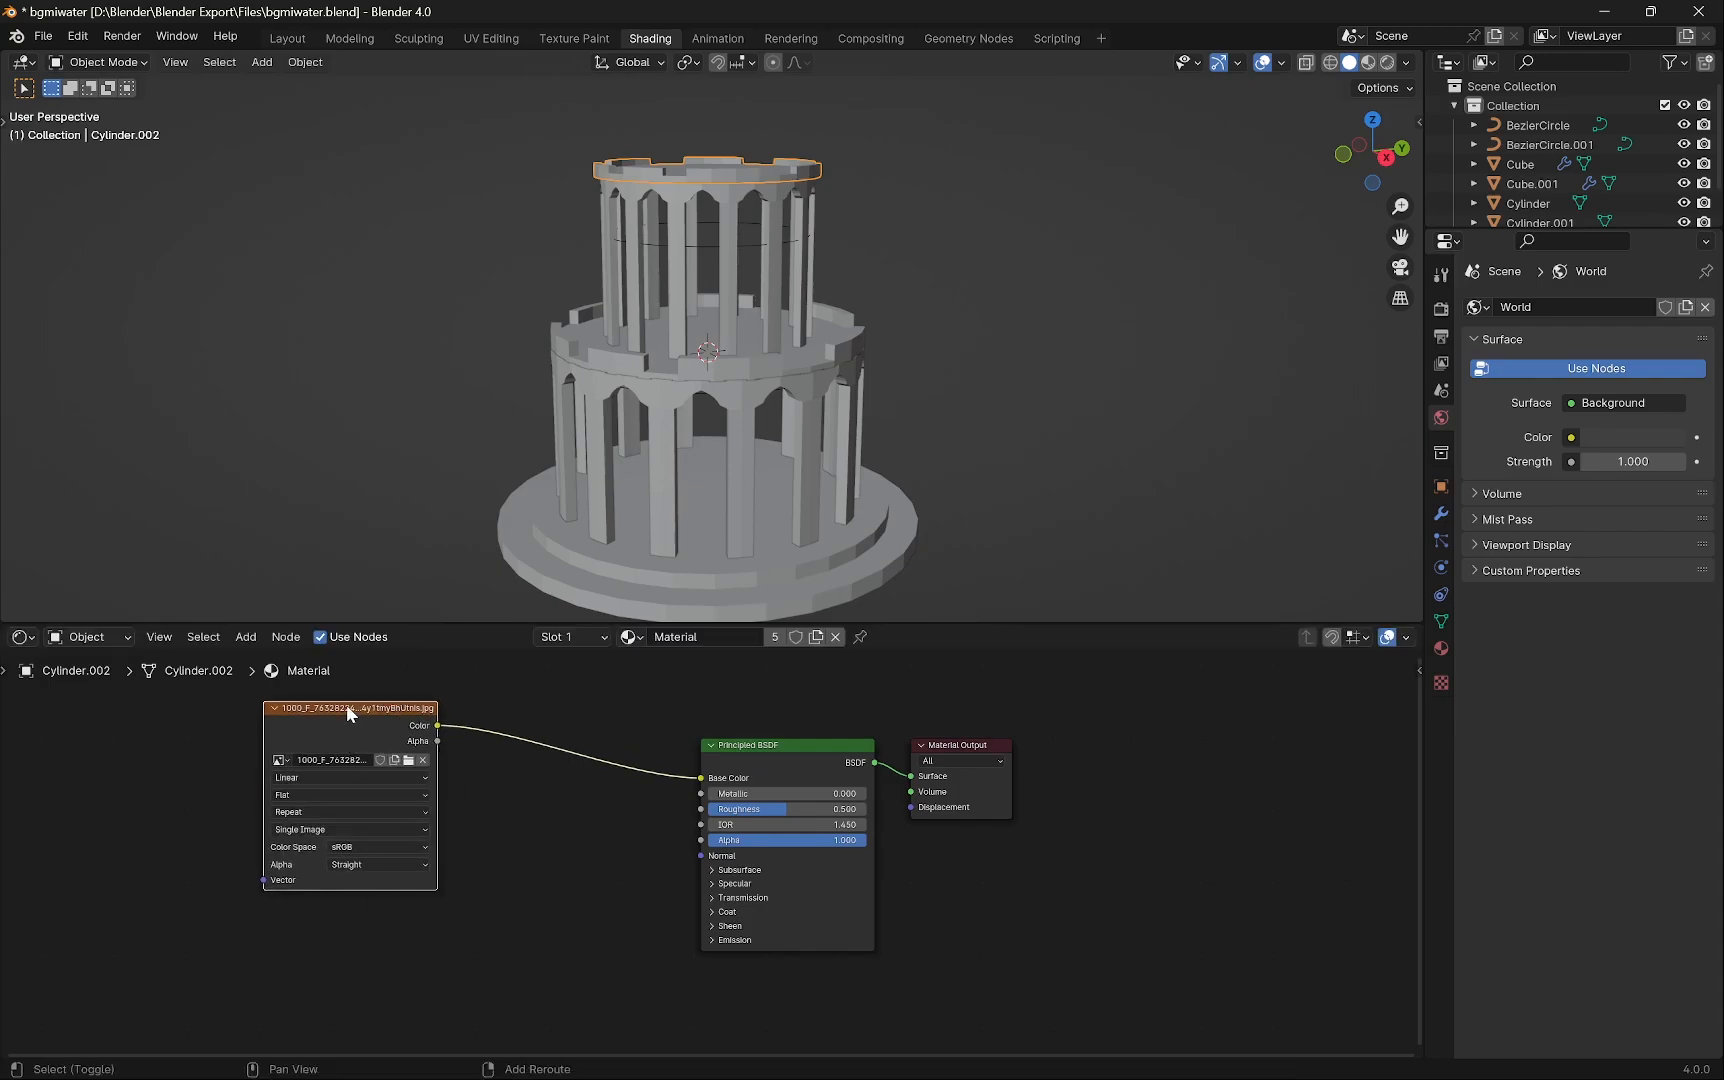
key("shift+d")
left_click(365, 964)
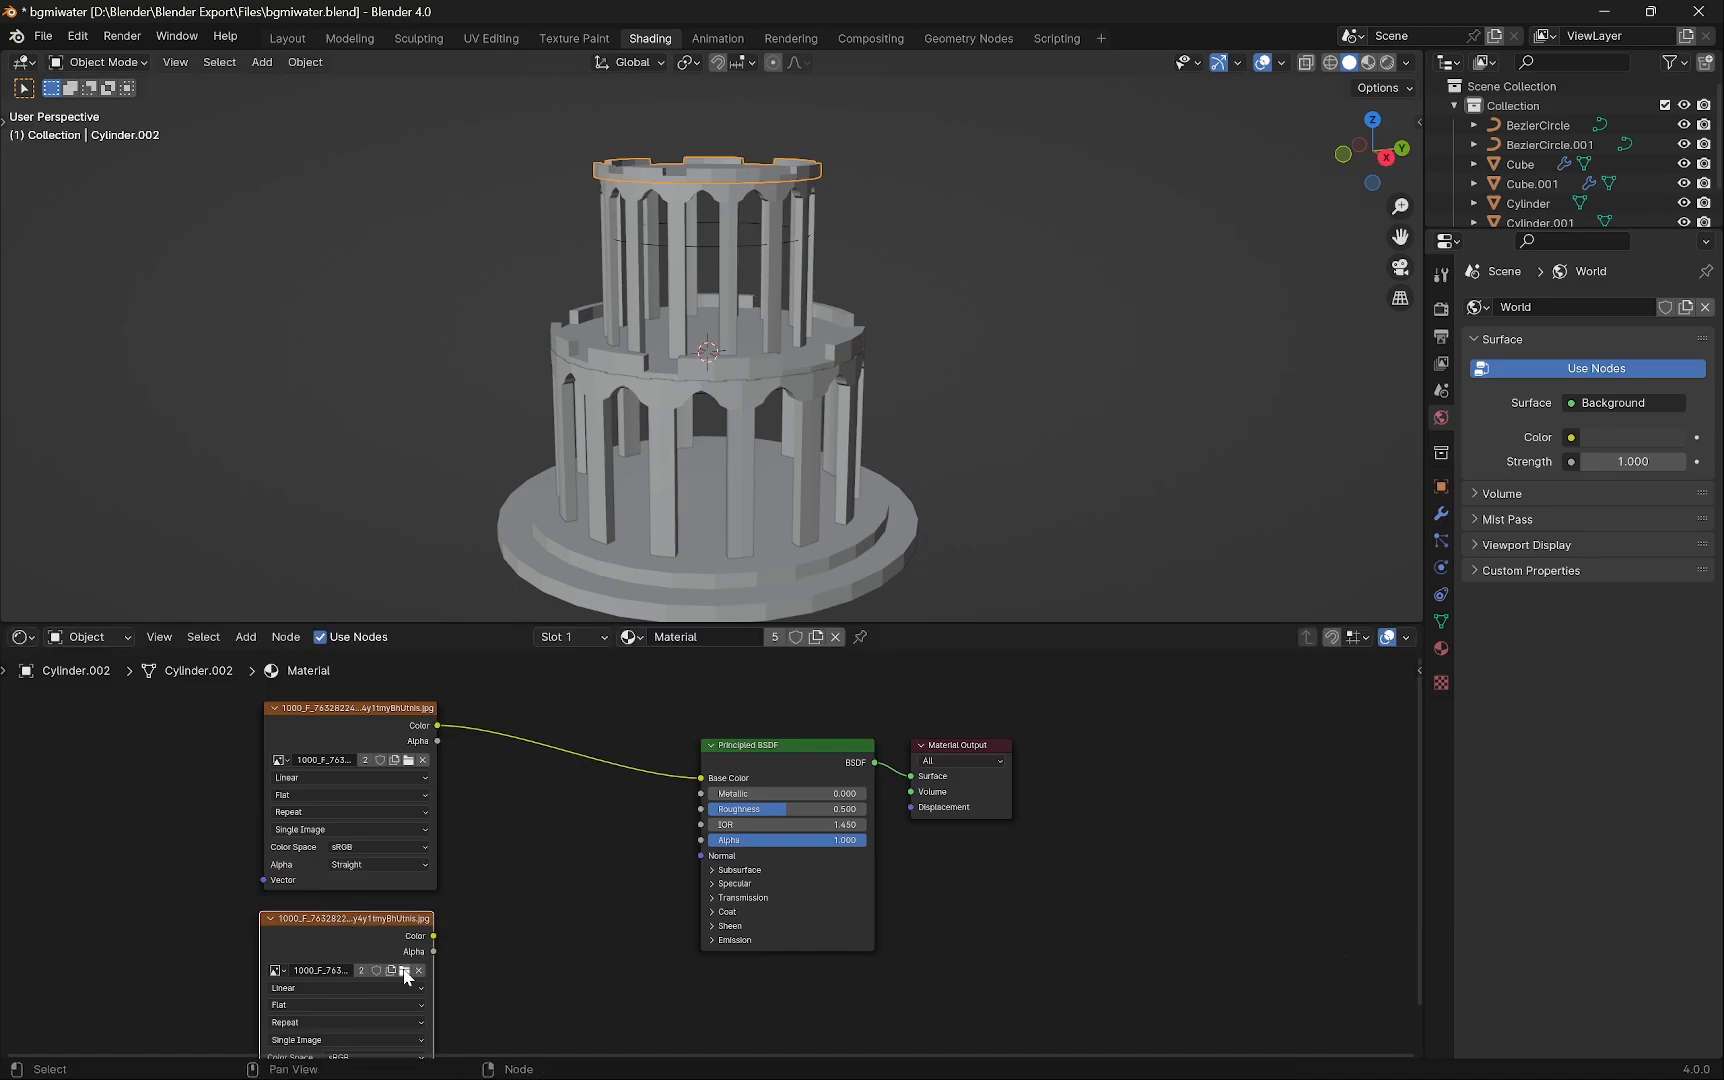
left_click(404, 970)
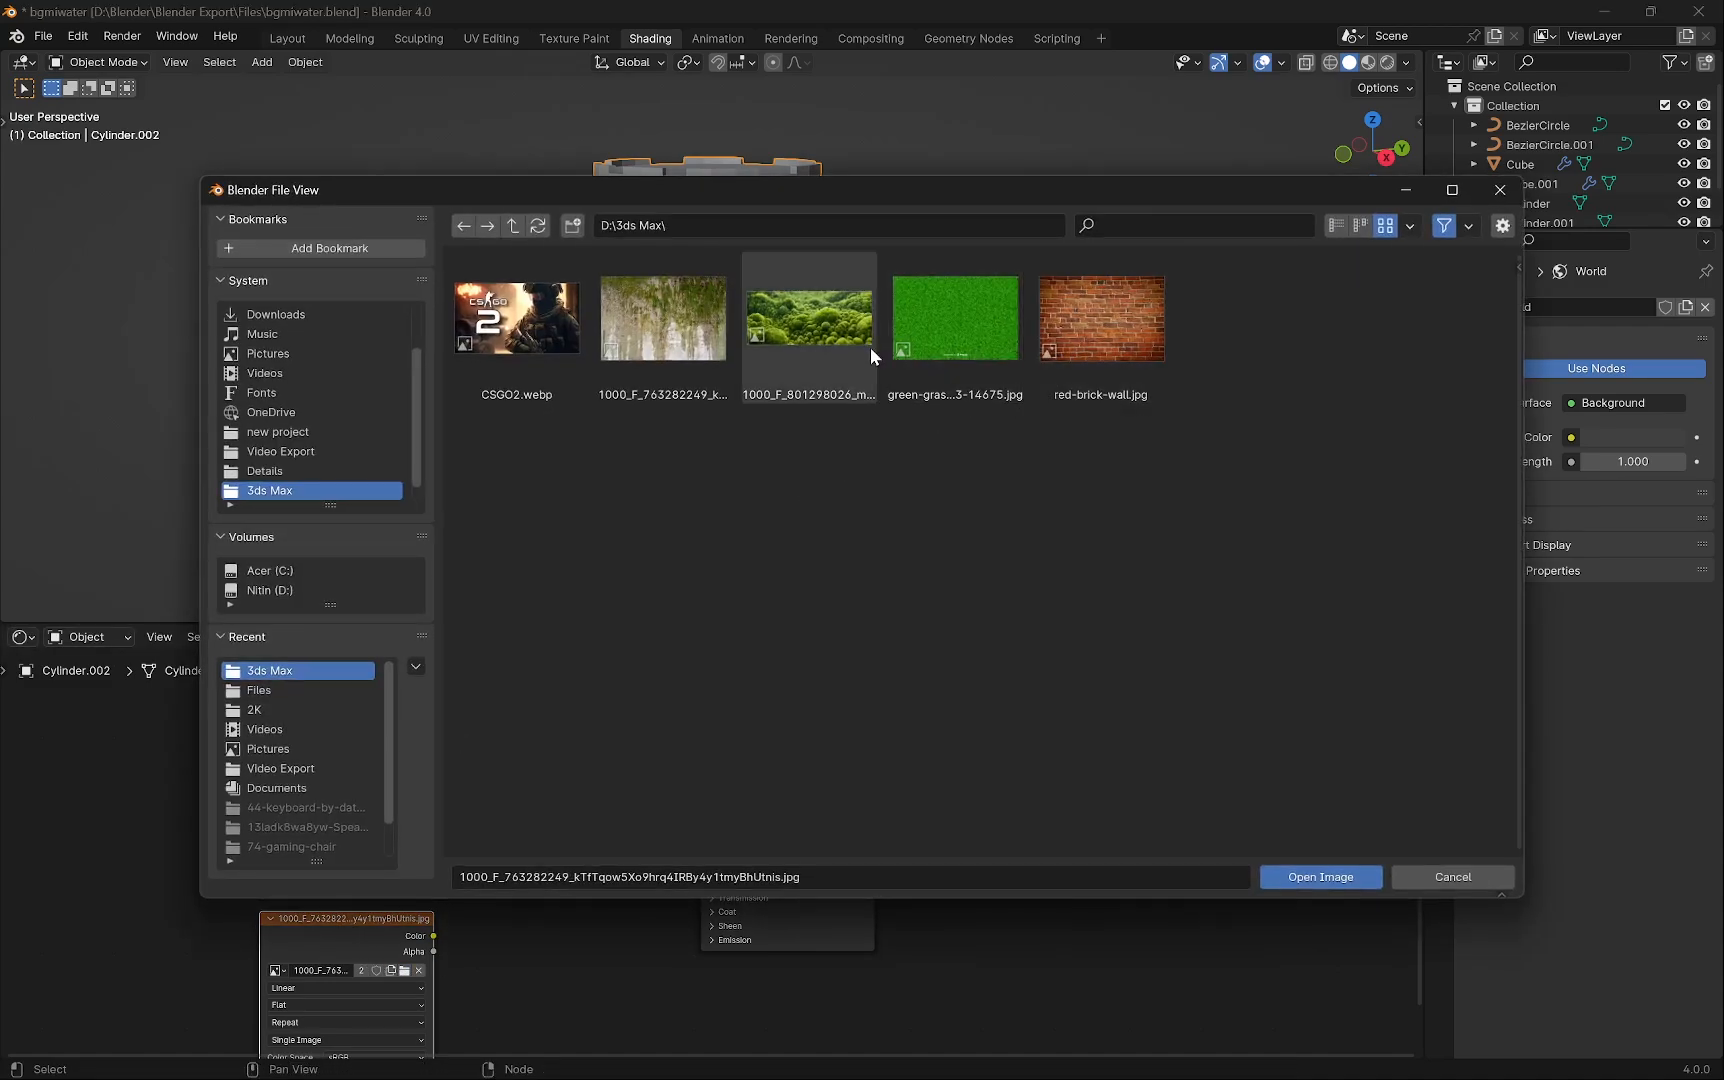
double_click(827, 325)
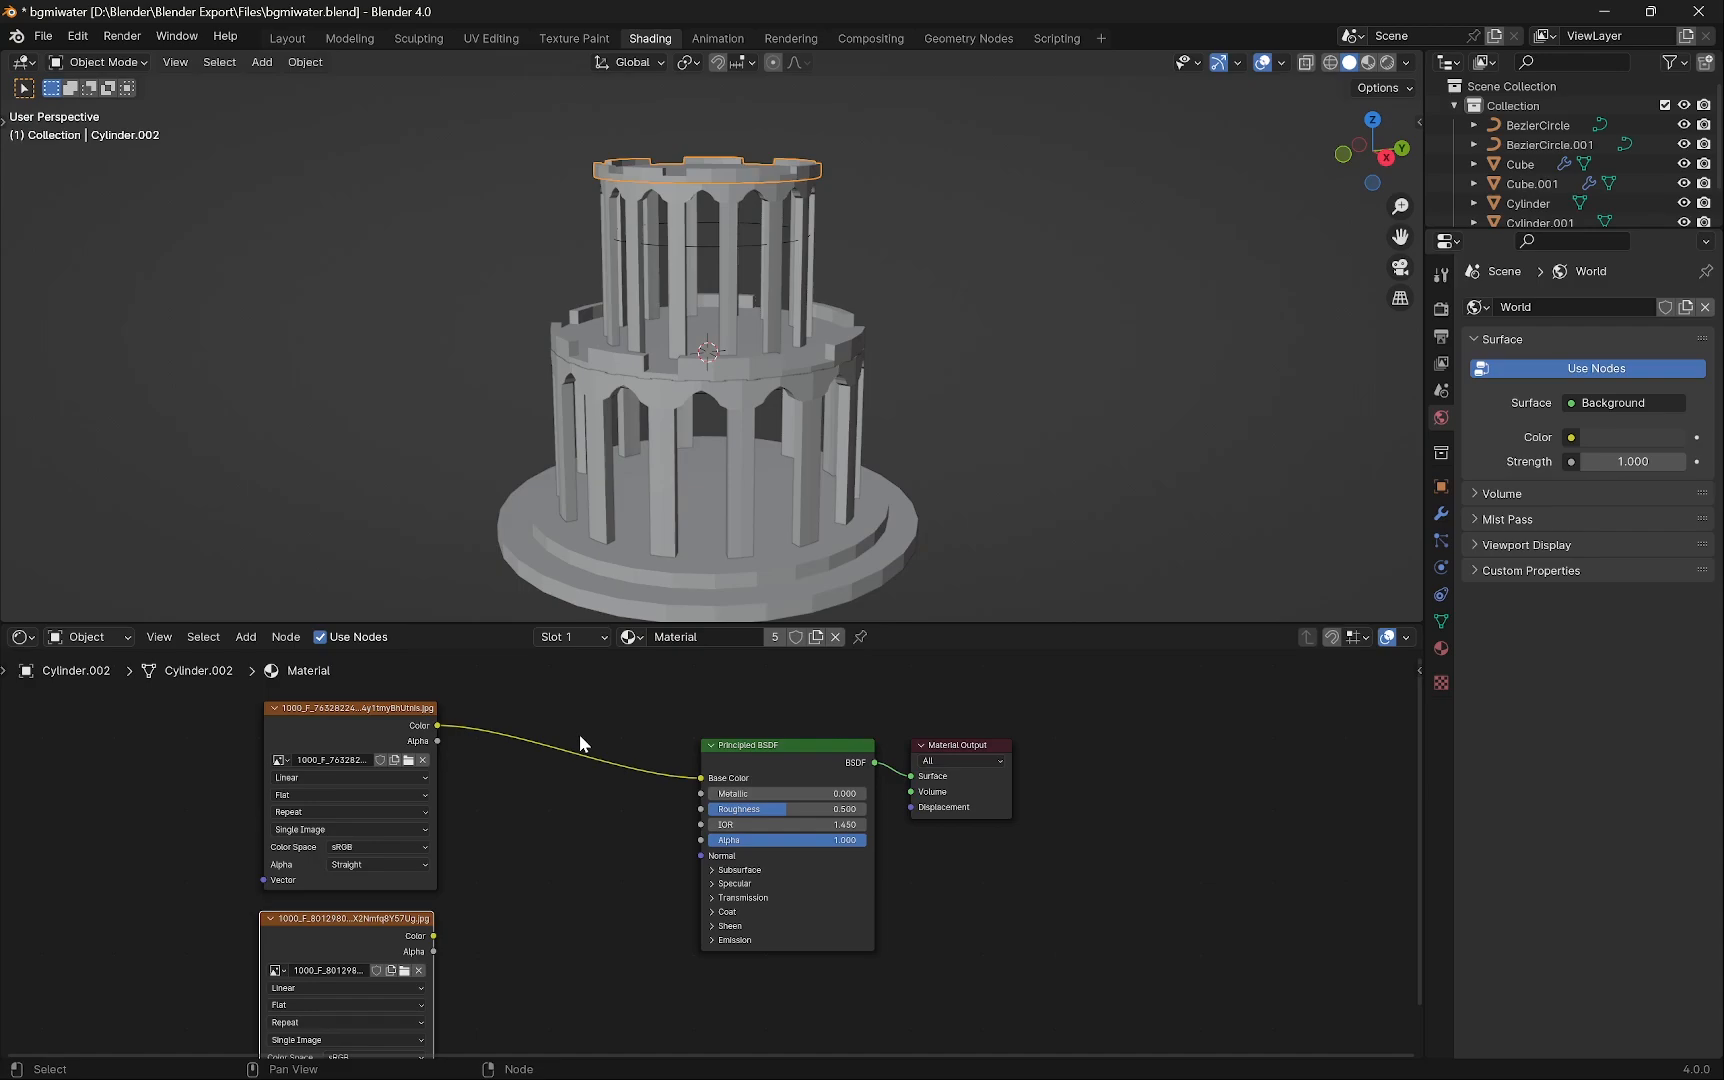
Move the Principled BSDF and Material Output nodes together away from the image textures to make room between them.
left_click(924, 769)
left_click_drag(827, 686, 948, 757)
left_click(950, 757)
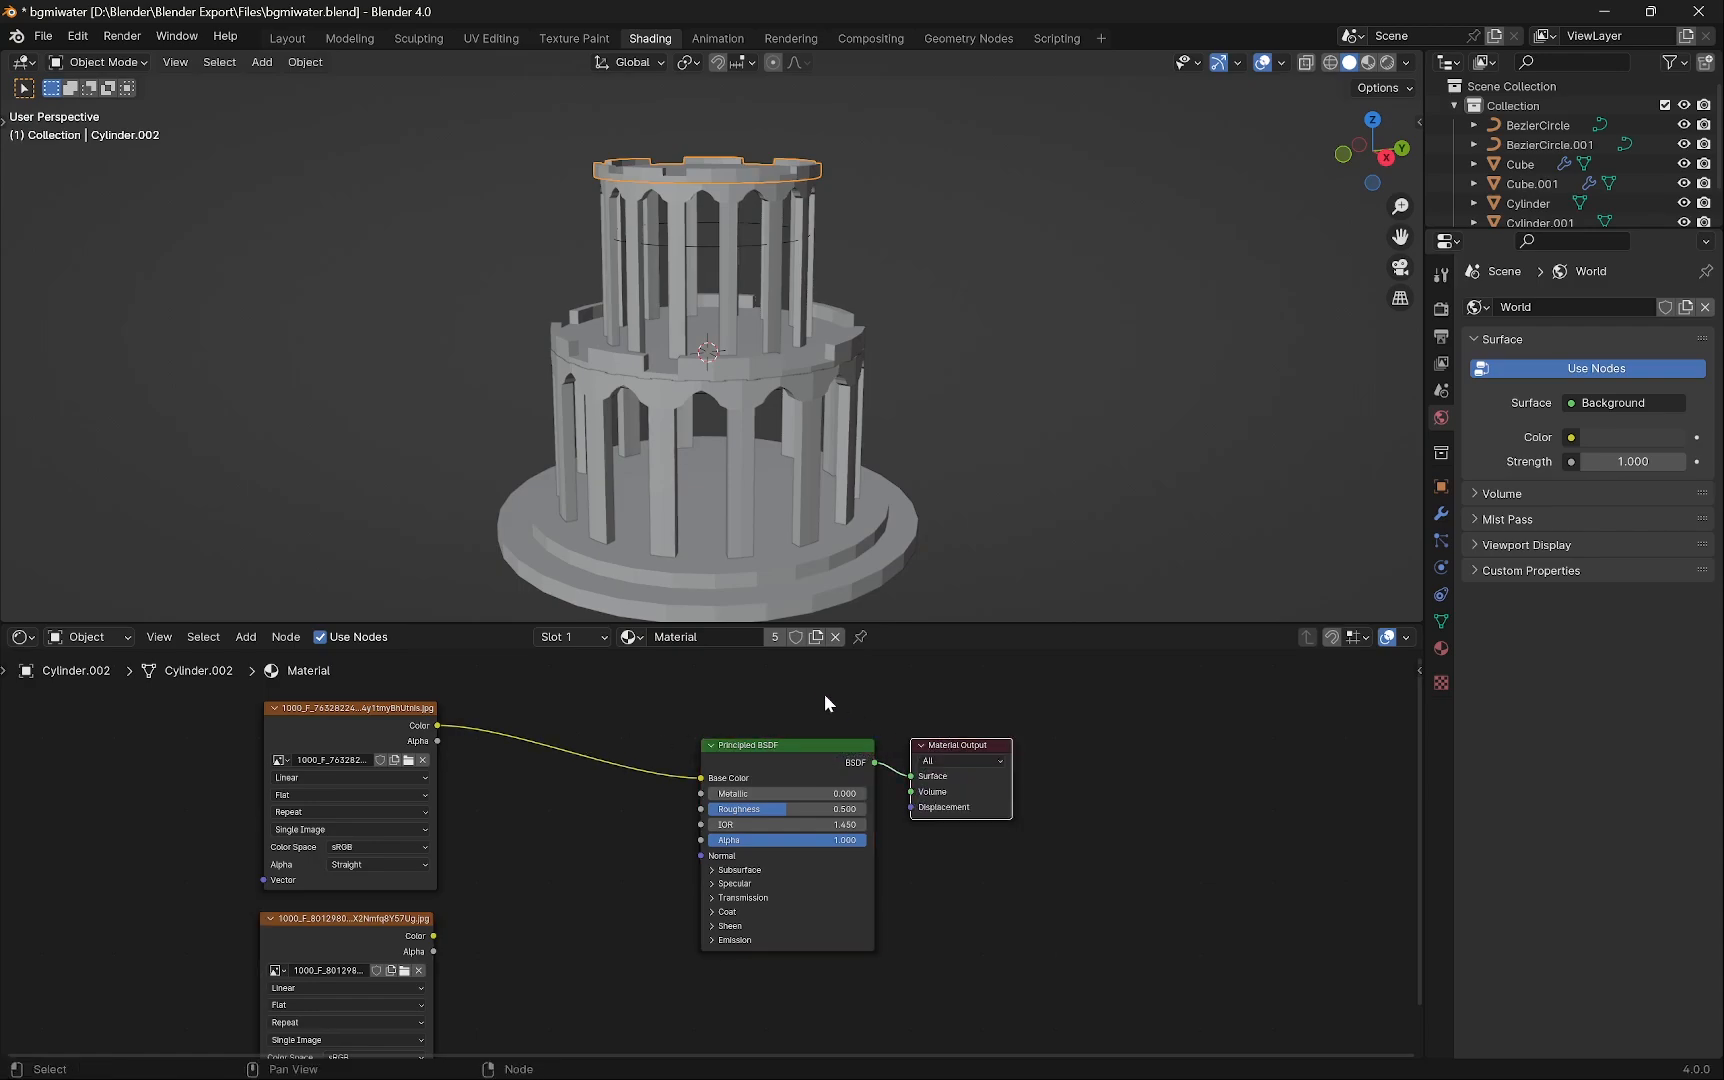
left_click_drag(815, 691, 1003, 838)
left_click_drag(860, 750, 1010, 708)
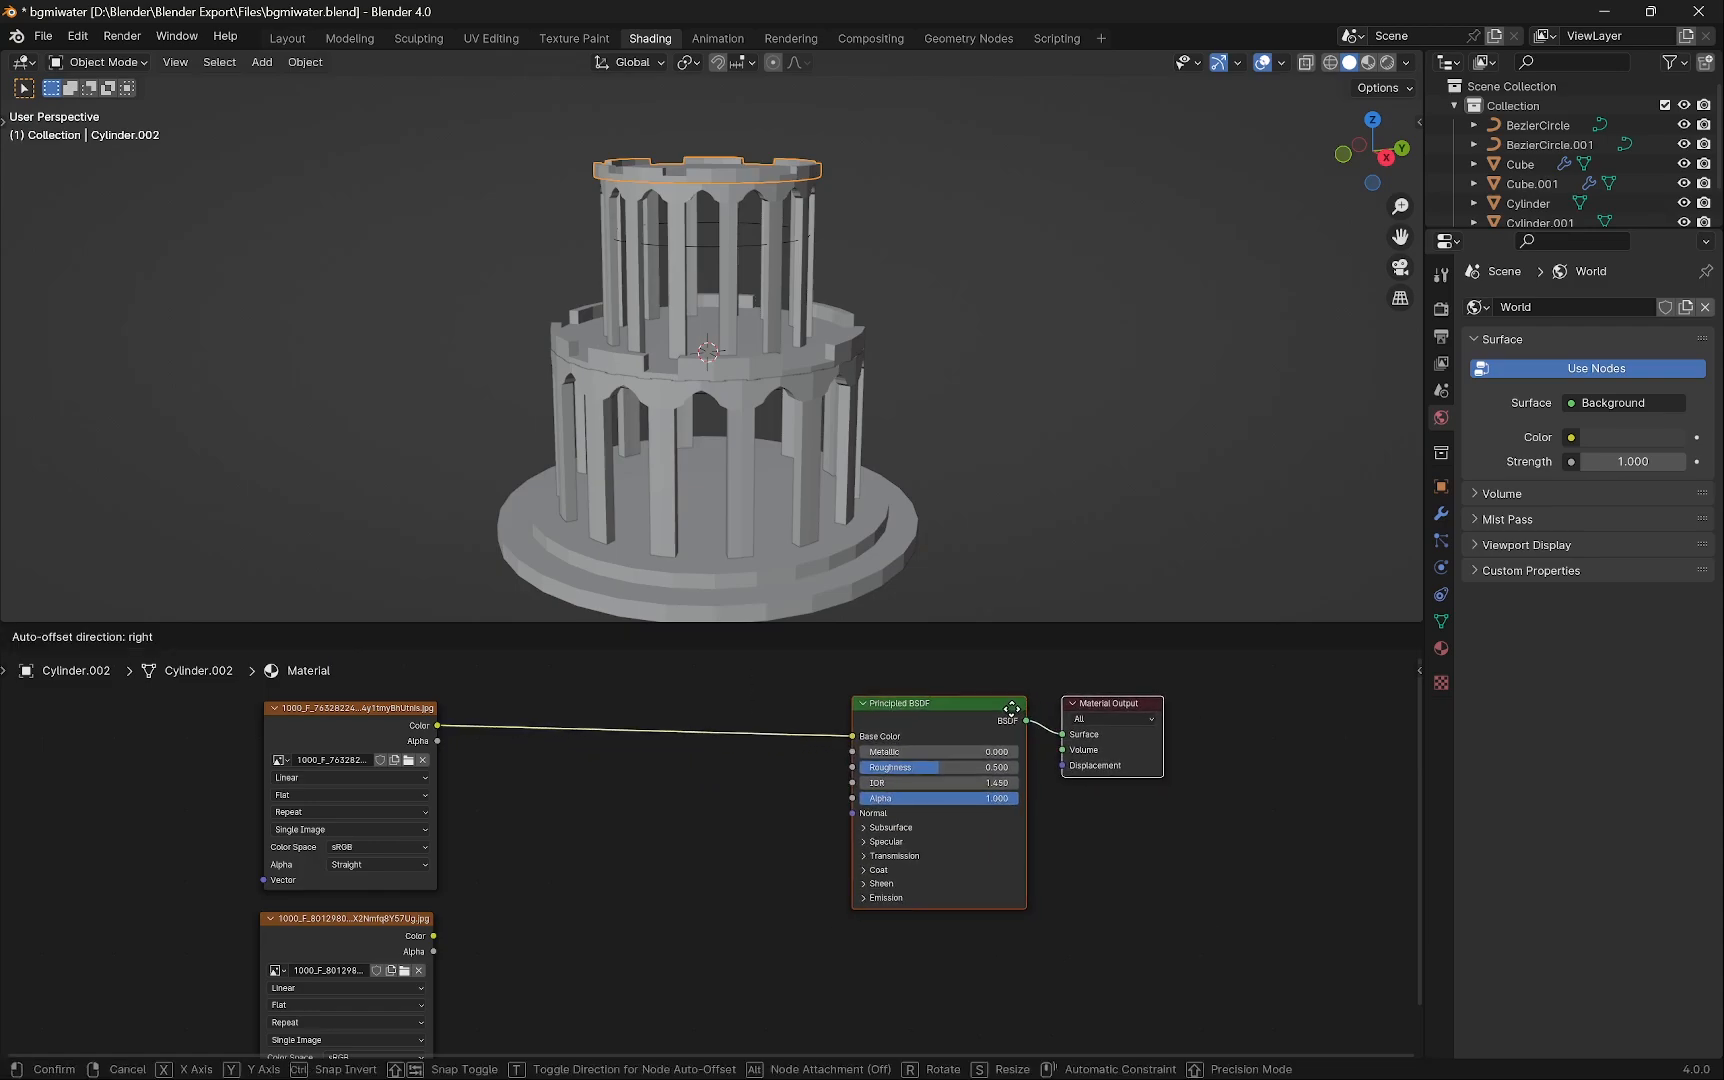
Insert a Mix Color node between the mossy wall texture and Base Color, and connect the foliage texture's Color to input B.
key("shift+a")
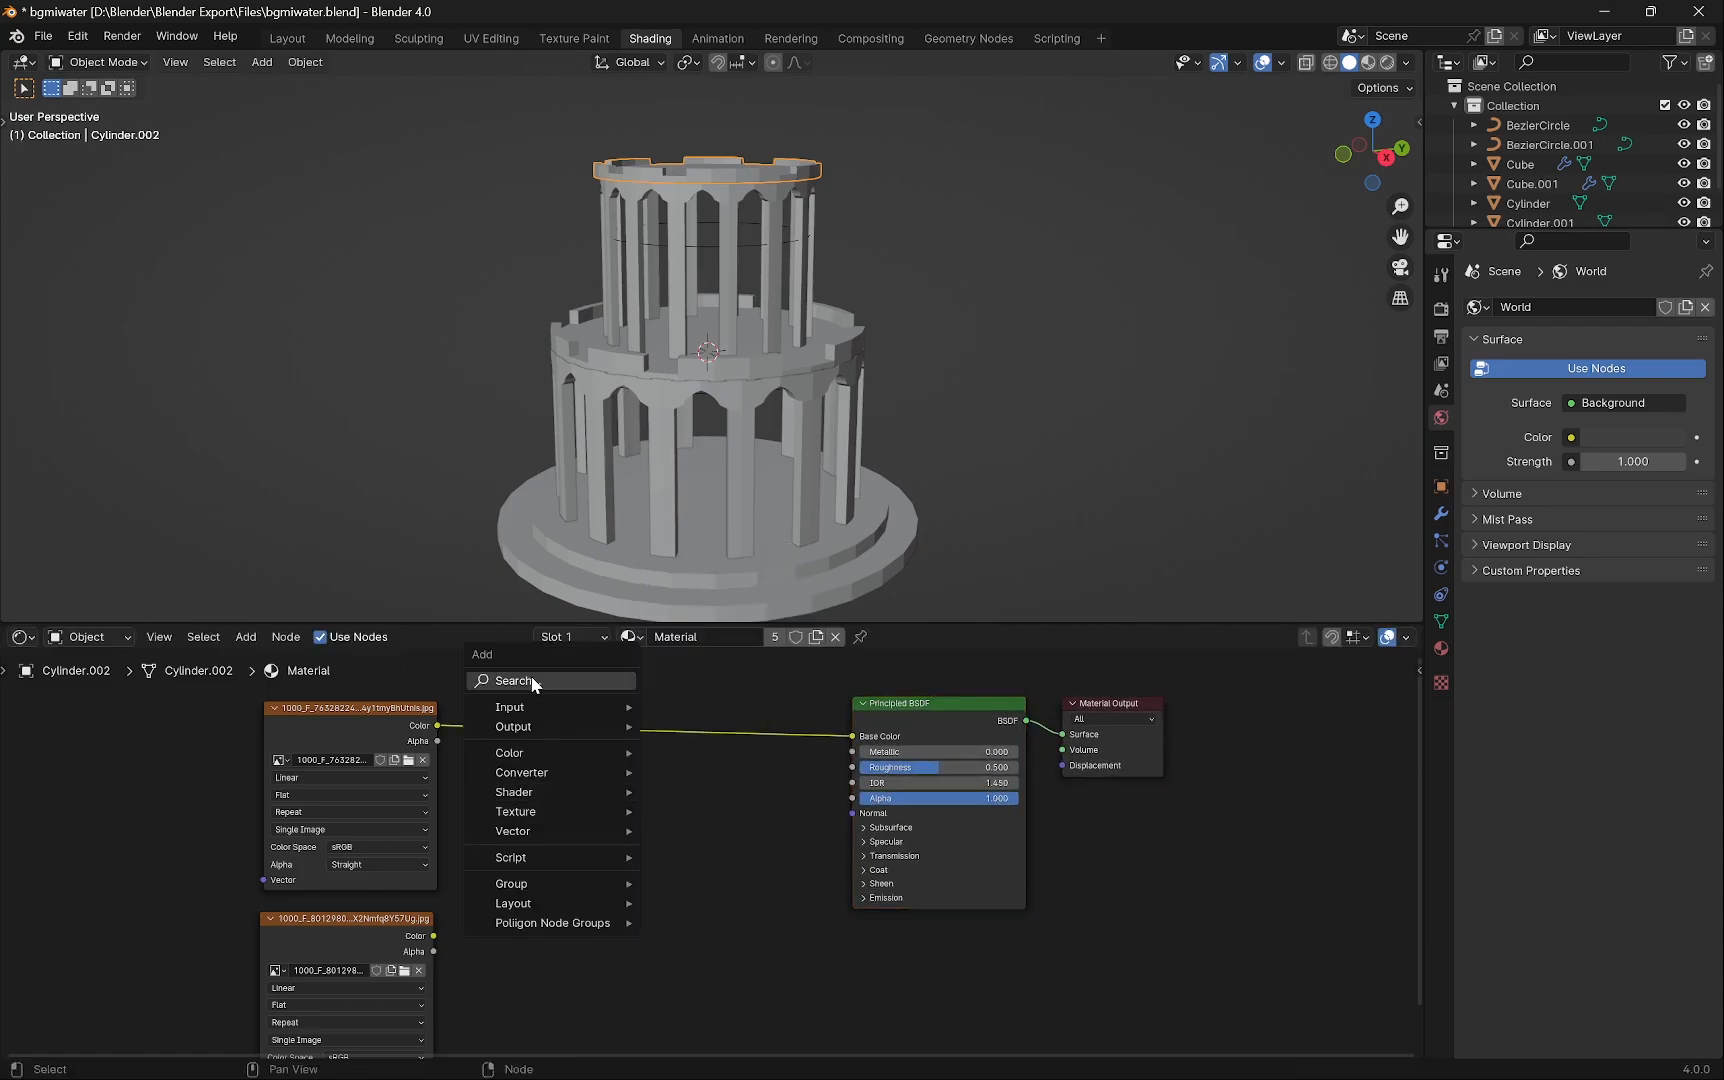
mouse_move(527, 756)
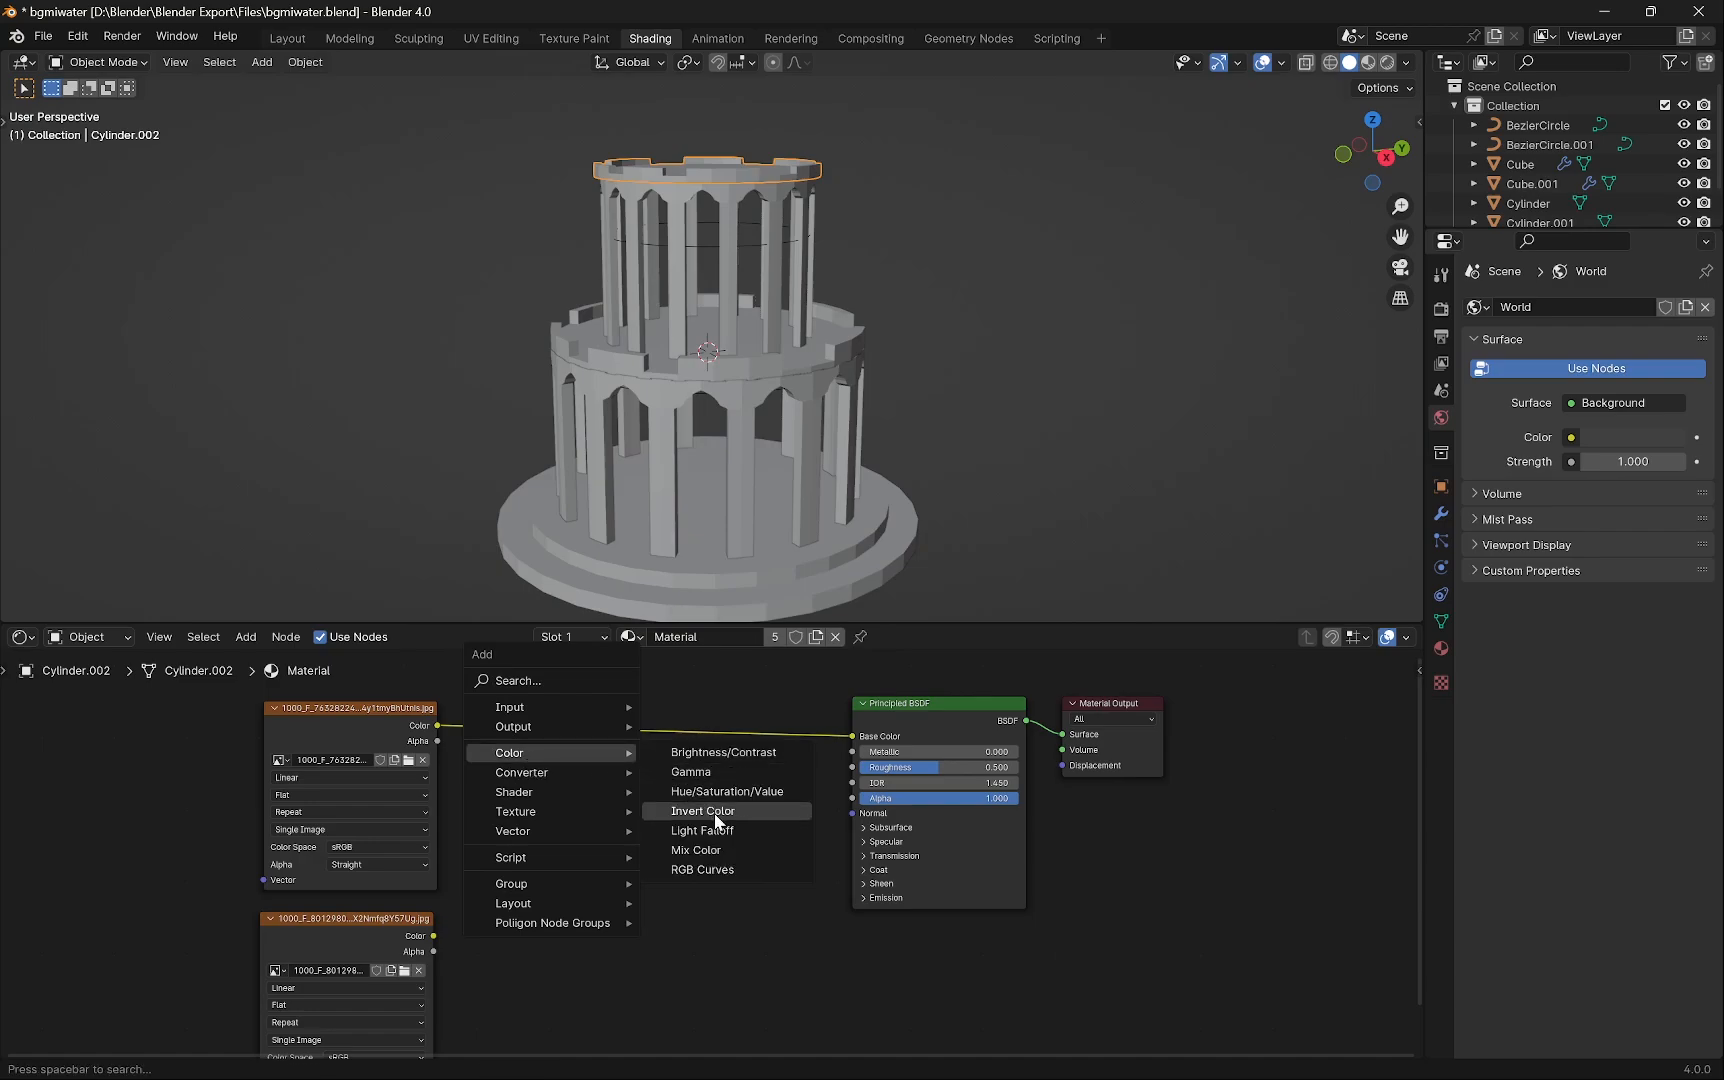
left_click(711, 848)
left_click(620, 716)
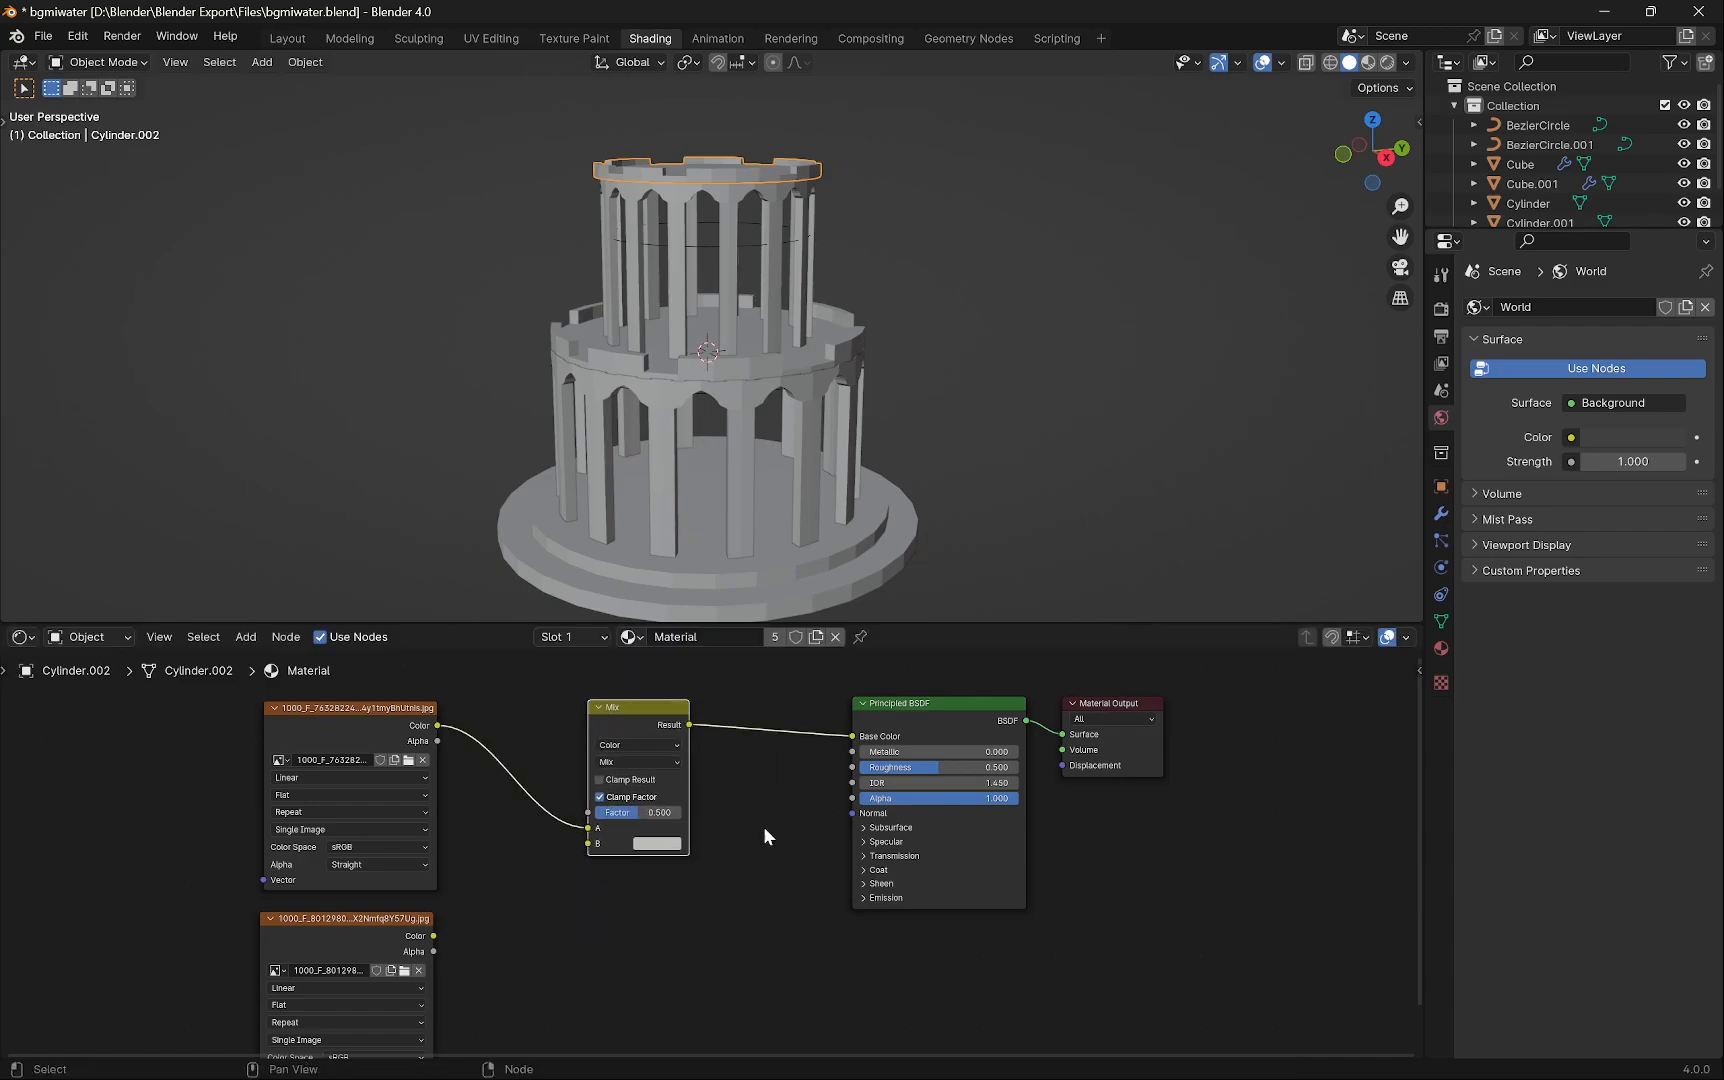
left_click_drag(436, 938, 588, 844)
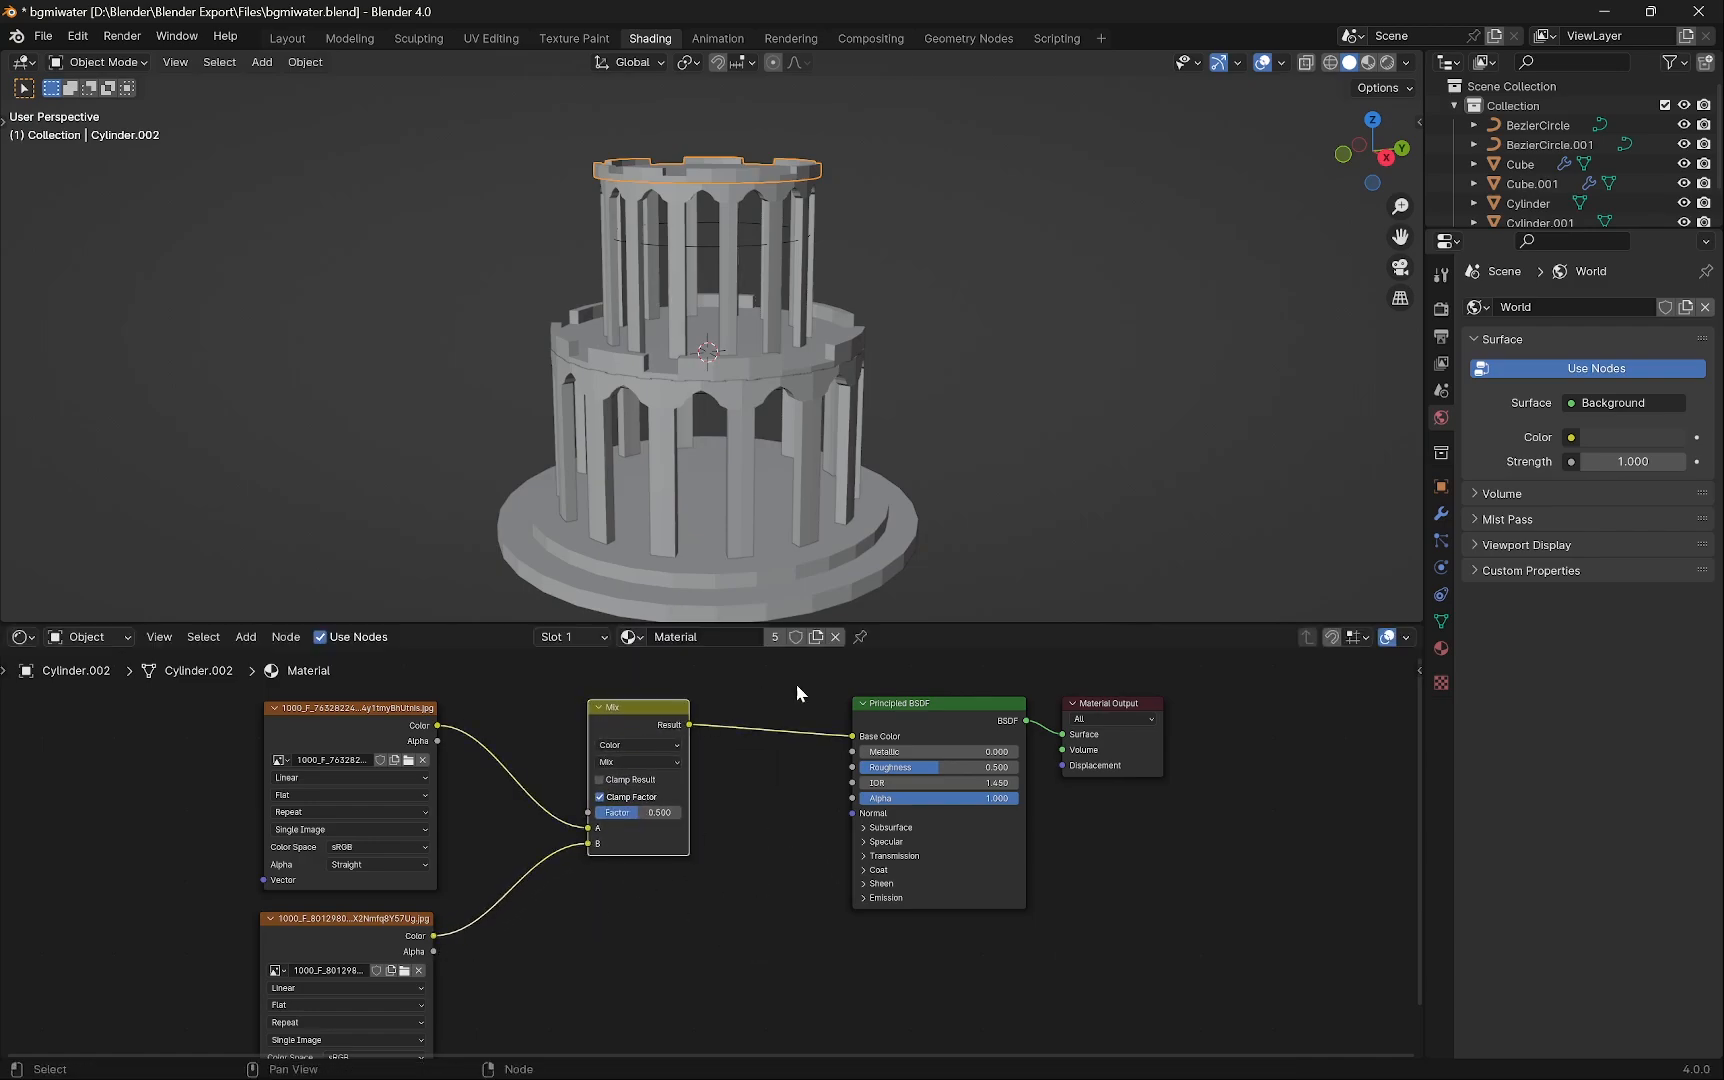
Show the model in Material Preview shading and examine the blended wall and foliage texture on the columns, arches and parapet.
left_click(1368, 62)
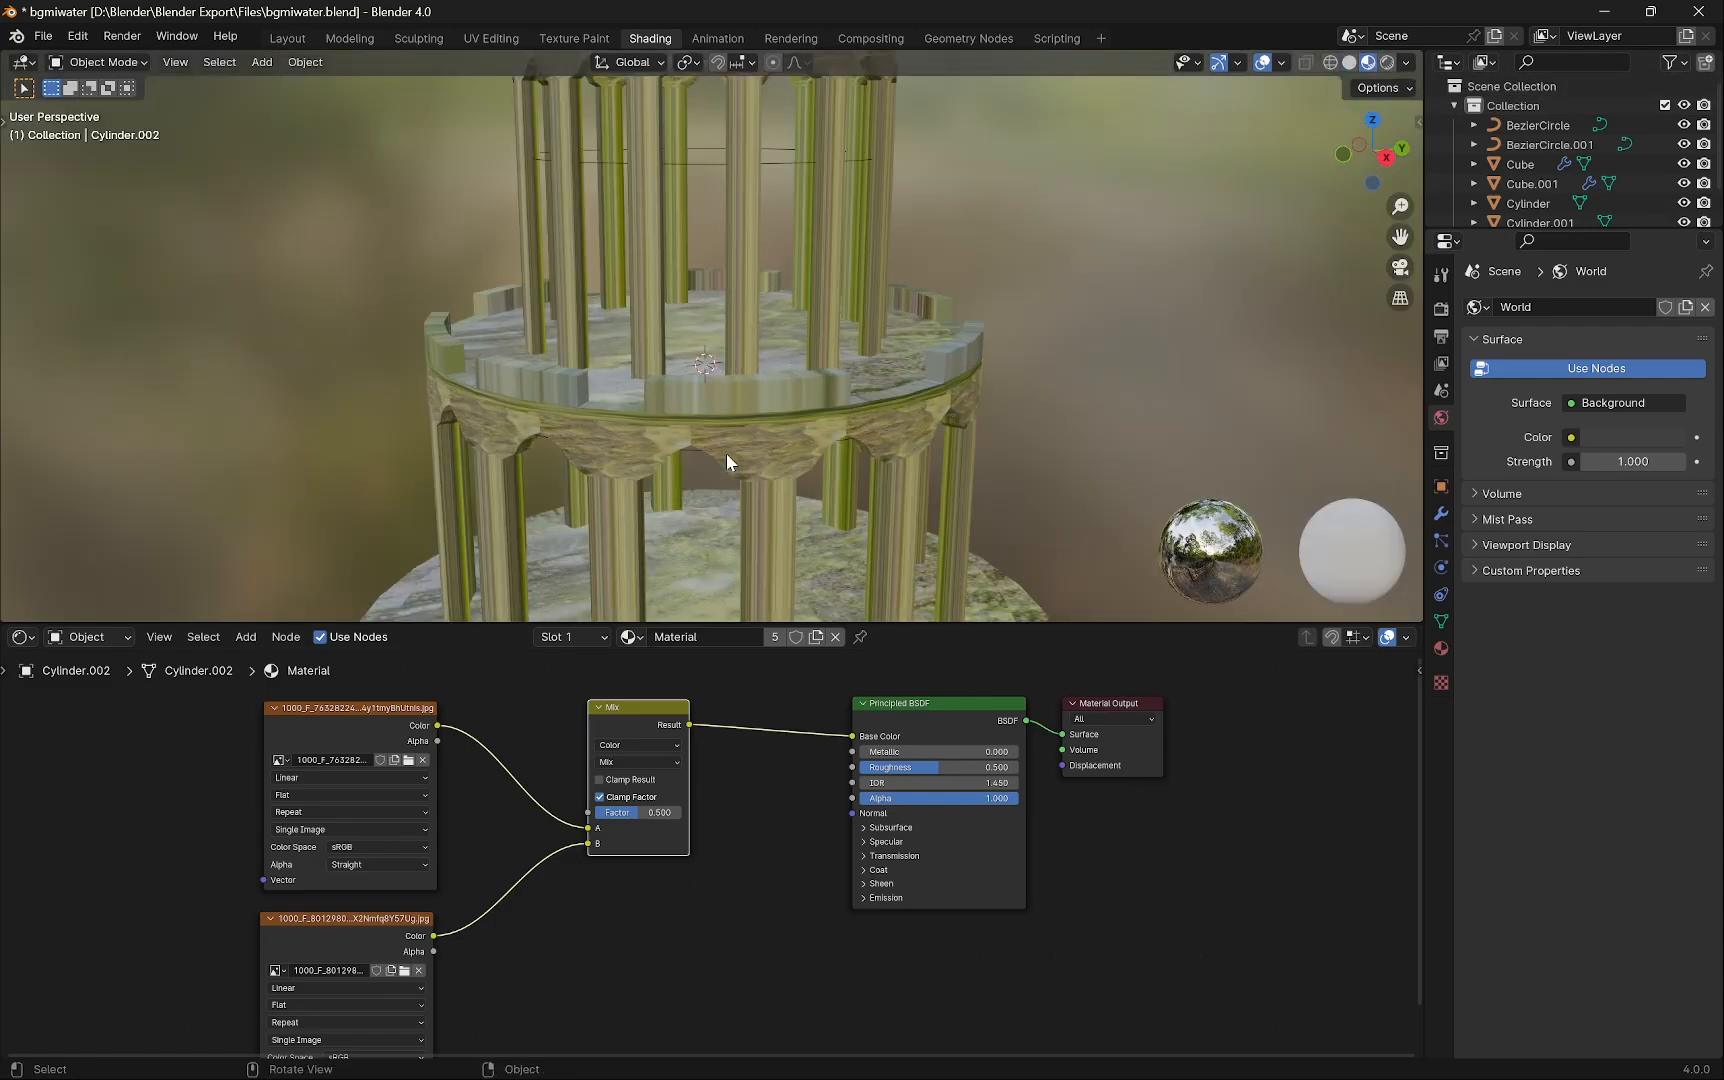
scroll(772, 458, "up", 4)
middle_click_drag(772, 458, 857, 470)
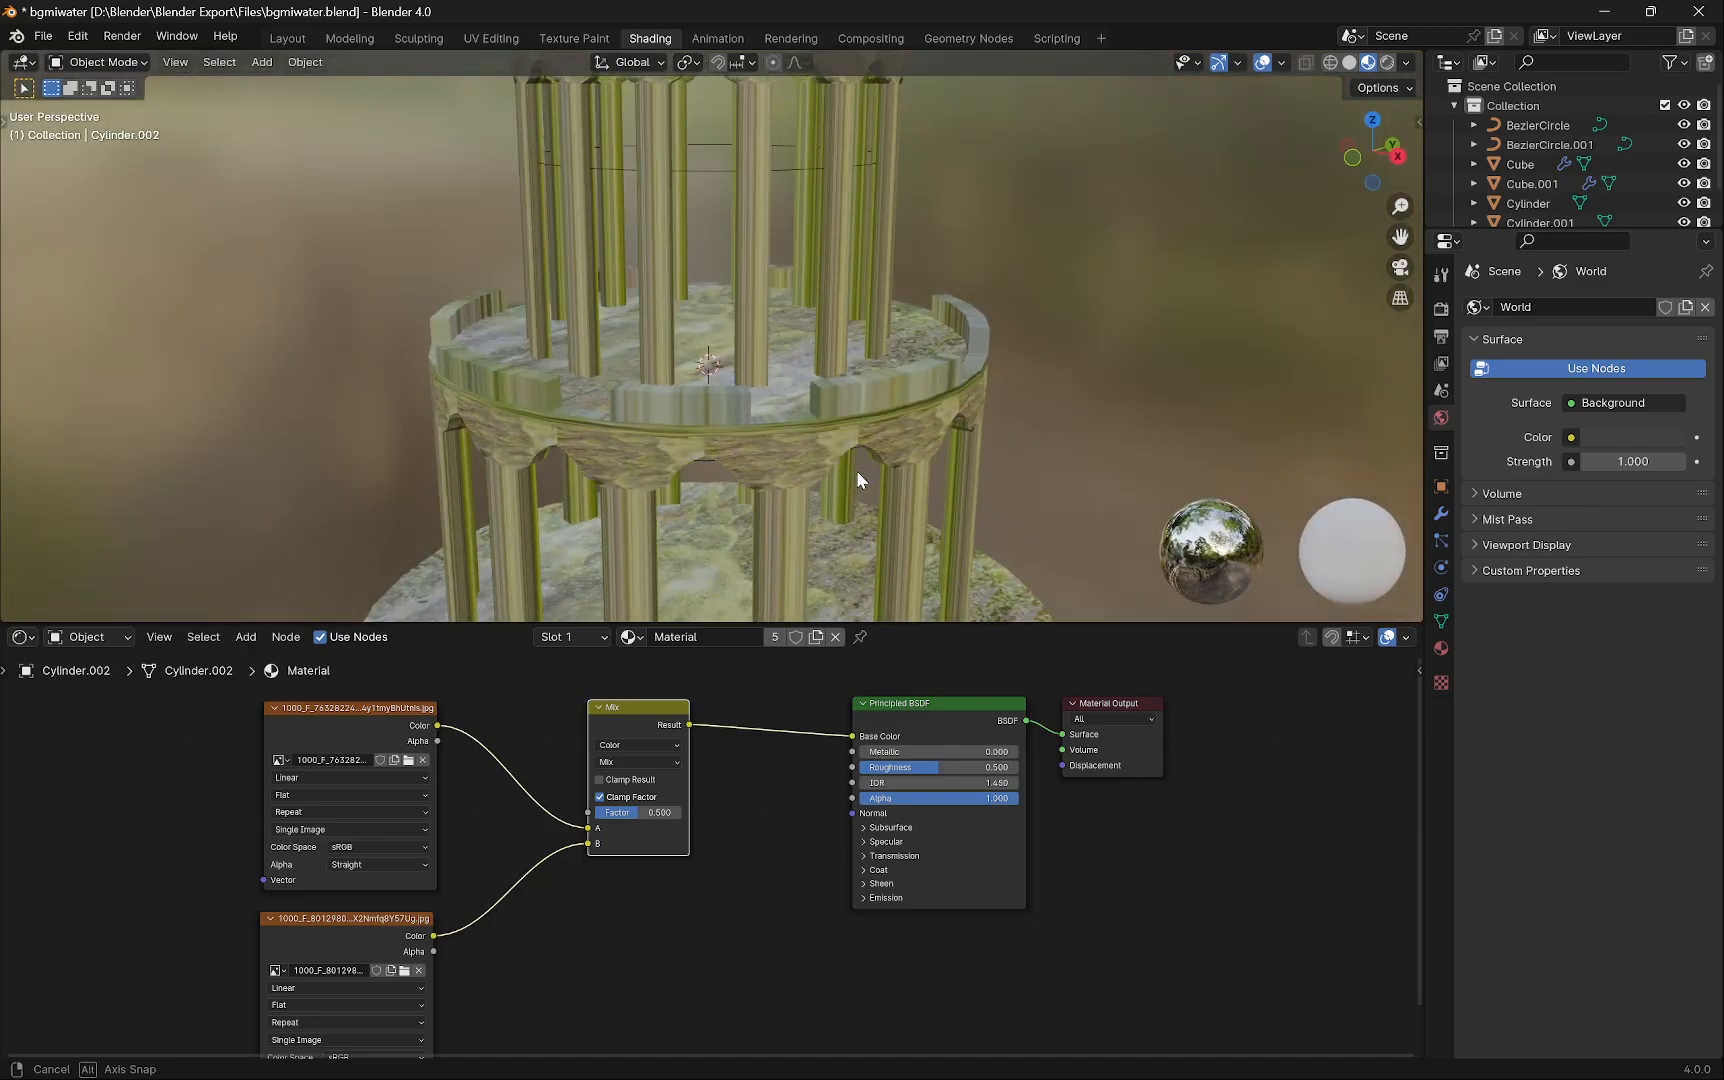
scroll(857, 470, "down", 5)
scroll(854, 450, "up", 2)
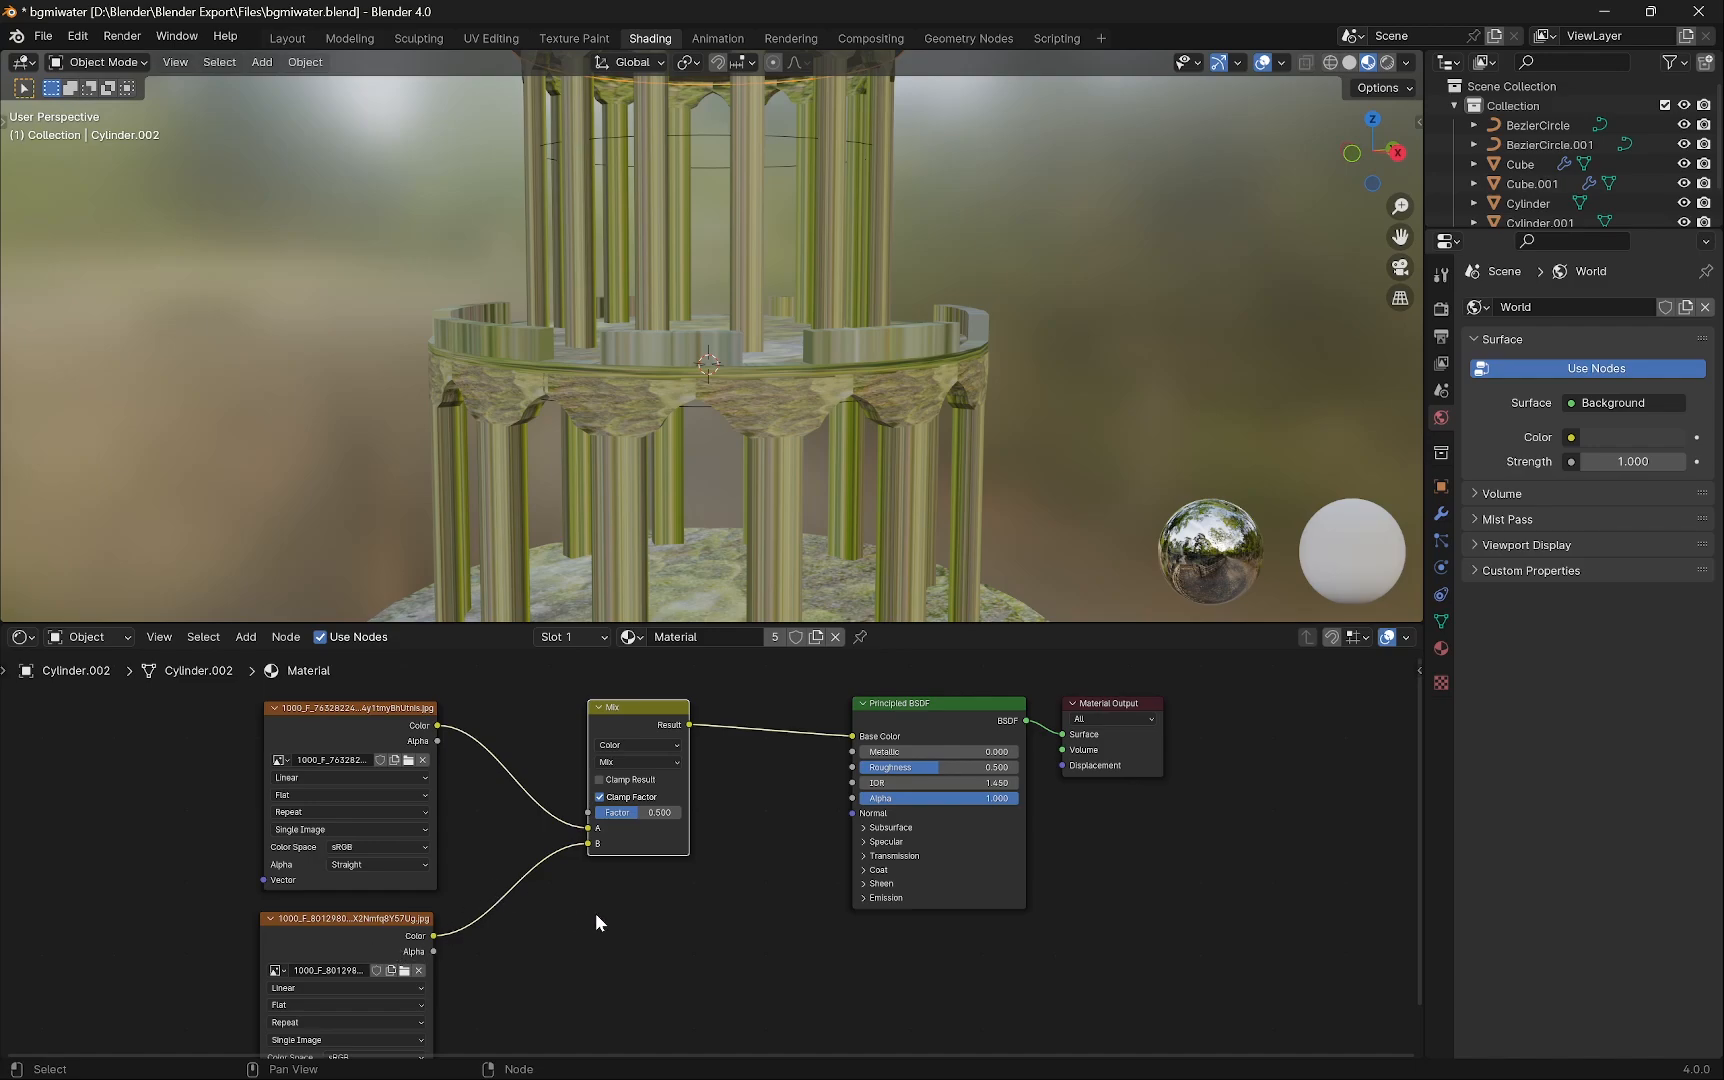
scroll(599, 913, "down", 2)
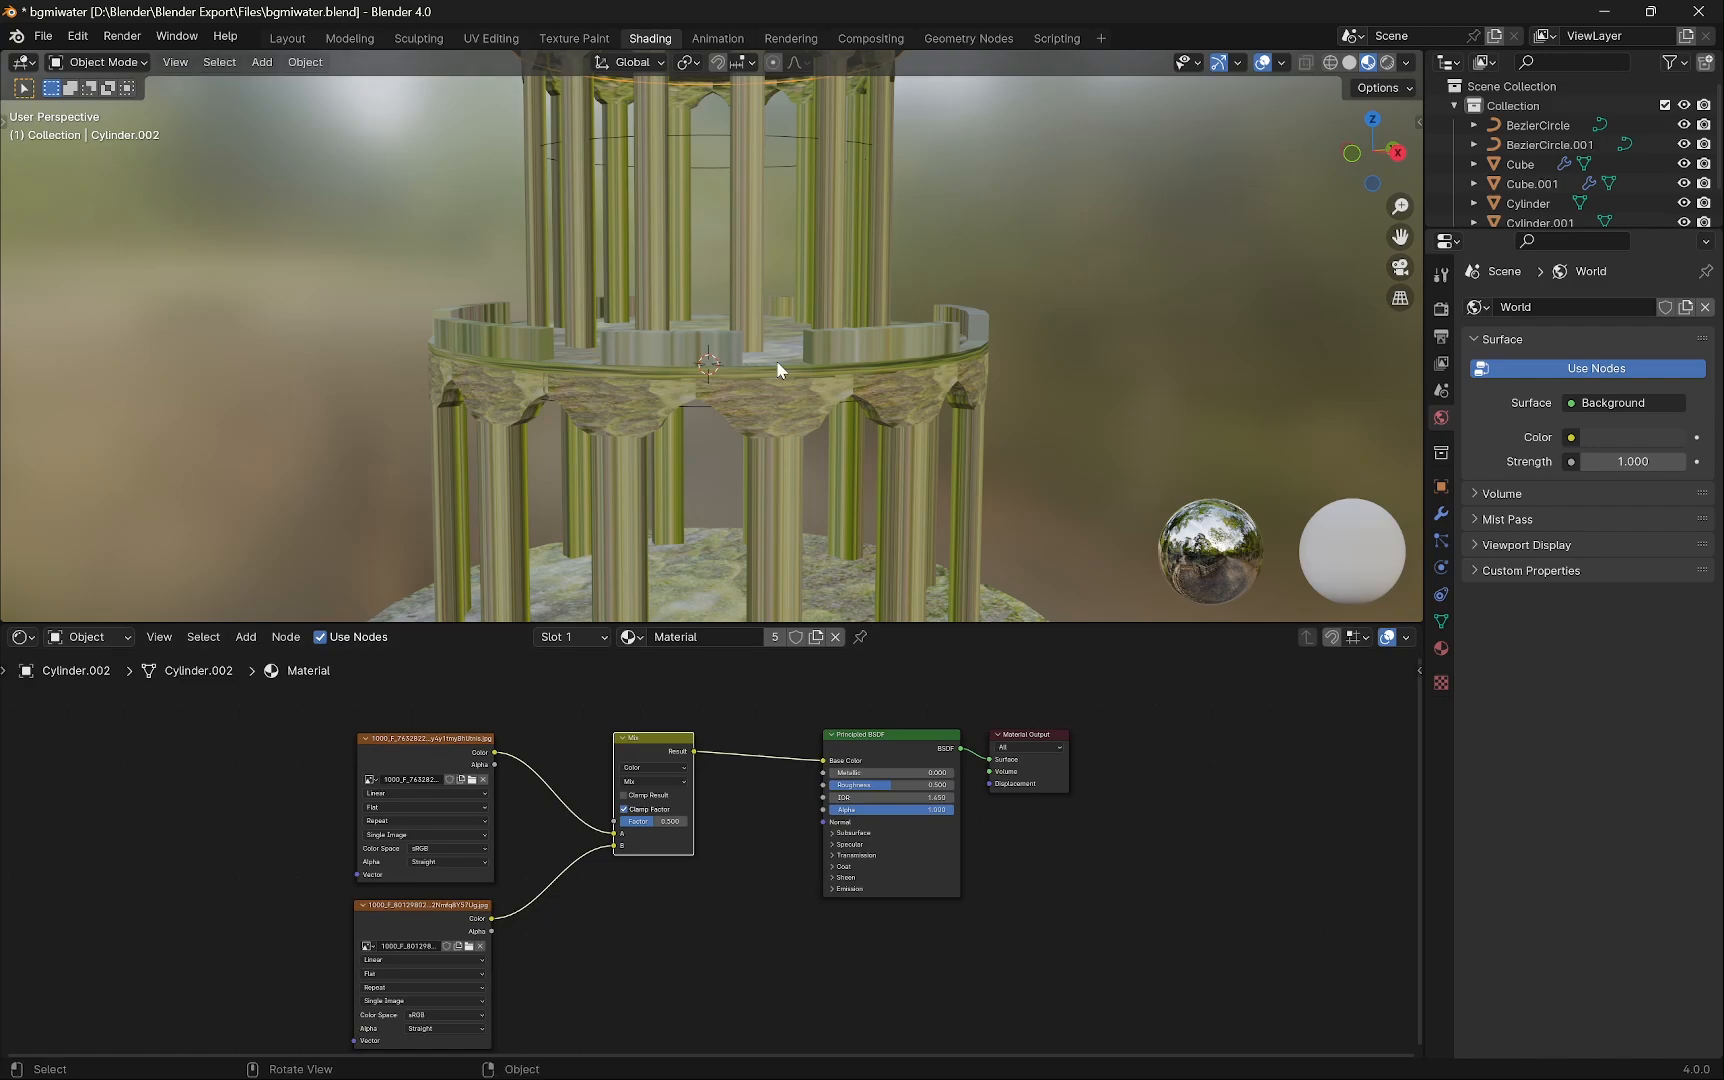
scroll(776, 362, "down", 5)
scroll(780, 373, "up", 5)
mouse_move(780, 373)
middle_mouse_down()
mouse_move(805, 427)
mouse_move(857, 447)
mouse_move(783, 397)
middle_mouse_up()
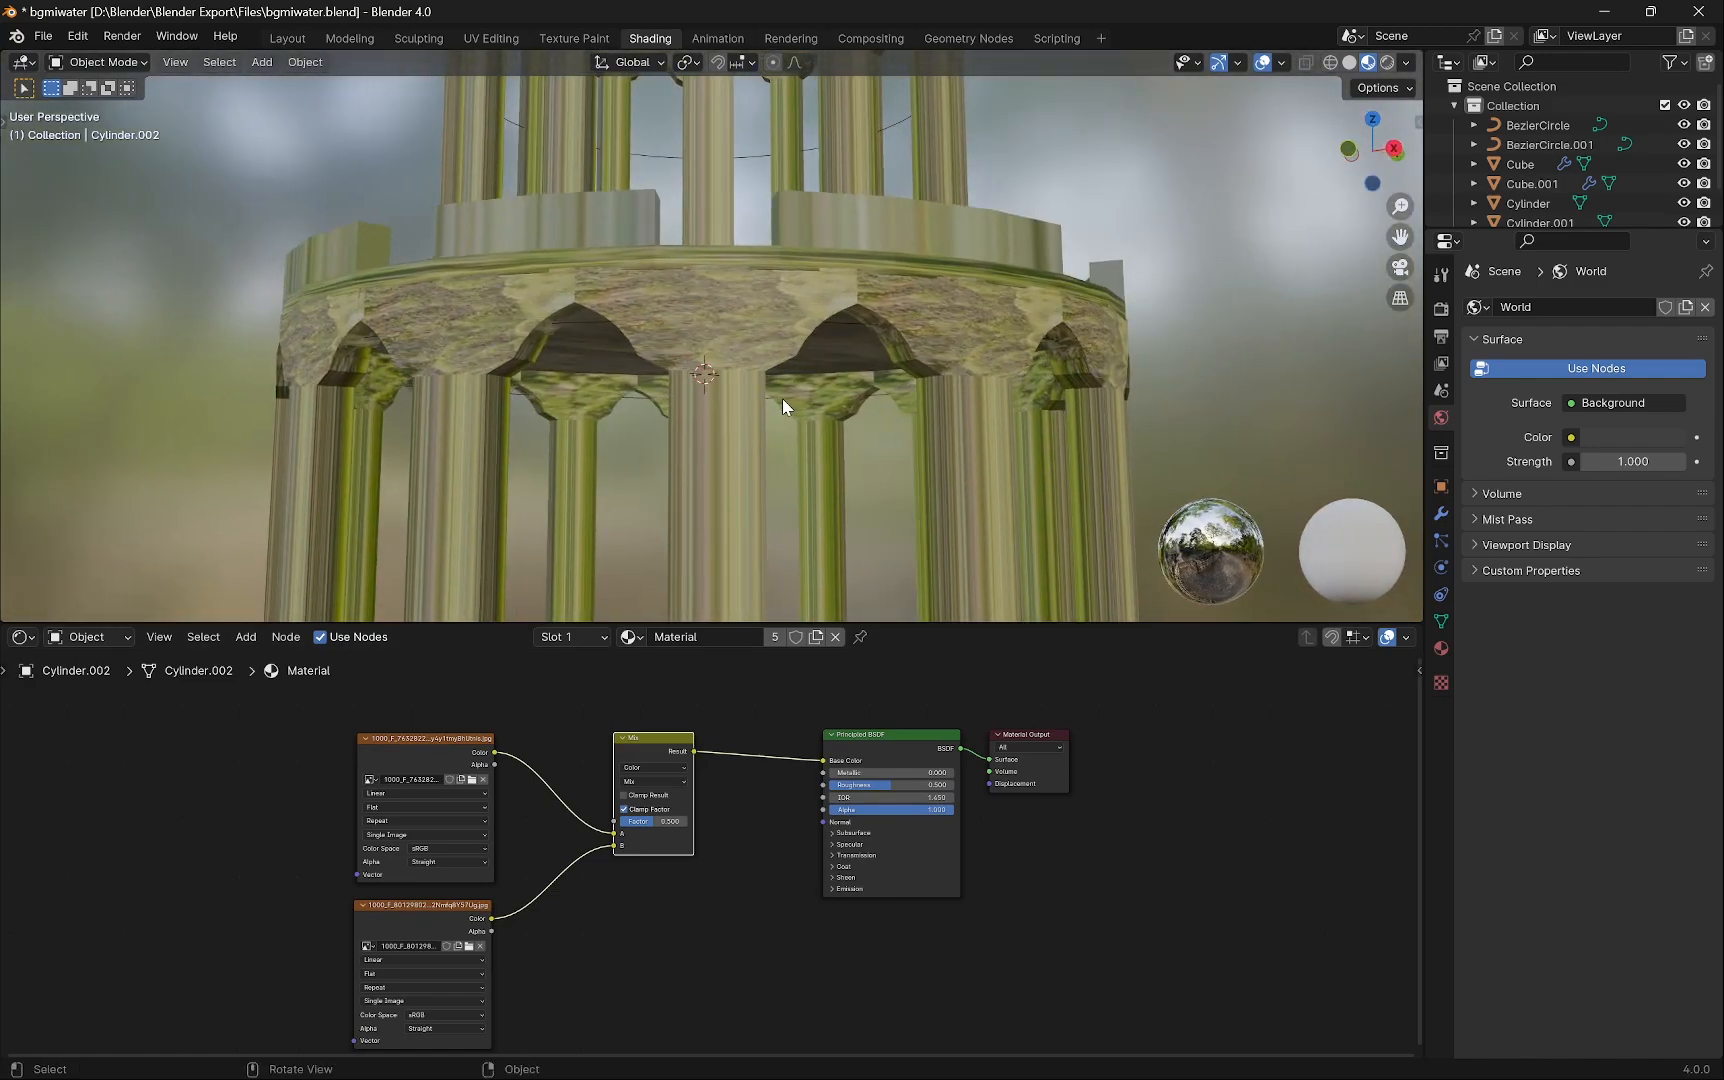
Duplicate the foliage texture node, load Poliigon_BrickWallReclaimed_8320_Normal.jpg into the copy, and connect its Color to the Principled BSDF's Normal input.
left_click(460, 904)
key("shift+d")
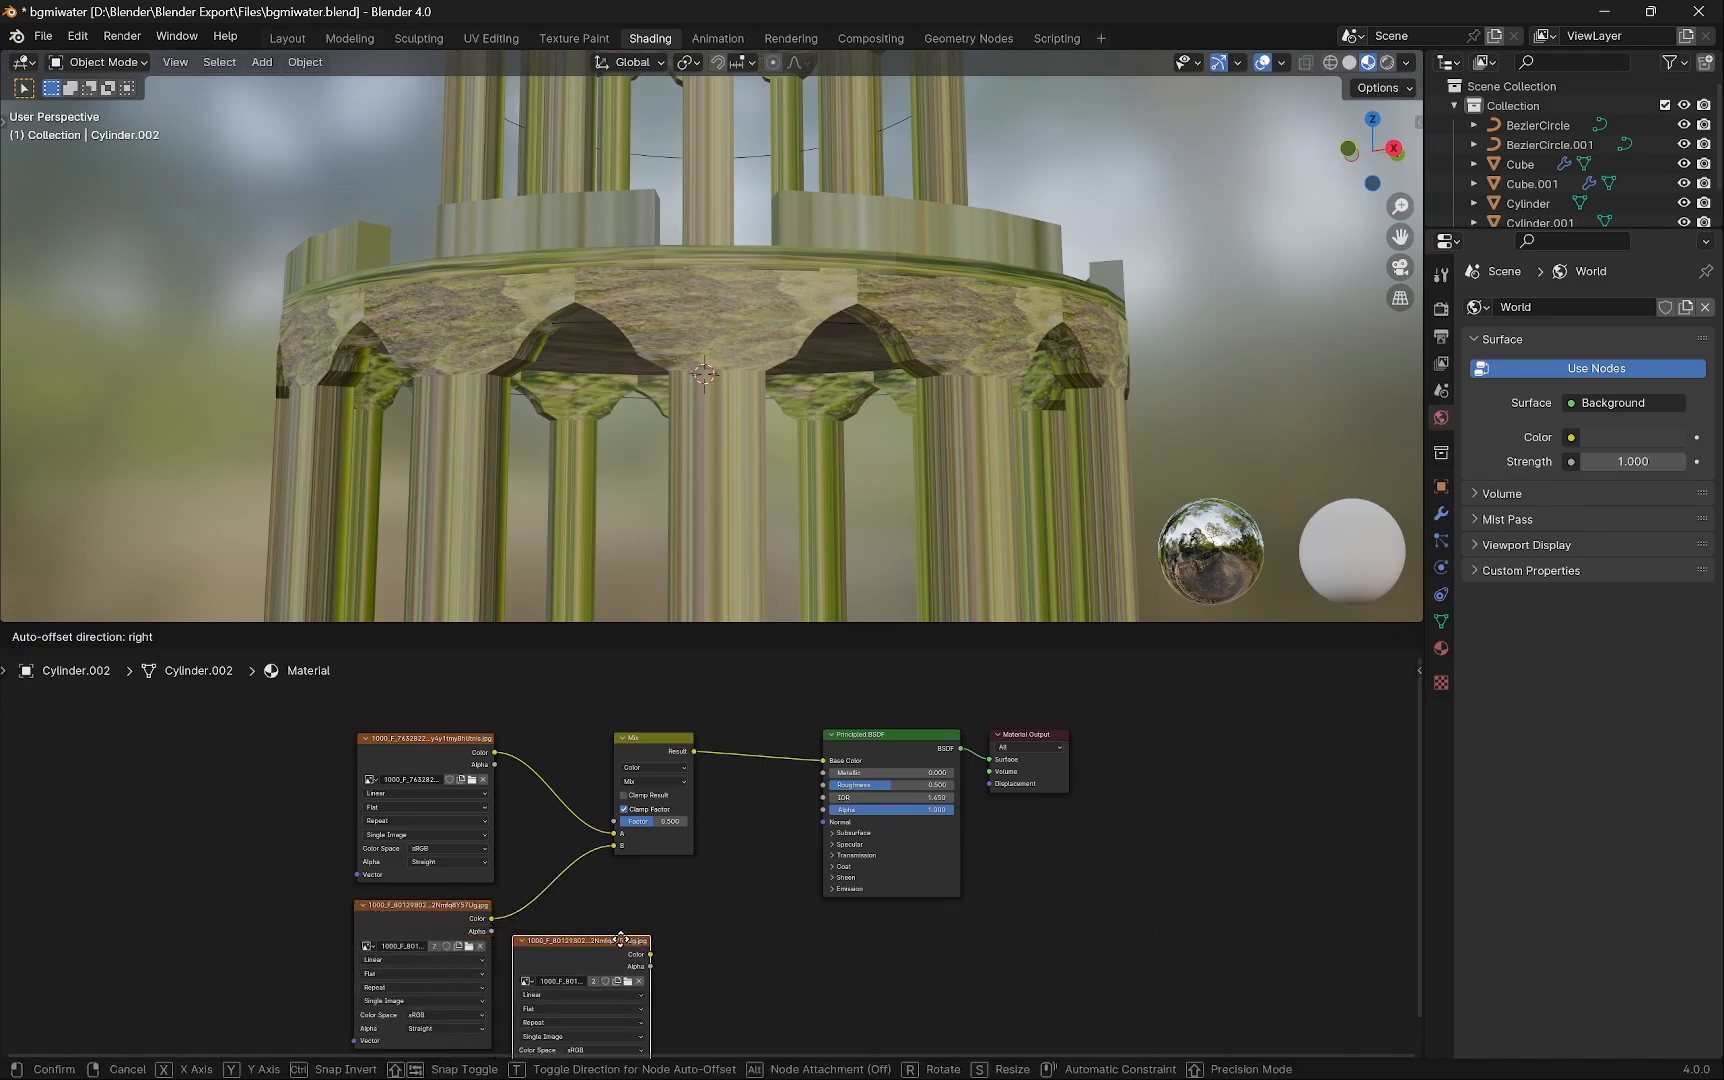
left_click(632, 942)
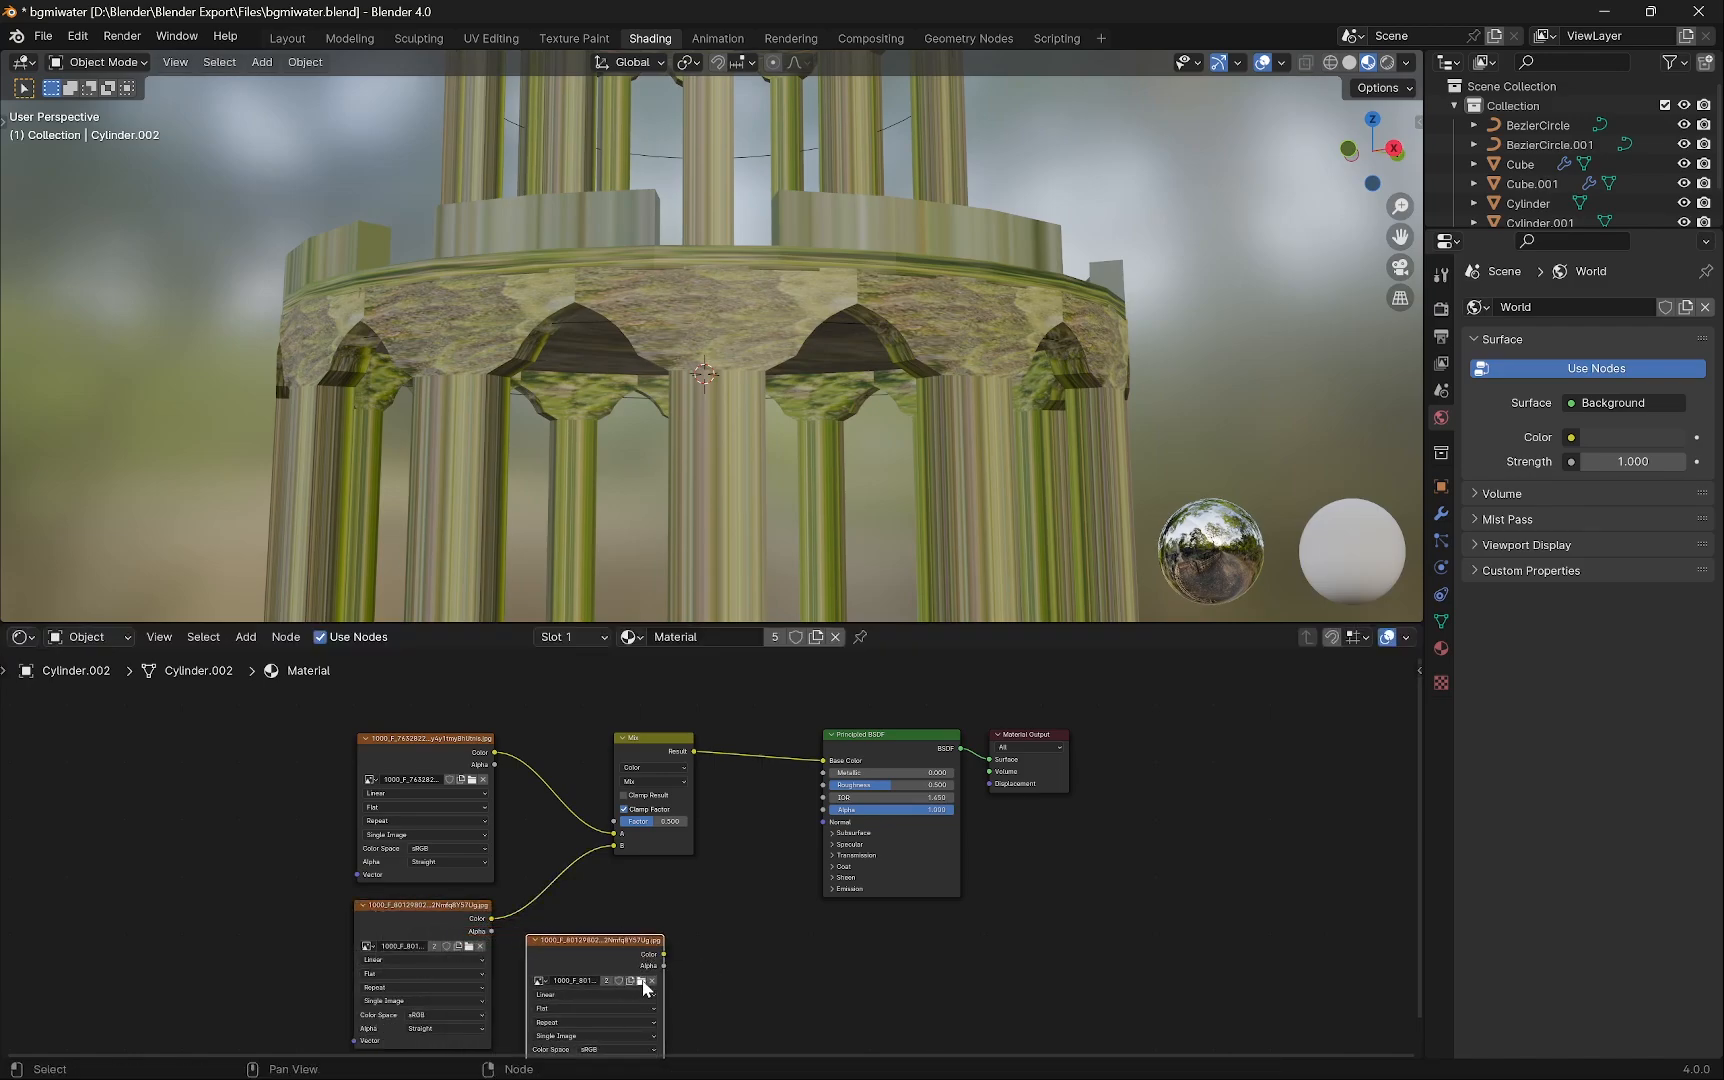
left_click(642, 980)
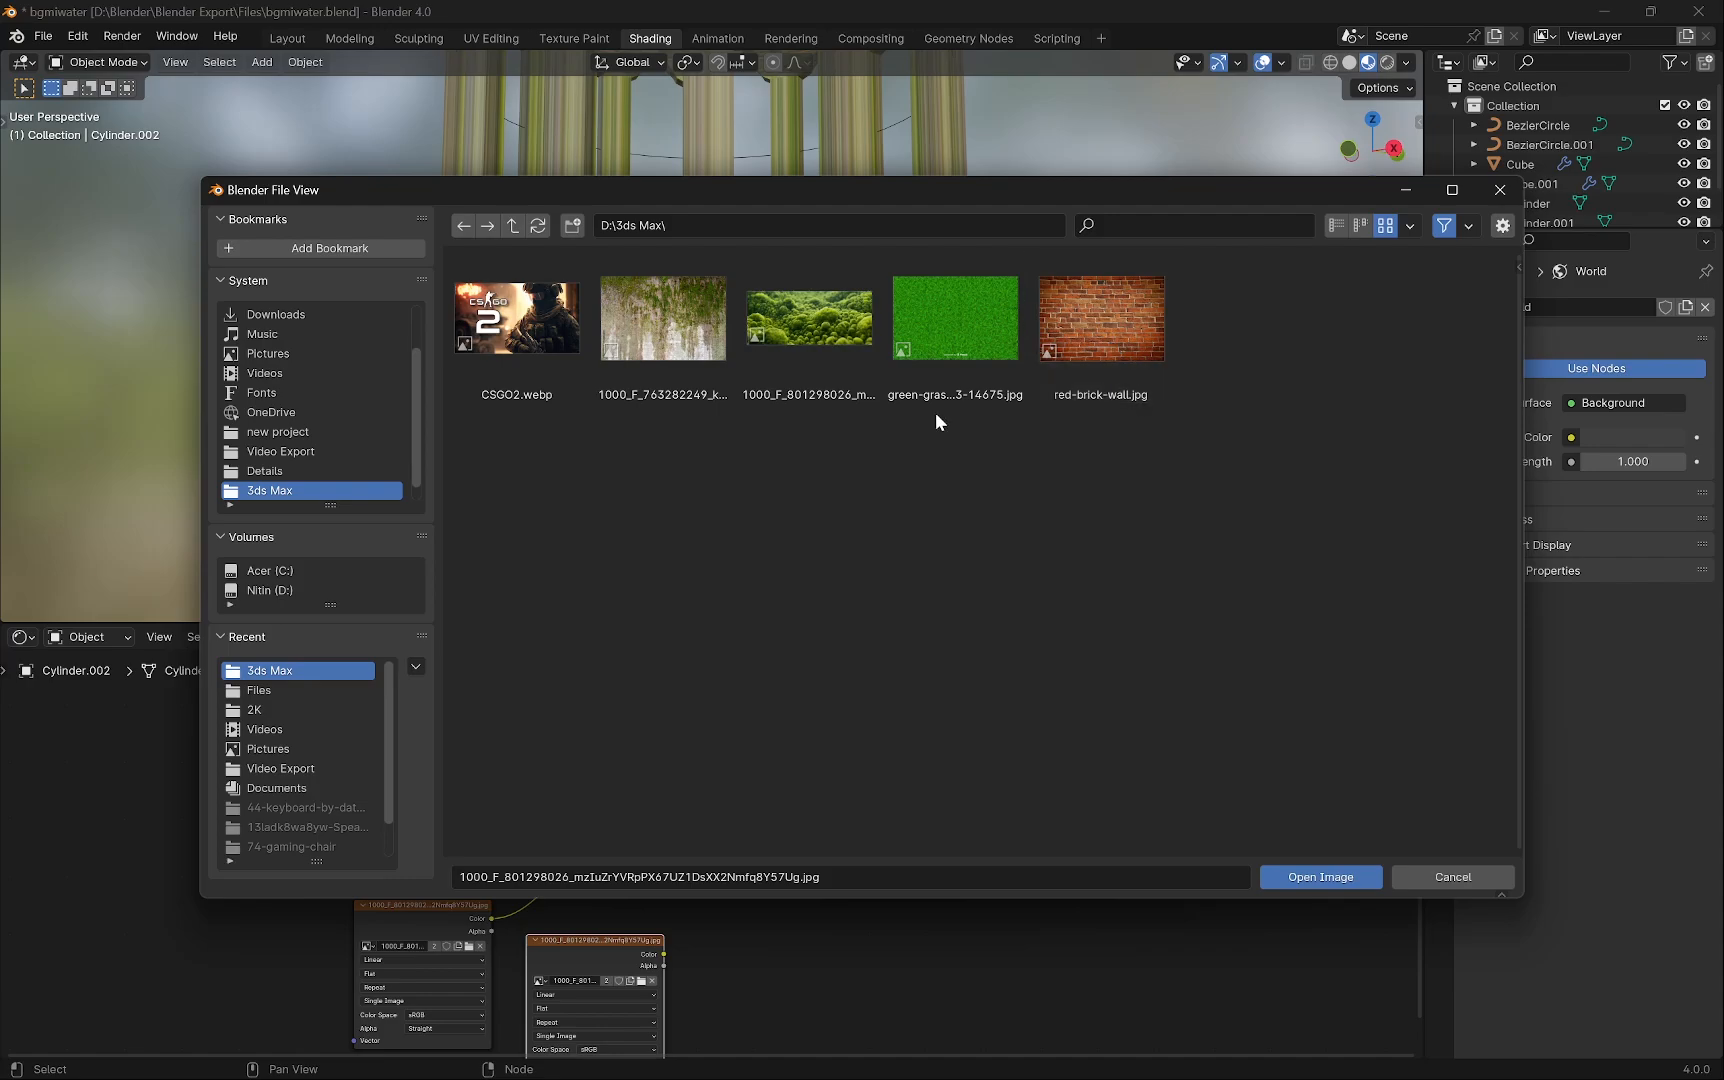
left_click(312, 318)
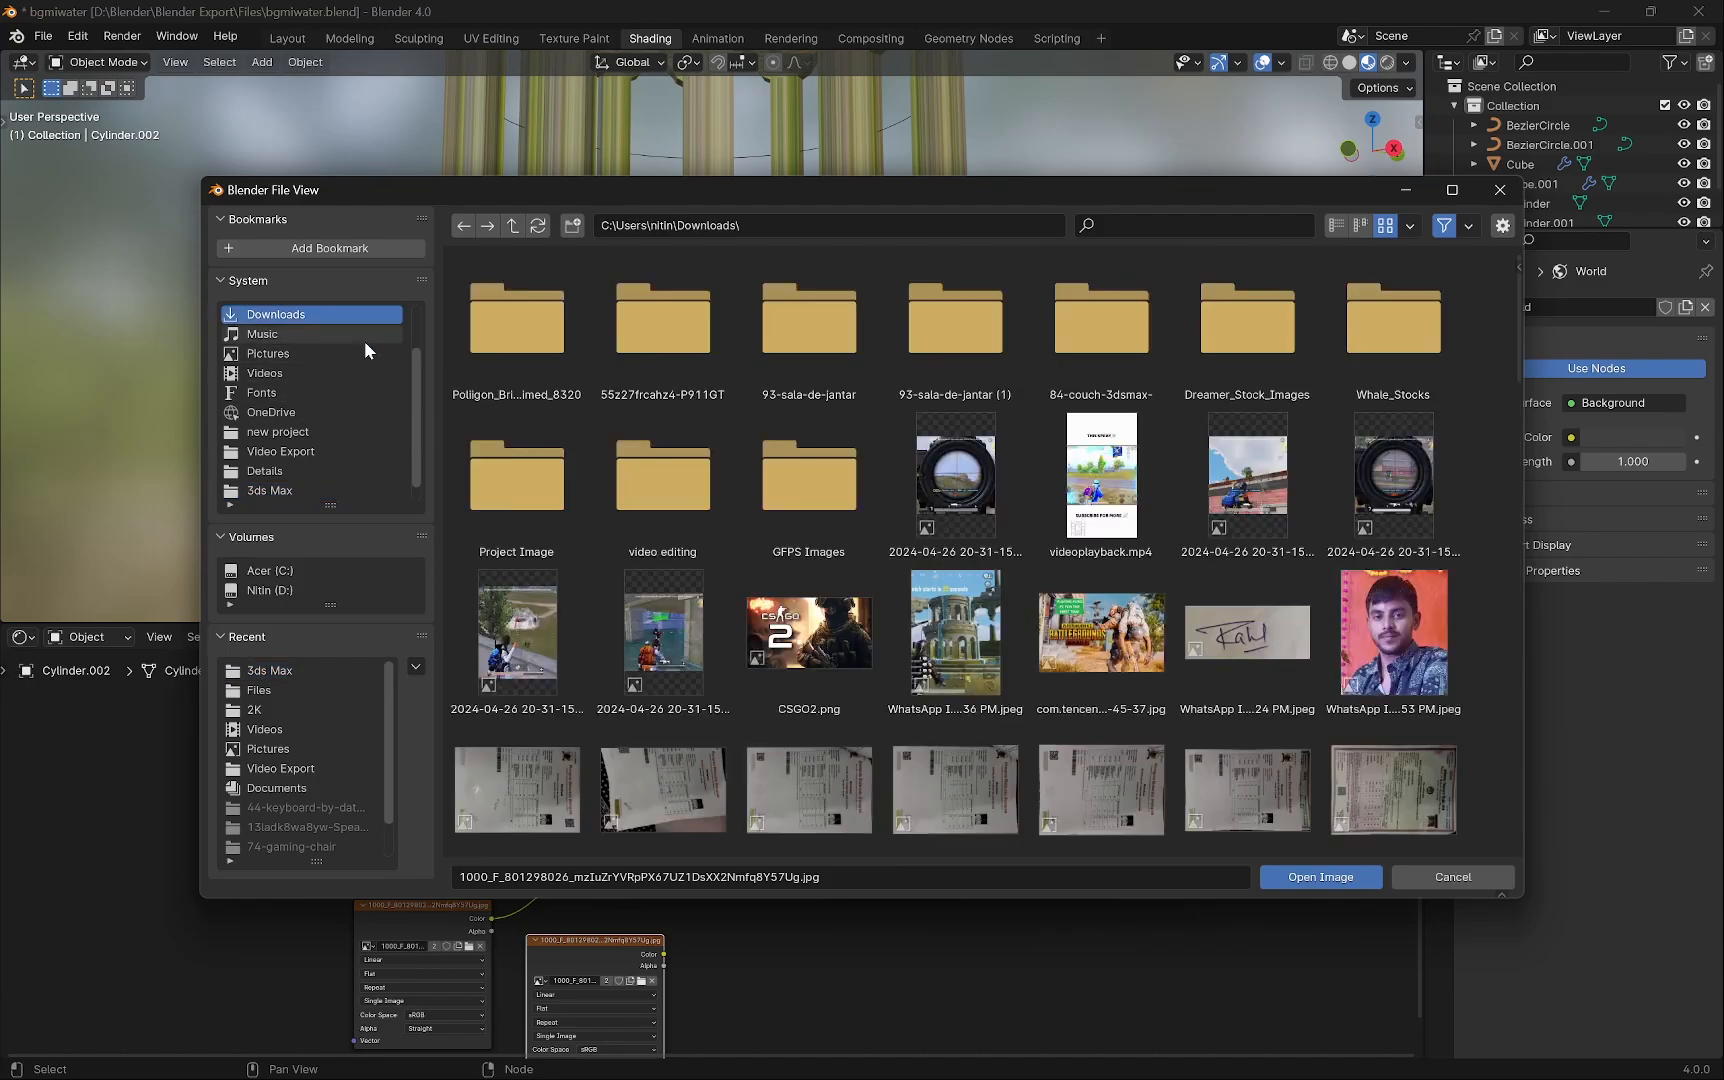
double_click(531, 347)
double_click(531, 347)
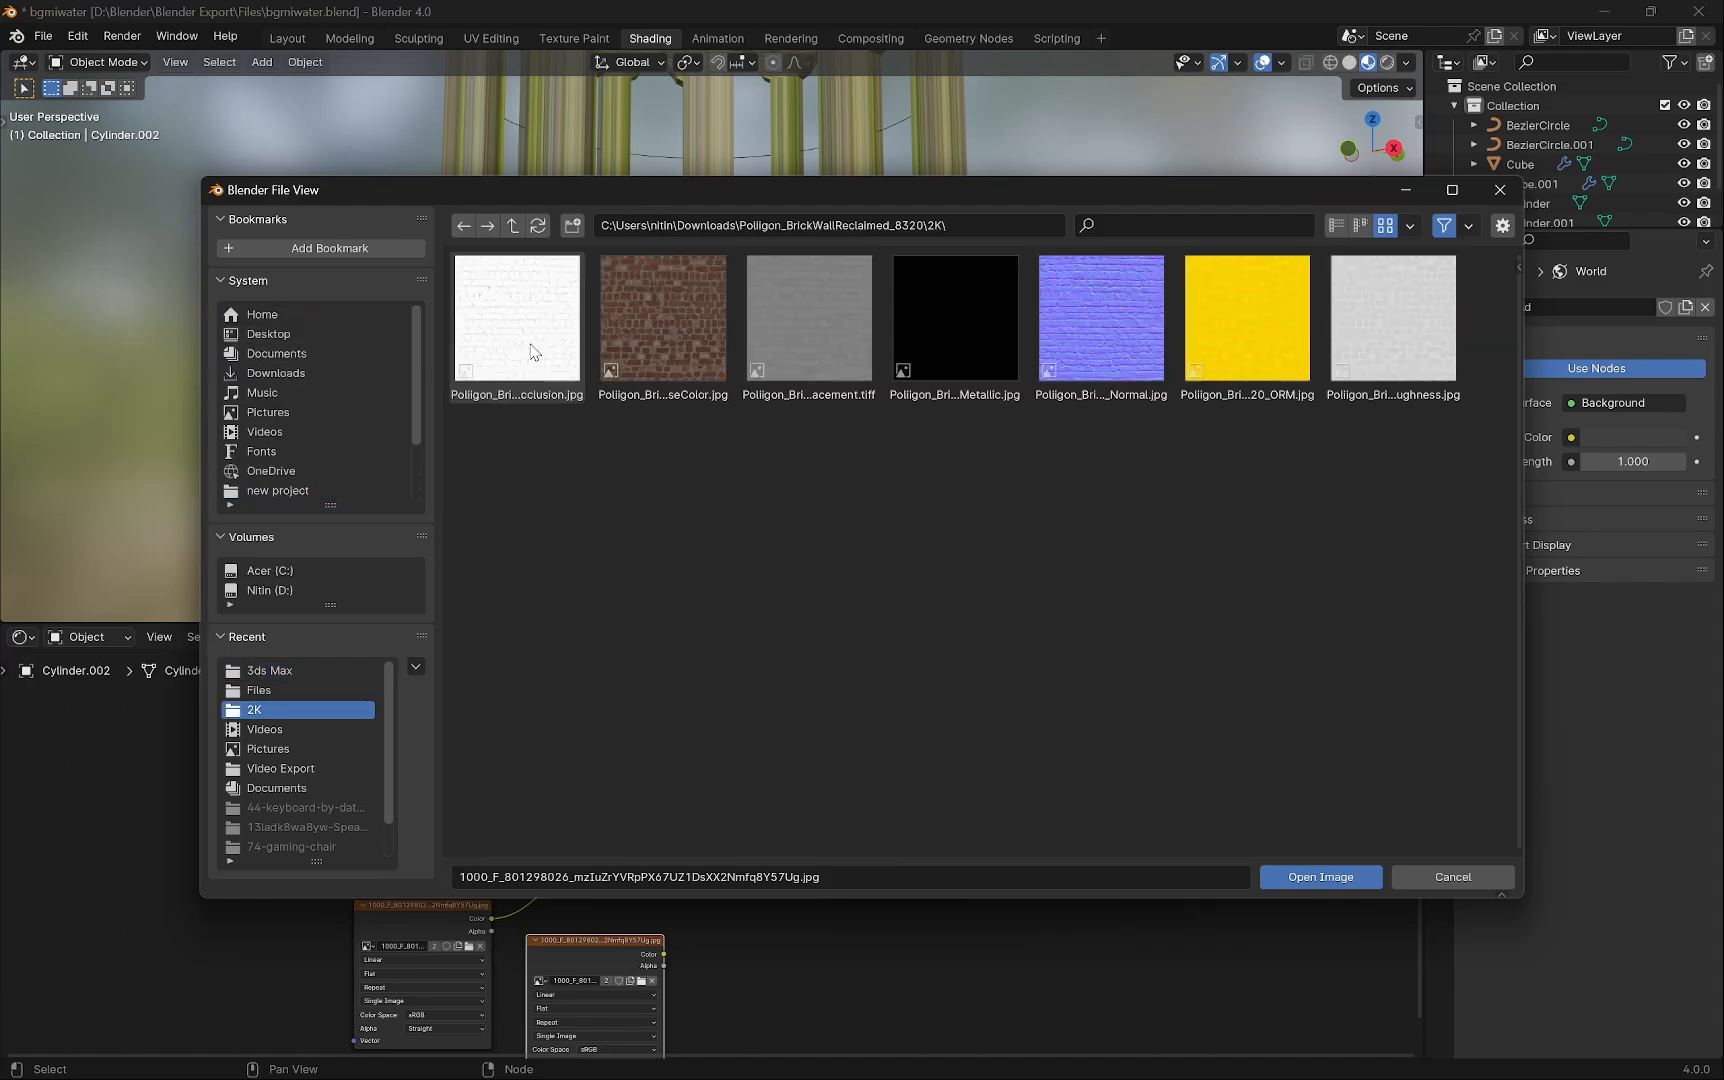
left_click(1104, 348)
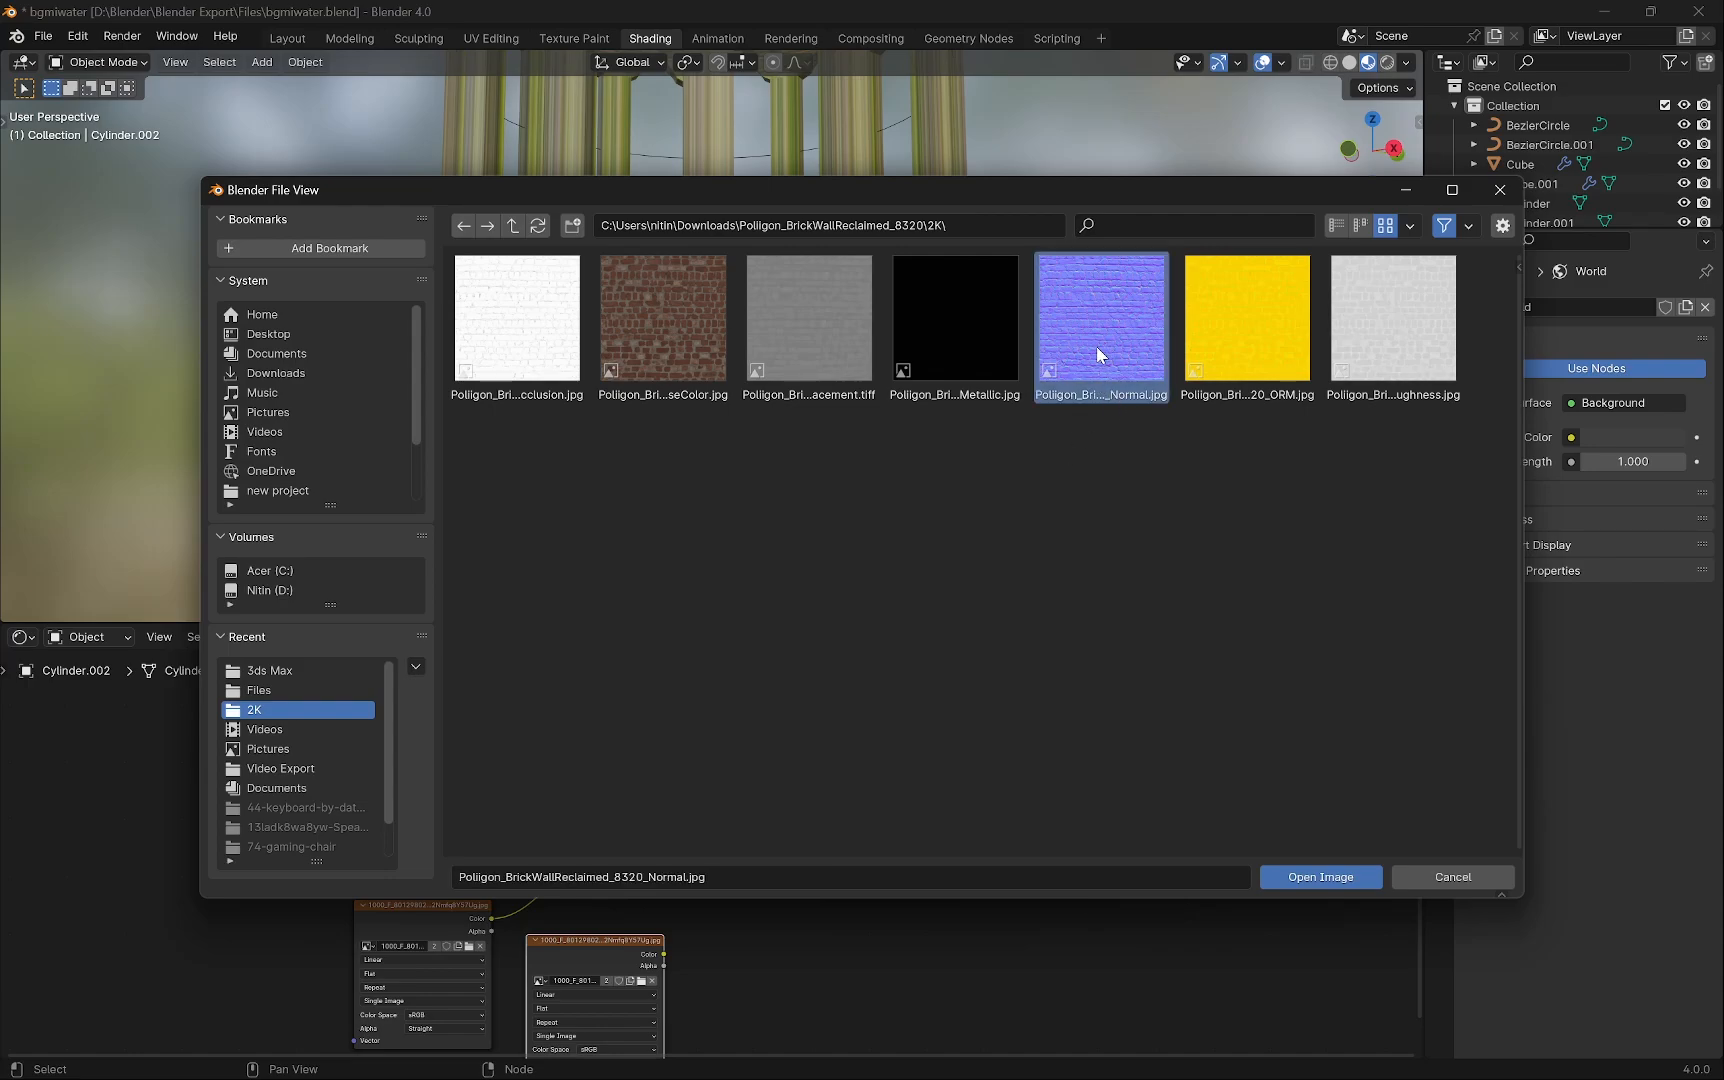
double_click(1096, 347)
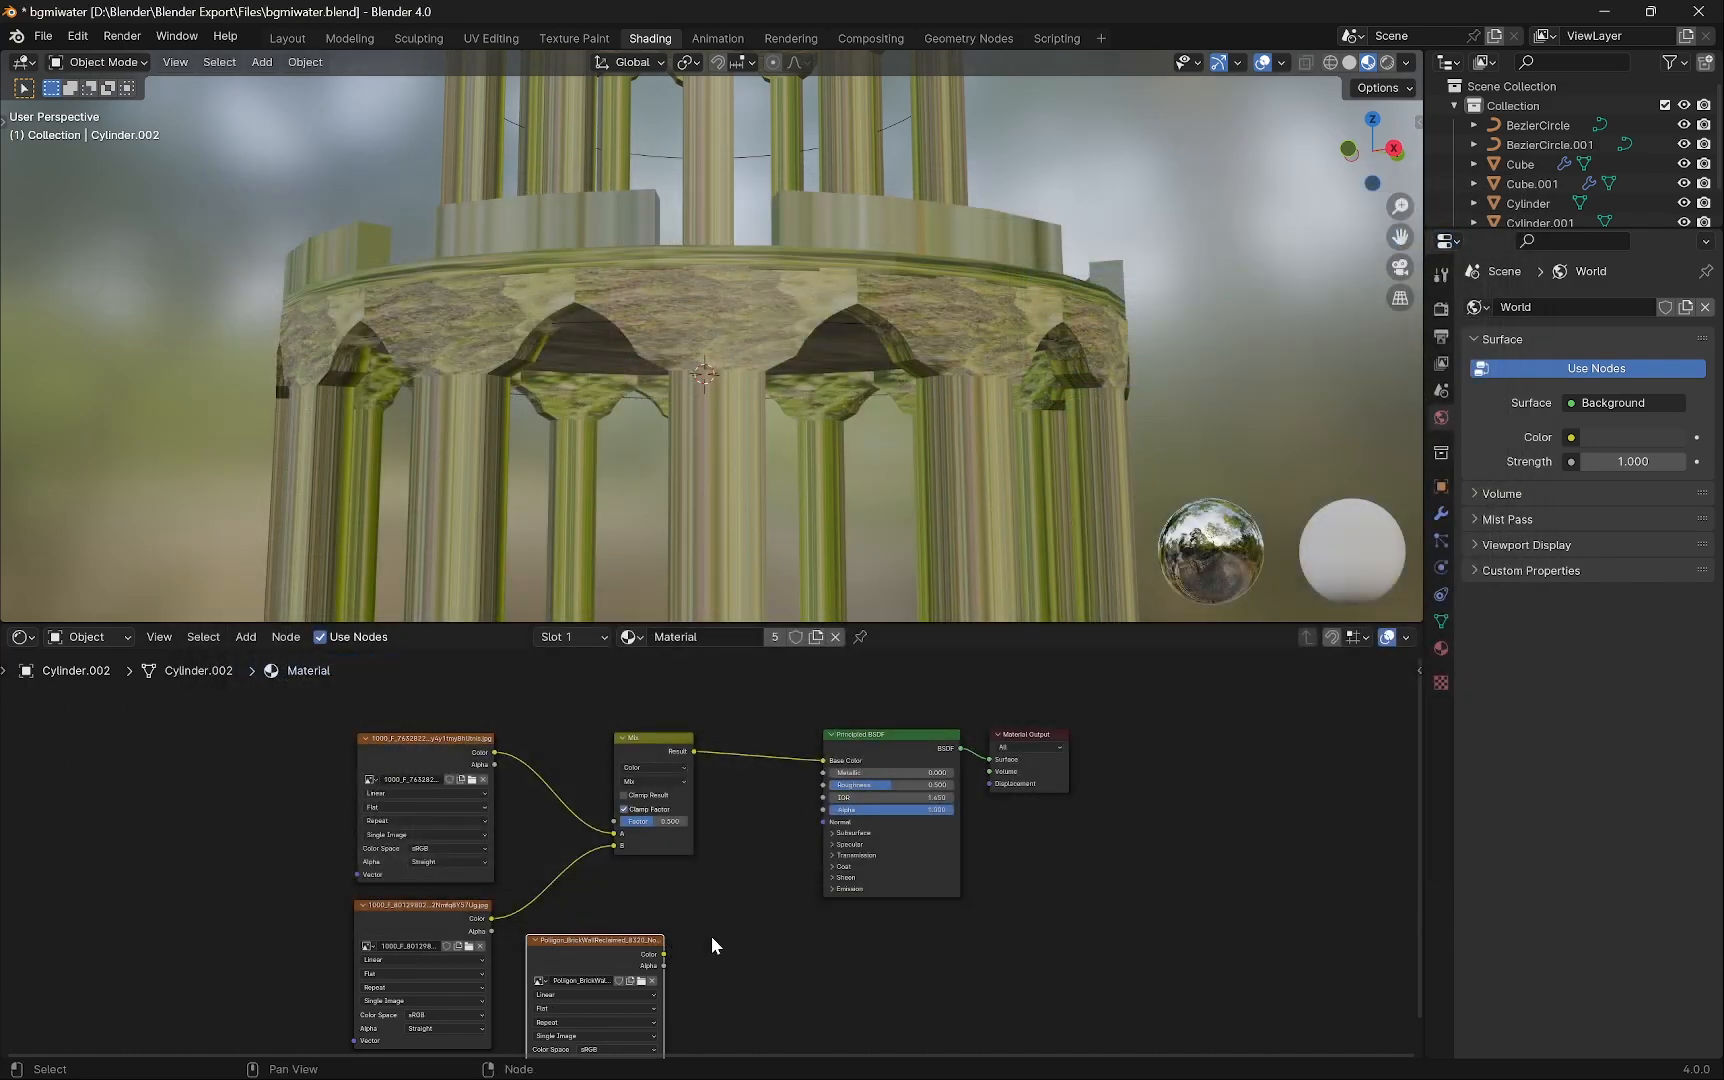
left_click_drag(664, 954, 820, 822)
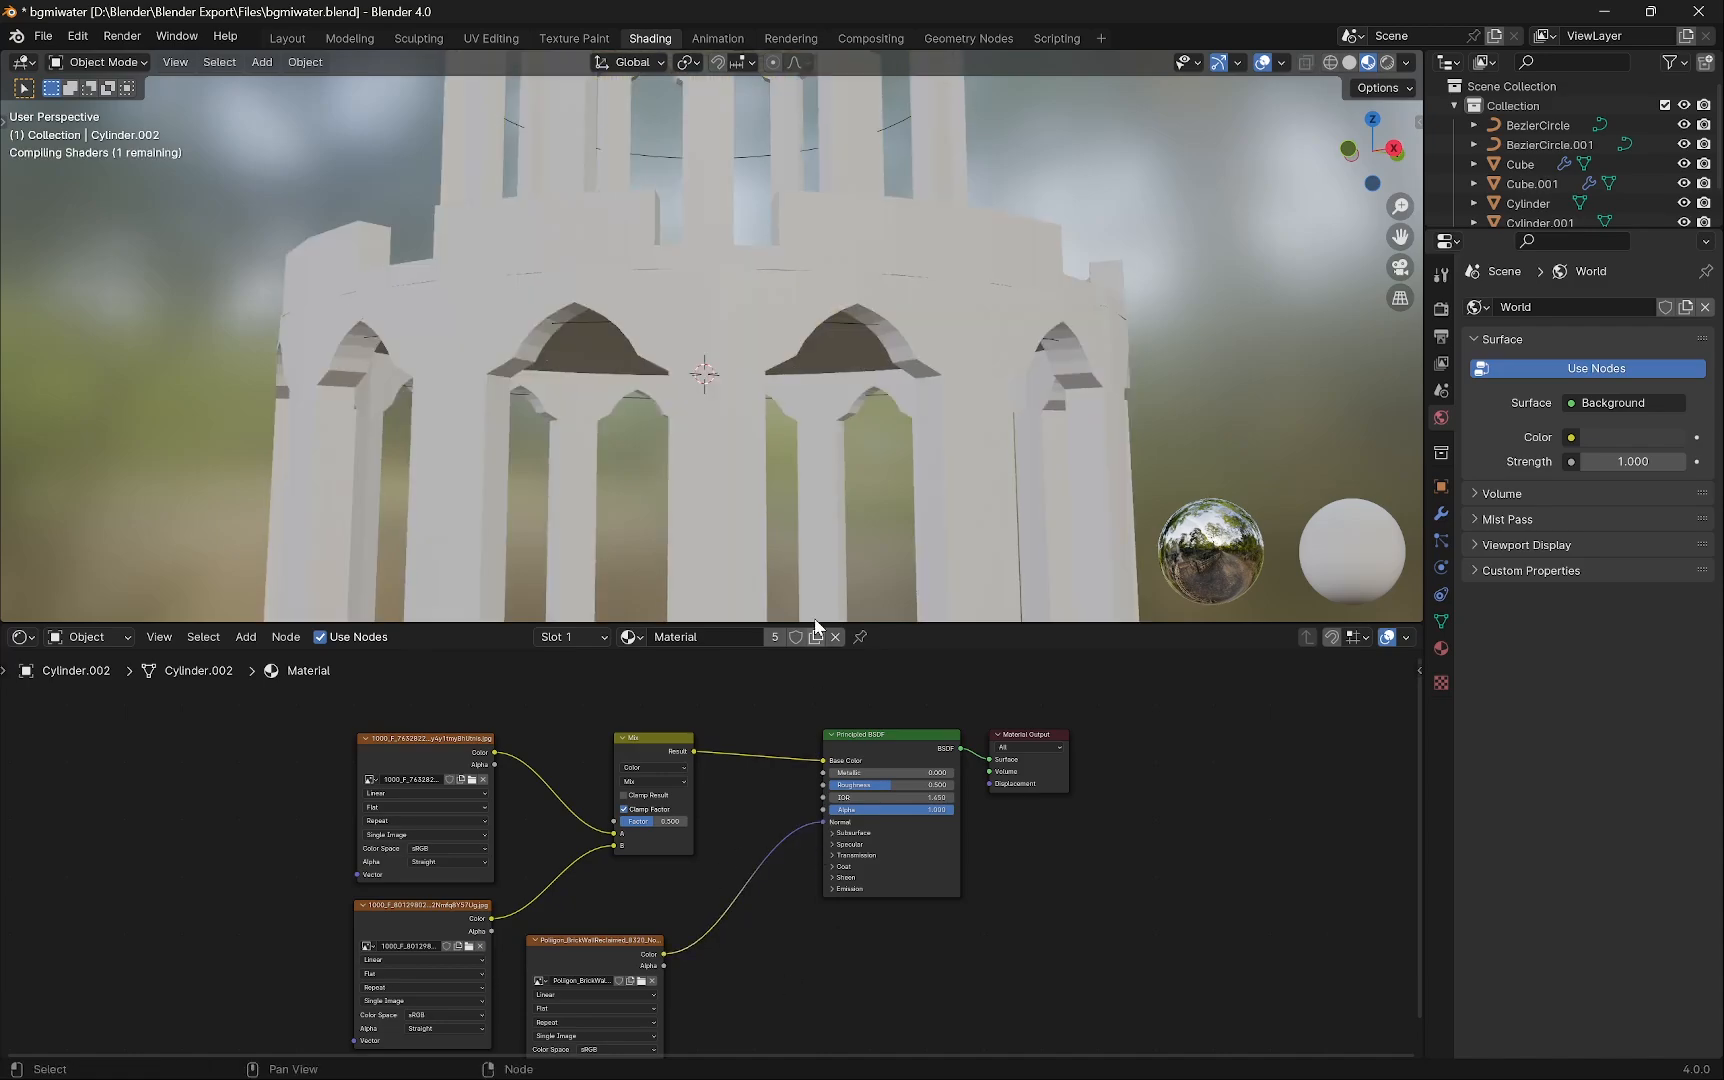
middle_click_drag(760, 449, 840, 518)
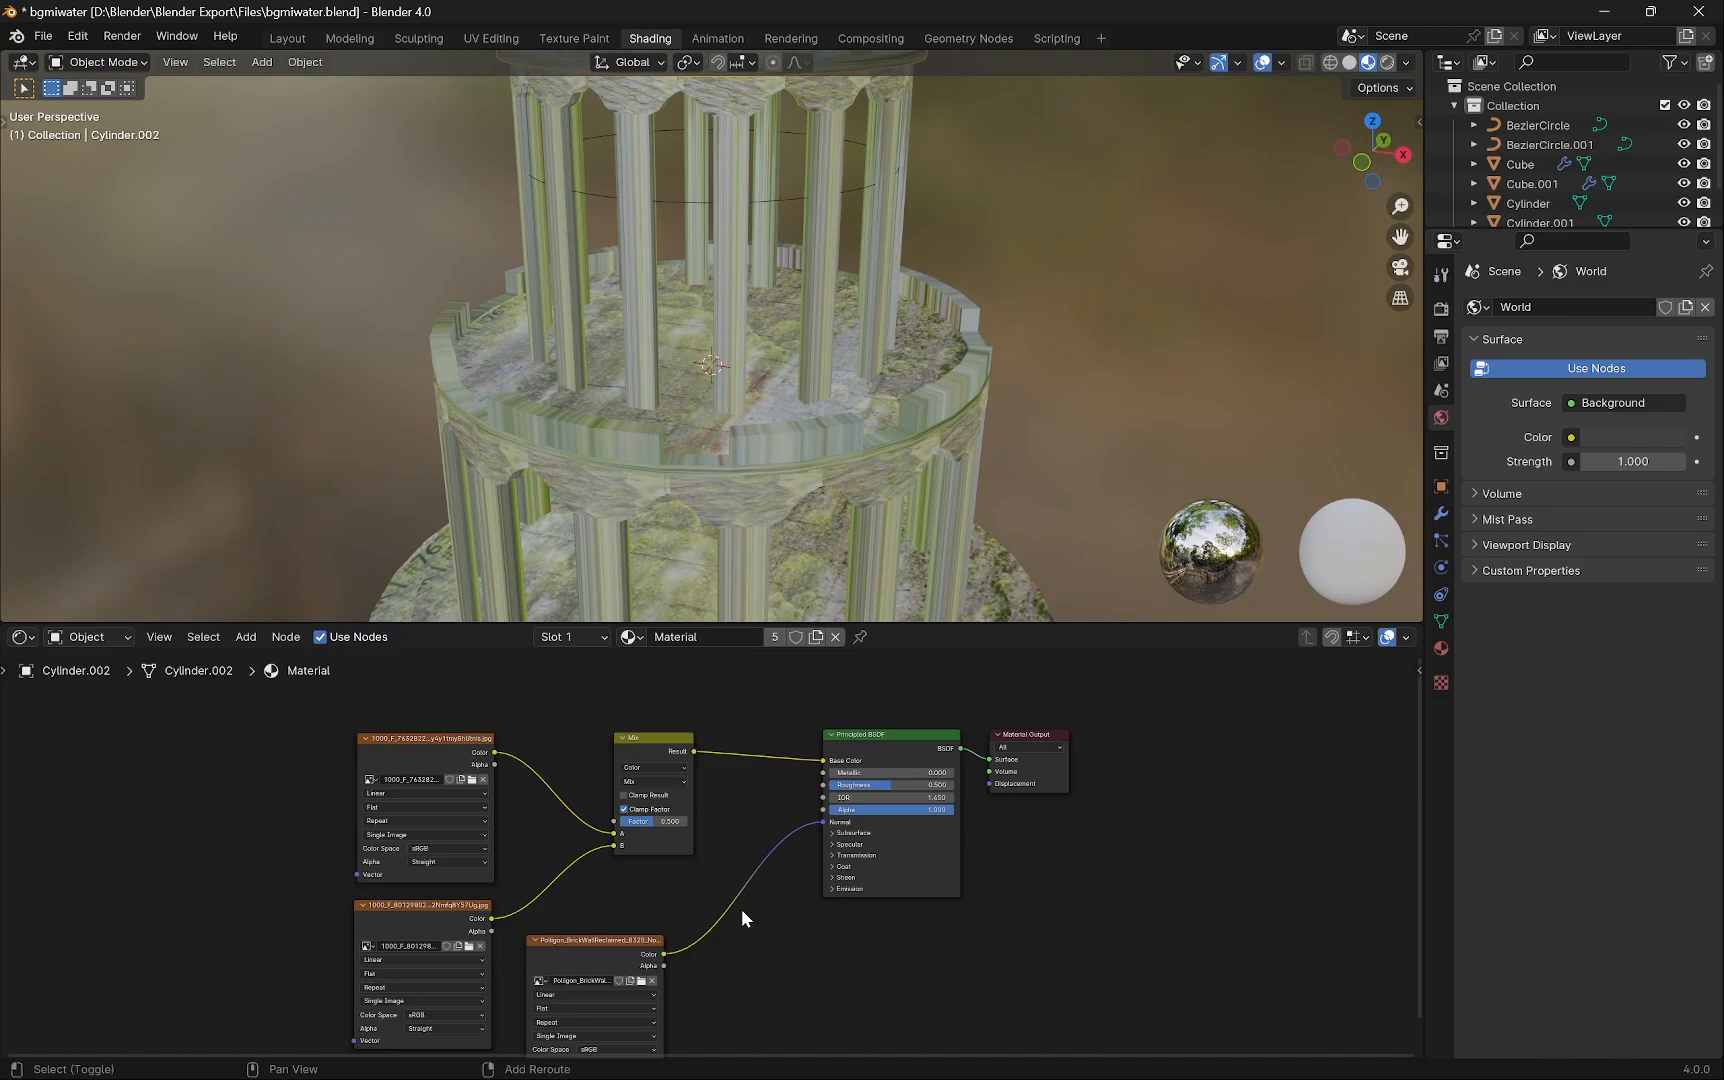
Insert a Normal Map node between the brick normal texture's Color output and the Principled BSDF's Normal input.
key("shift+a")
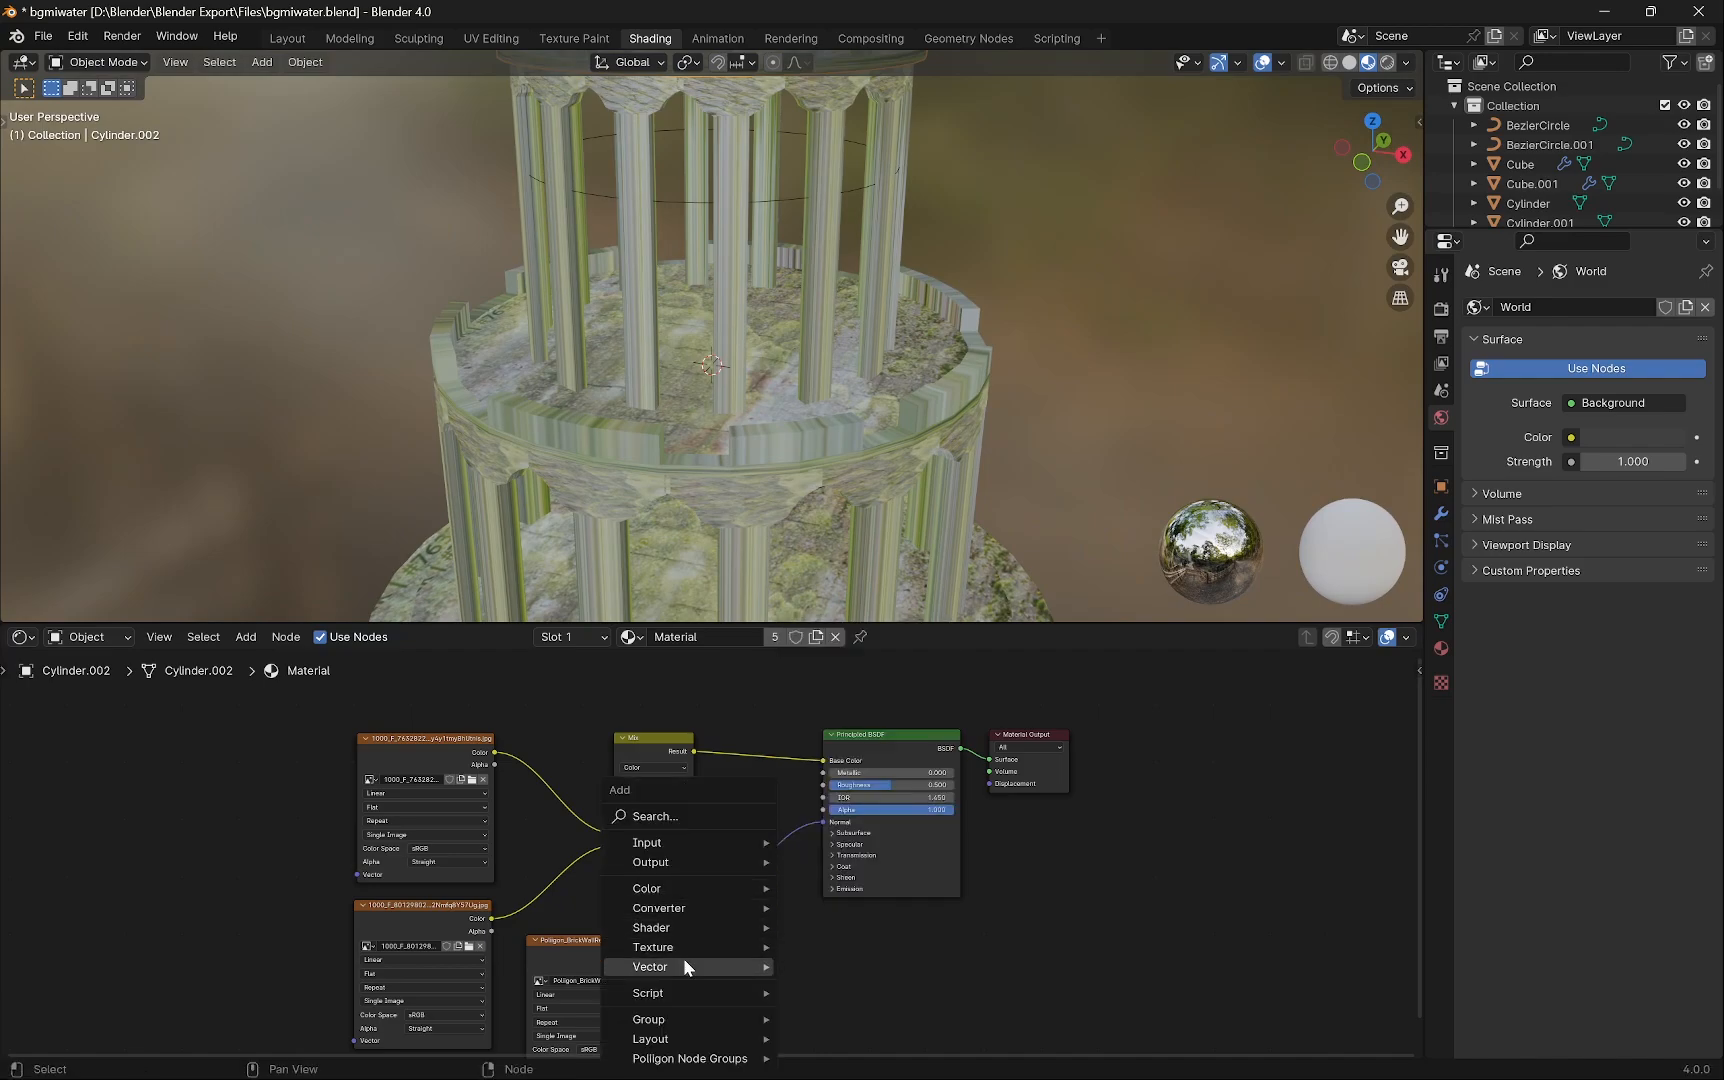
mouse_move(697, 927)
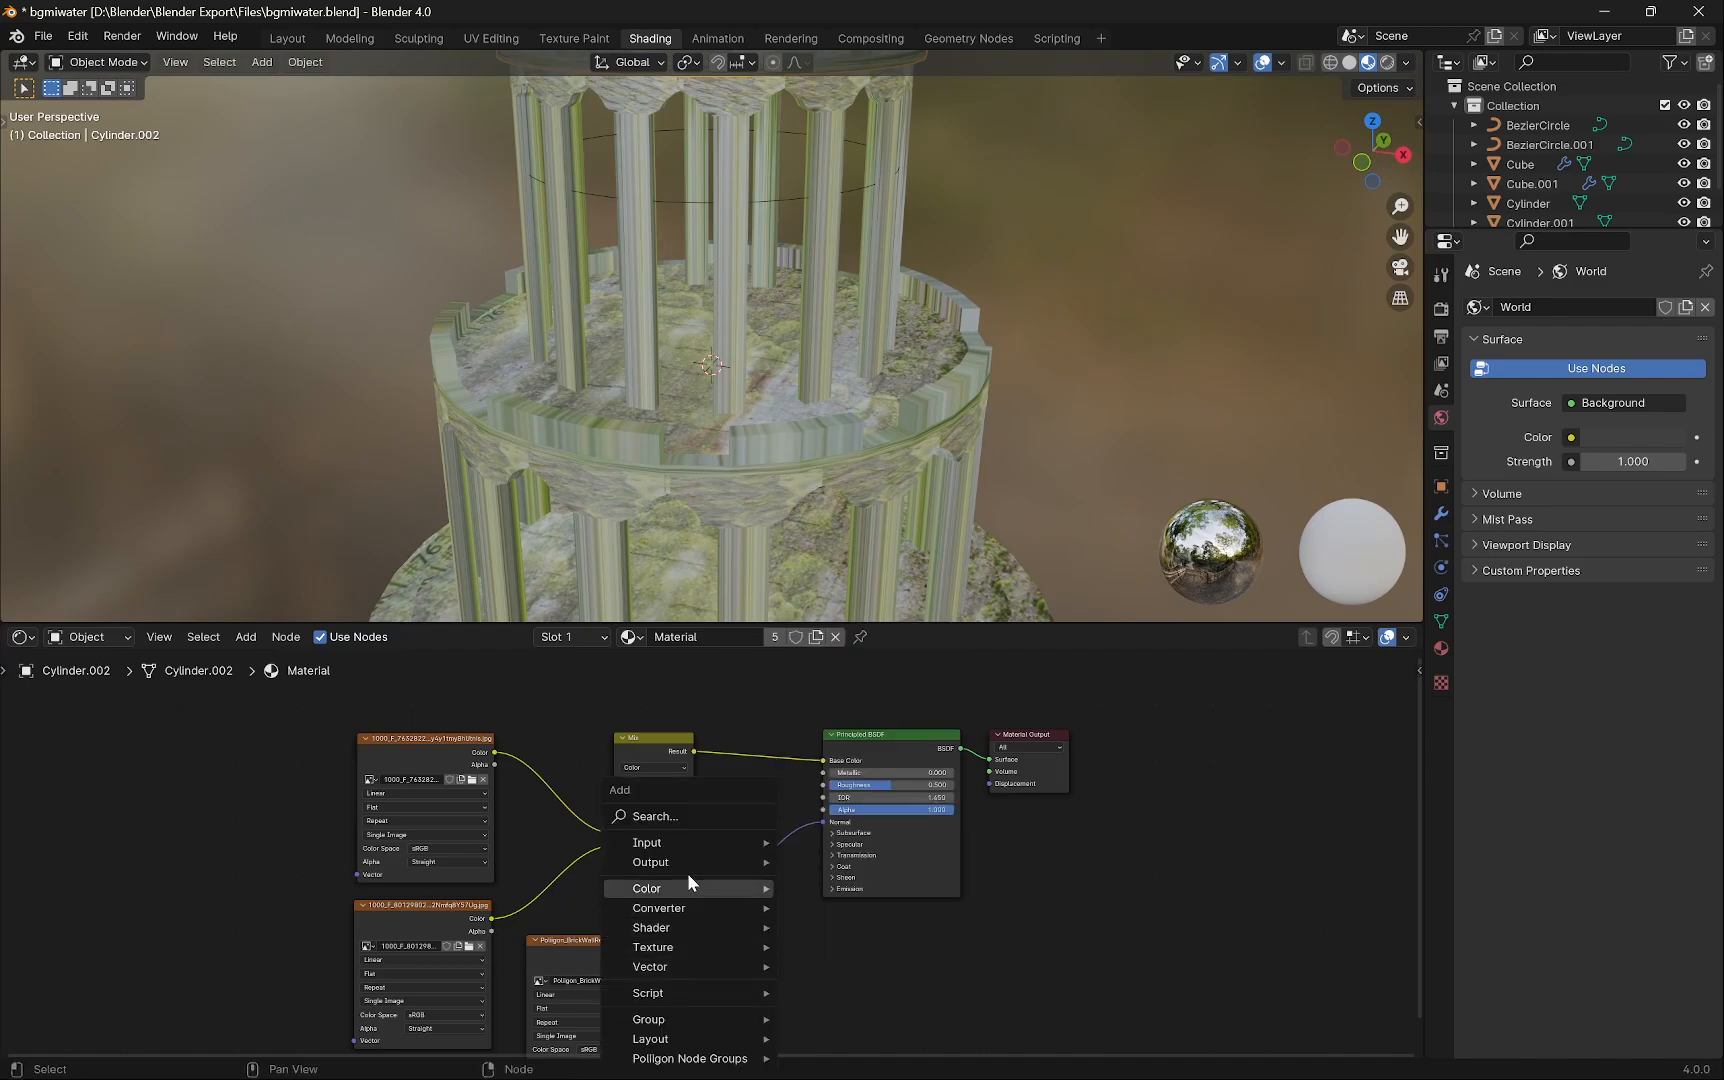
mouse_move(692, 970)
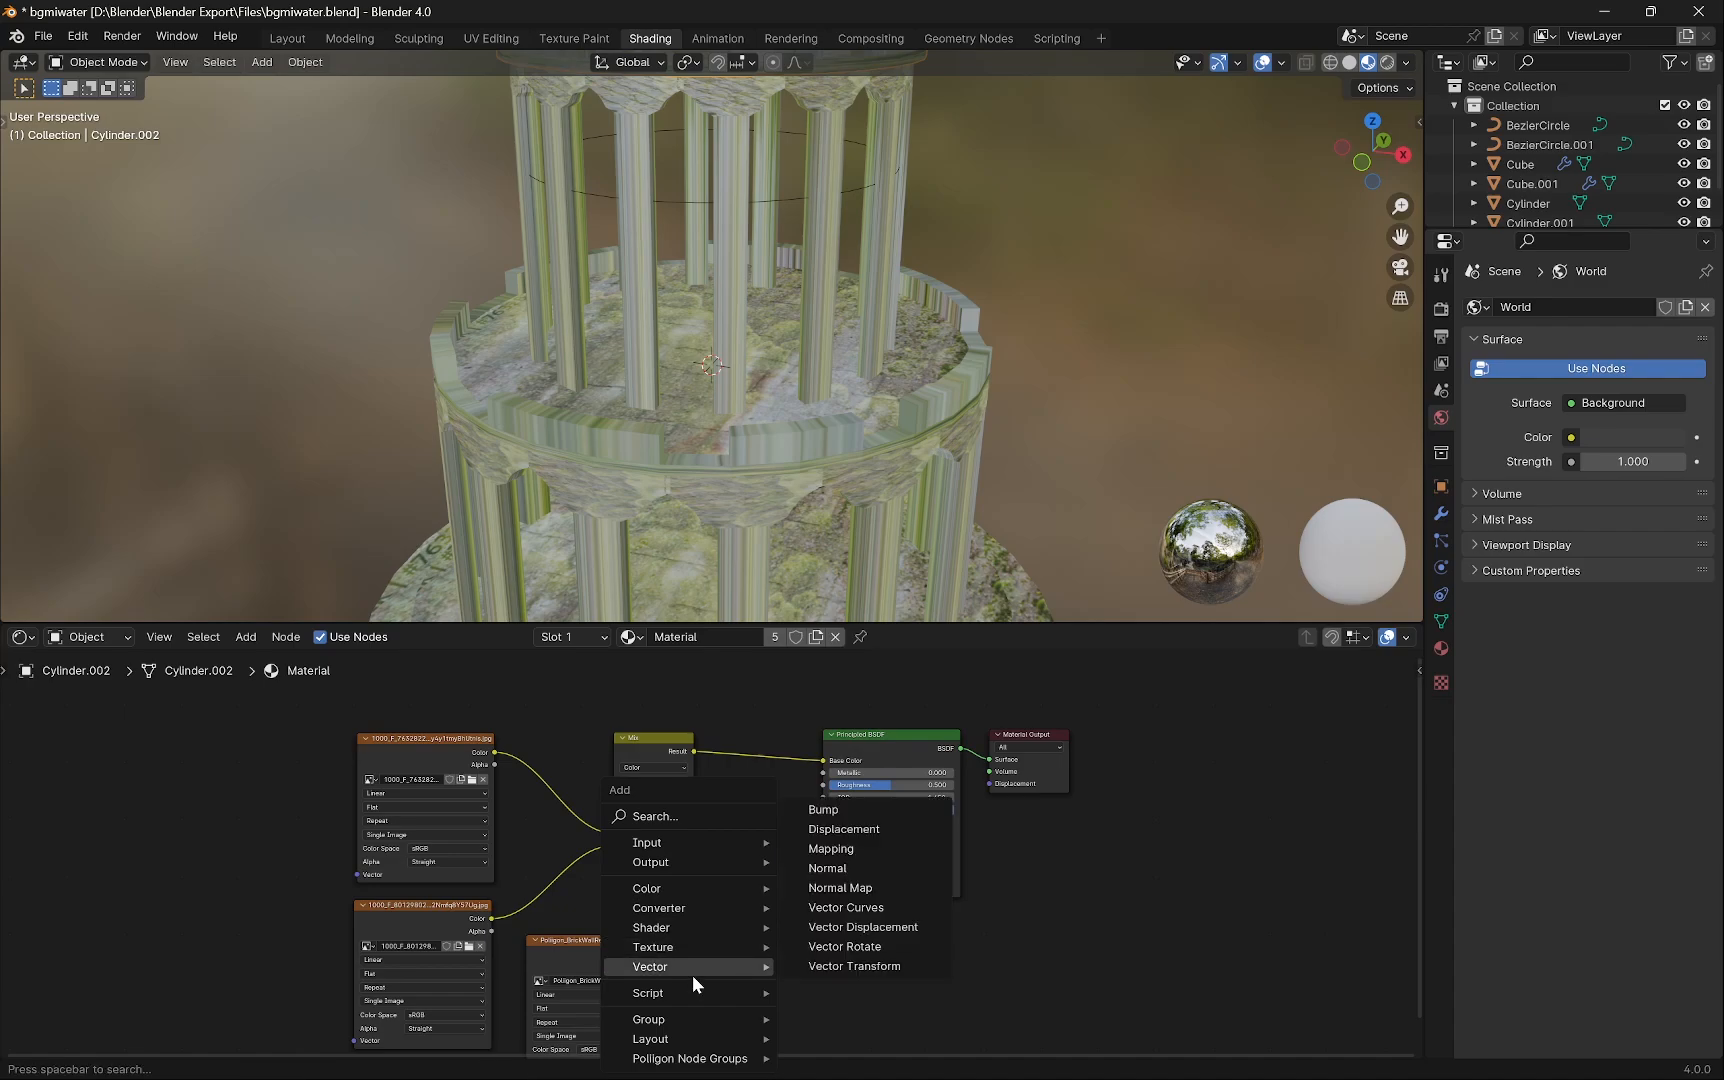
left_click(840, 887)
left_click(723, 880)
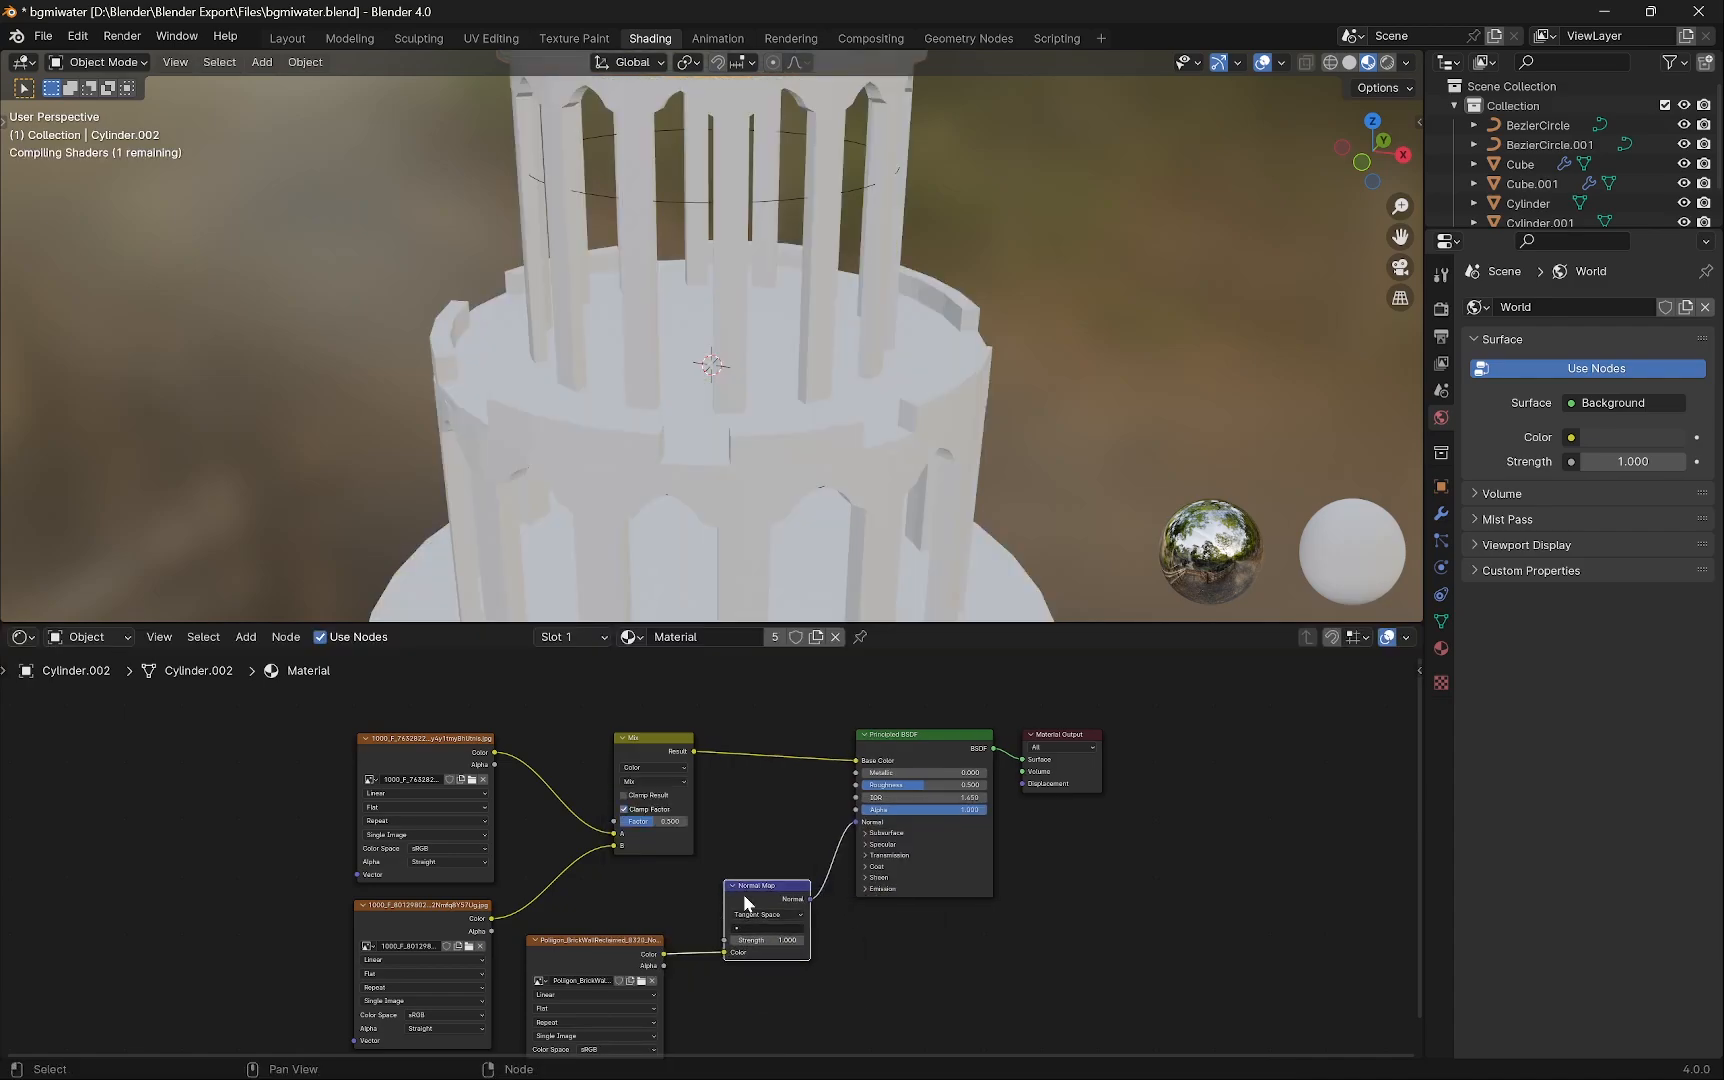
Set the Normal Map node's Strength to 4.3 to deepen the brick relief on the fountain.
scroll(893, 882, "down", 1)
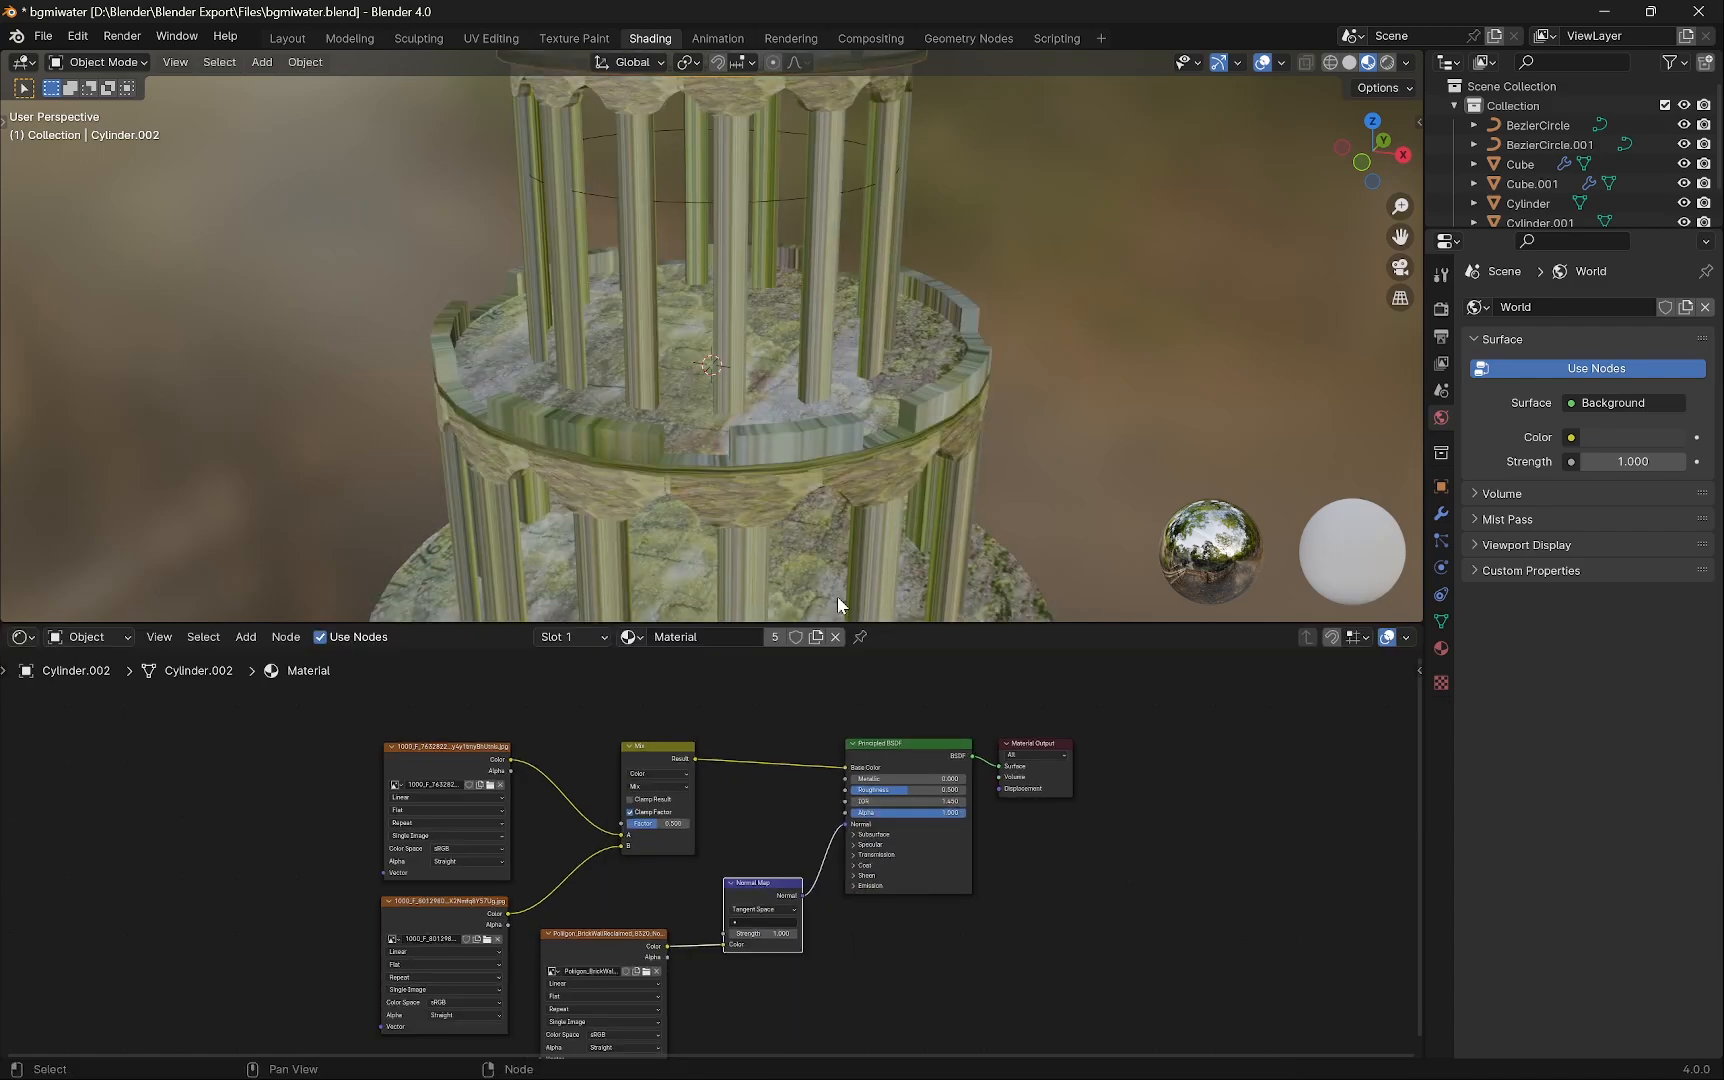
scroll(799, 461, "up", 5)
scroll(800, 463, "down", 2)
middle_click_drag(804, 472, 772, 457)
scroll(760, 400, "down", 6)
scroll(772, 457, "up", 2)
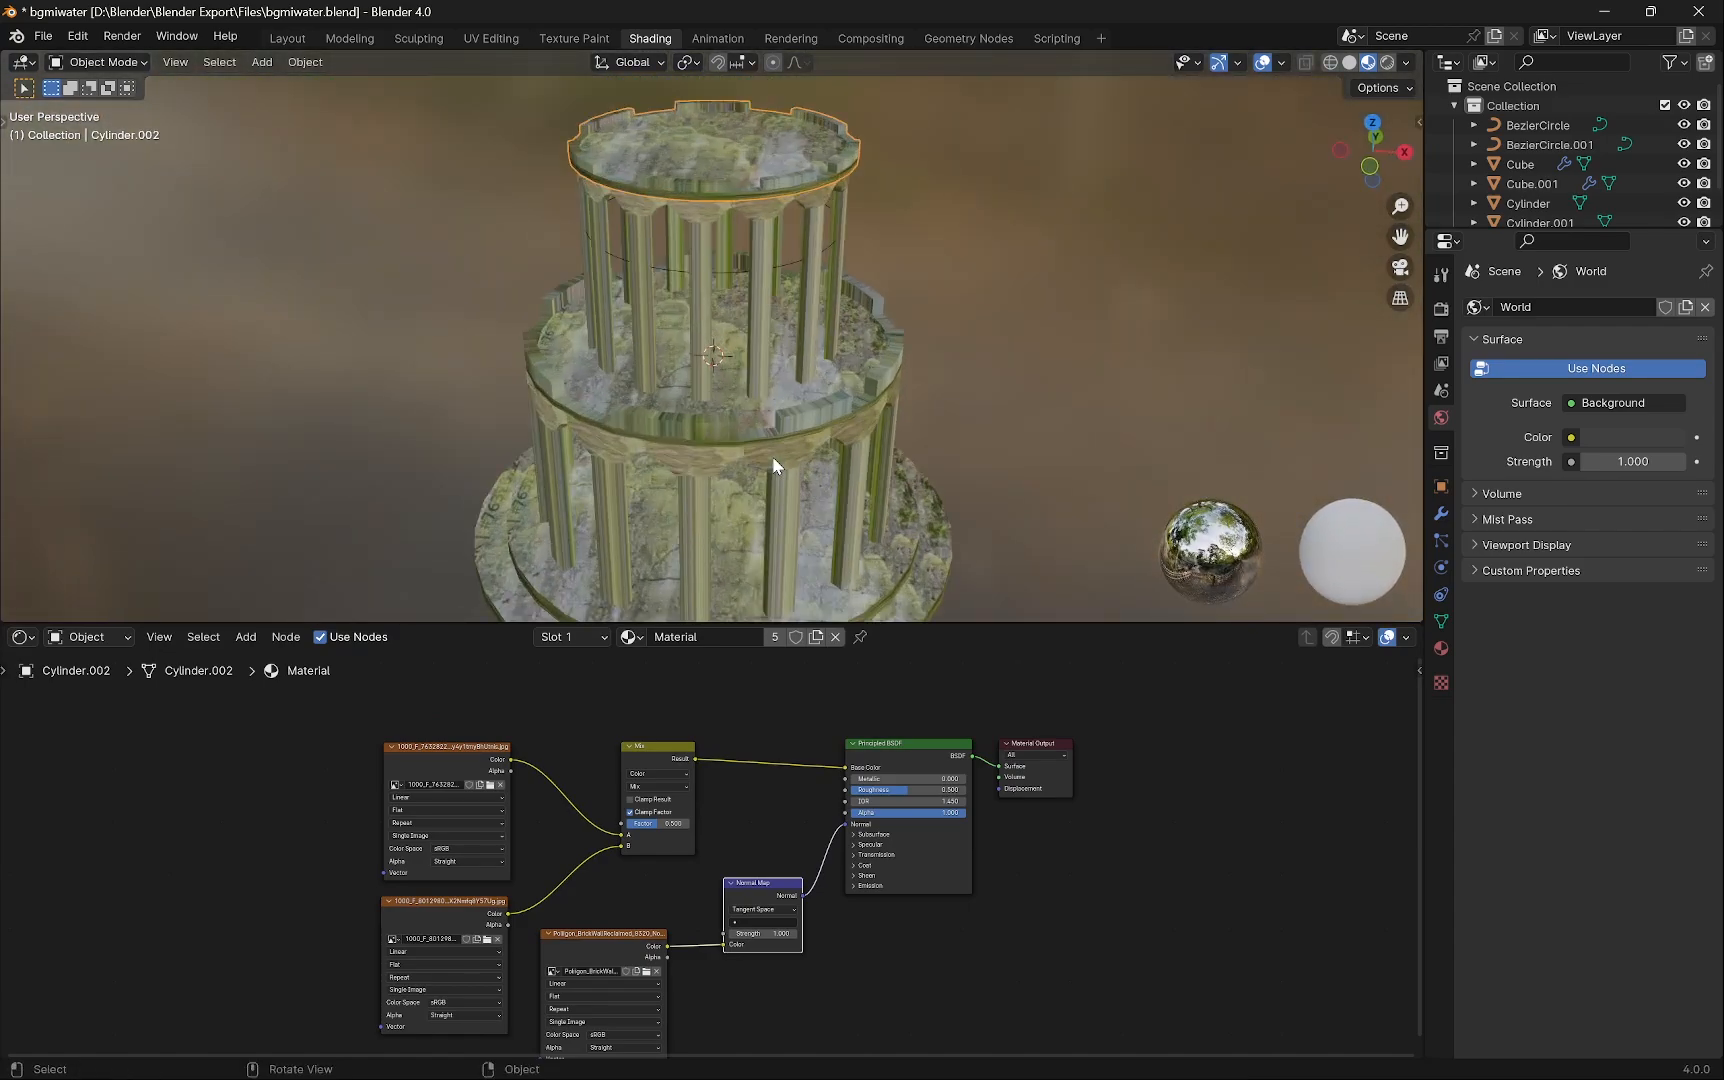
scroll(772, 457, "down", 1)
scroll(762, 919, "up", 3)
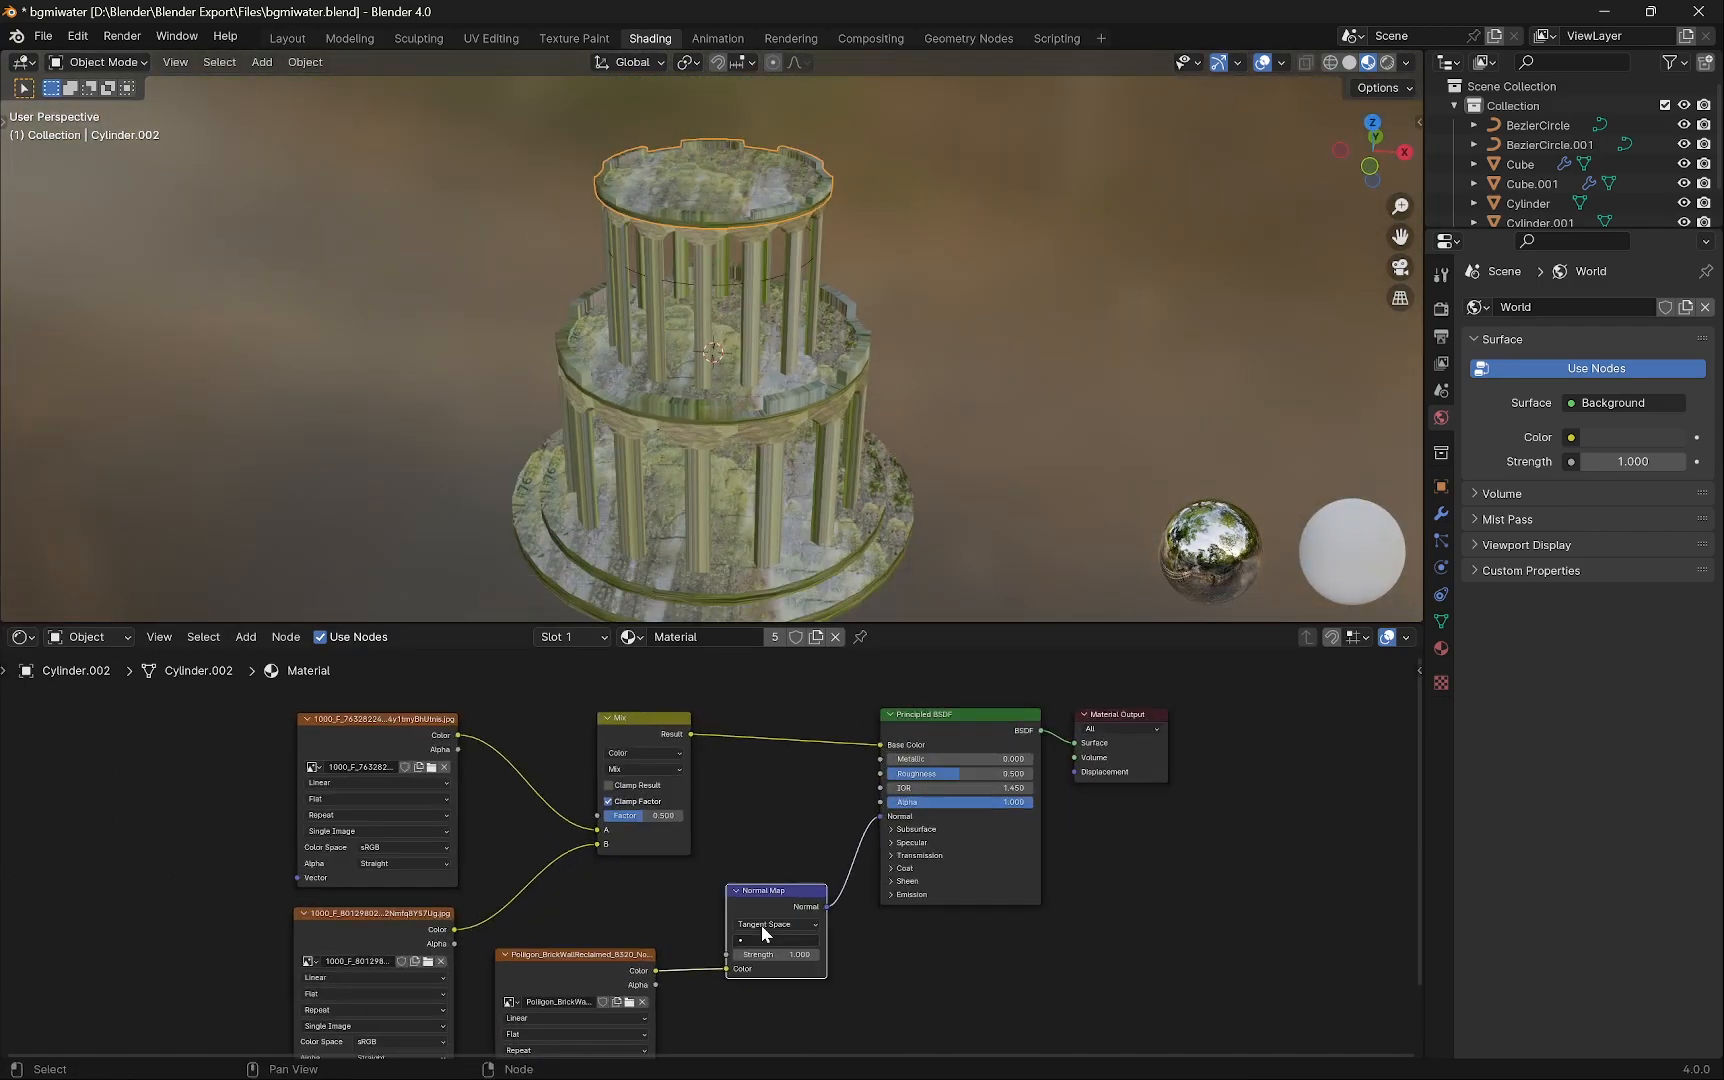
left_click(806, 990)
type("0.3")
key("Return")
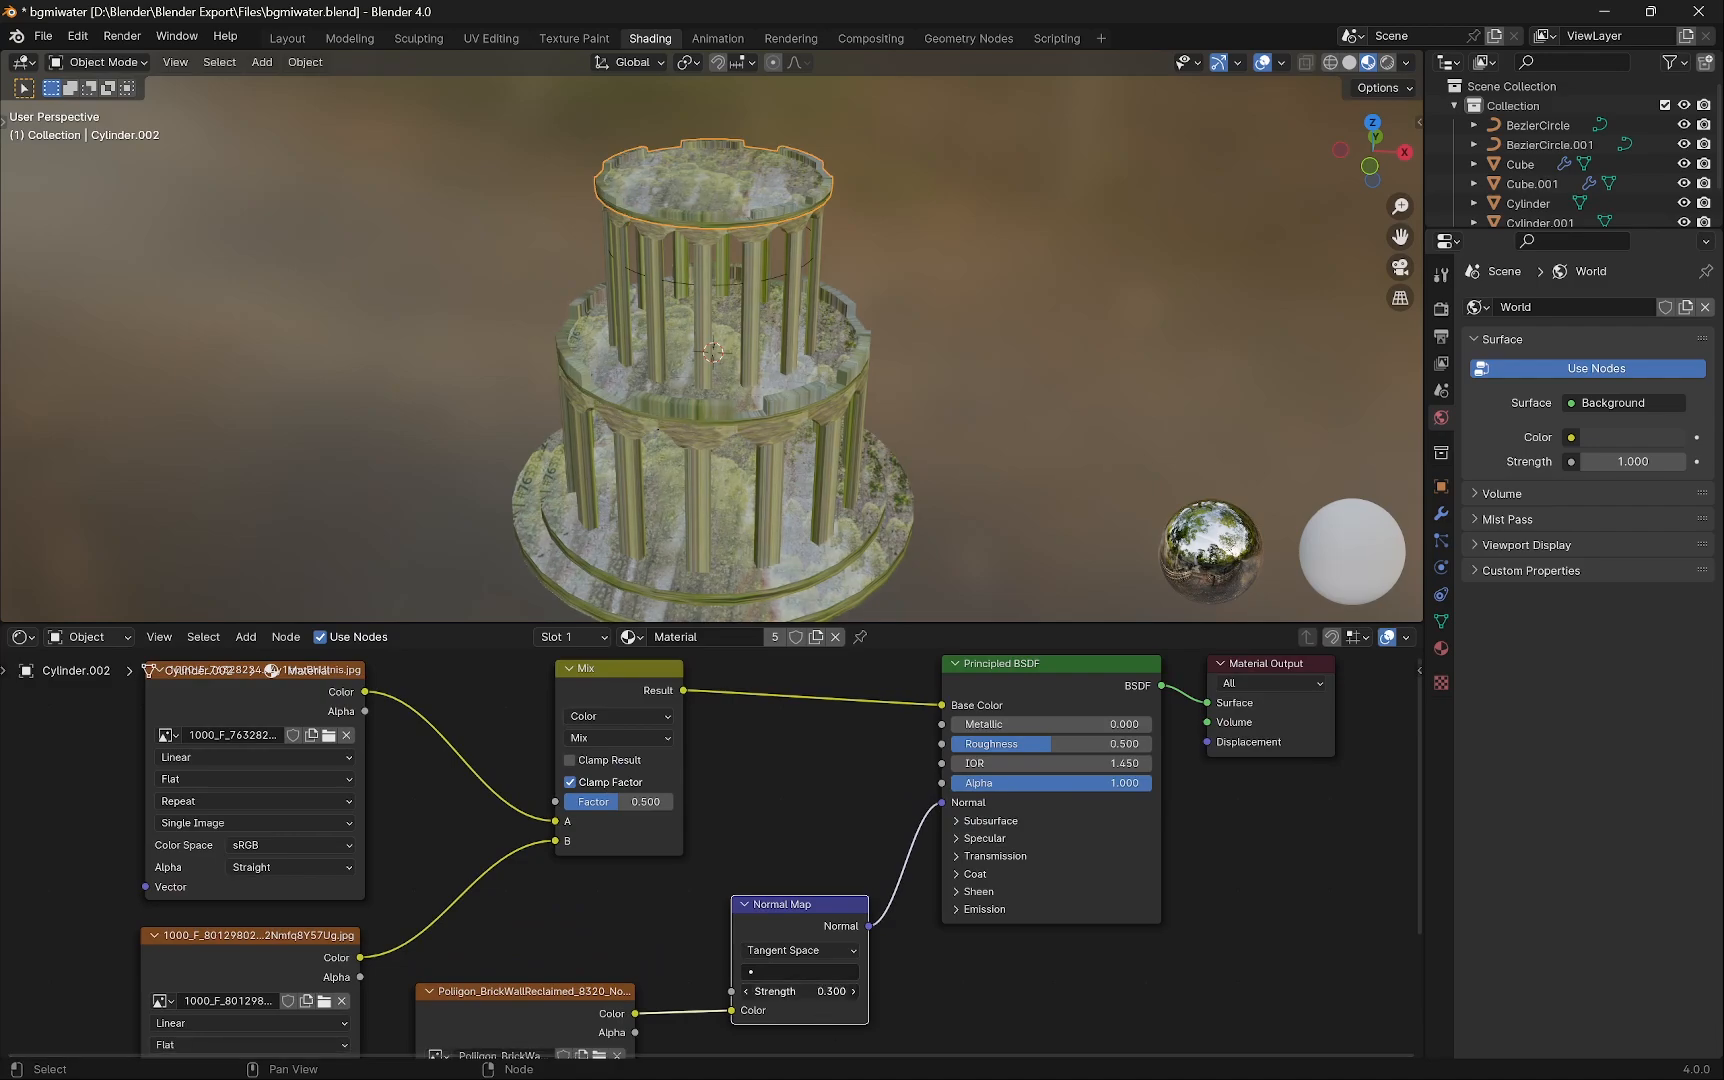
left_click_drag(806, 990, 991, 990)
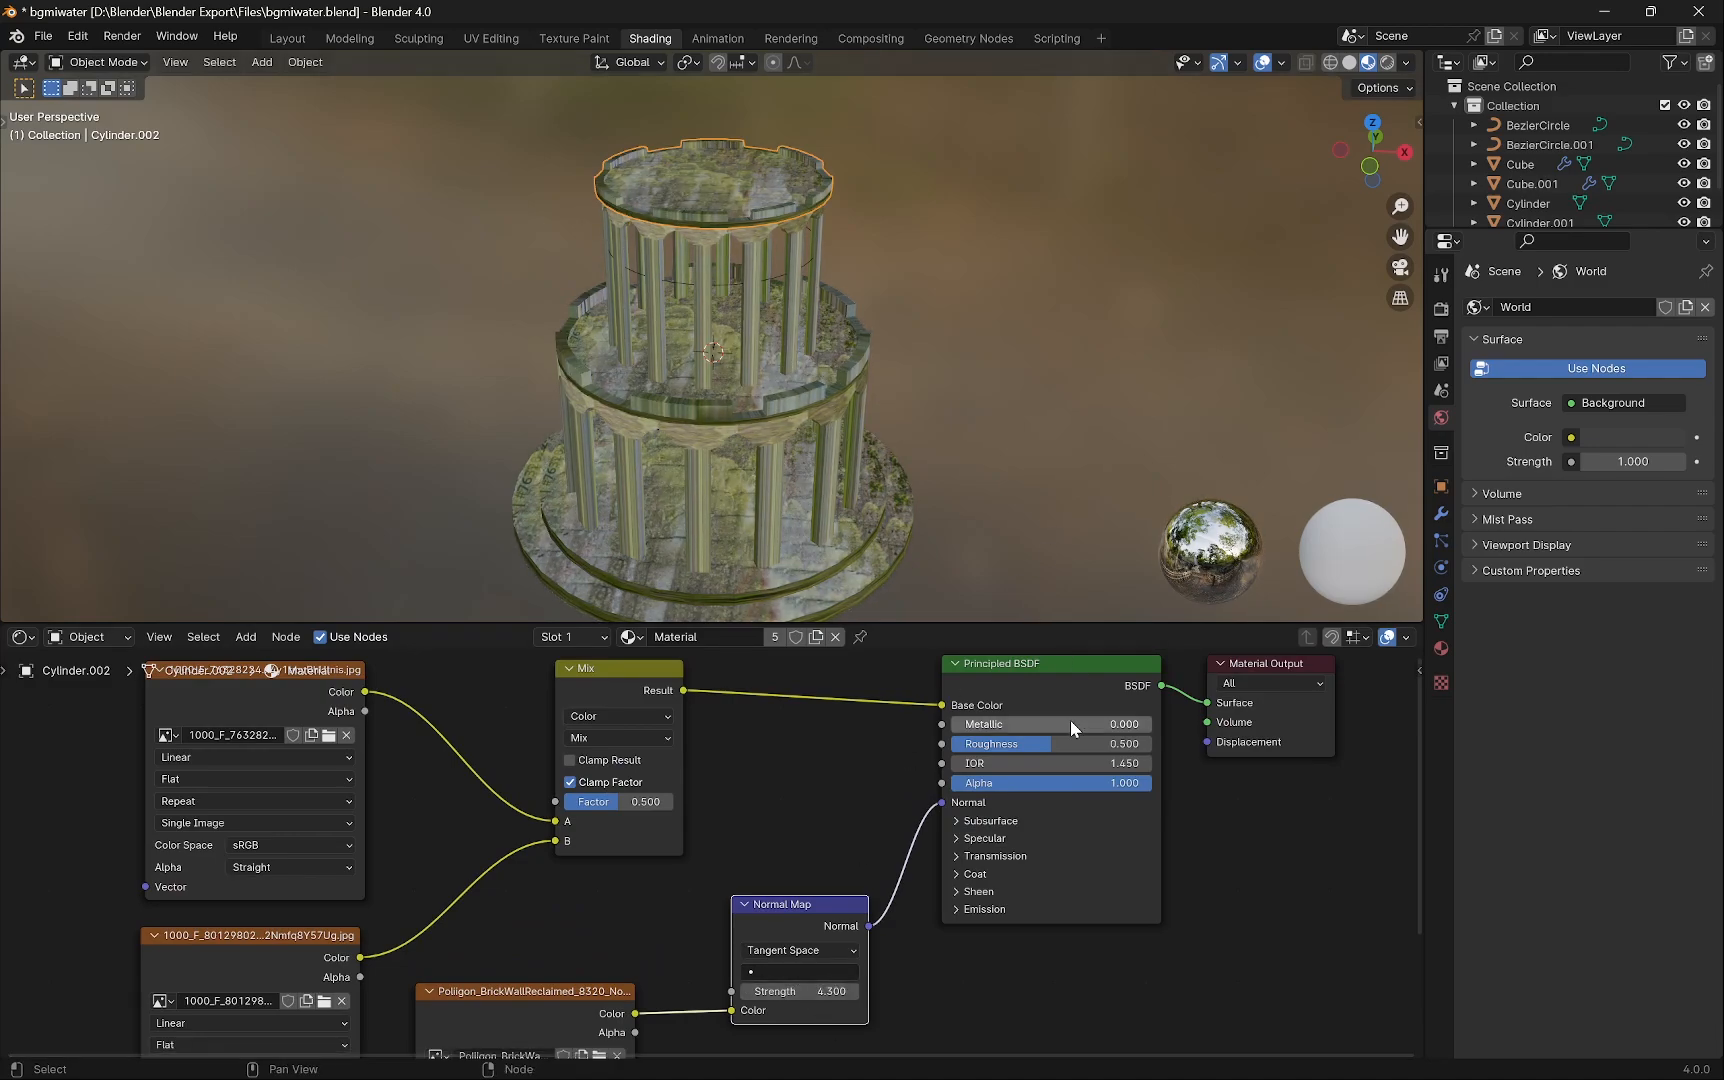
Set the Principled BSDF's Roughness to about 0.872 and keep Alpha at 1.000.
left_click_drag(1069, 744, 1058, 744)
mouse_move(1026, 744)
left_mouse_down()
mouse_move(1008, 744)
mouse_move(1132, 744)
mouse_move(1001, 744)
mouse_move(1130, 744)
left_mouse_up()
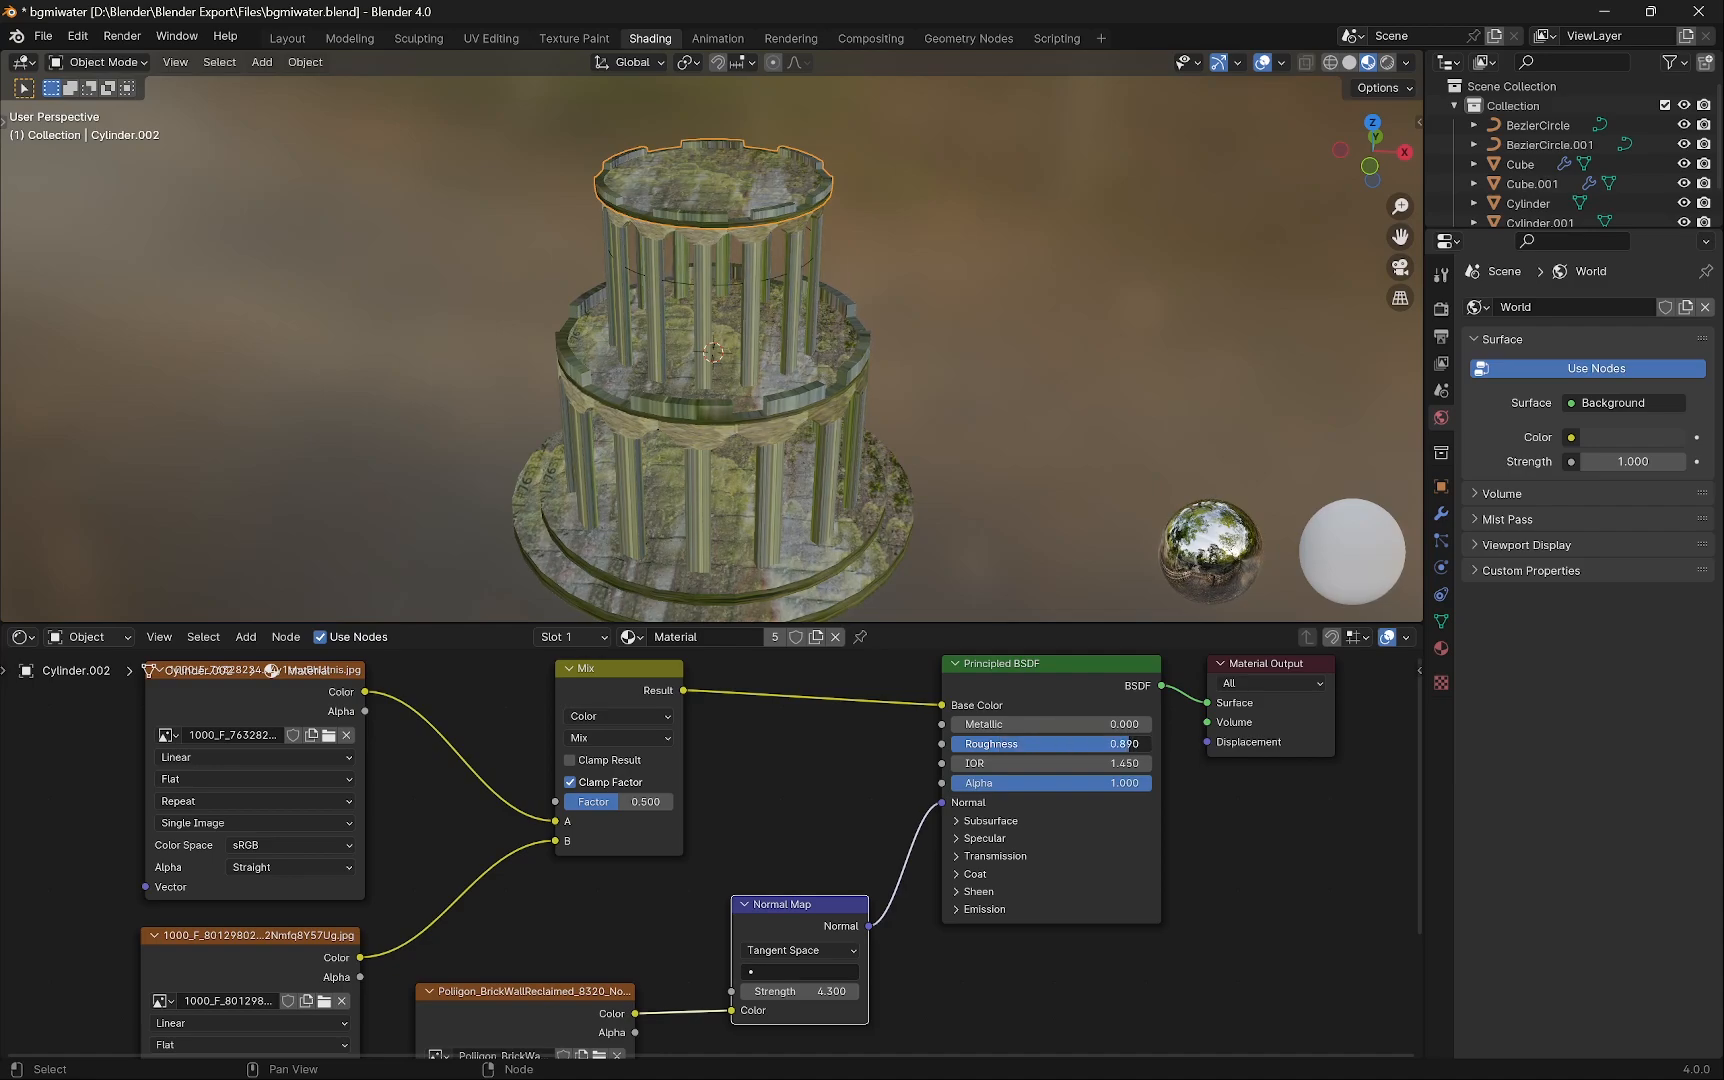
left_click(1003, 744)
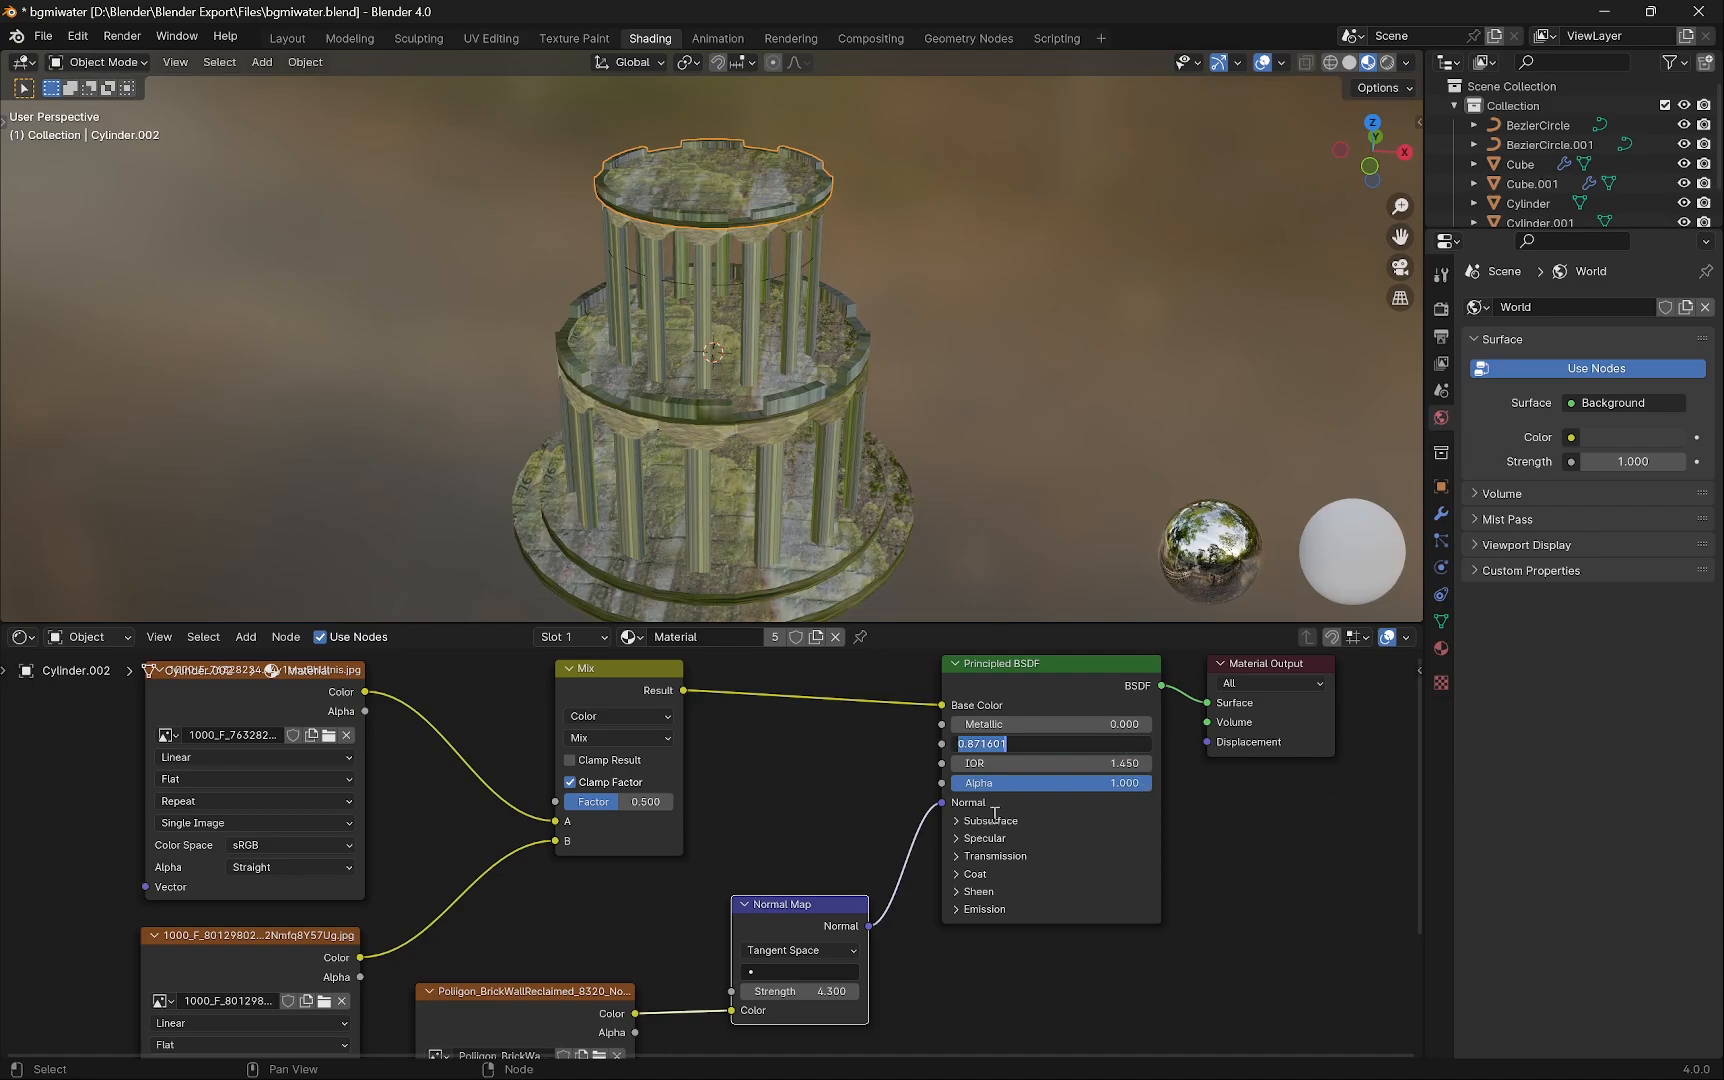
key("Return")
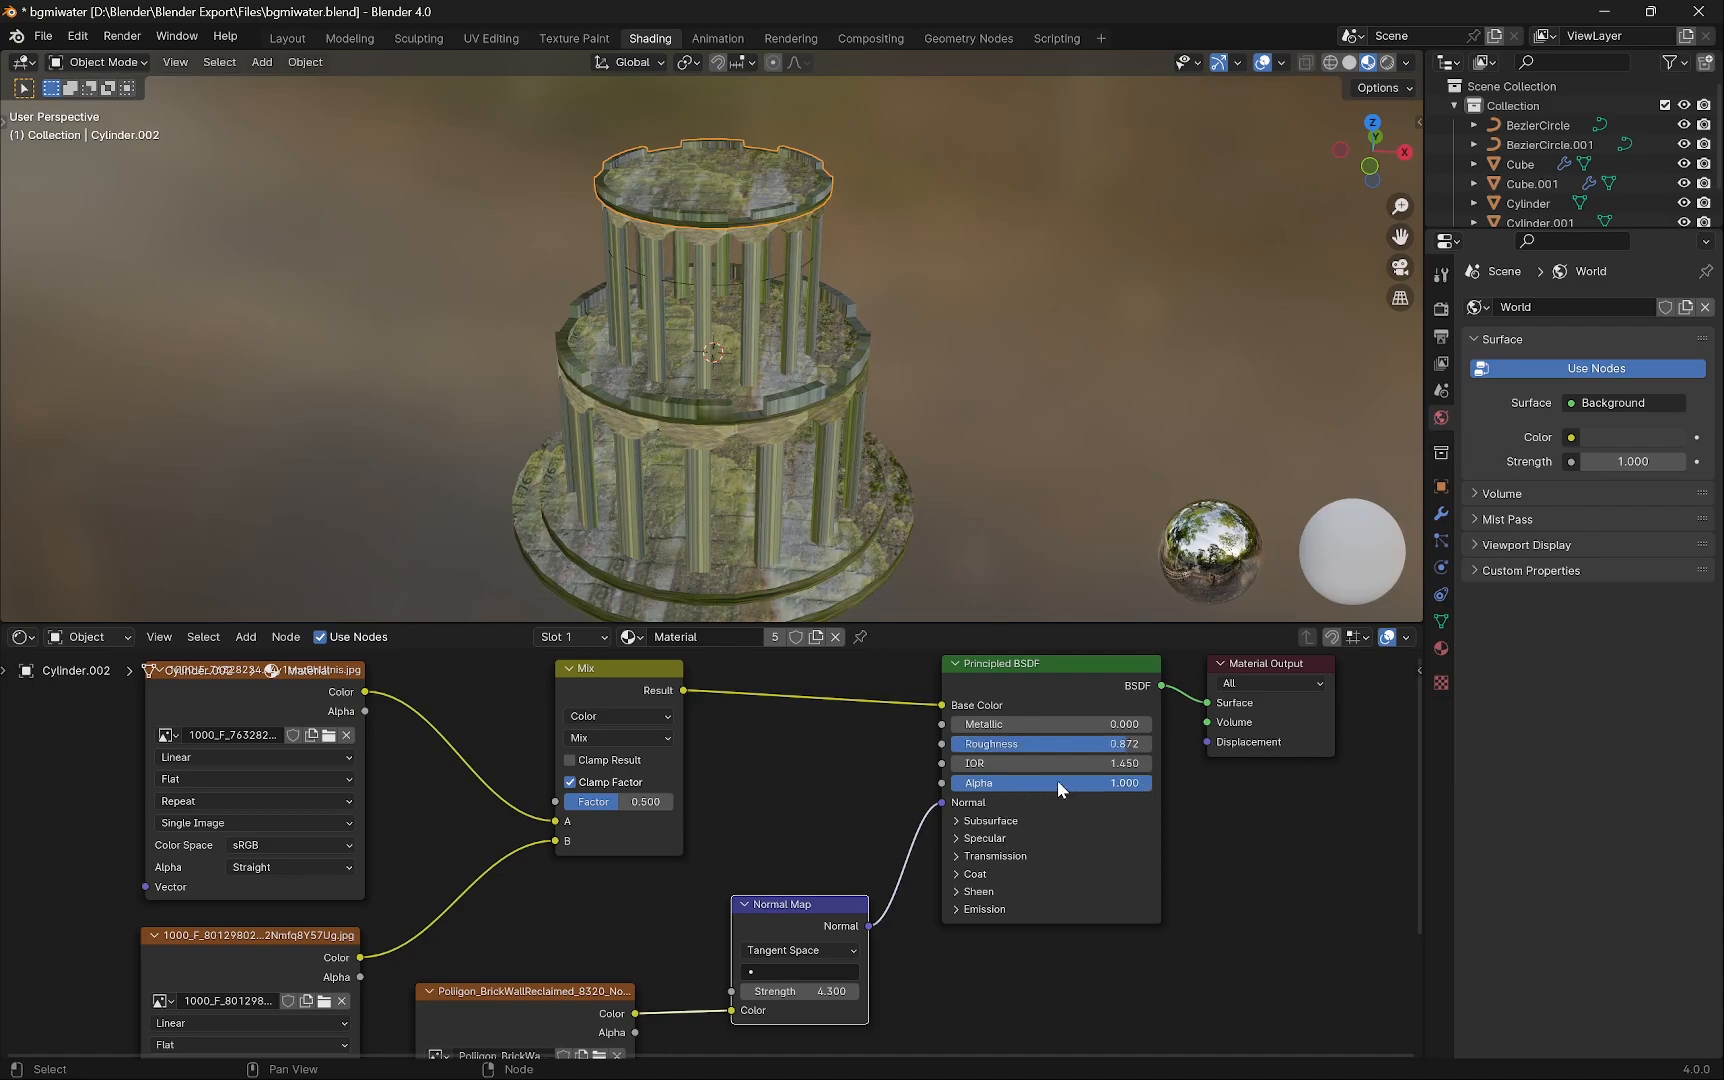
left_click(993, 784)
key("Return")
mouse_move(1128, 787)
left_mouse_down()
mouse_move(1006, 787)
mouse_move(1152, 787)
left_mouse_up()
Set the blending mode of the wall and foliage Mix Color node to Multiply and check the effect on the fountain.
left_click(628, 738)
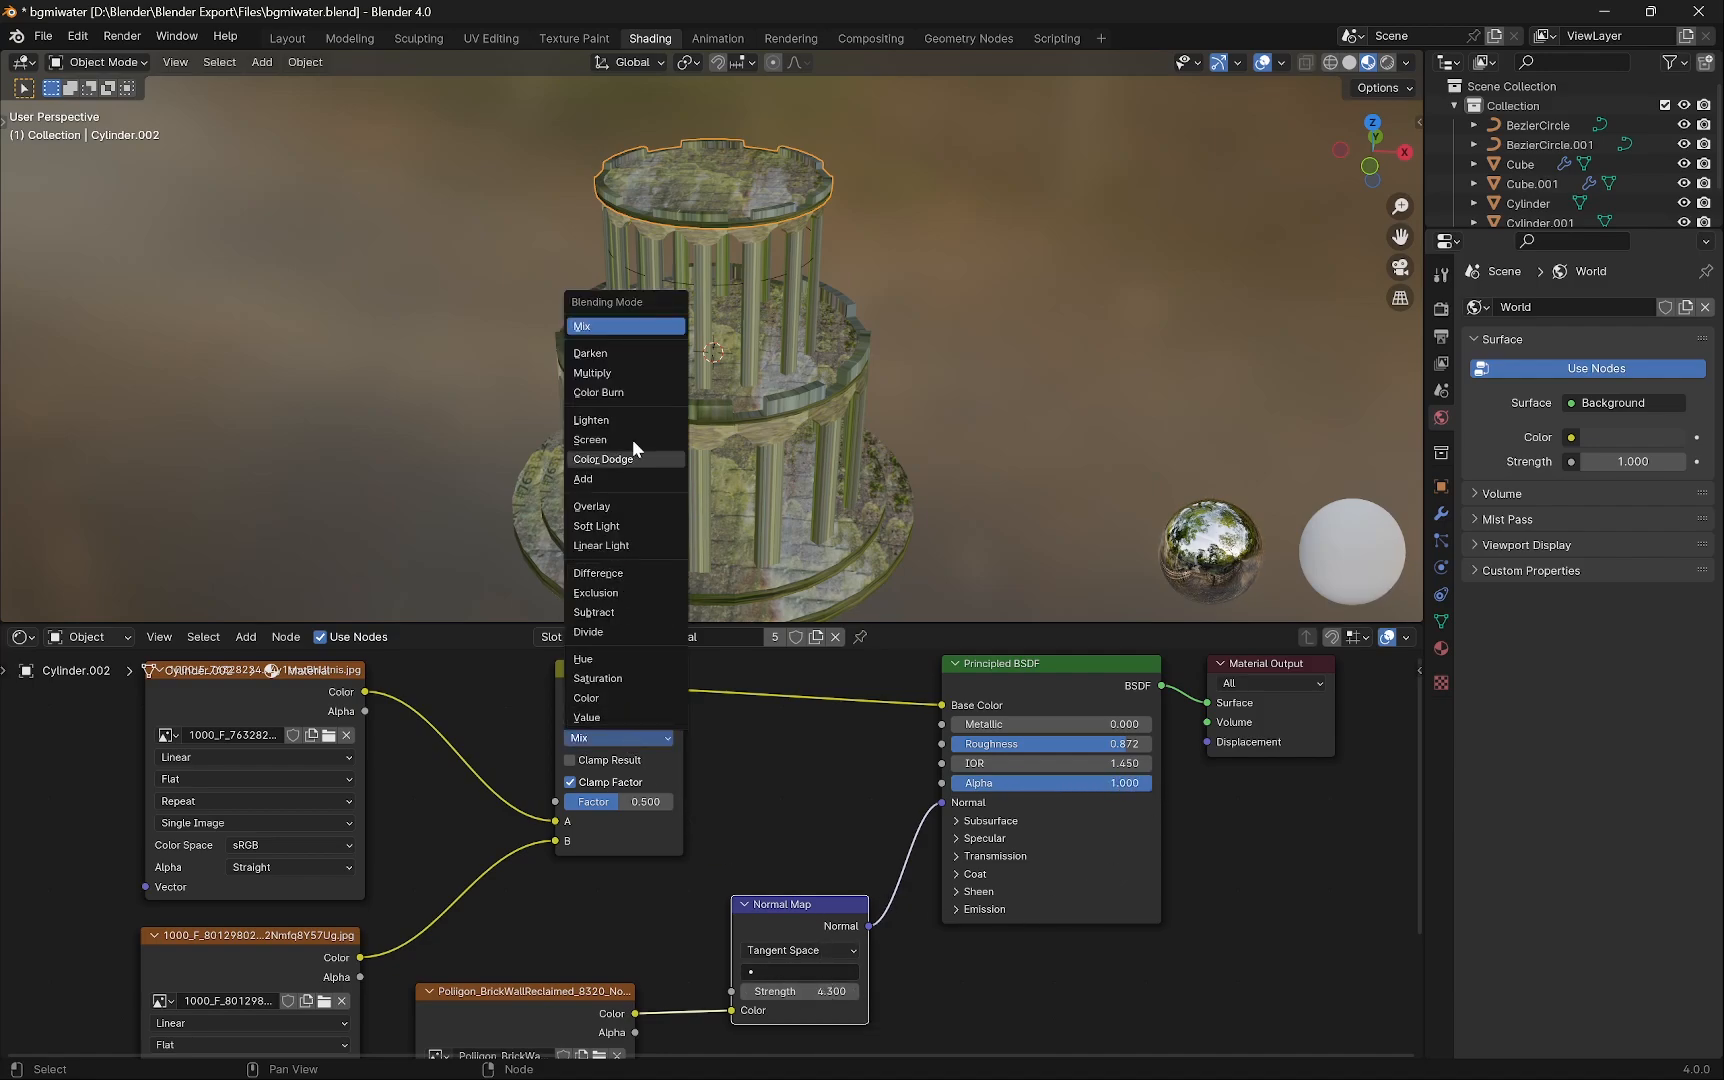
left_click(610, 372)
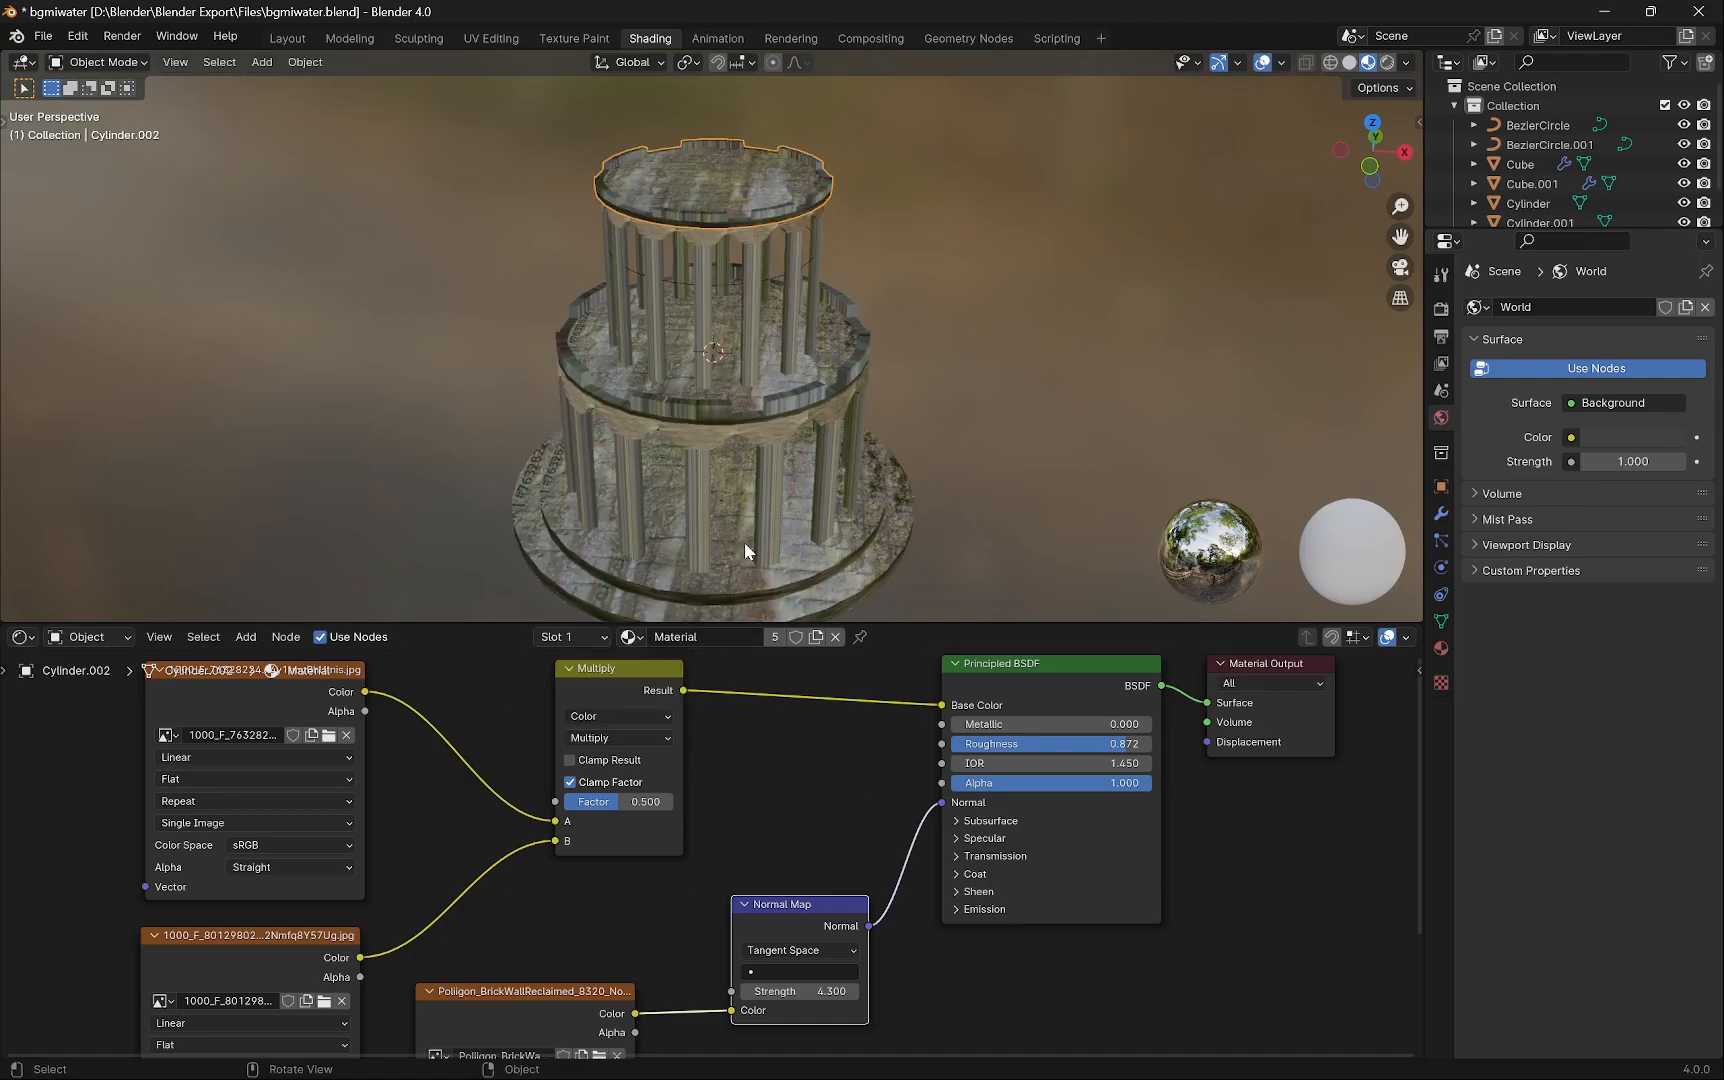
scroll(752, 422, "up", 5)
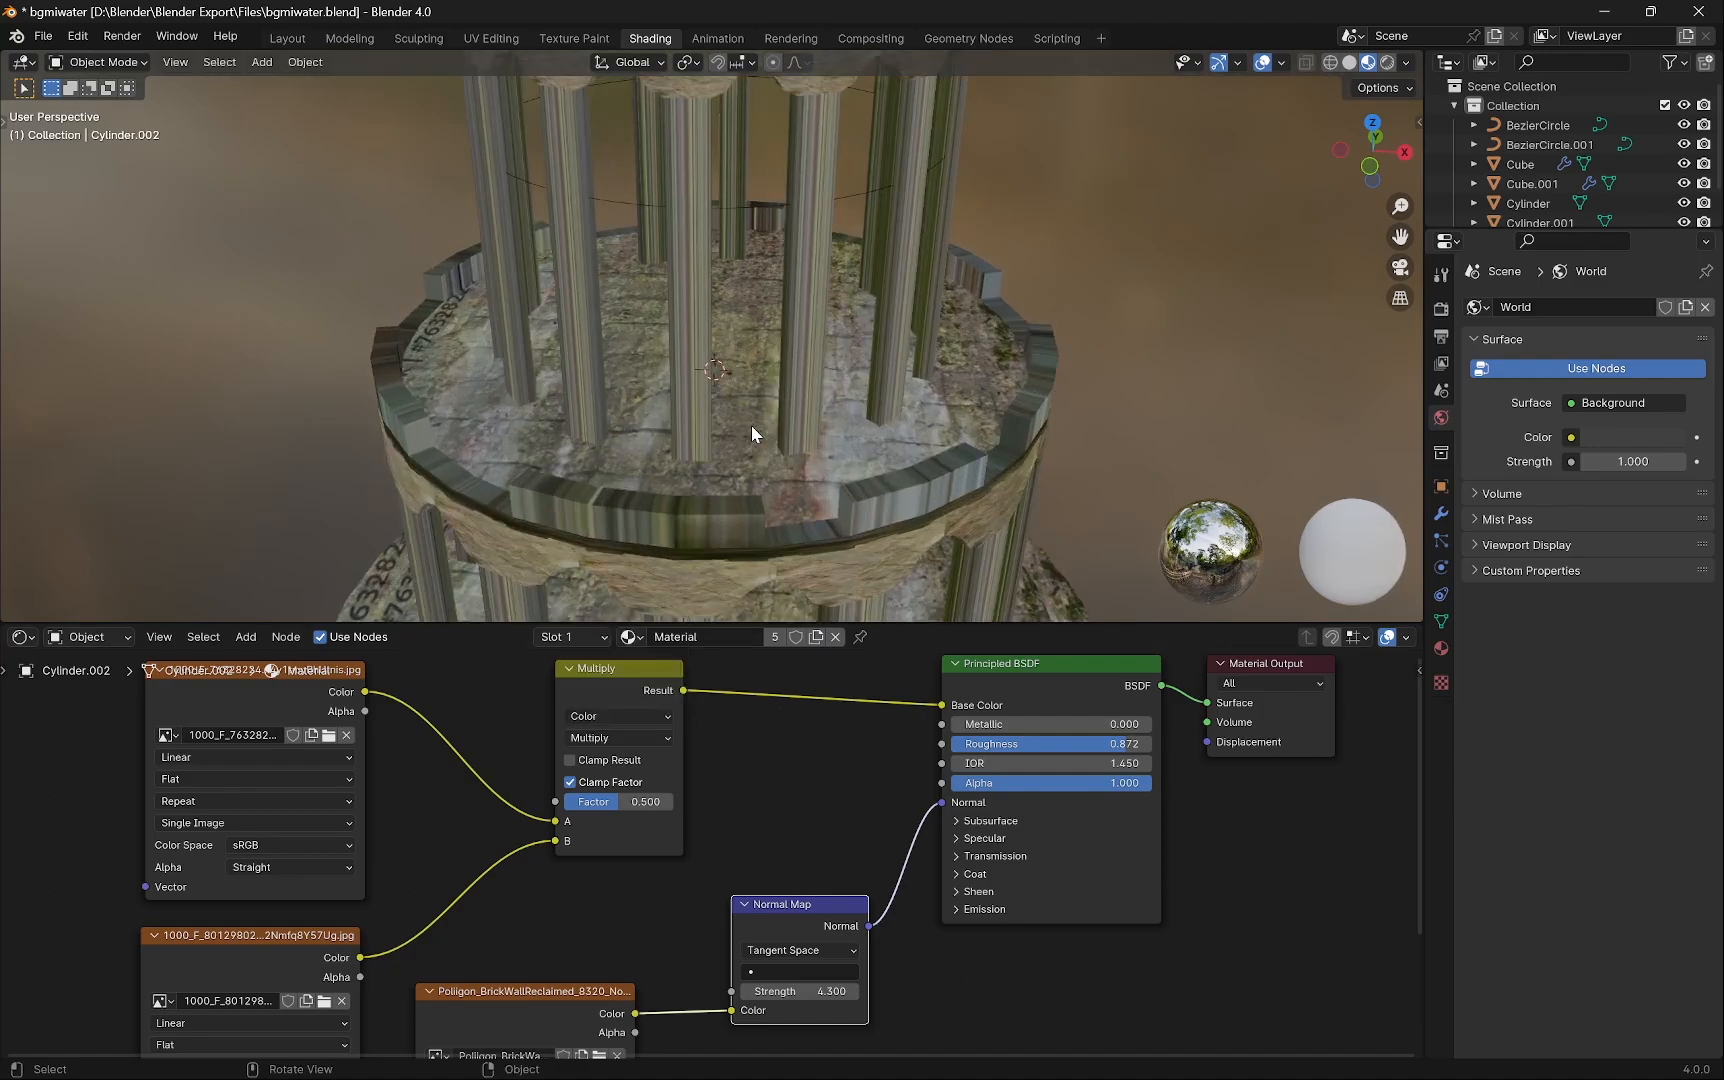
scroll(843, 504, "down", 4)
mouse_move(843, 504)
middle_mouse_down()
mouse_move(937, 443)
mouse_move(1021, 423)
mouse_move(886, 500)
mouse_move(827, 493)
mouse_move(814, 465)
mouse_move(848, 470)
middle_mouse_up()
Try the Mix, Lighten, Subtract and Overlay blending modes on the wall and foliage mix node, and return it to Multiply.
left_click(640, 738)
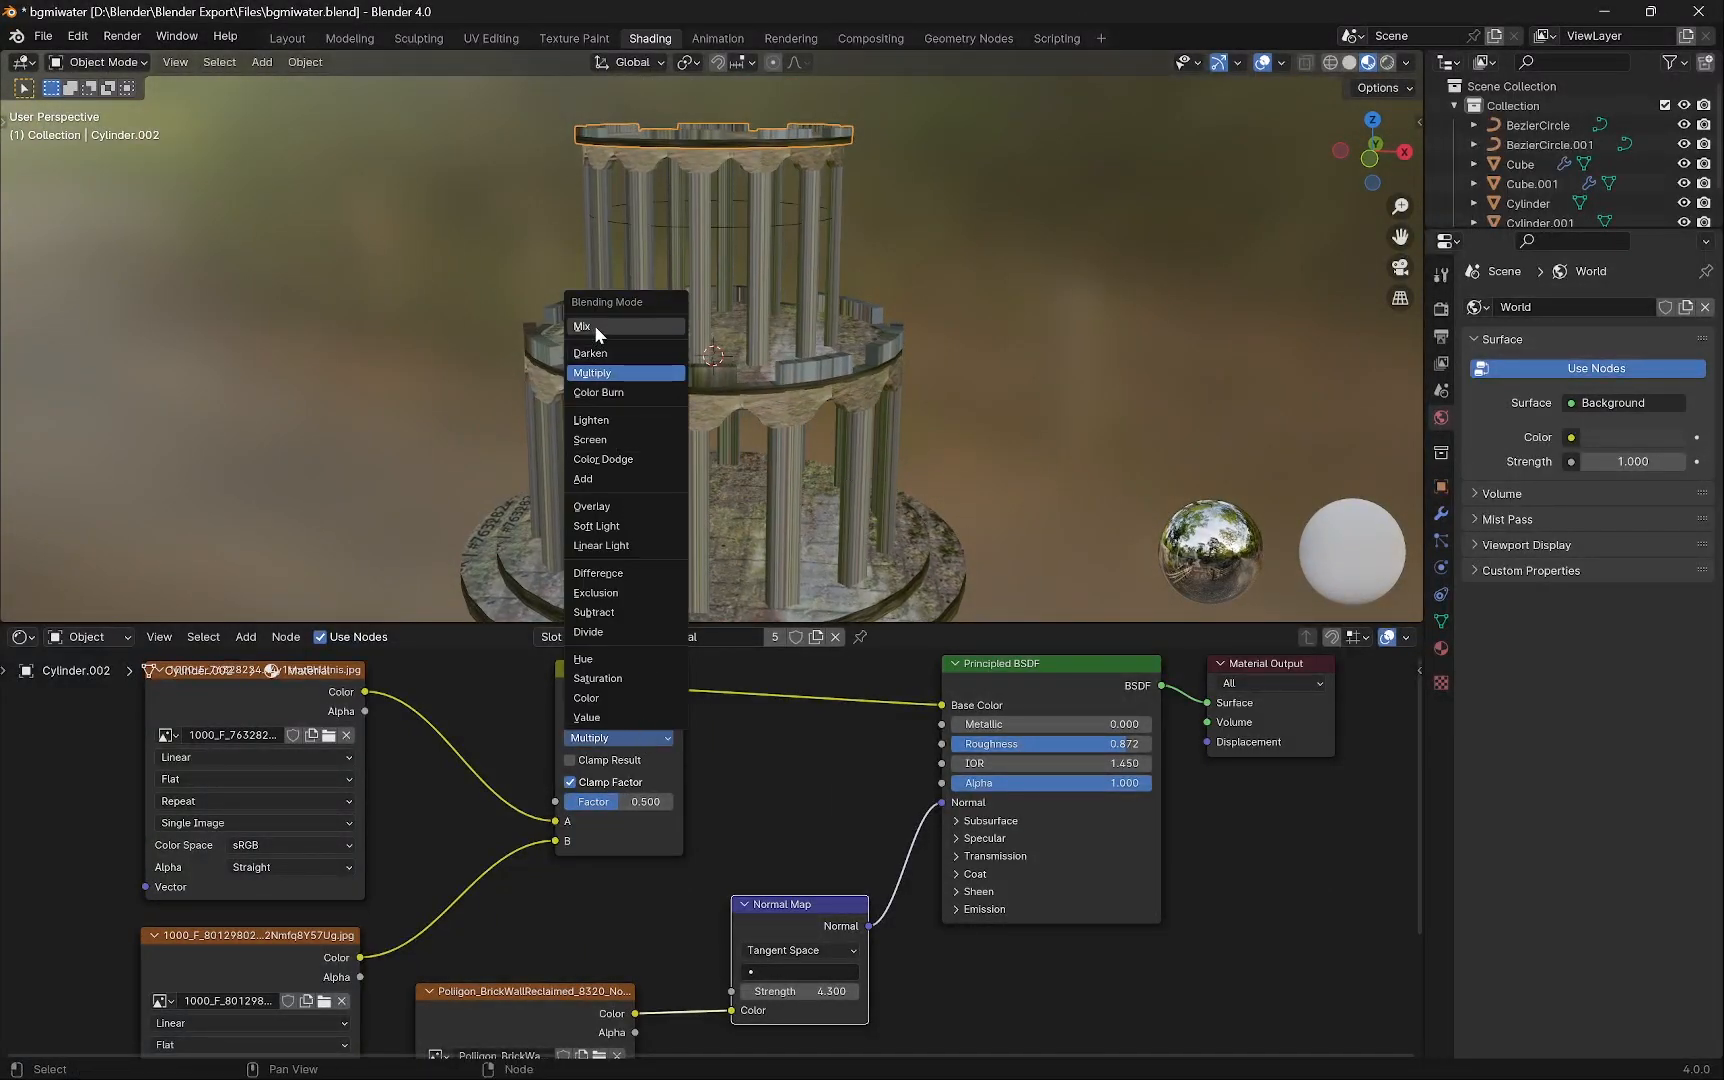
left_click(596, 325)
left_click(648, 741)
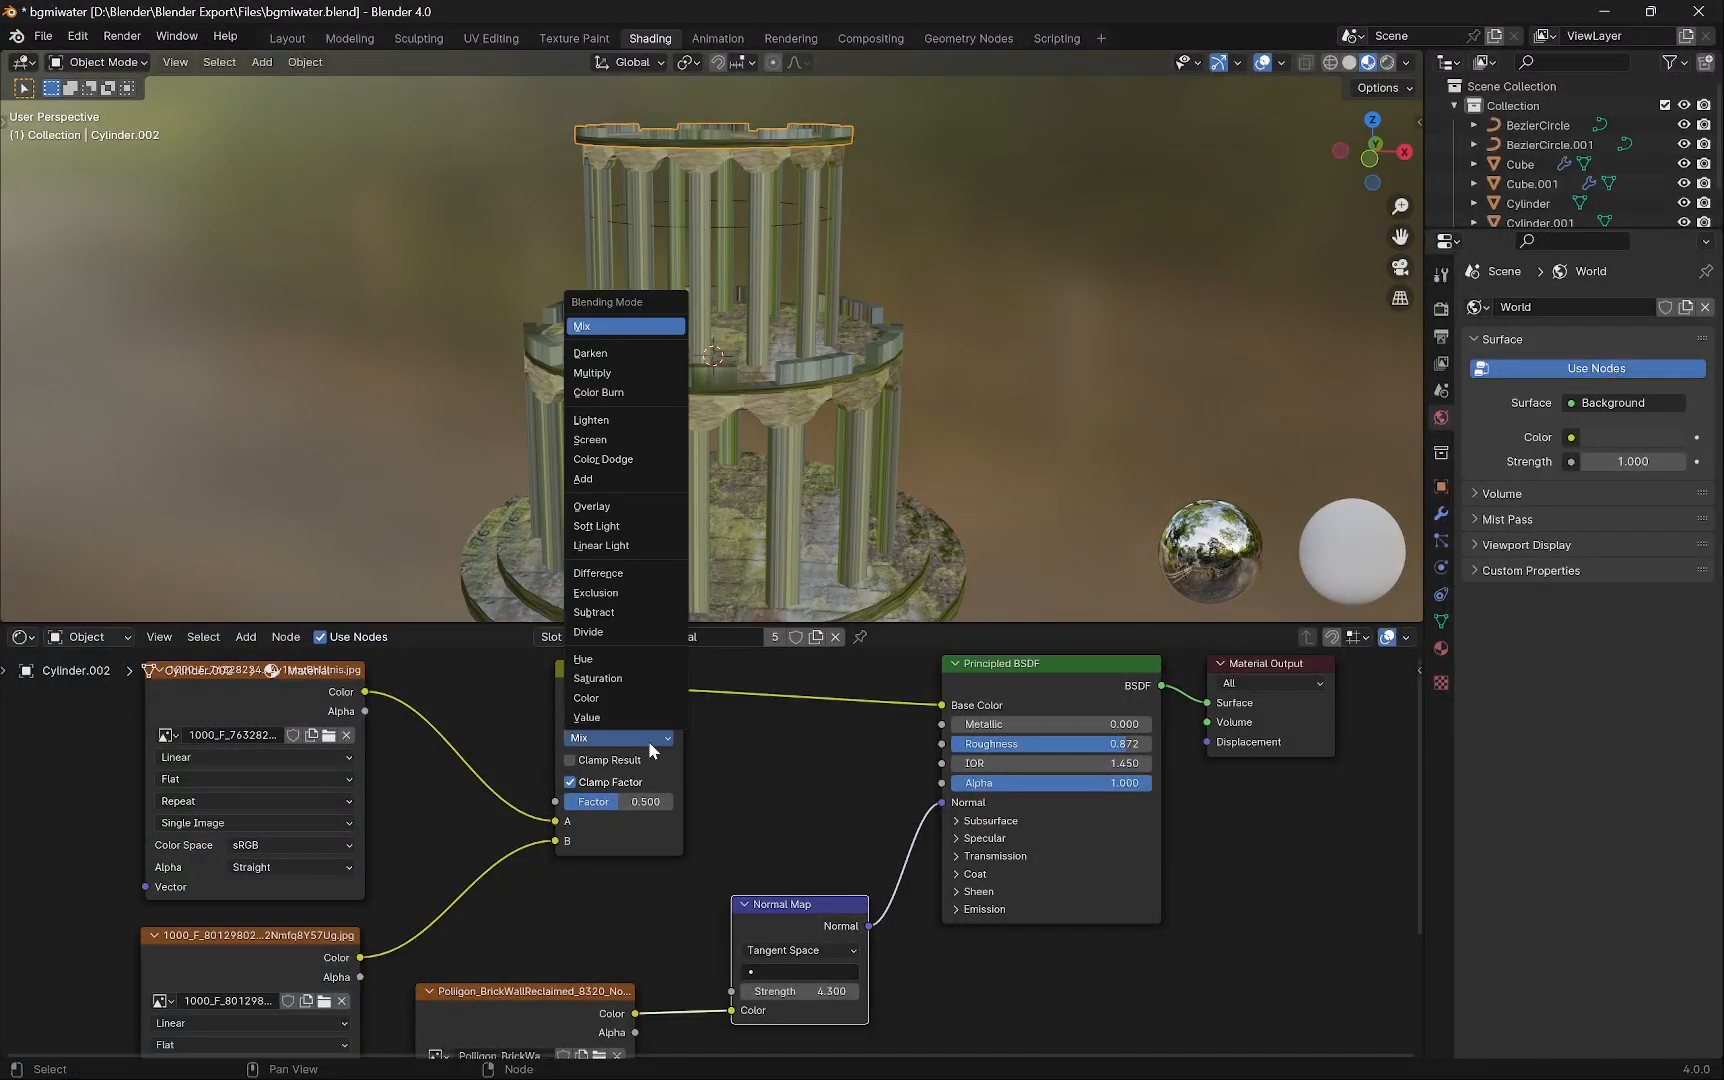
left_click(601, 421)
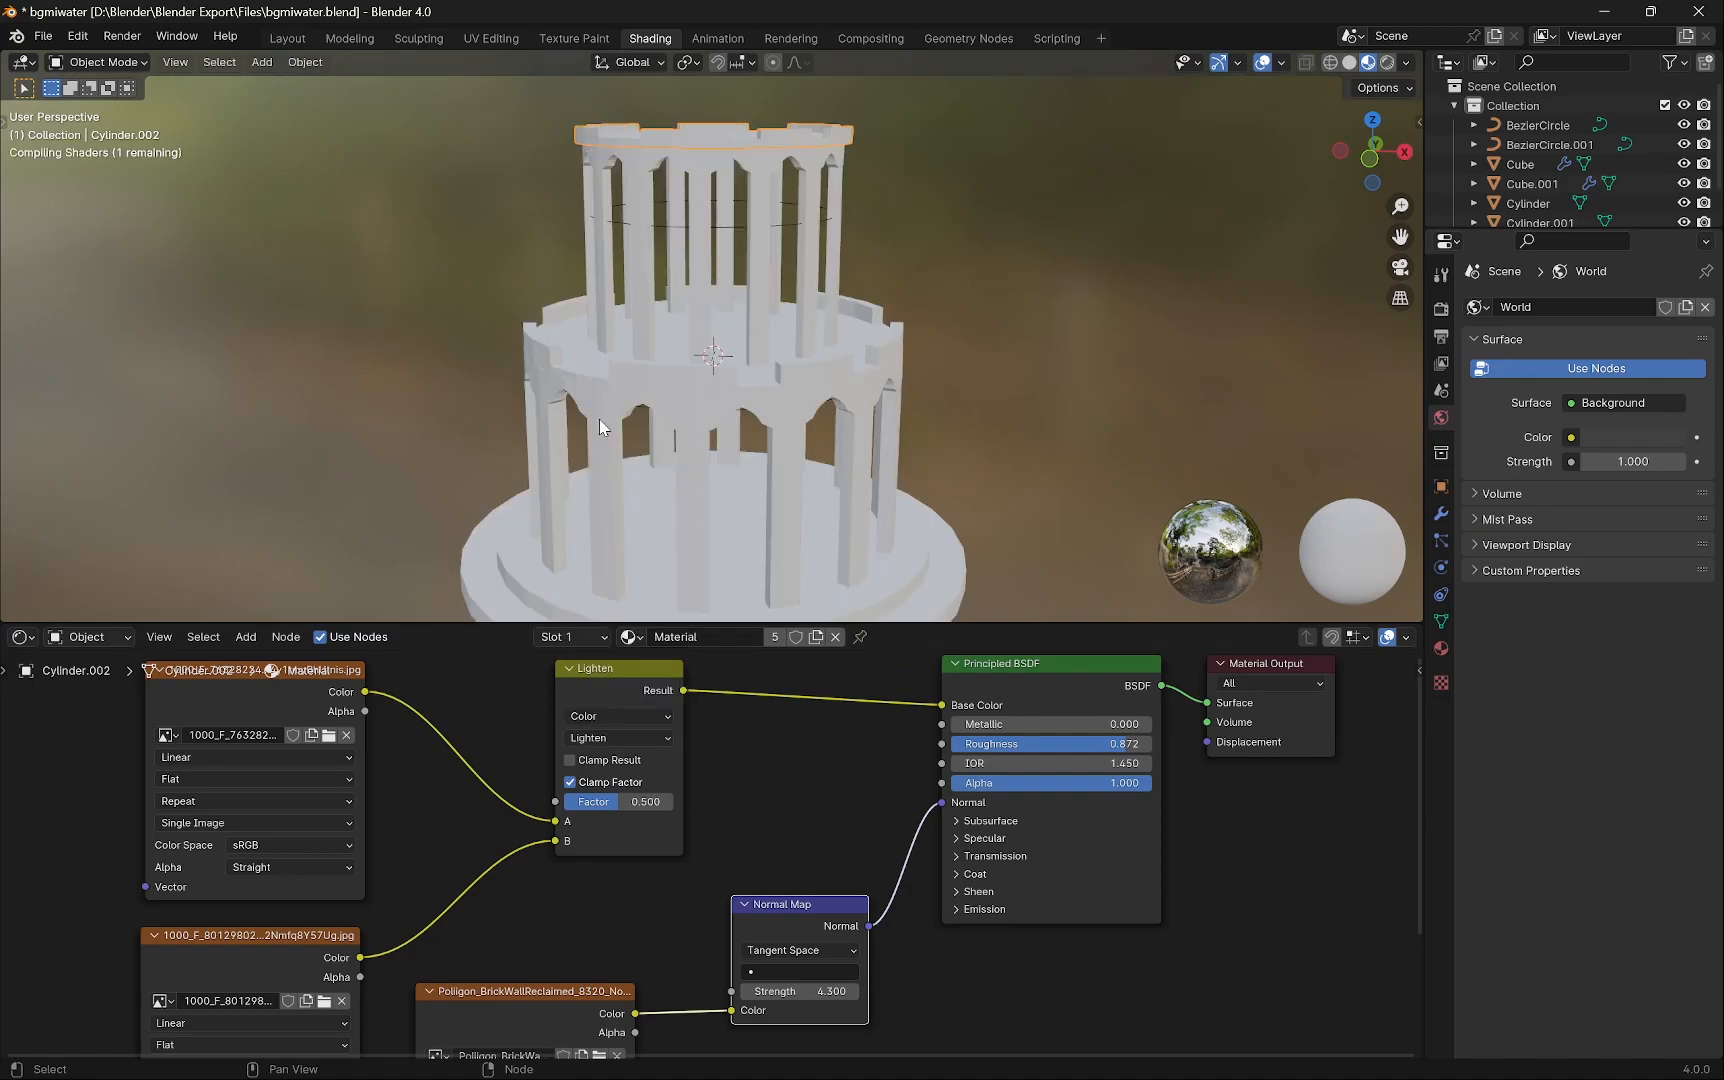
left_click(650, 740)
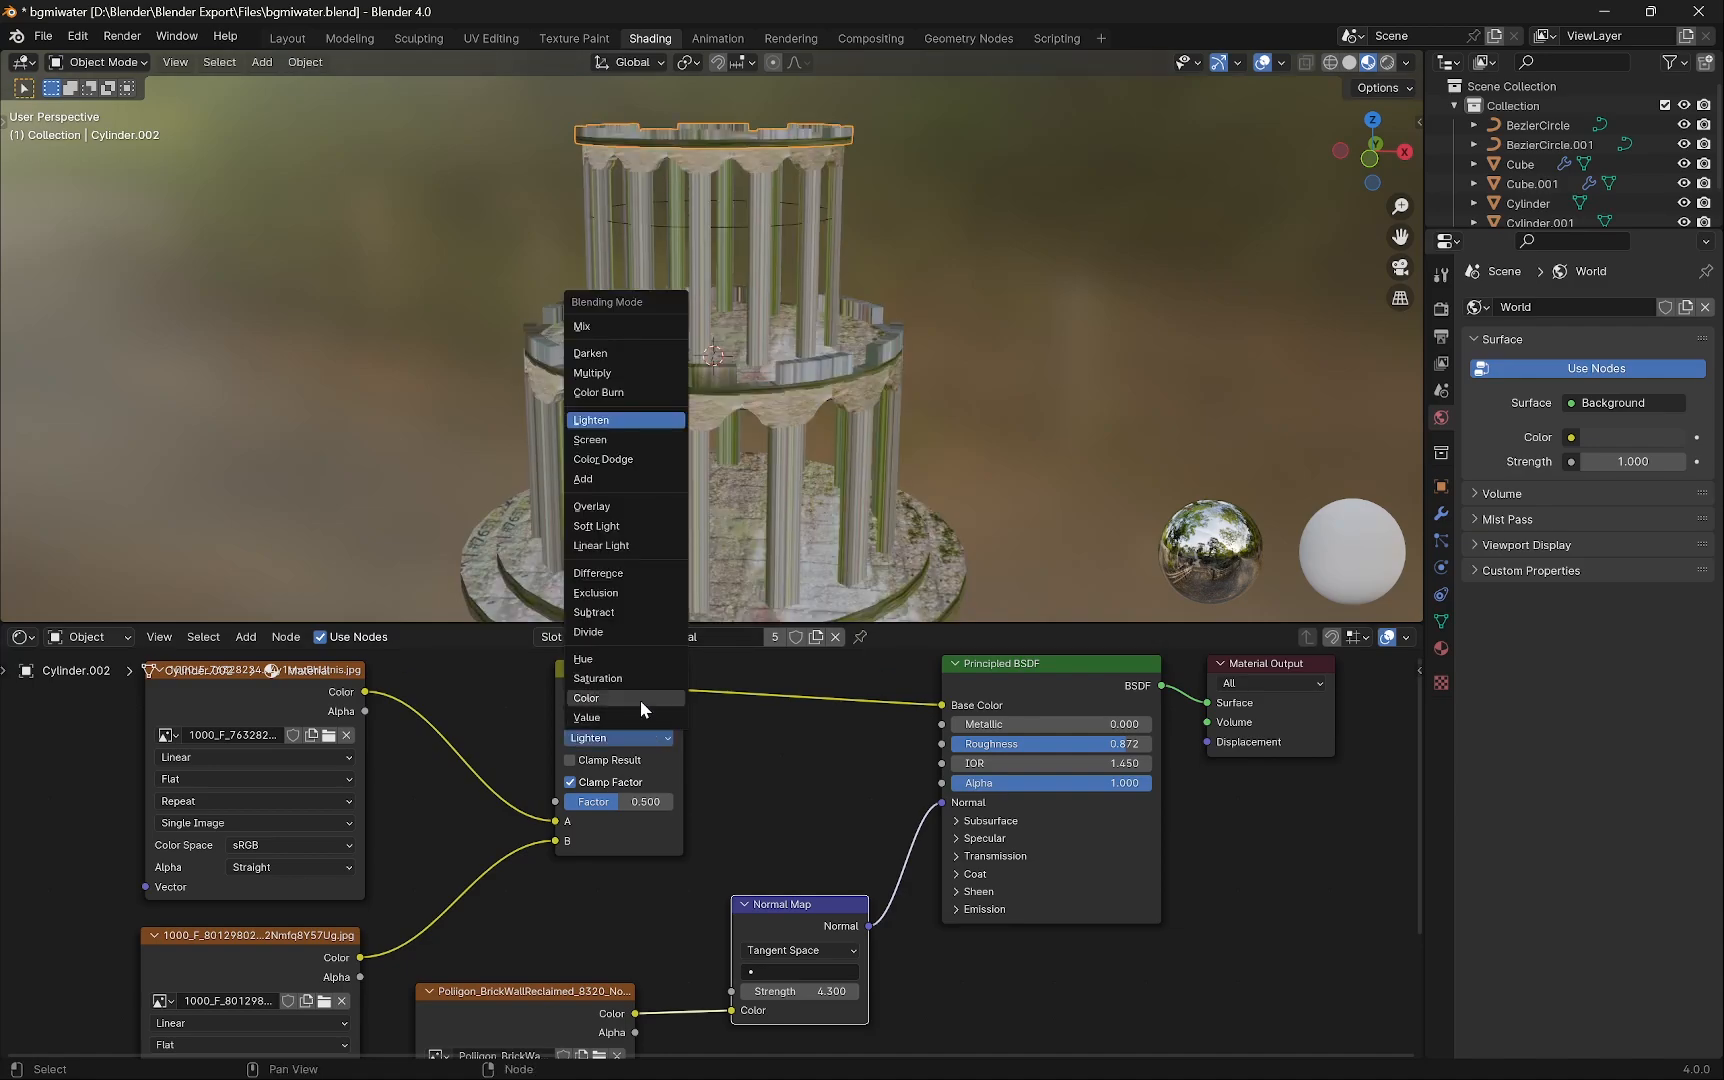
left_click(607, 612)
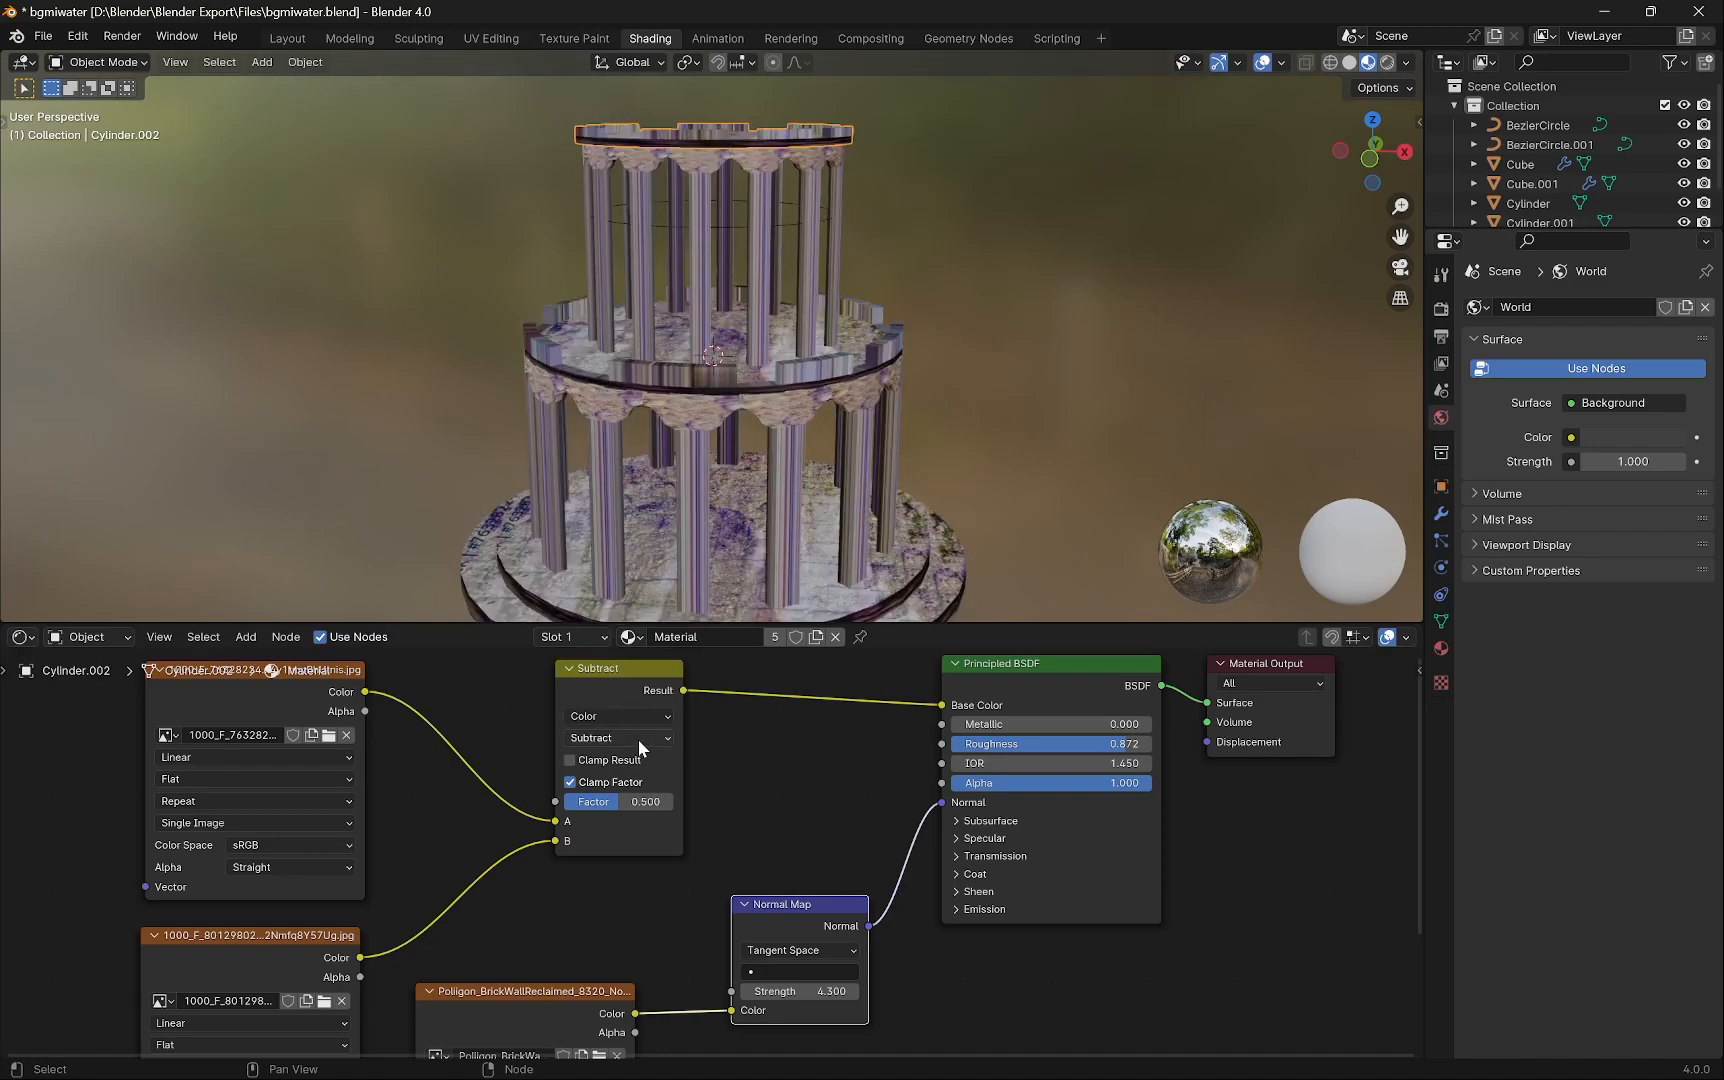
left_click(620, 738)
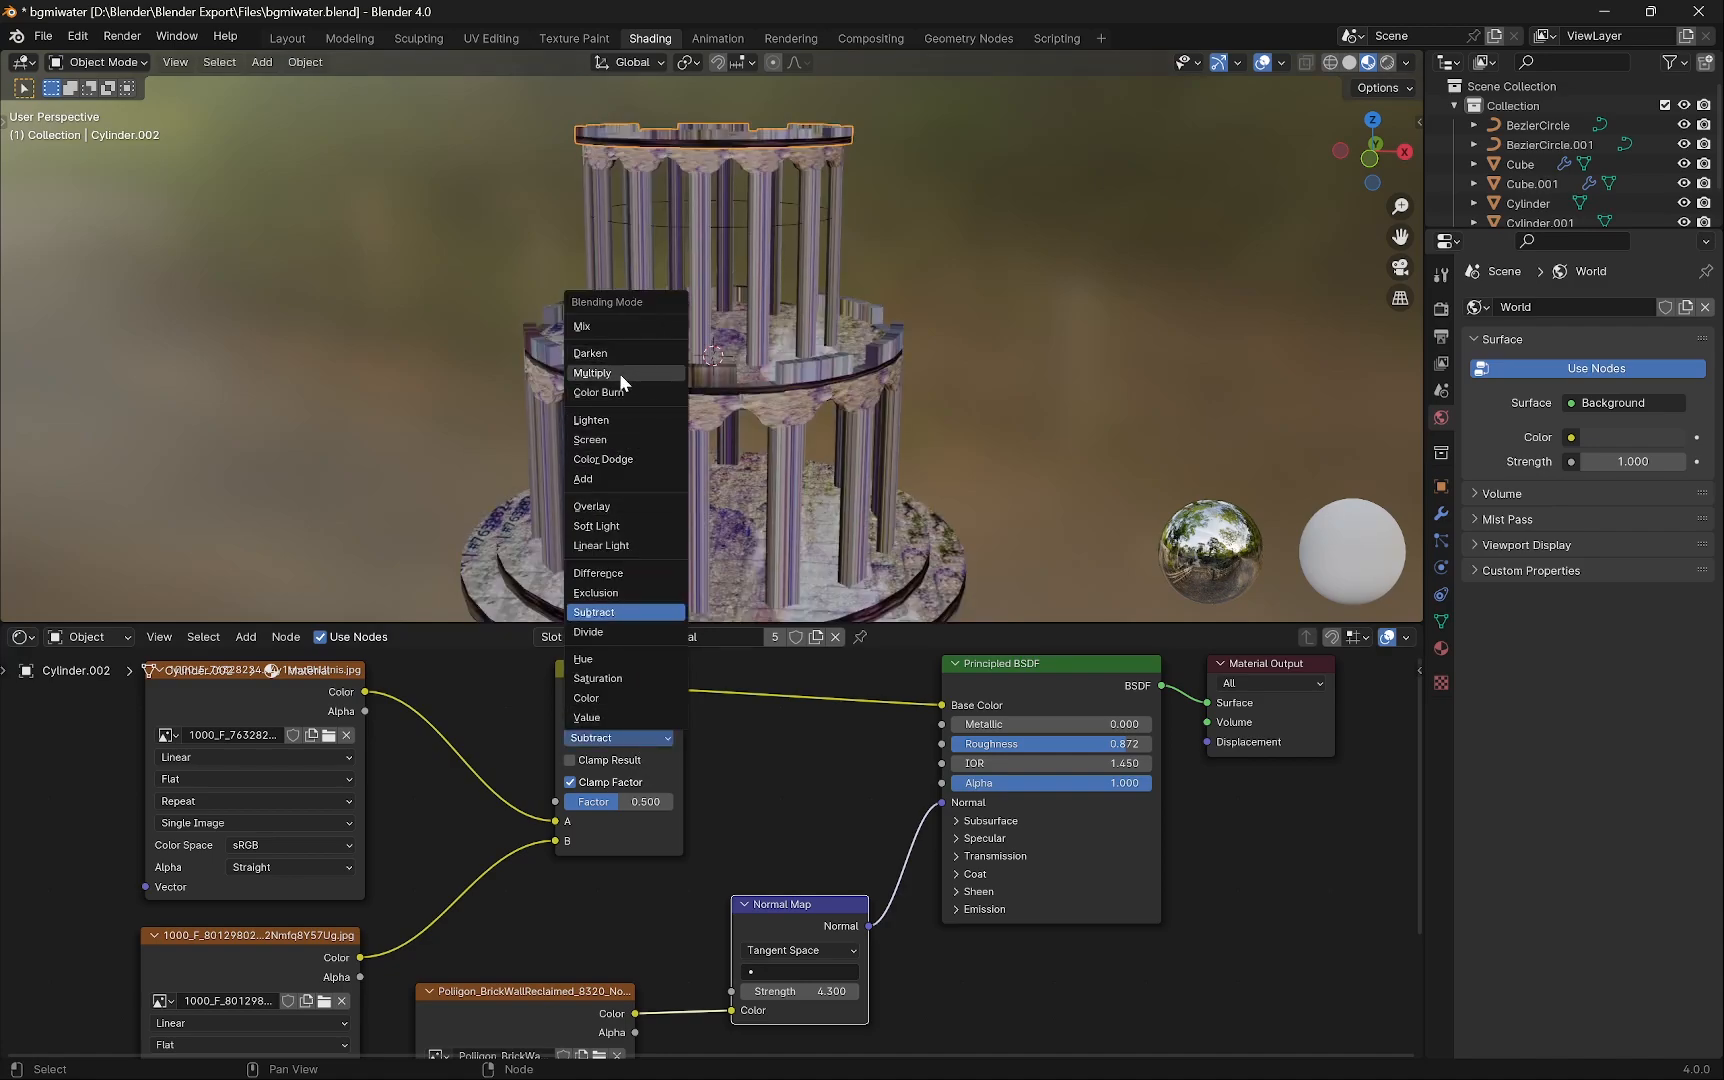
left_click(600, 506)
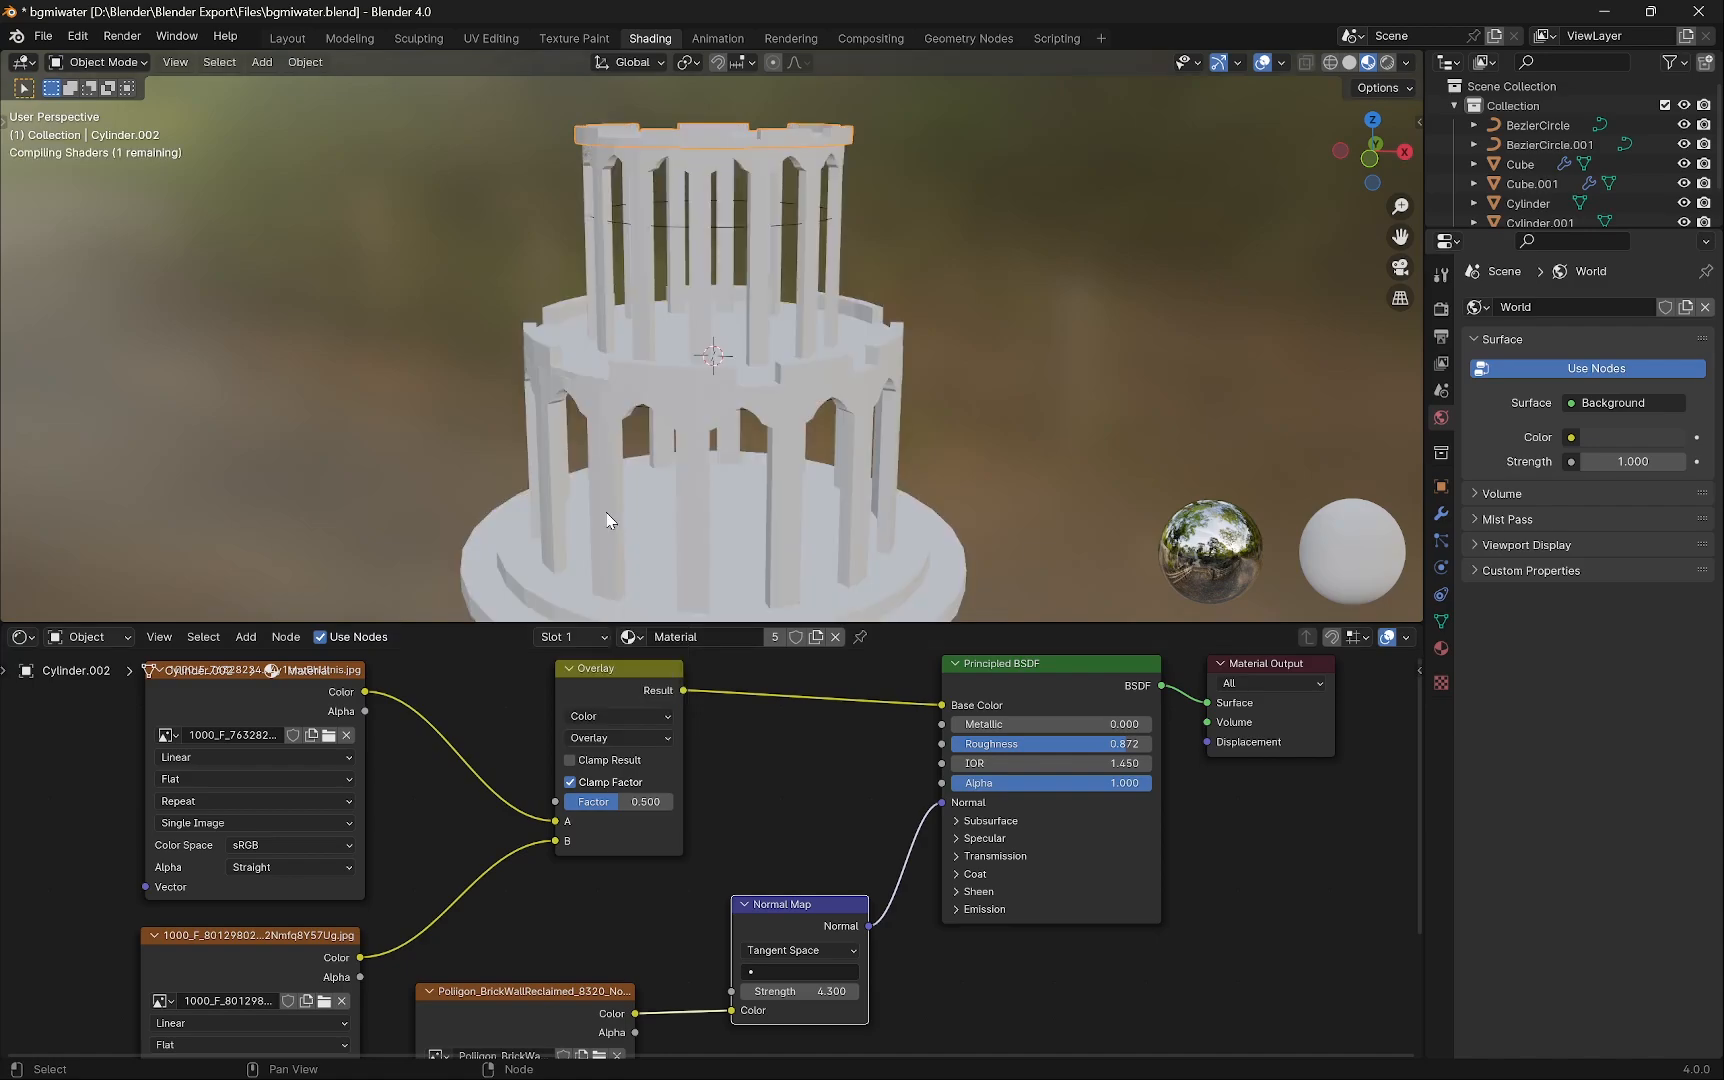
left_click(638, 737)
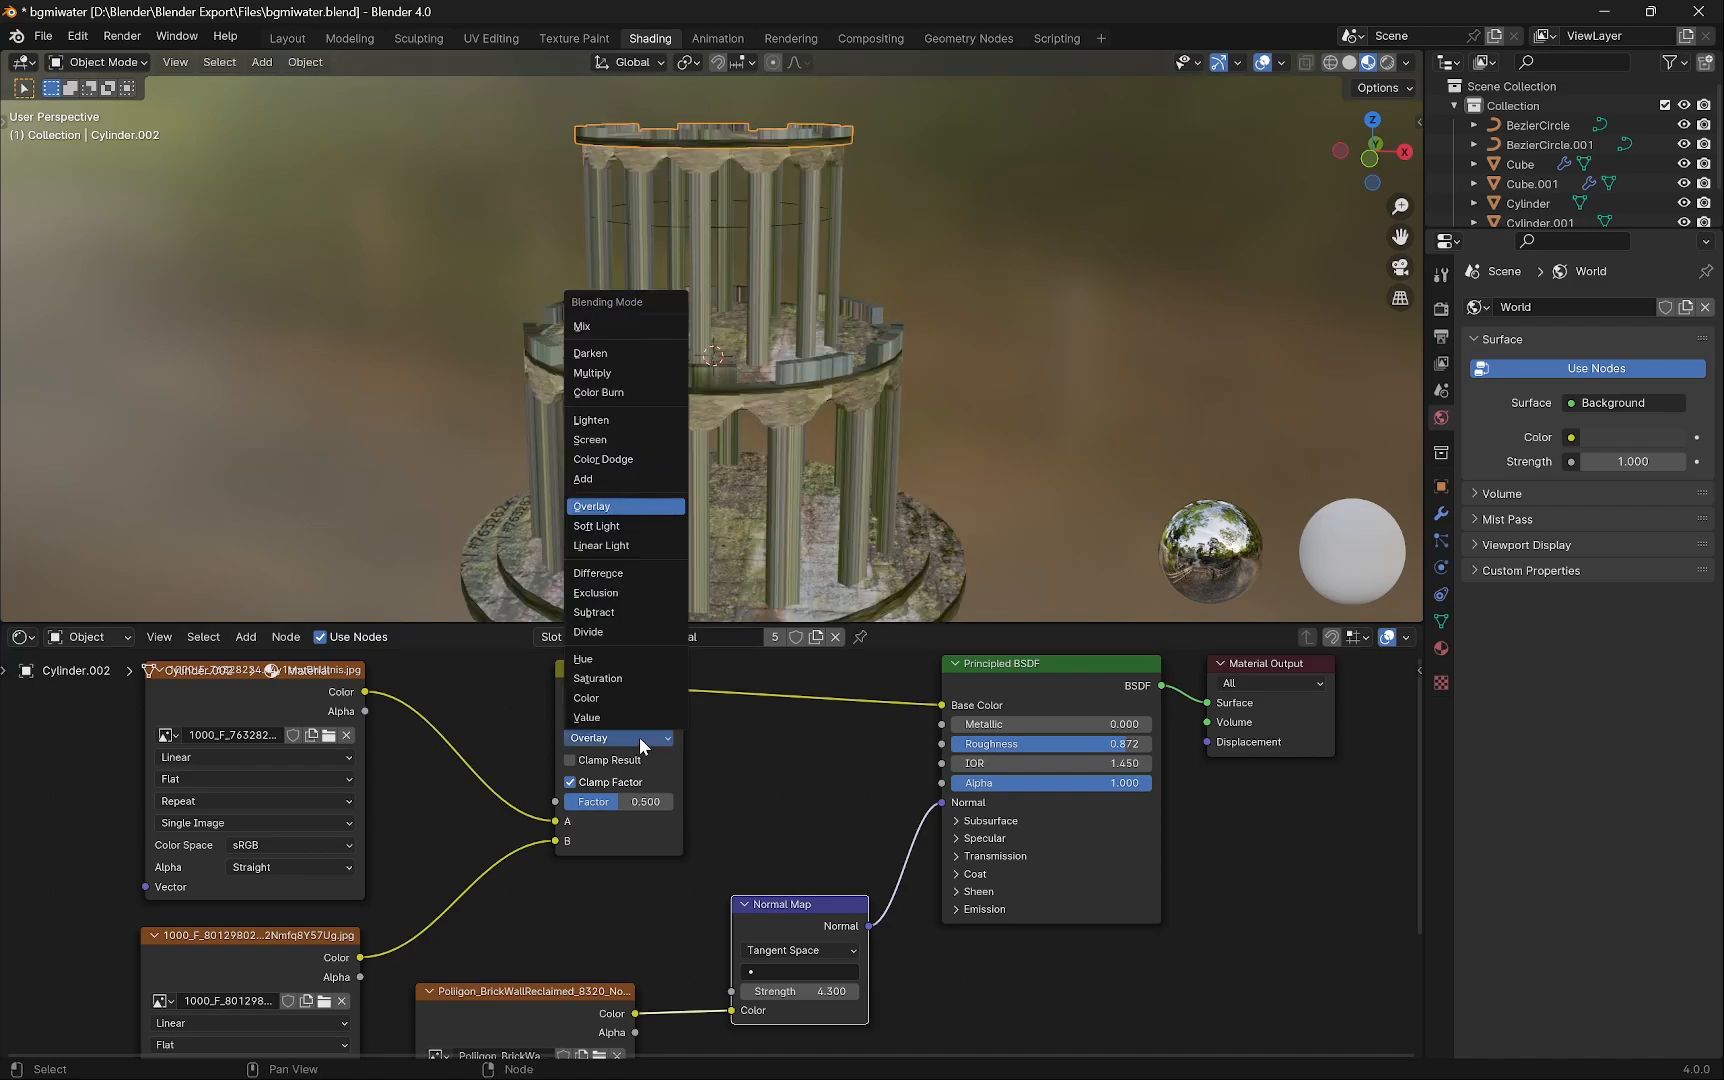
left_click(618, 389)
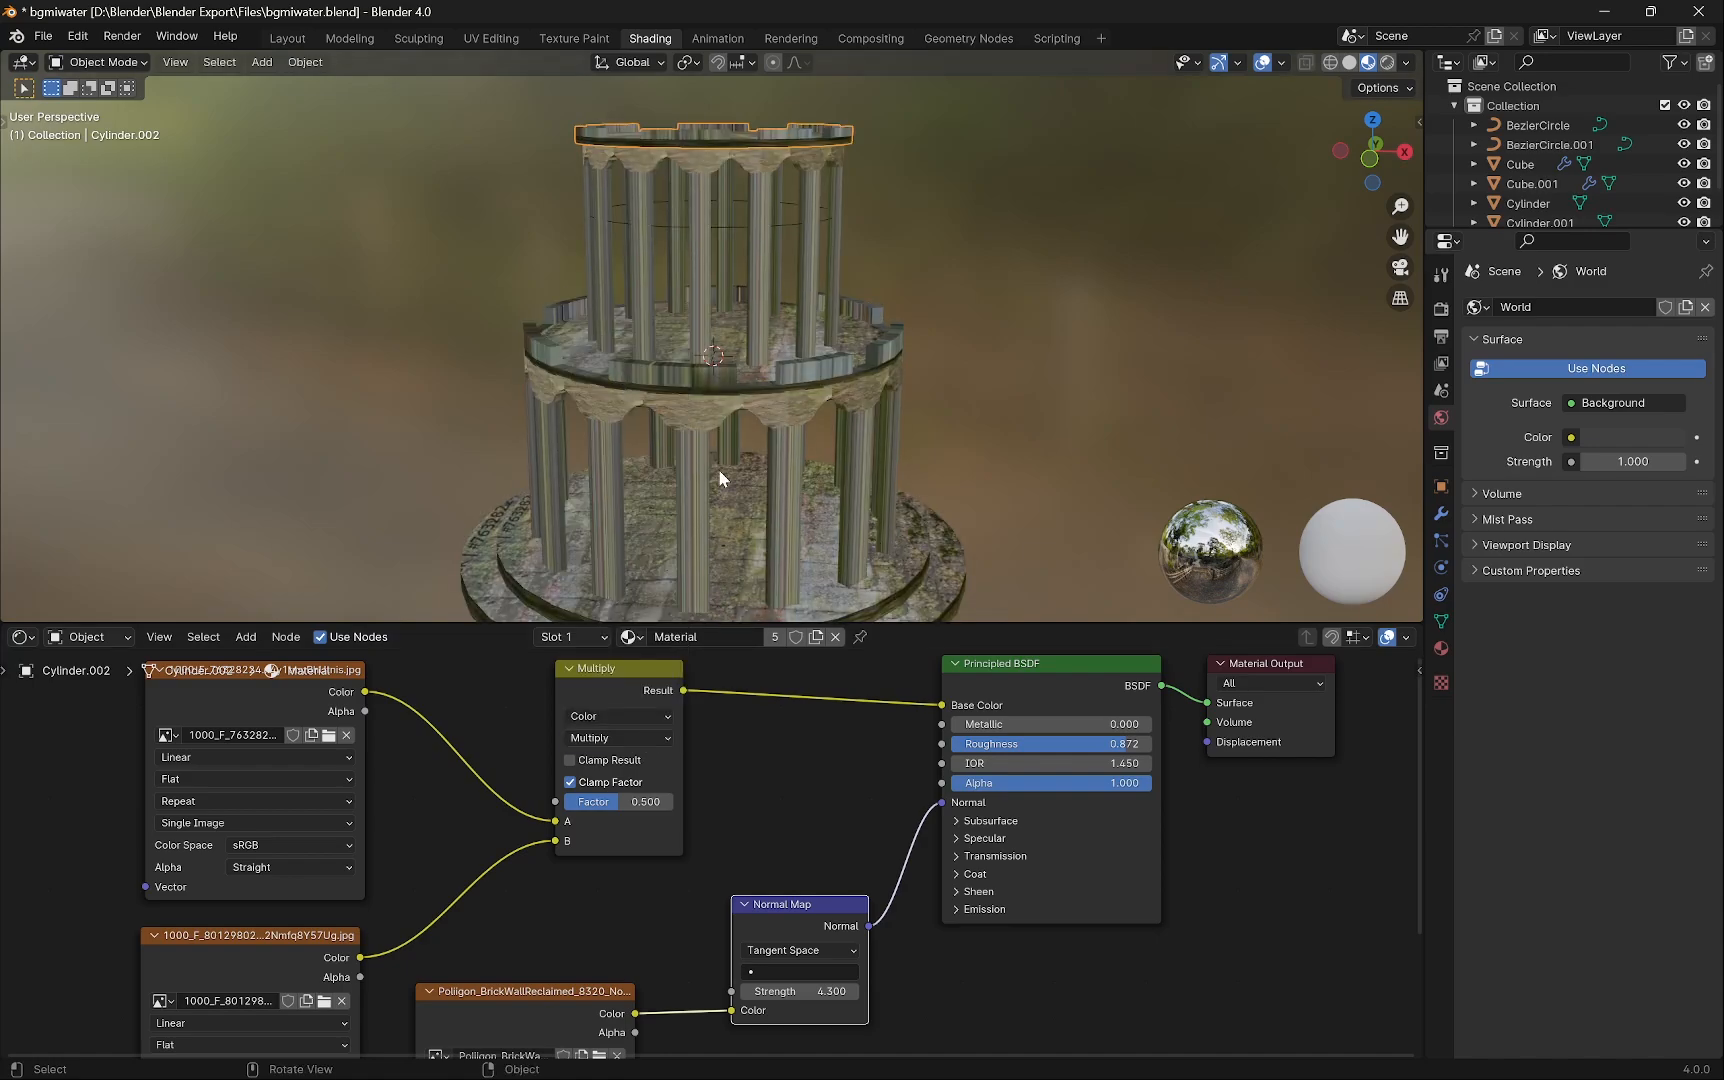
Set the brick normal image texture's Color Space to Non-Color and check the brick relief on the fountain.
scroll(296, 890, "down", 2)
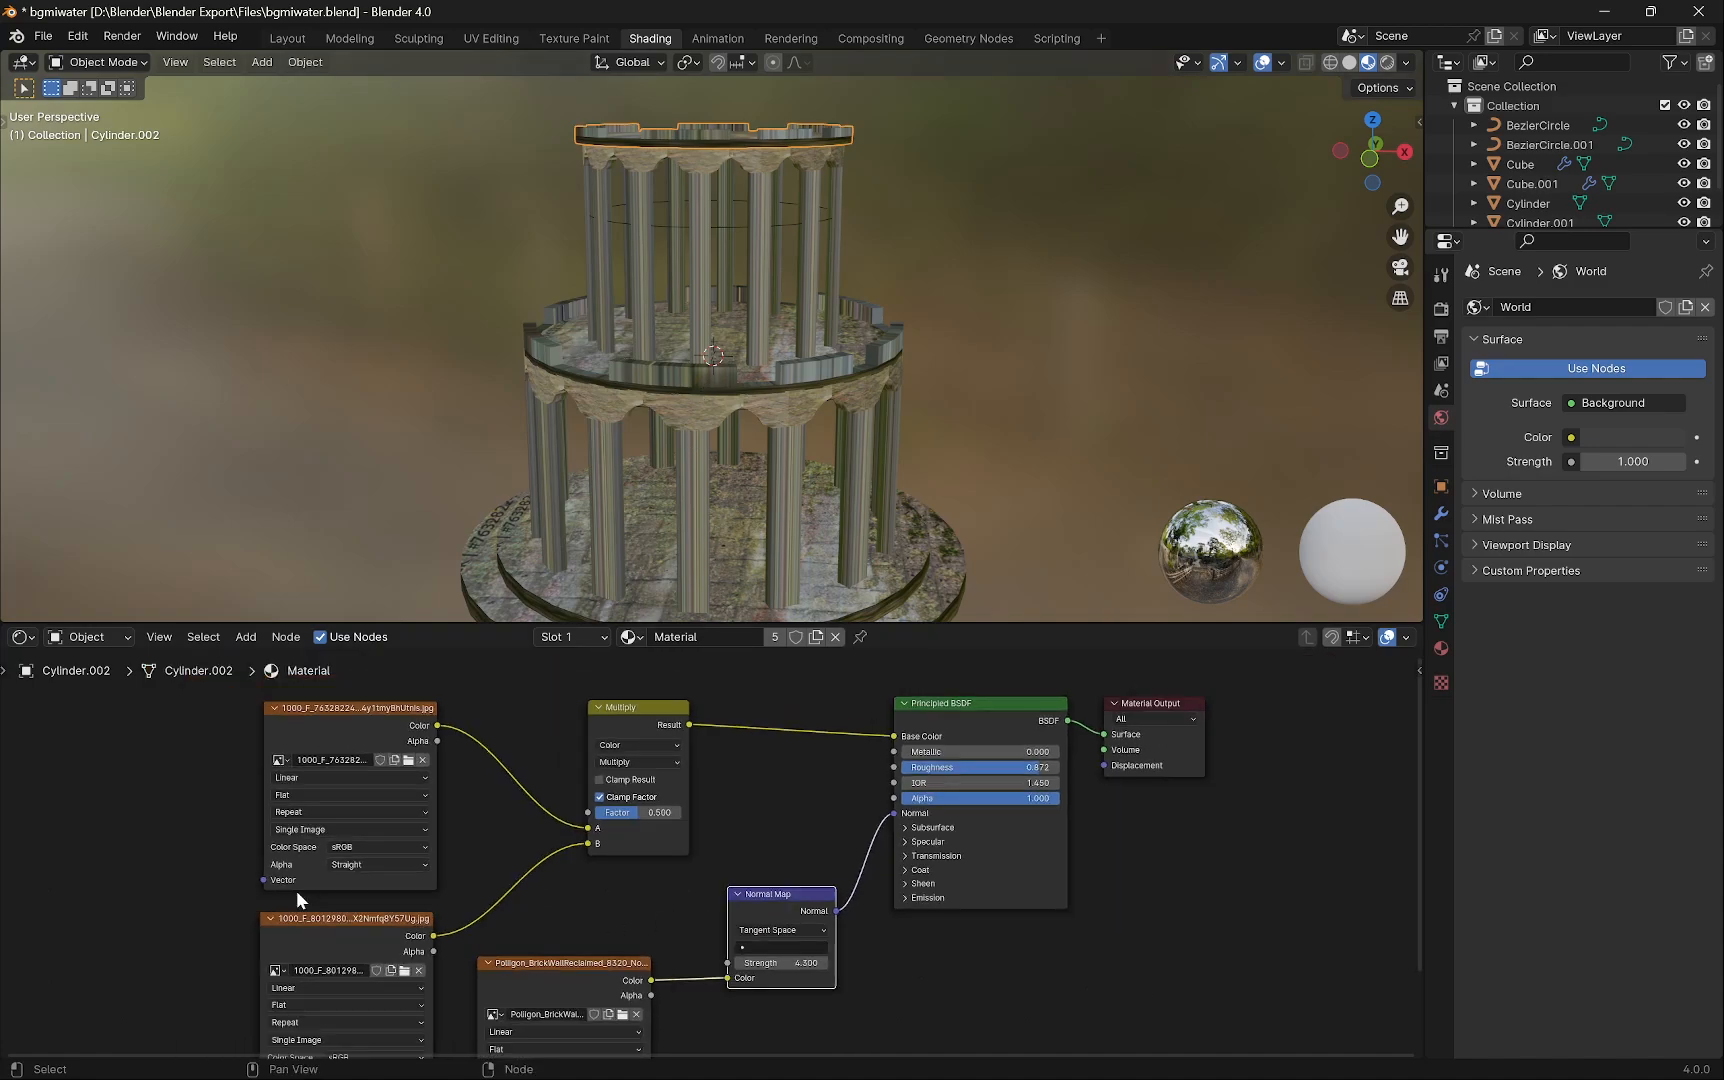
middle_click_drag(318, 952, 298, 832)
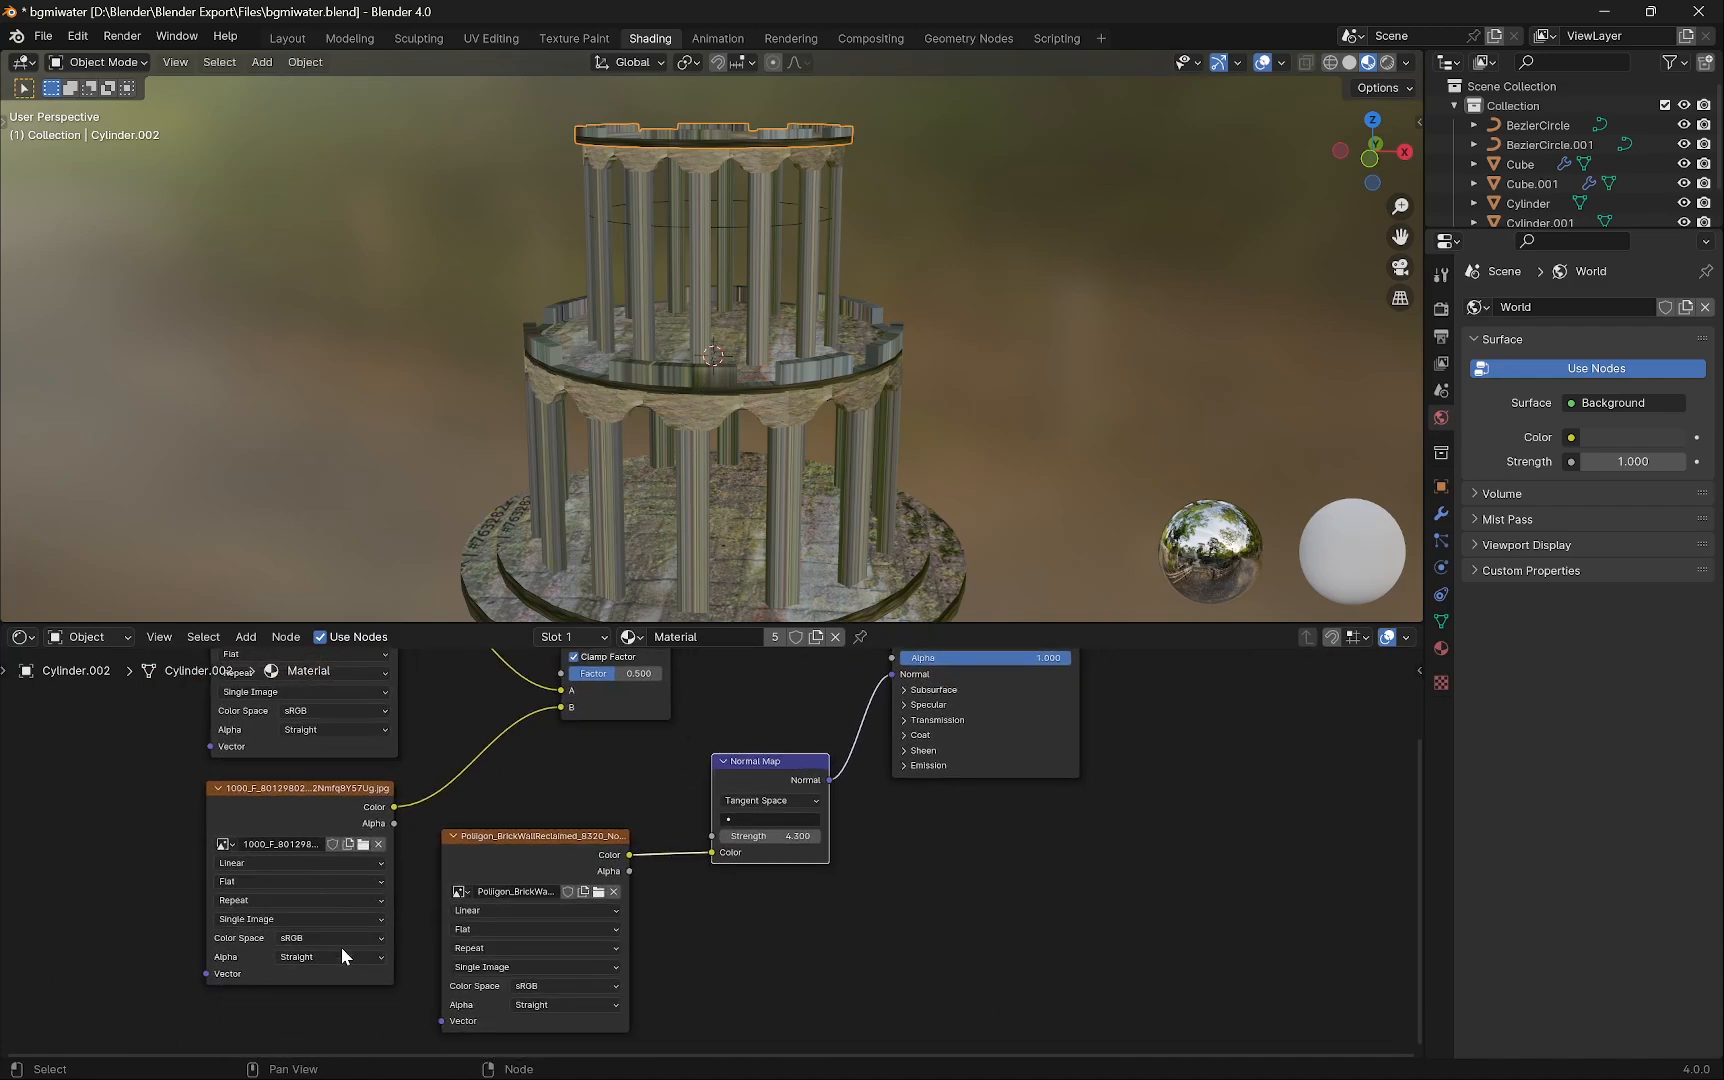
left_click(566, 988)
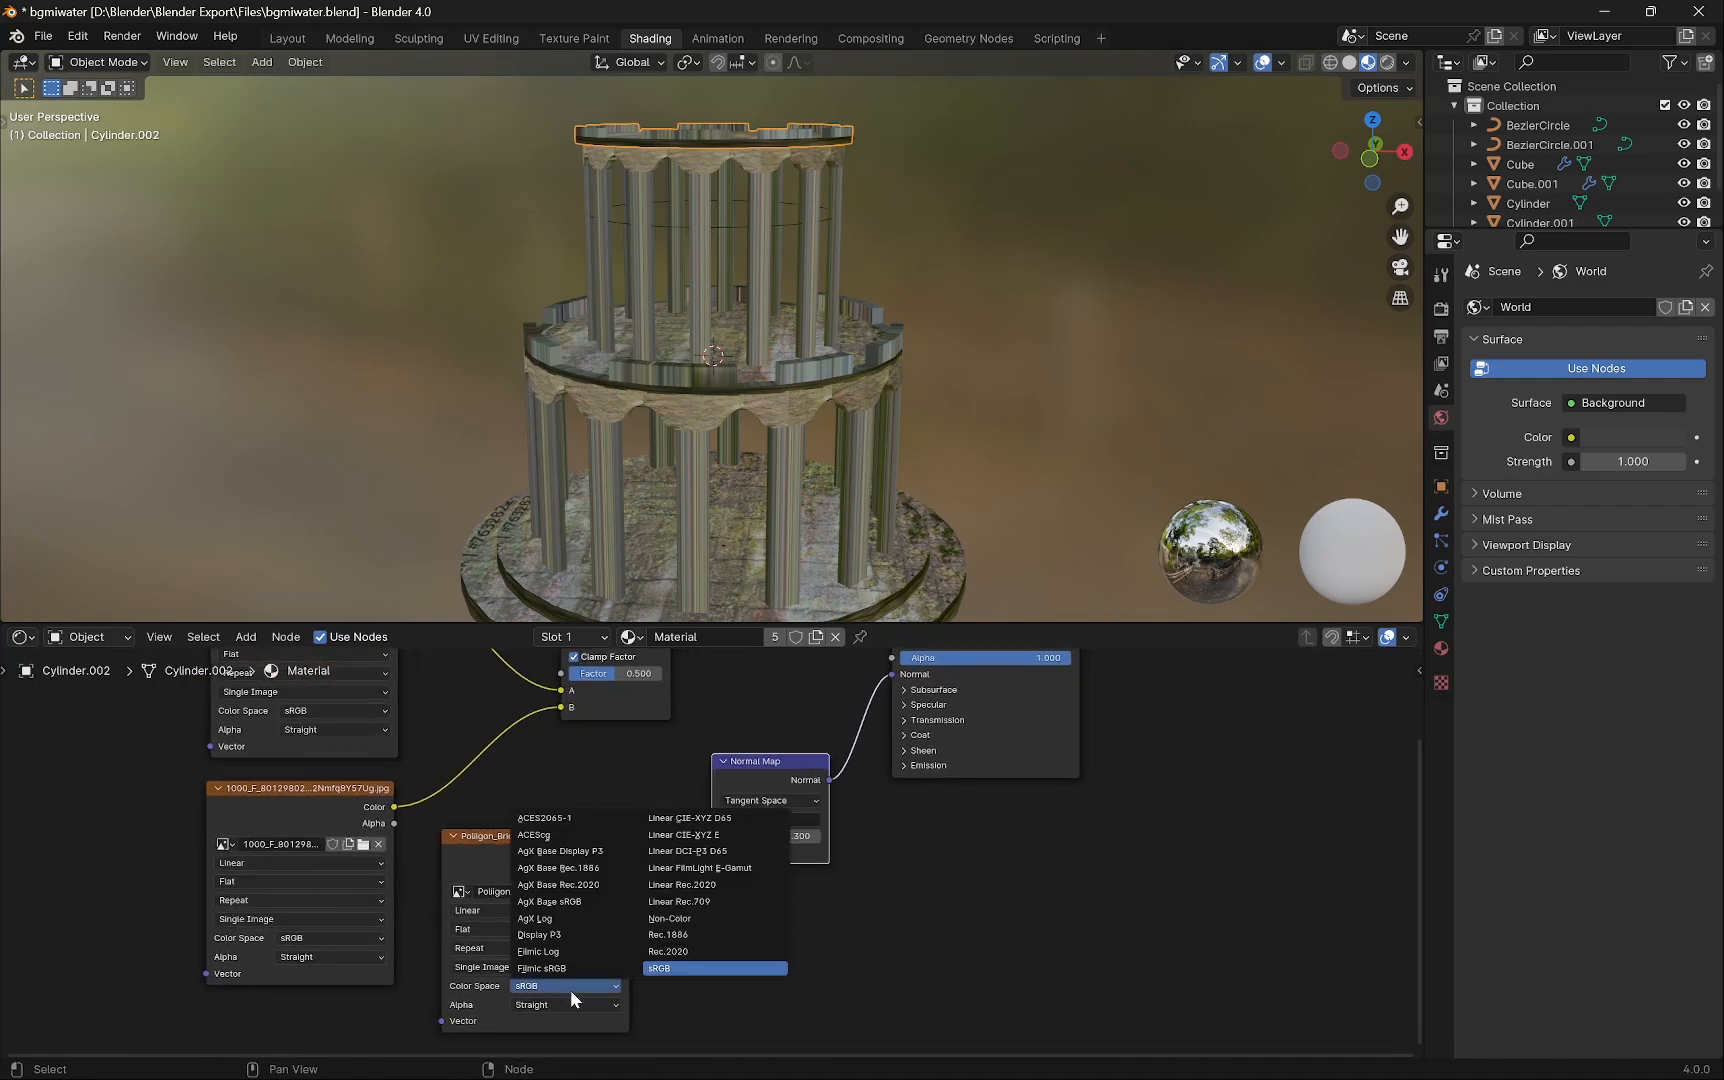
left_click(690, 917)
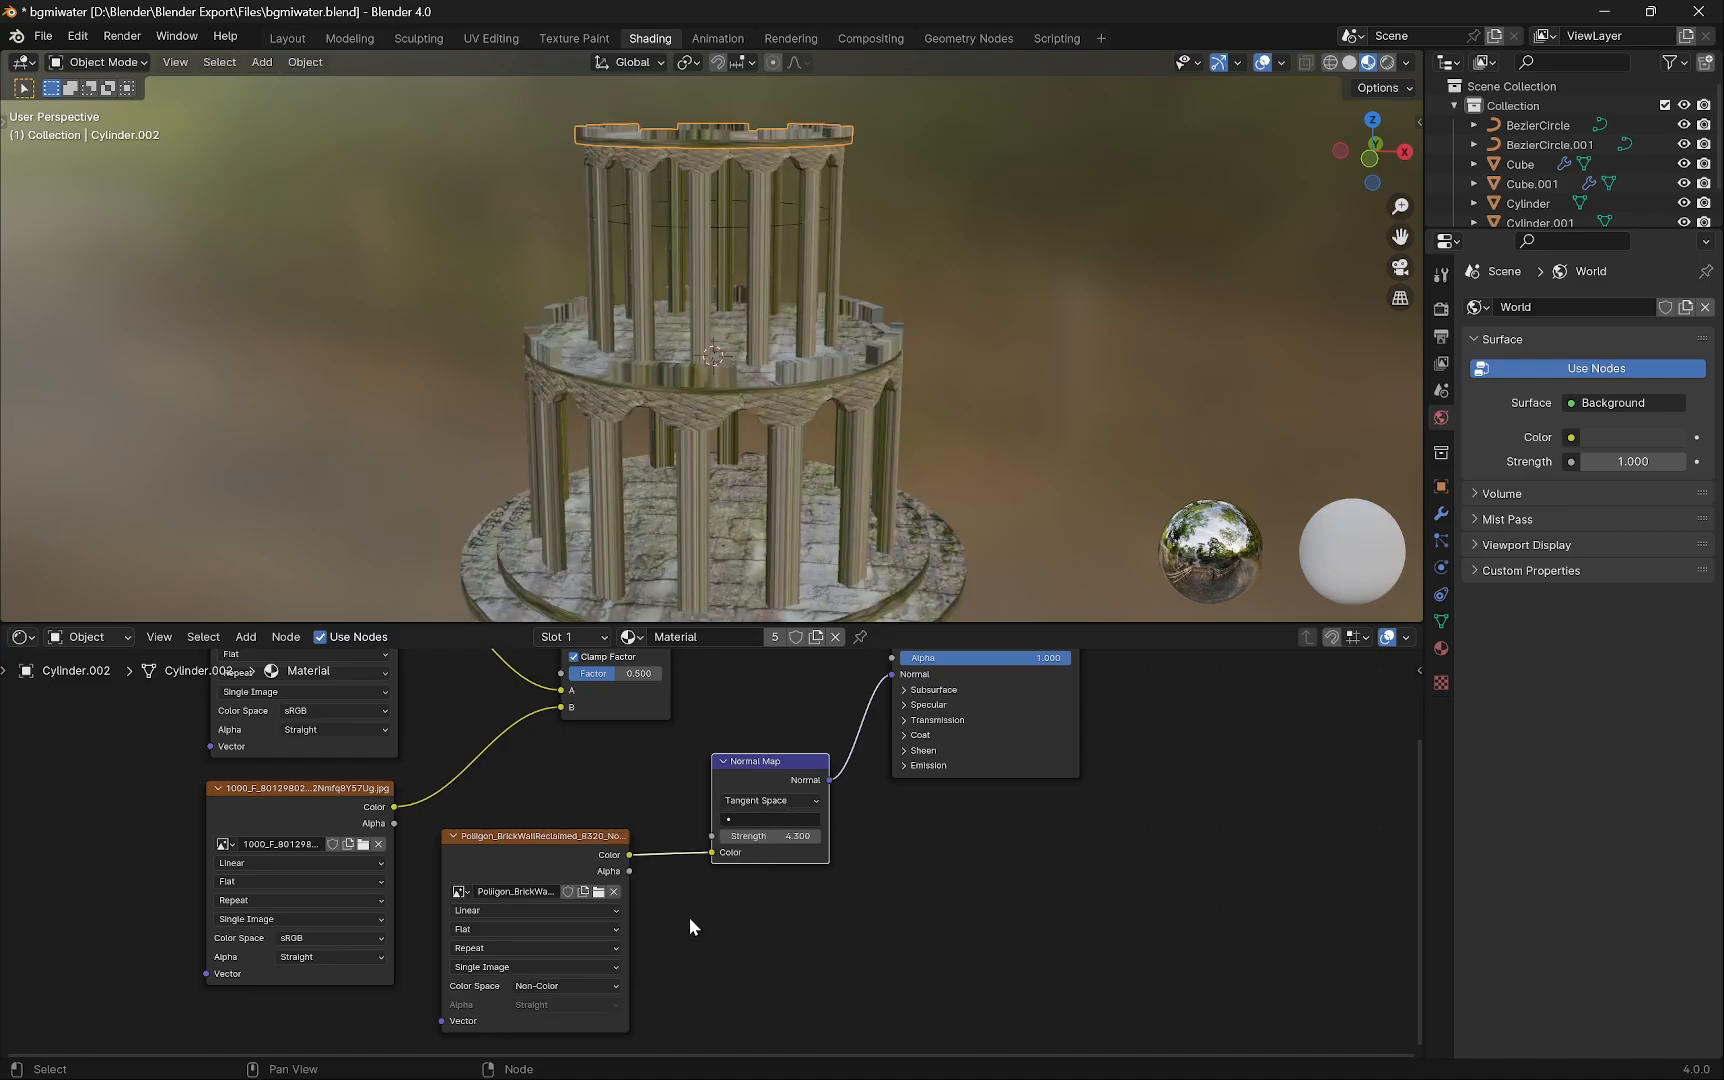
scroll(725, 449, "up", 5)
middle_click_drag(744, 430, 667, 436)
scroll(672, 426, "down", 6)
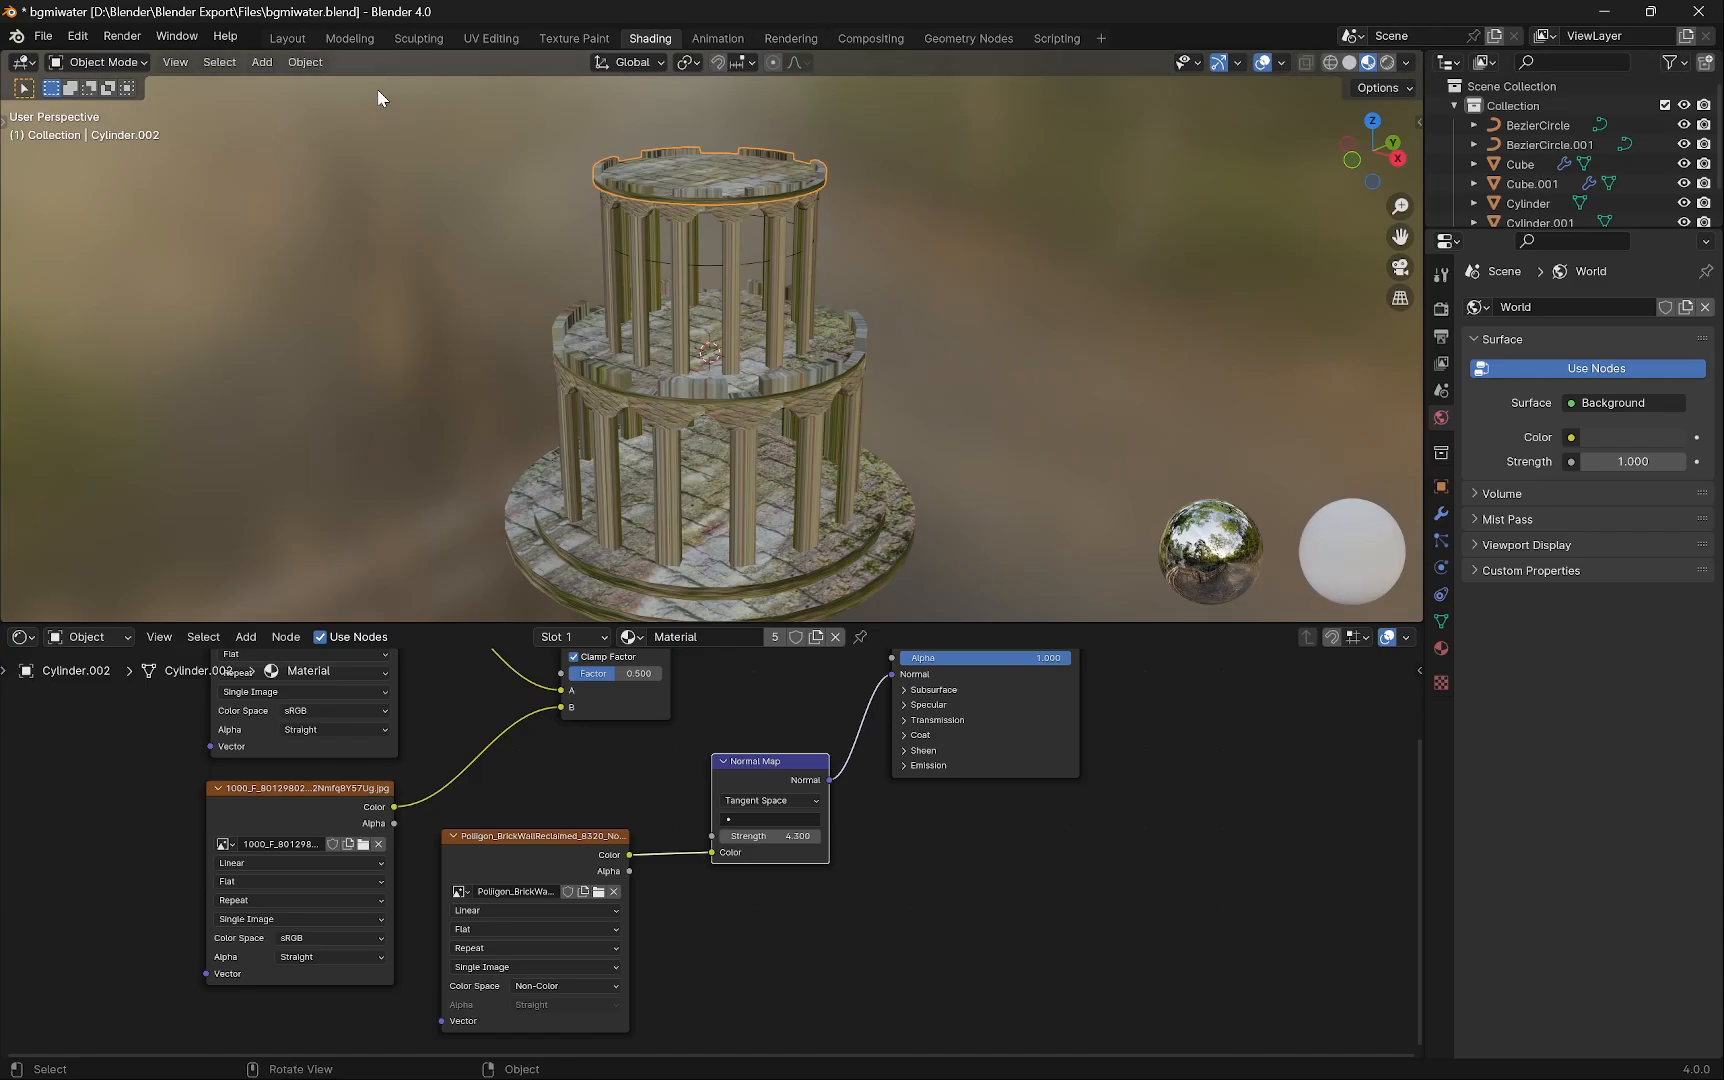
Switch to the Layout workspace and examine the textured floors, columns, arches and parapets of the fountain from all sides.
left_click(288, 38)
middle_click_drag(805, 515, 827, 557)
scroll(851, 560, "up", 4)
scroll(853, 558, "up", 3)
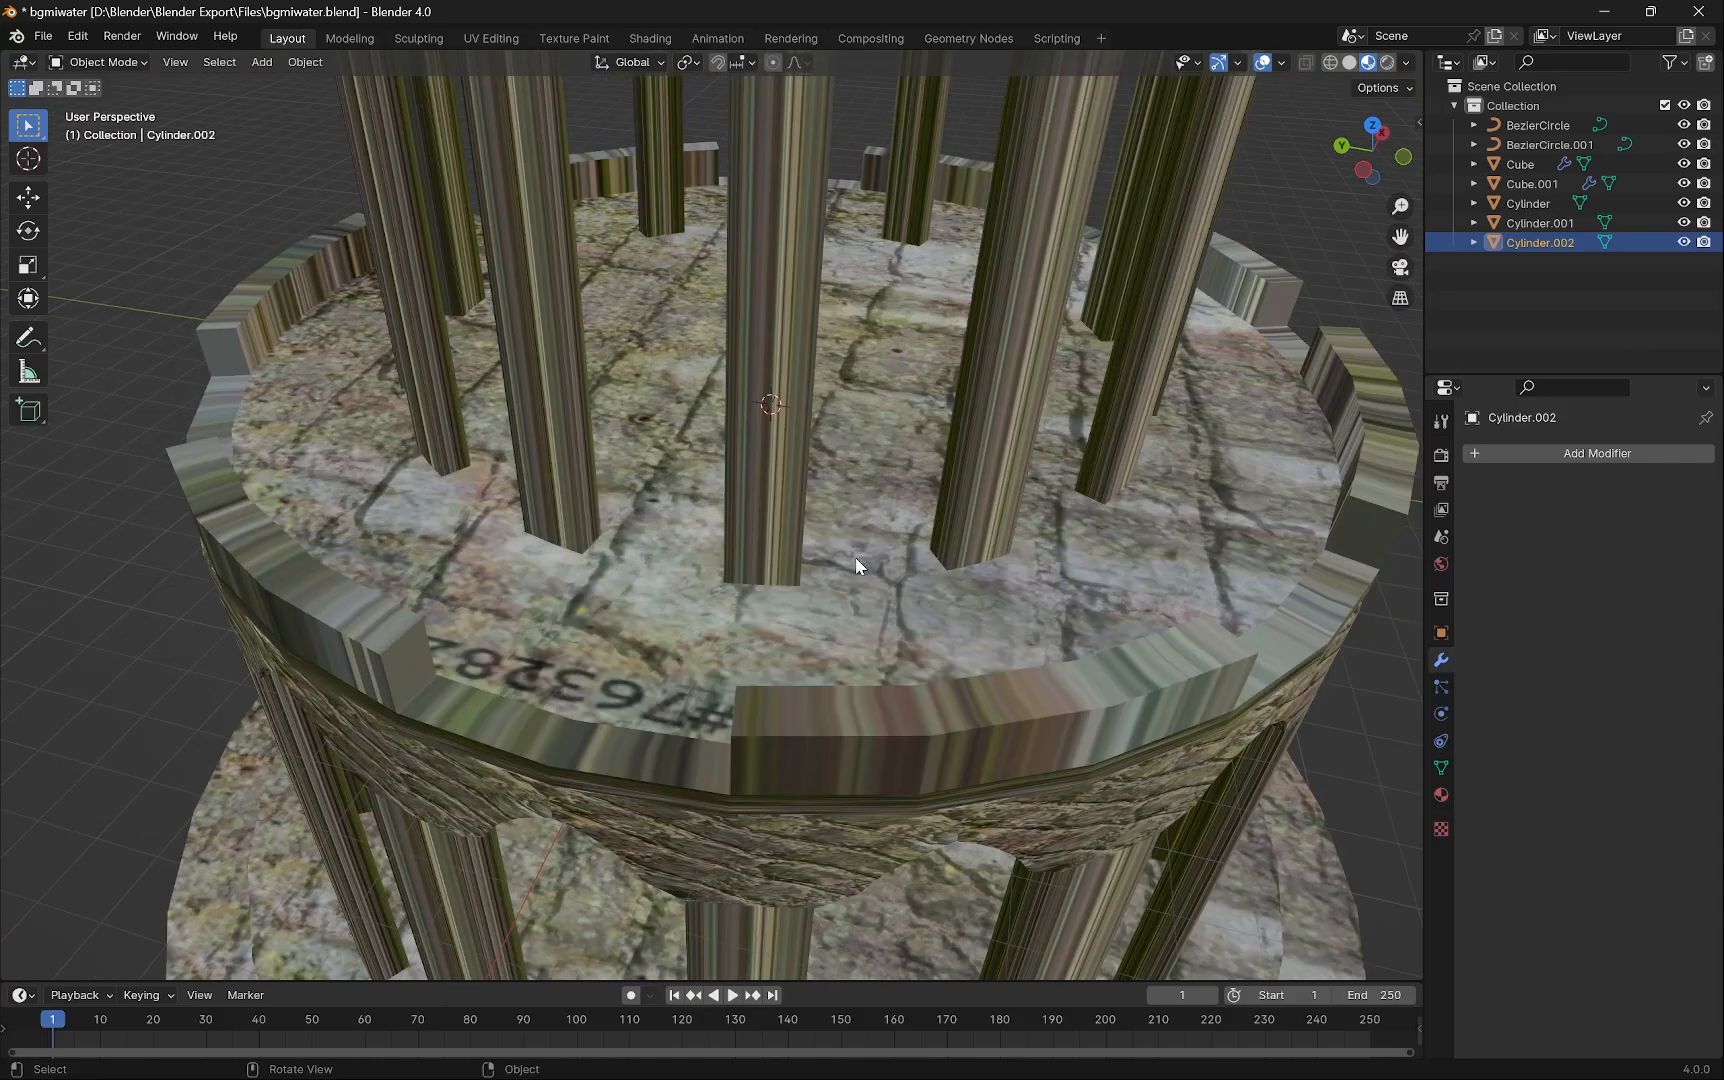
scroll(855, 558, "down", 7)
middle_click_drag(936, 603, 904, 576)
scroll(904, 576, "up", 1)
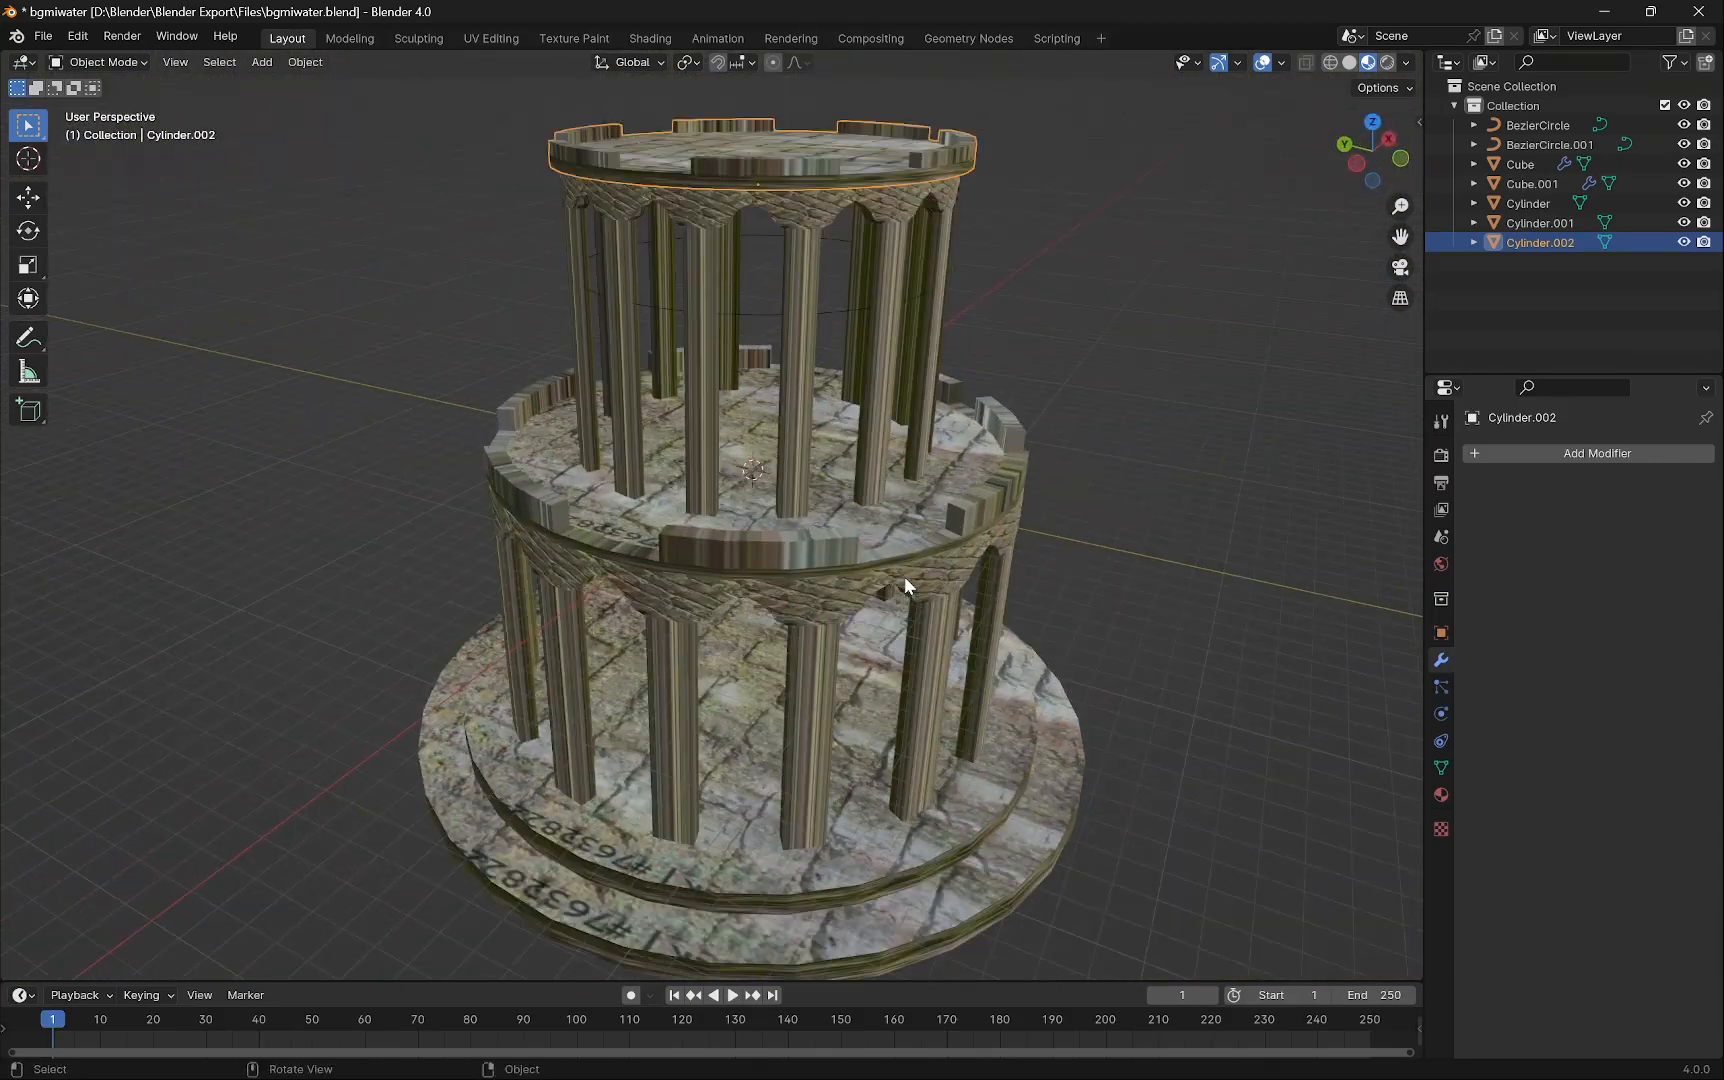
scroll(906, 566, "up", 2)
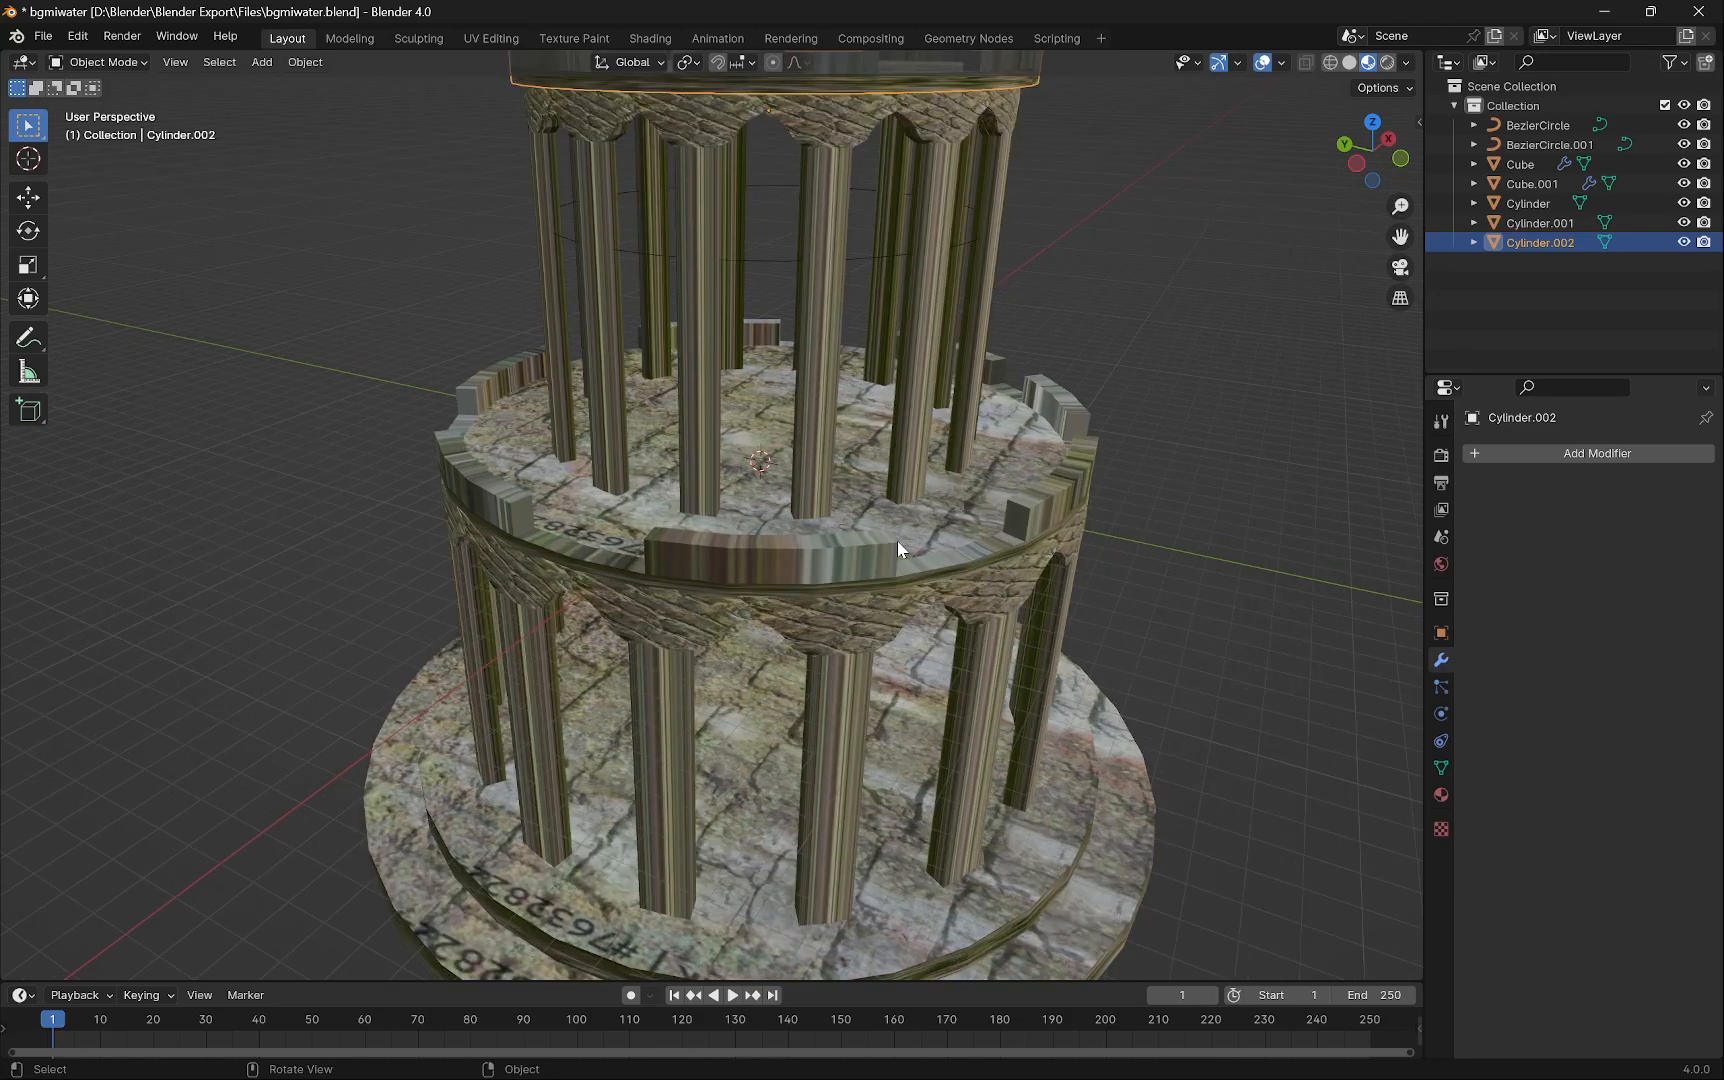
scroll(893, 542, "up", 2)
scroll(890, 543, "down", 3)
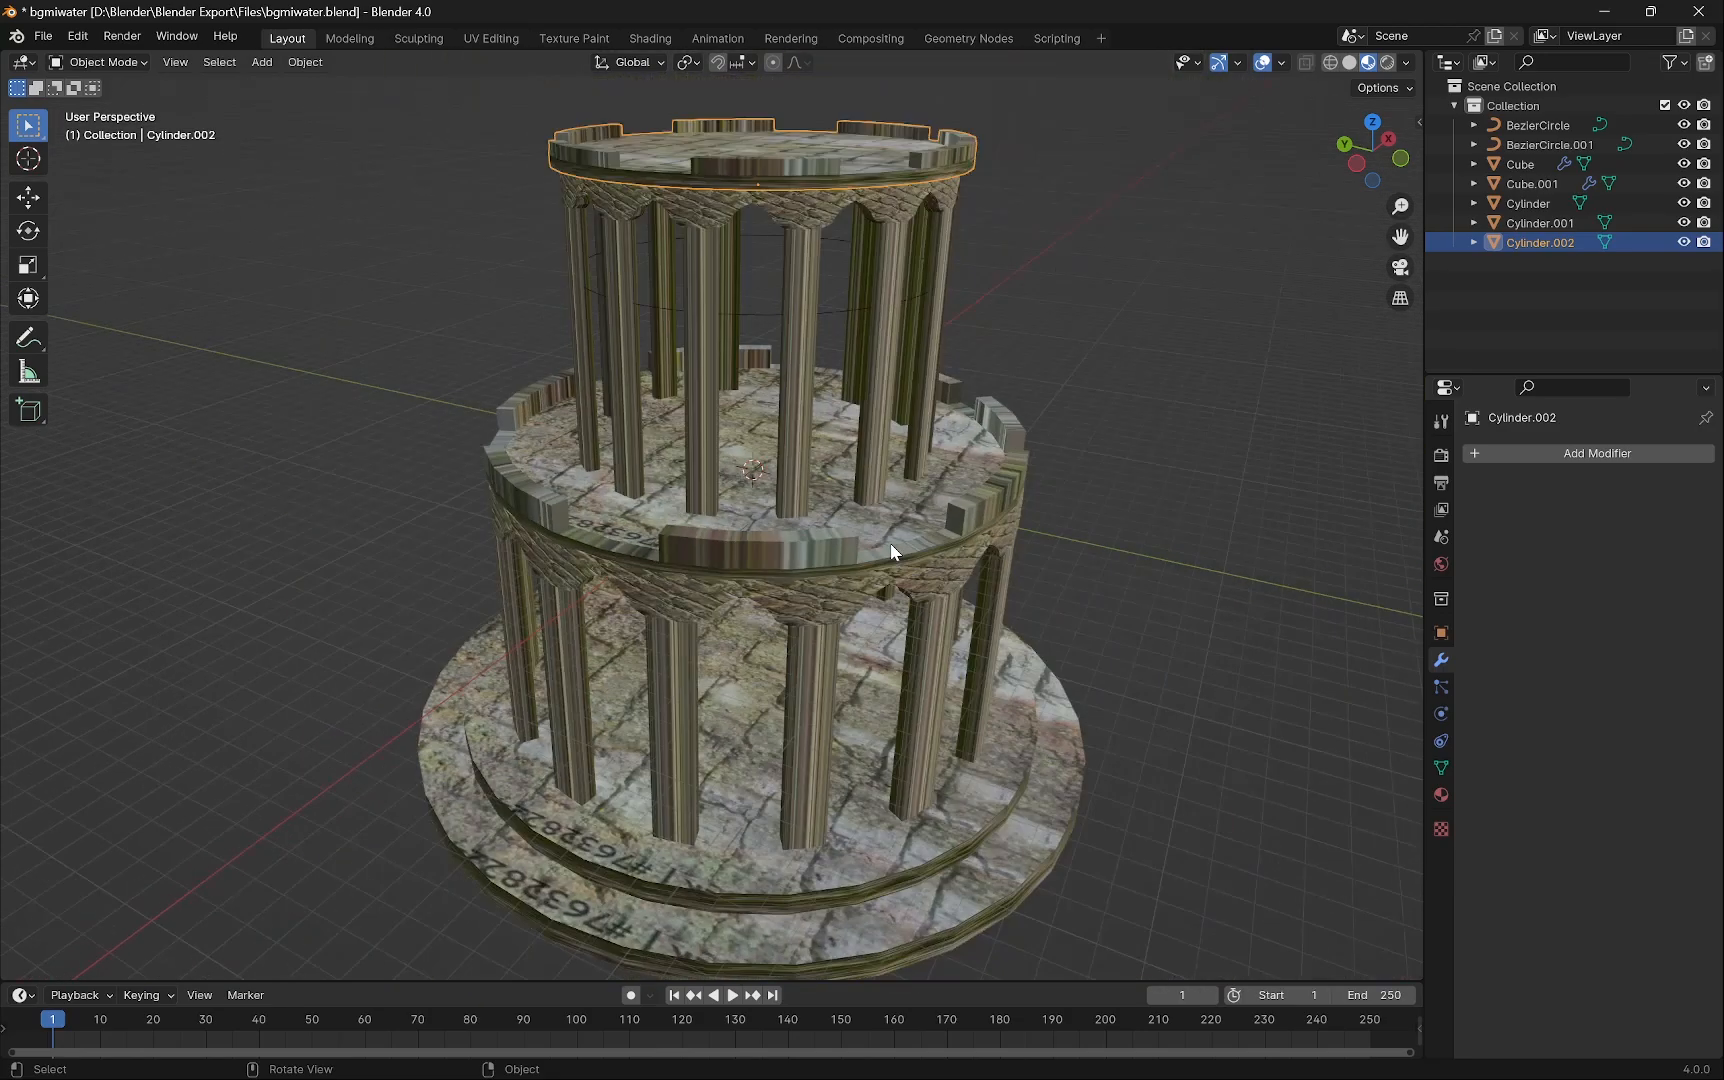
scroll(888, 543, "down", 3)
scroll(886, 547, "up", 3)
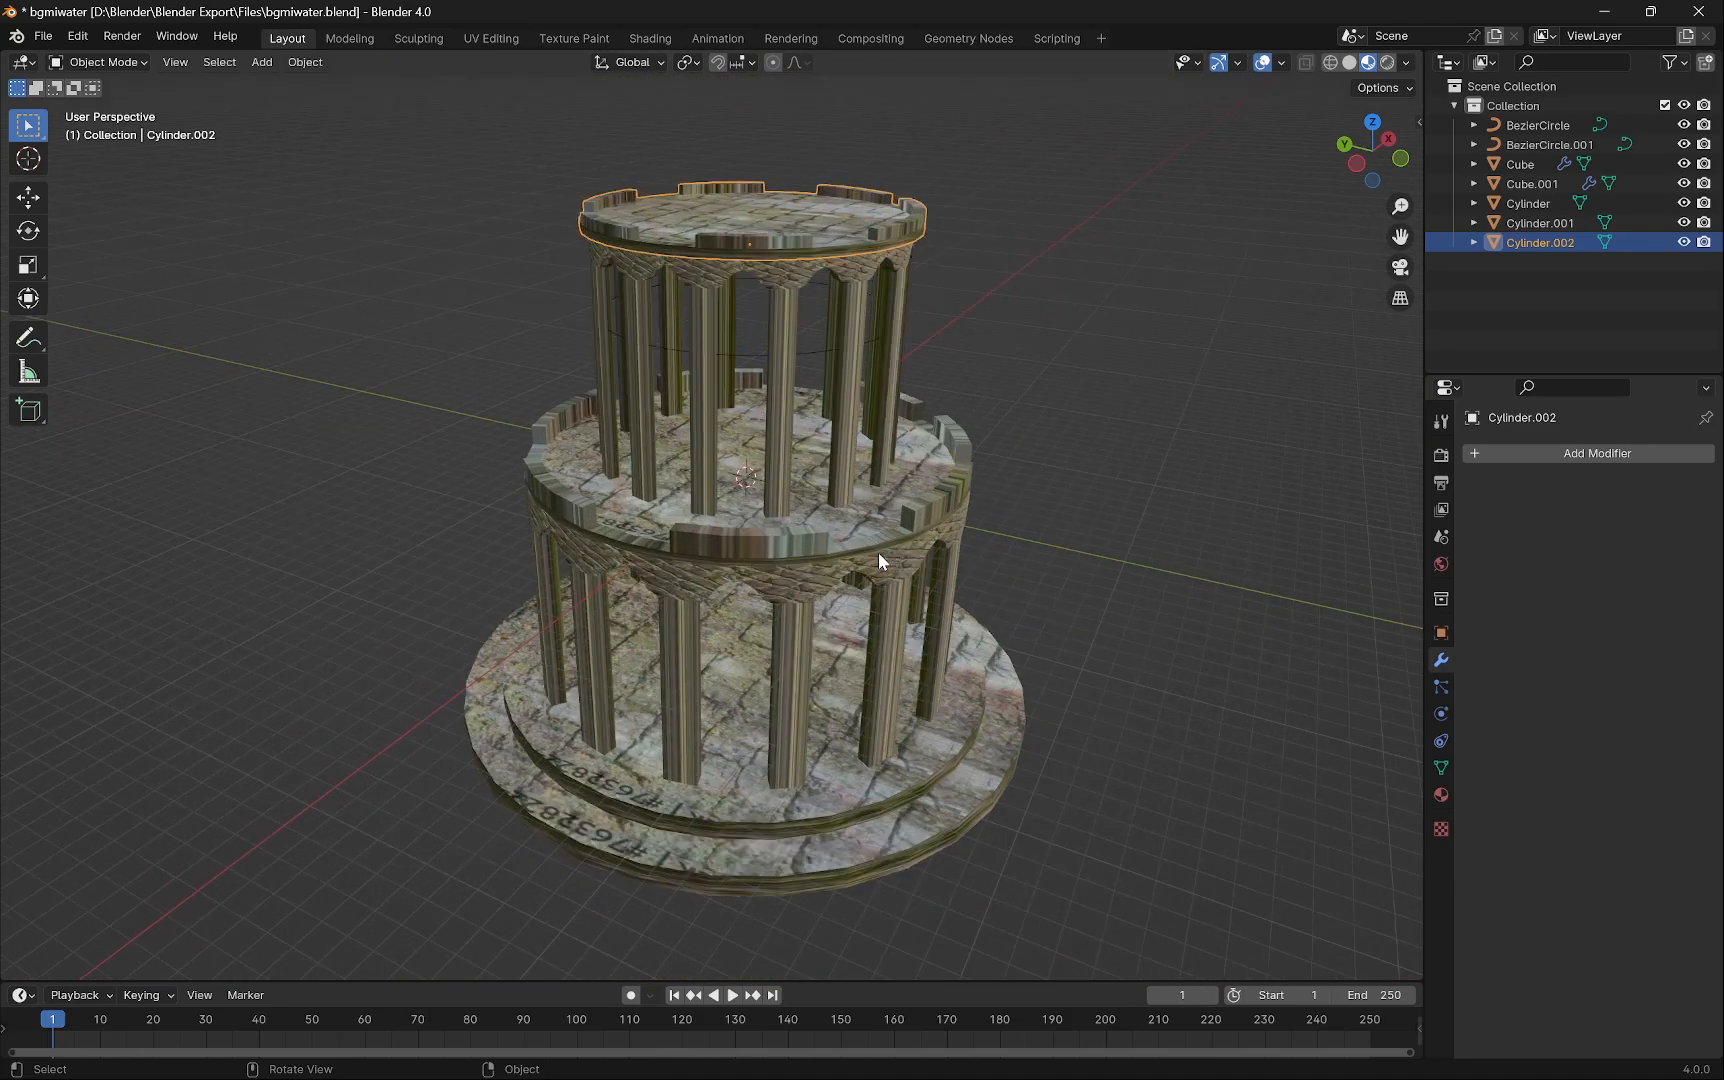
middle_click_drag(878, 552, 997, 577)
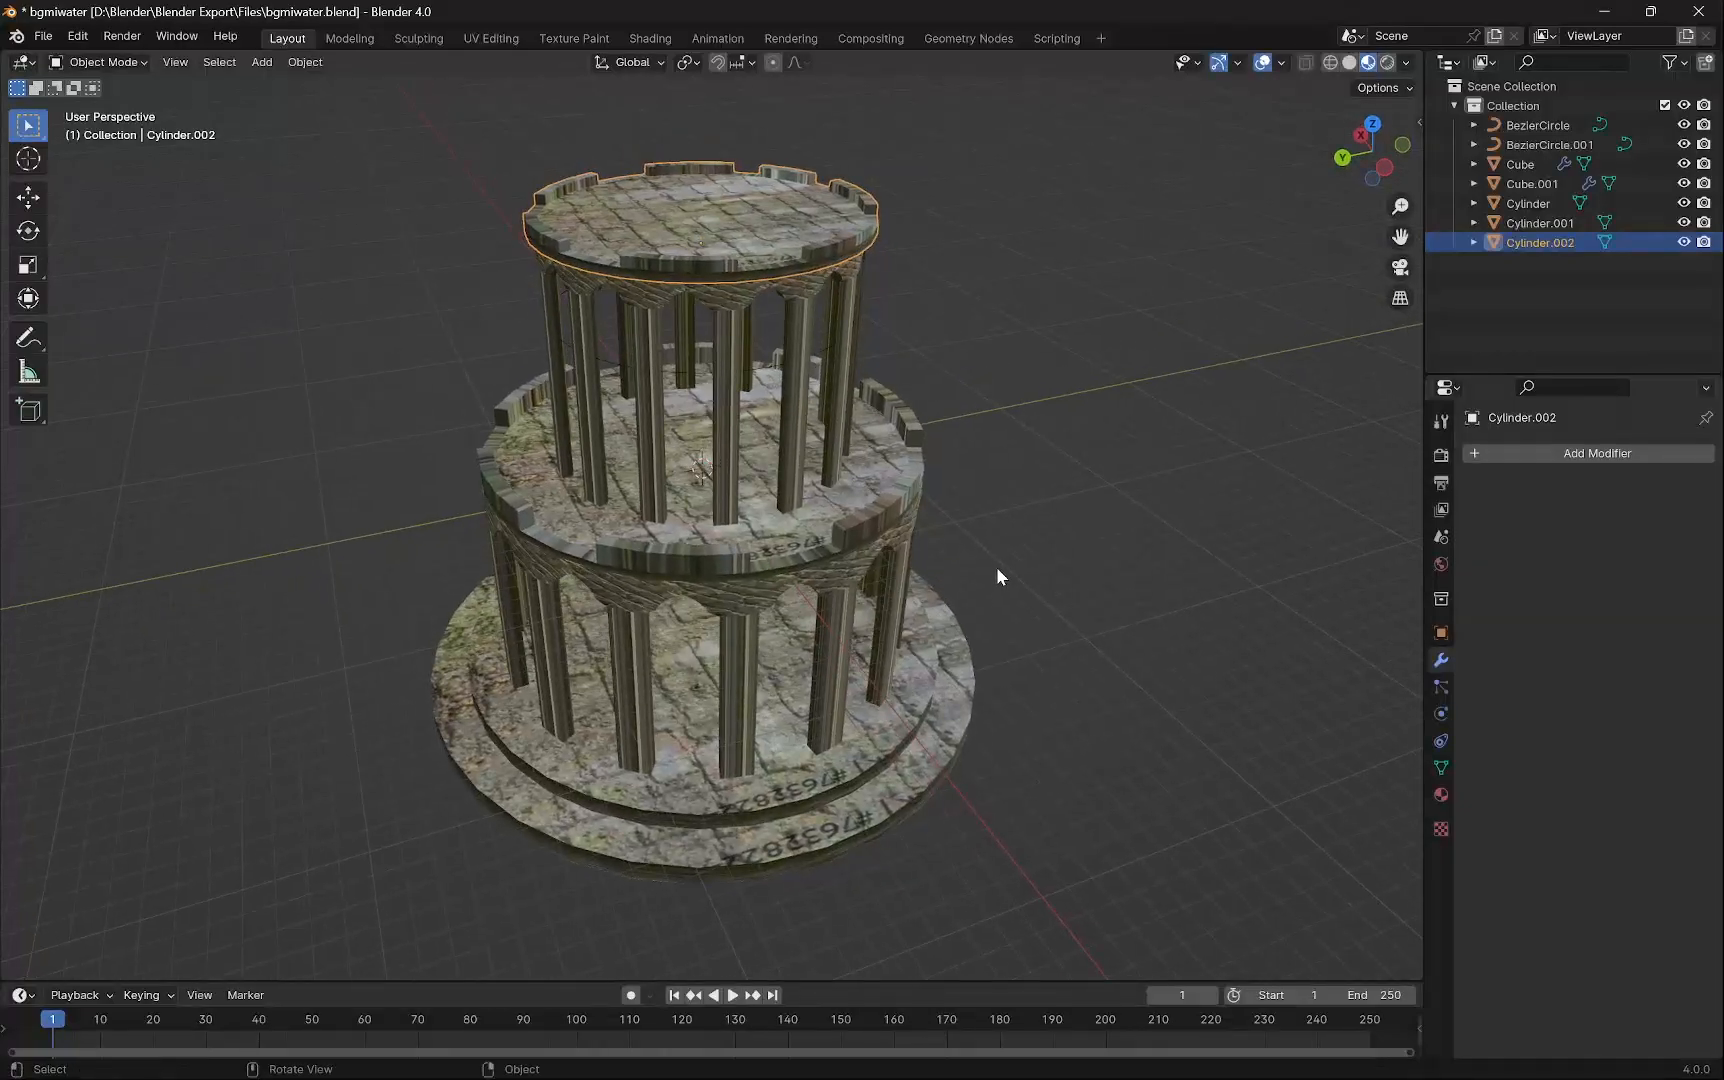
scroll(998, 577, "up", 1)
middle_click_drag(727, 176, 843, 541)
scroll(789, 367, "up", 4)
scroll(850, 590, "down", 4)
middle_click_drag(862, 631, 843, 816)
scroll(812, 762, "up", 3)
scroll(843, 816, "down", 4)
scroll(789, 743, "up", 2)
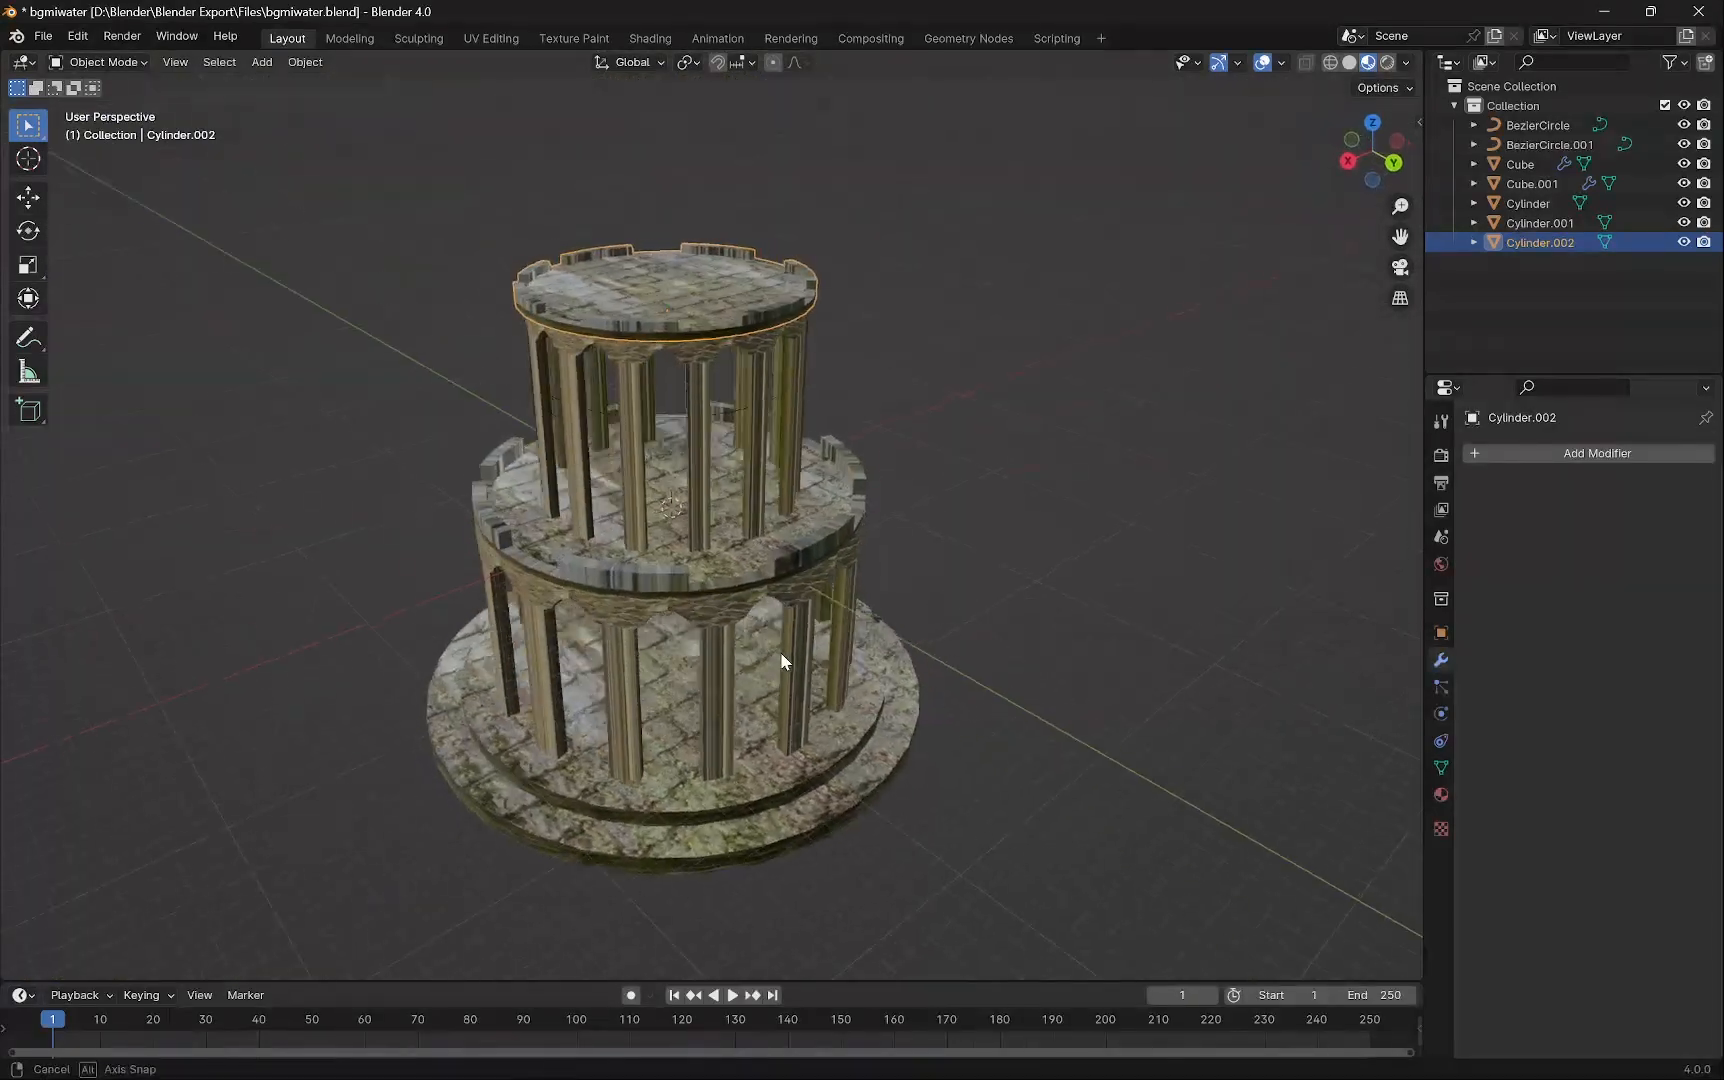